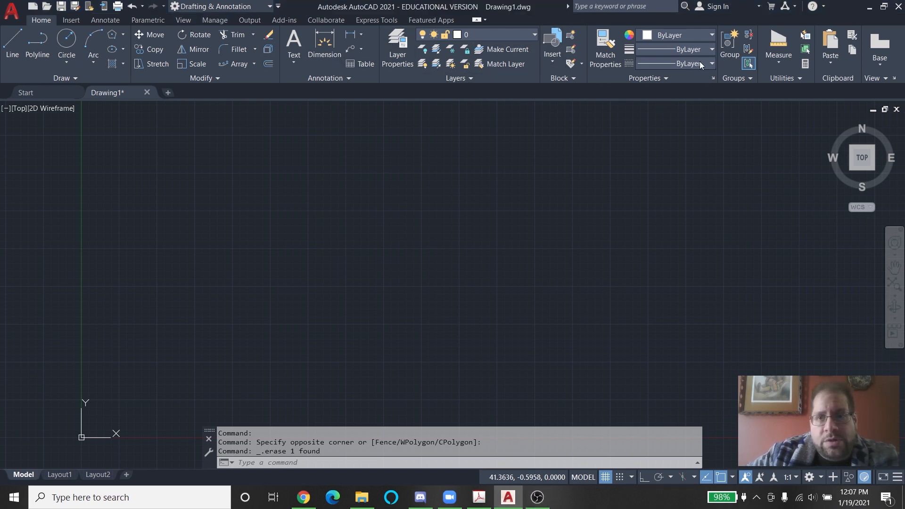
- Show the Properties palette beside the drawing area
left_click(178, 22)
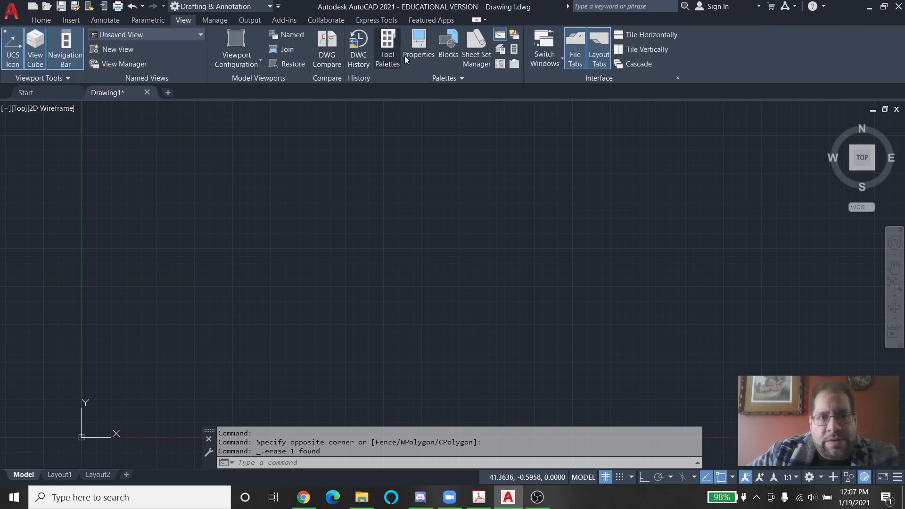
left_click(428, 47)
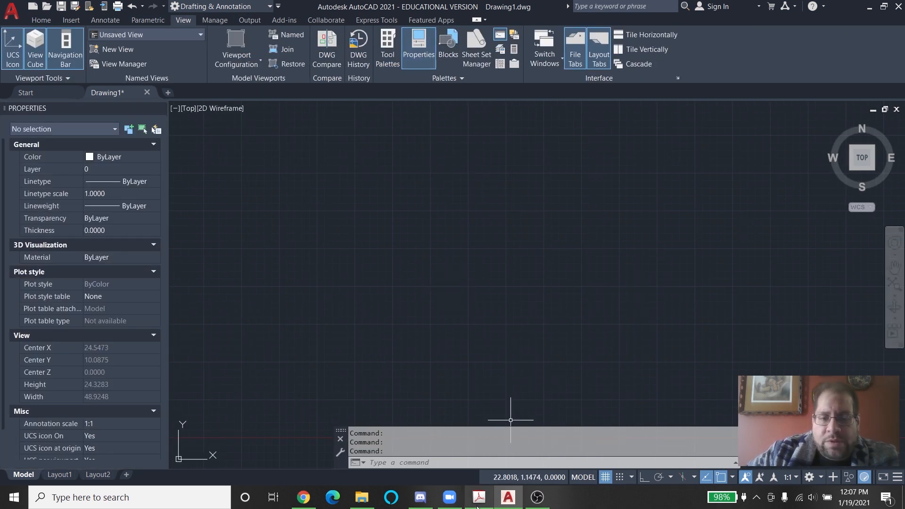
- Switch to File Explorer and look through the CERTIPORT_ACADU exercise files, including CERTIPORT_ACADU_BURO_BOOK.pdf
mouse_move(374, 498)
left_click(367, 450)
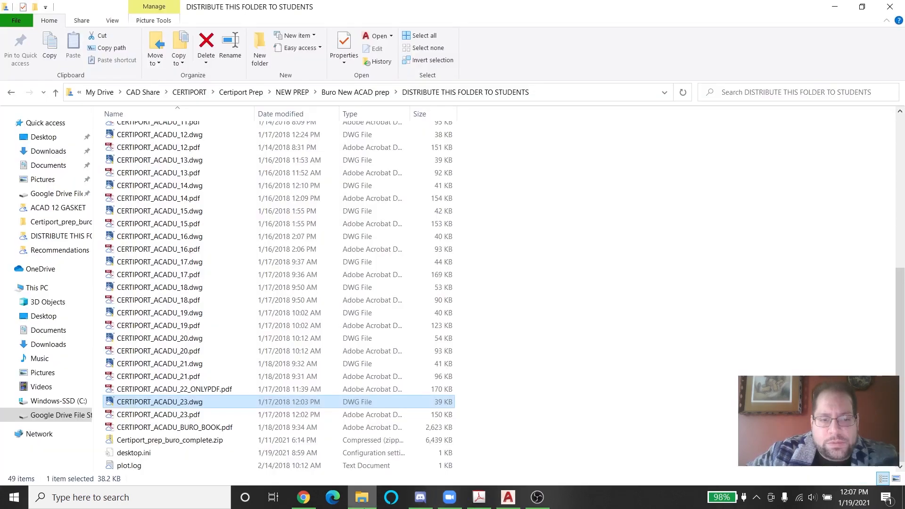
scroll(625, 275, "up", 5)
scroll(634, 275, "up", 3)
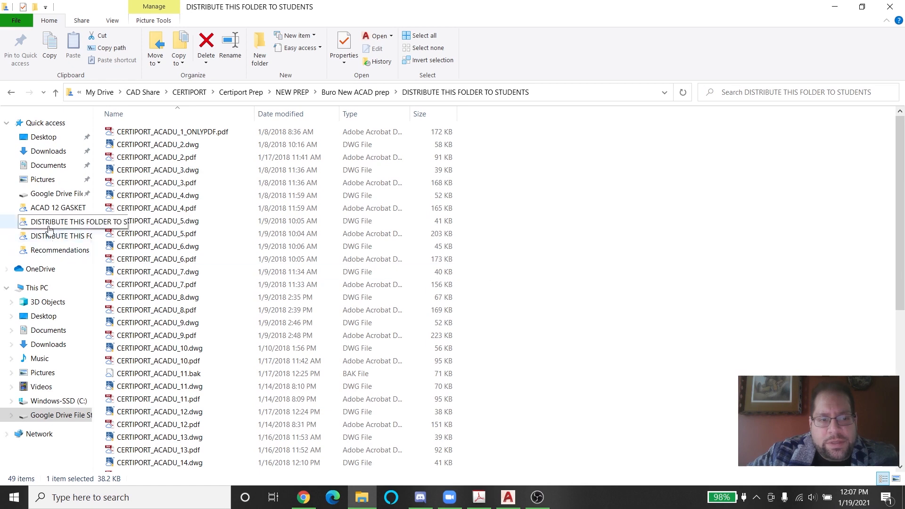
scroll(189, 198, "down", 7)
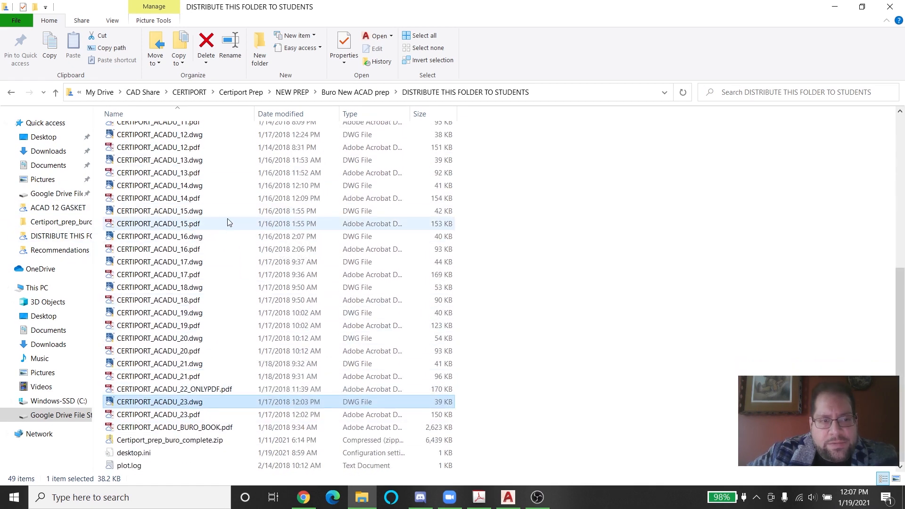
left_click(201, 244)
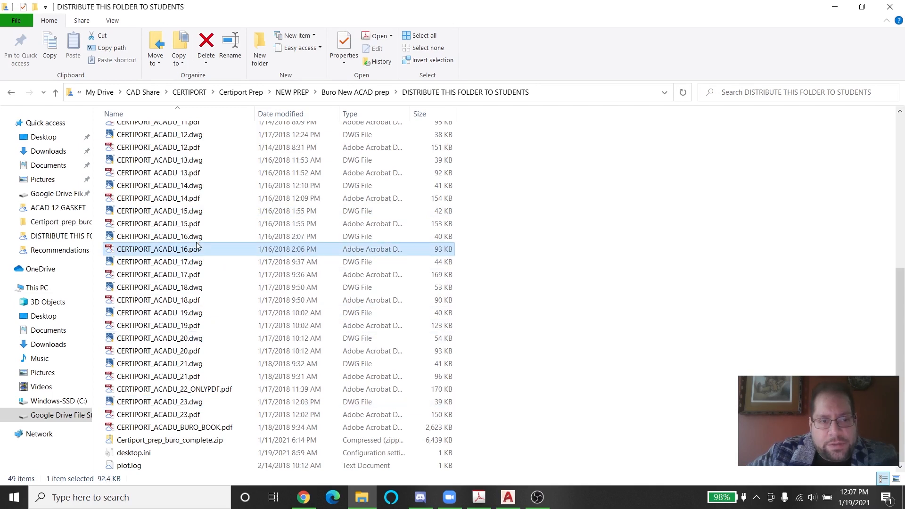
left_click(232, 429)
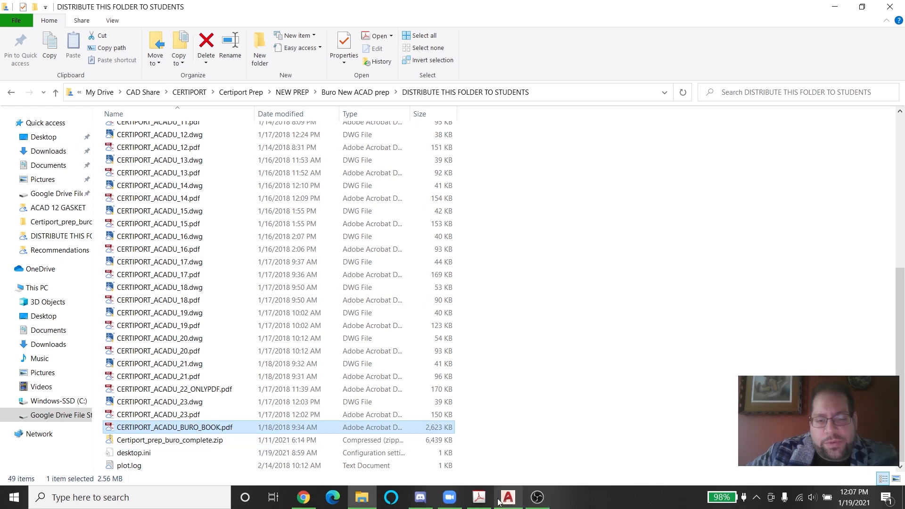
- Switch to CERTIPORT_ACADU_BURO_BOOK.pdf in Acrobat and read the page 1 task instructions on template, units precision and the requested distance
left_click(480, 497)
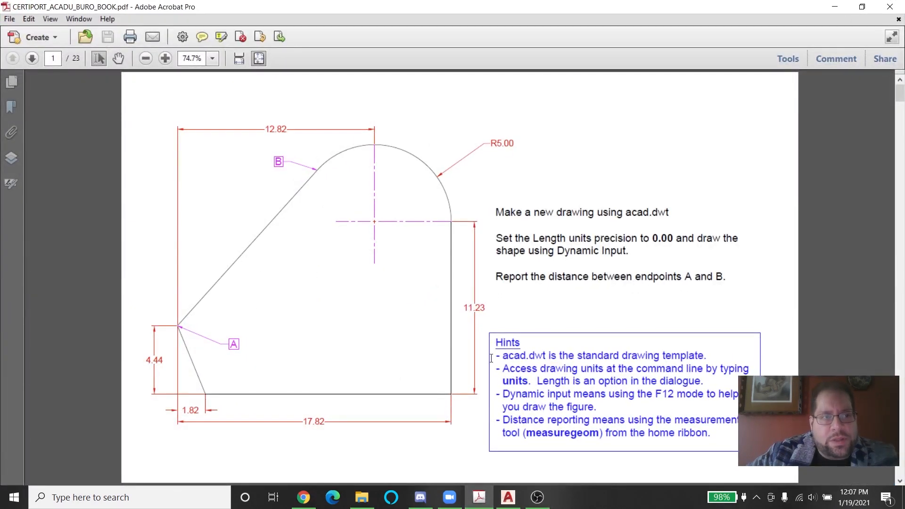
scroll(497, 349, "down", 6)
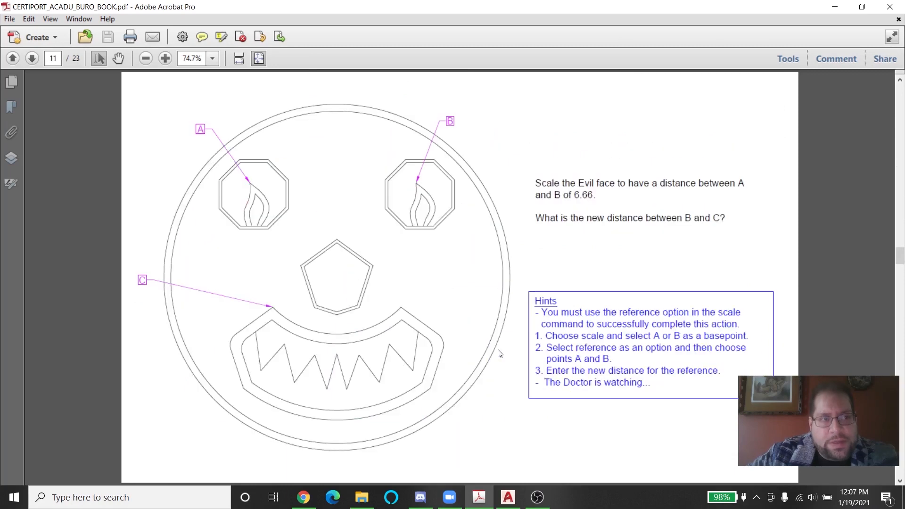
scroll(501, 354, "up", 6)
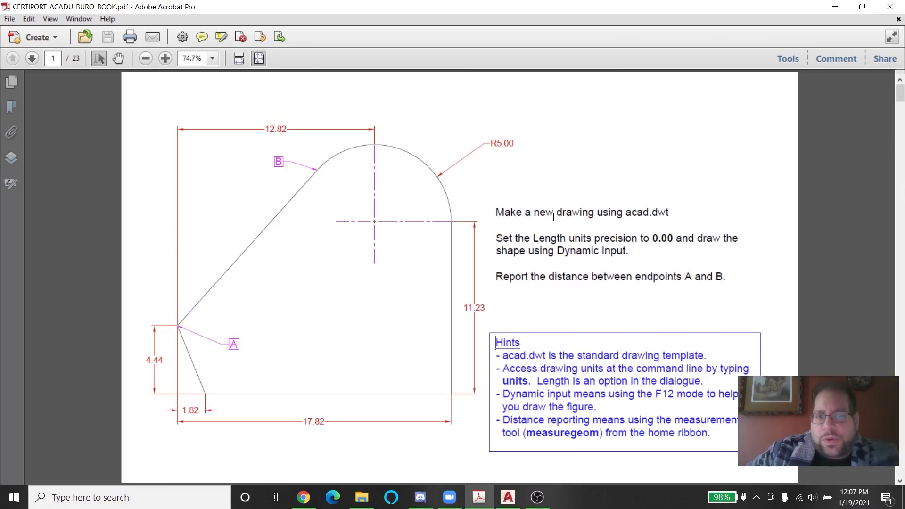
left_click_drag(495, 213, 660, 211)
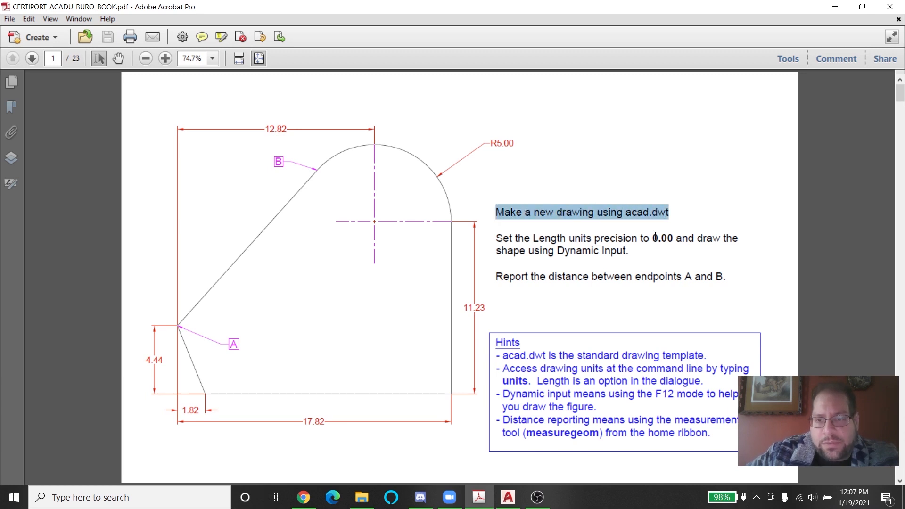
left_click_drag(676, 240, 552, 237)
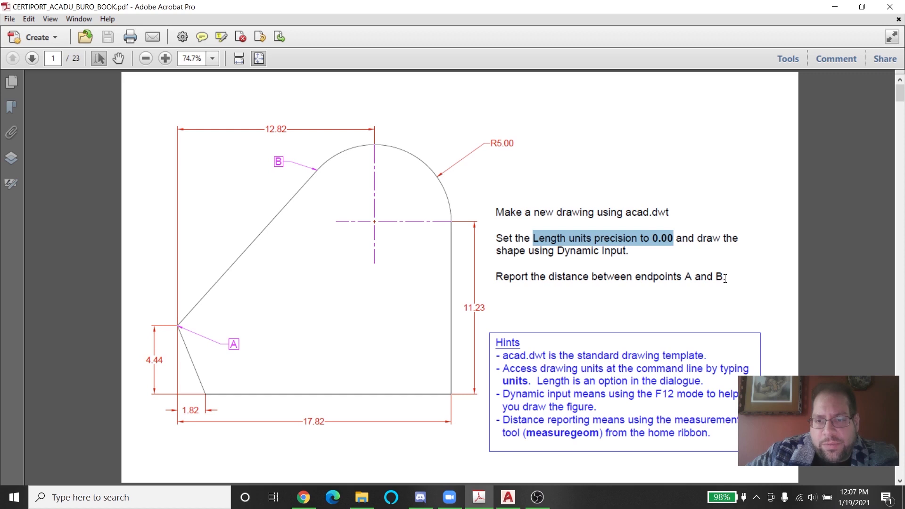
left_click_drag(726, 278, 689, 282)
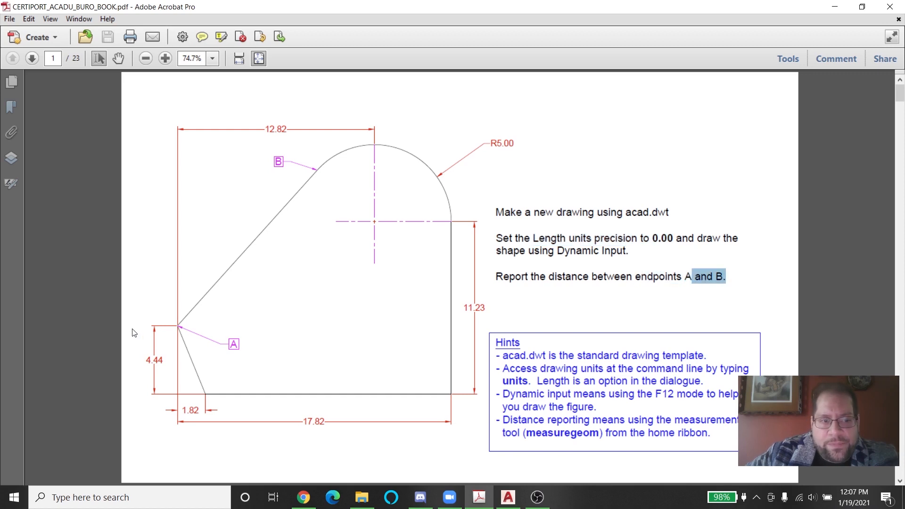
- Examine the page 1 figure: endpoints A and B, the arc, the lower-left corner offset, the bottom edge and its dimensions
left_click_drag(169, 323, 192, 332)
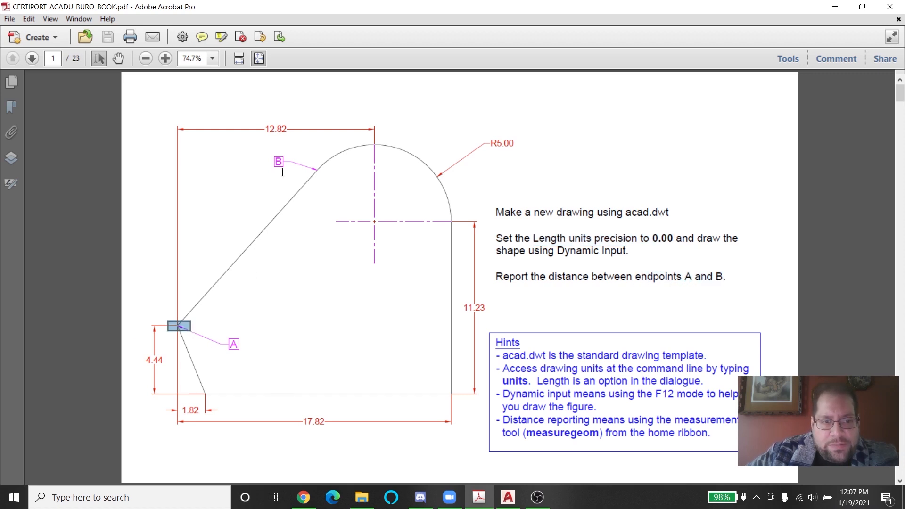
left_click_drag(299, 165, 332, 181)
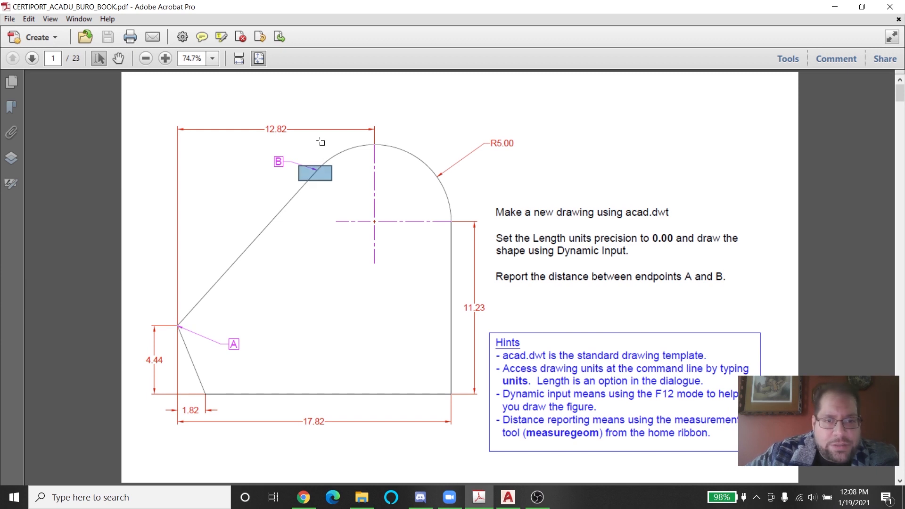
left_click_drag(320, 141, 451, 219)
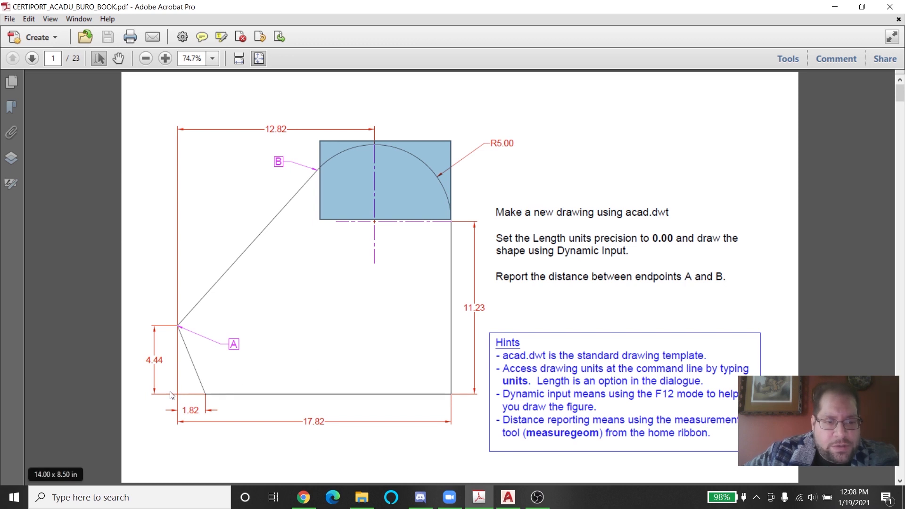
left_click_drag(170, 392, 187, 397)
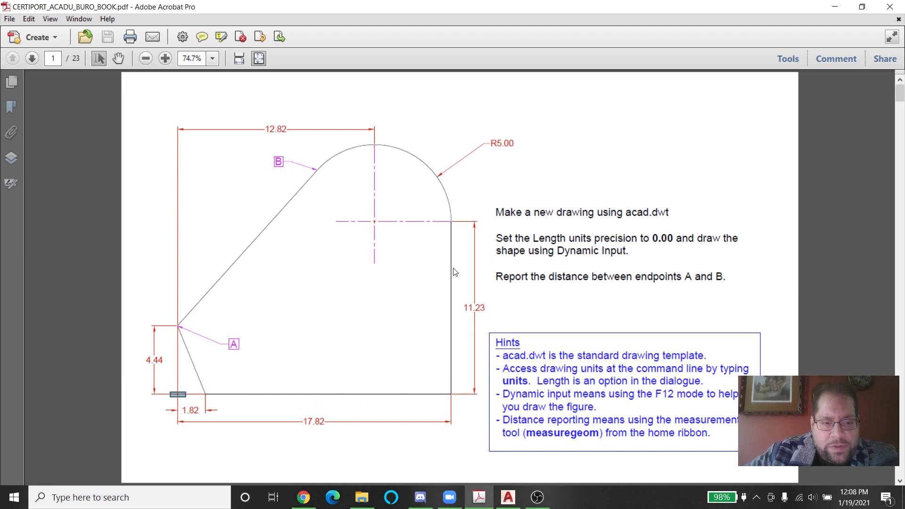
left_click(195, 426)
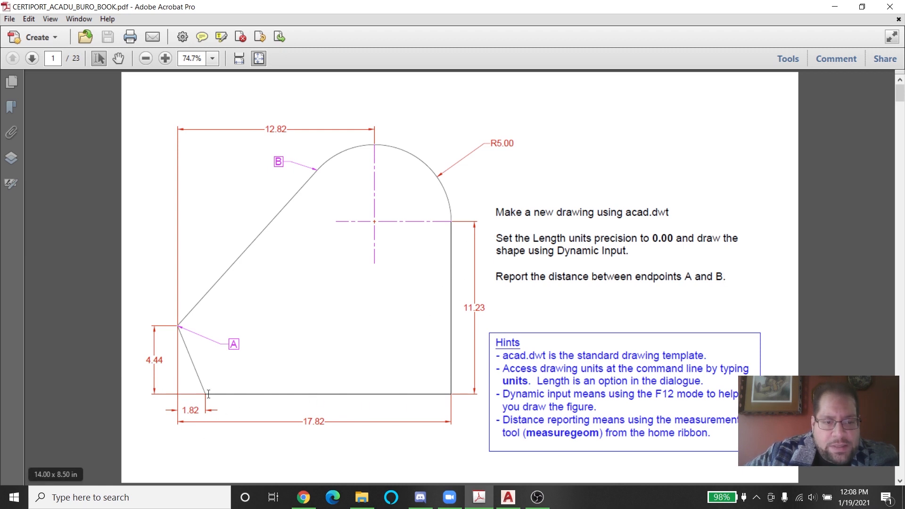
left_click_drag(204, 390, 454, 402)
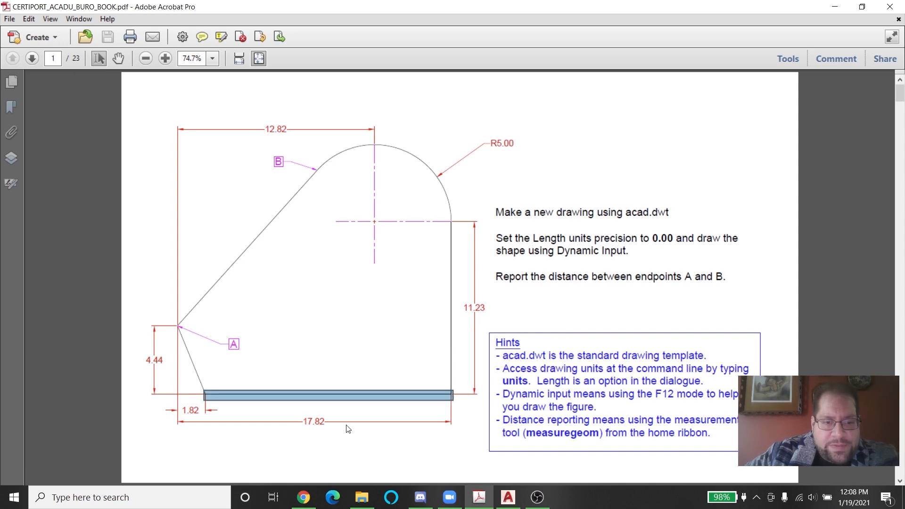
left_click_drag(298, 415, 334, 433)
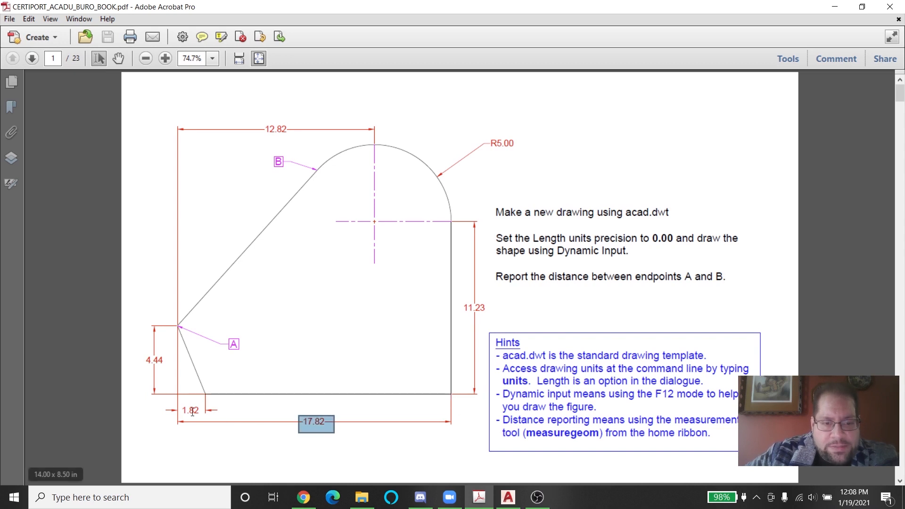
left_click_drag(172, 404, 225, 423)
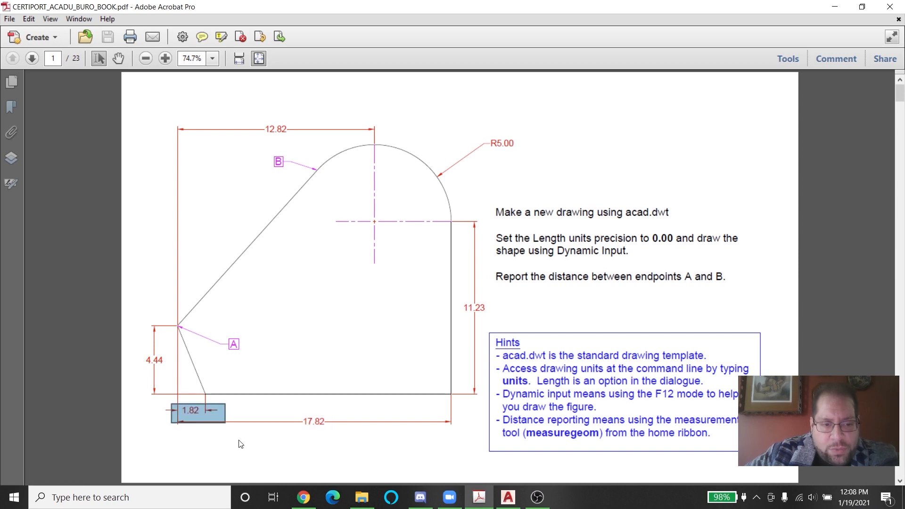
left_click(184, 440)
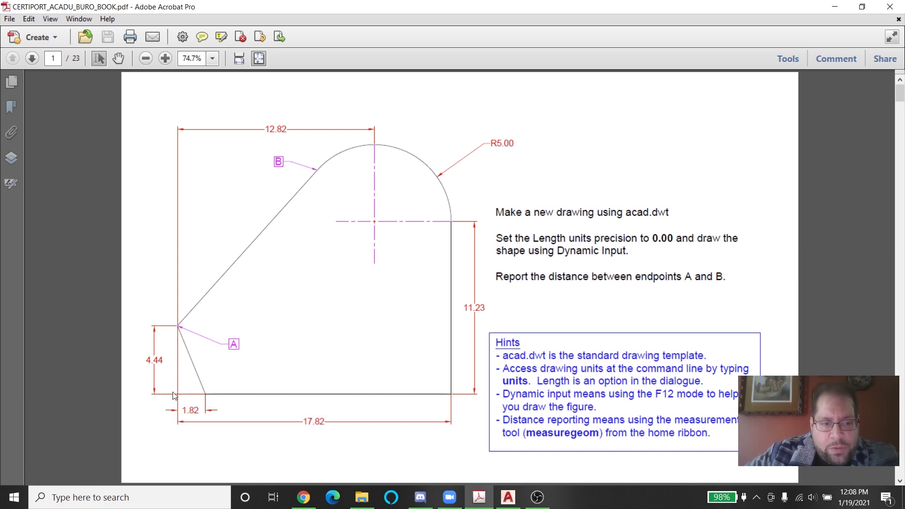
left_click_drag(171, 389, 453, 412)
- Switch to AutoCAD, start the Line command and set the current object color to yellow
left_click(509, 497)
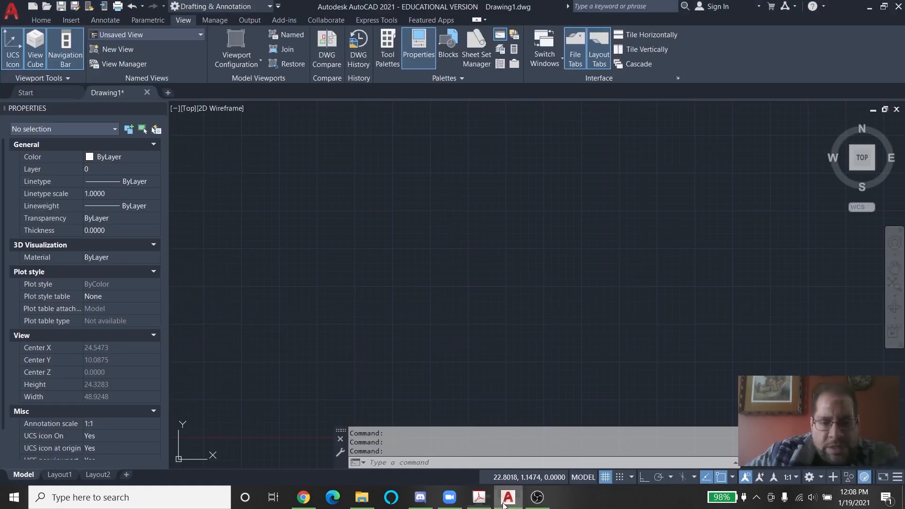
left_click(41, 20)
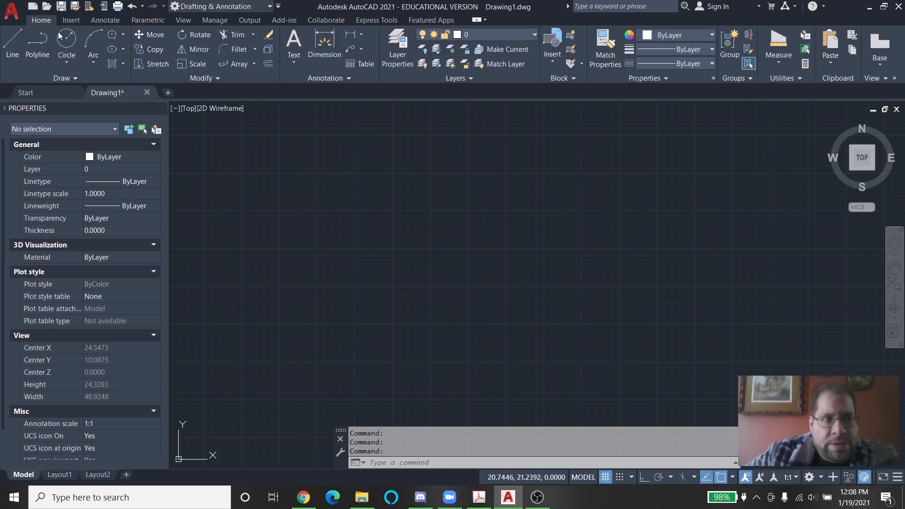
left_click(13, 46)
left_click(690, 39)
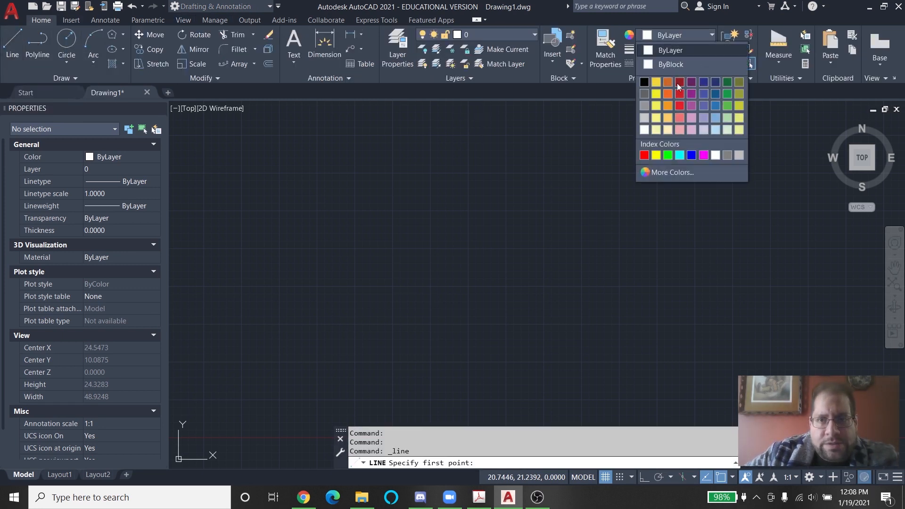
left_click(656, 155)
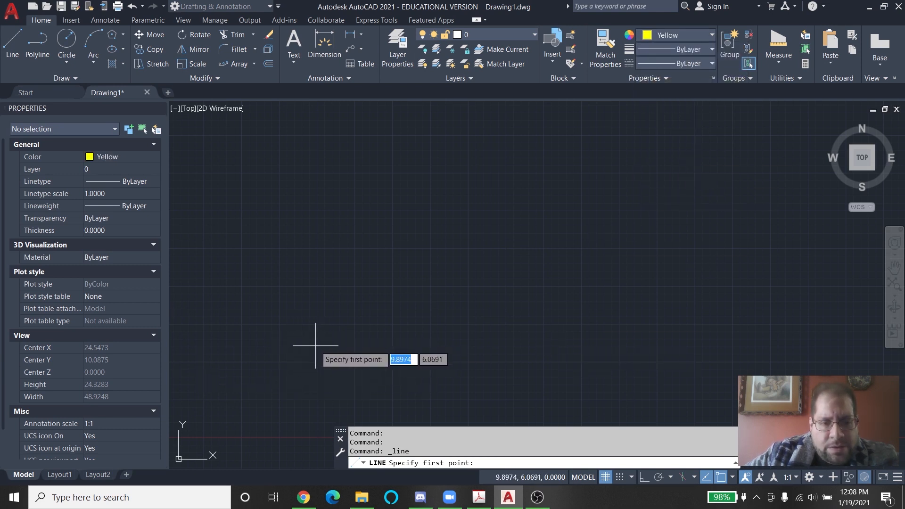
- Draw a single horizontal segment from a free point in the lower part of the drawing to relative coordinates 1.82,0
left_click(312, 353)
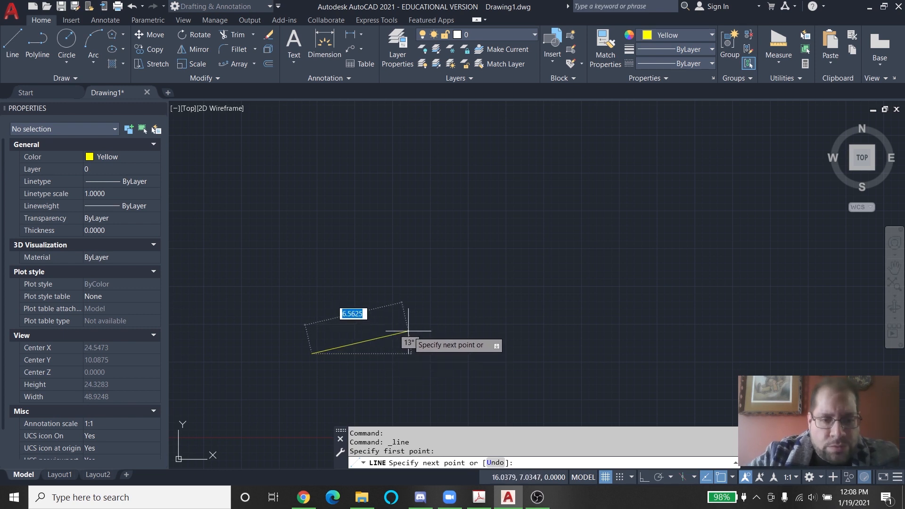
type("1.")
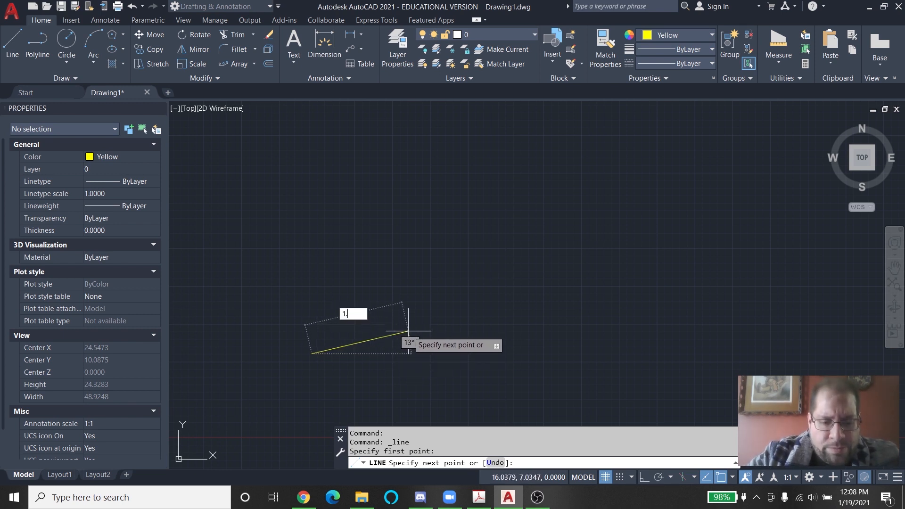
type("82,0")
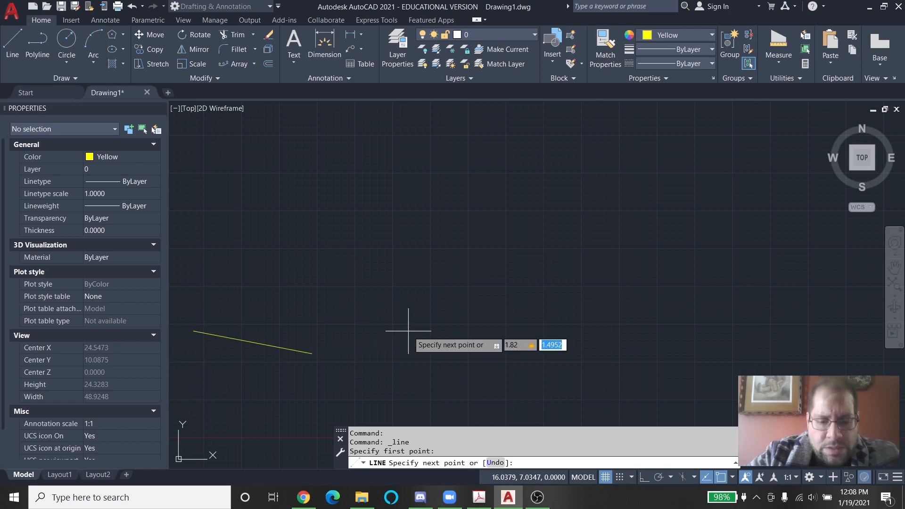
key("Return")
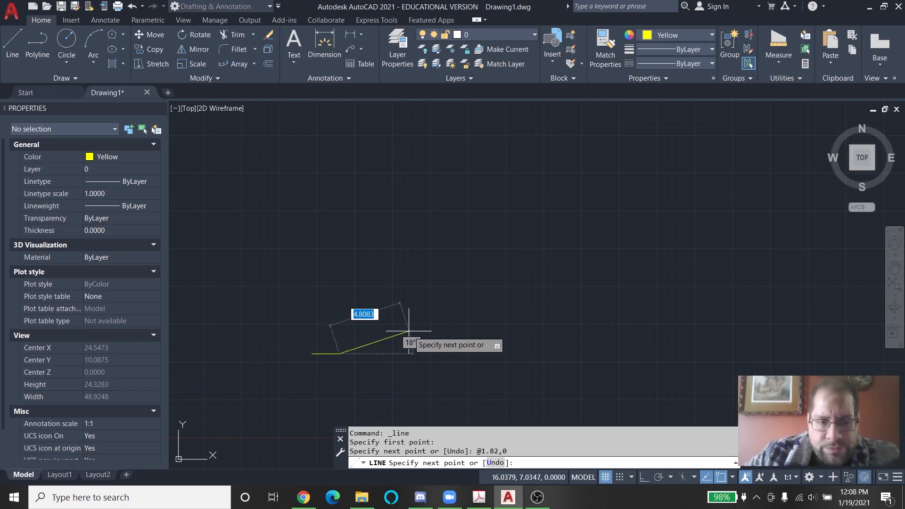
left_click(481, 495)
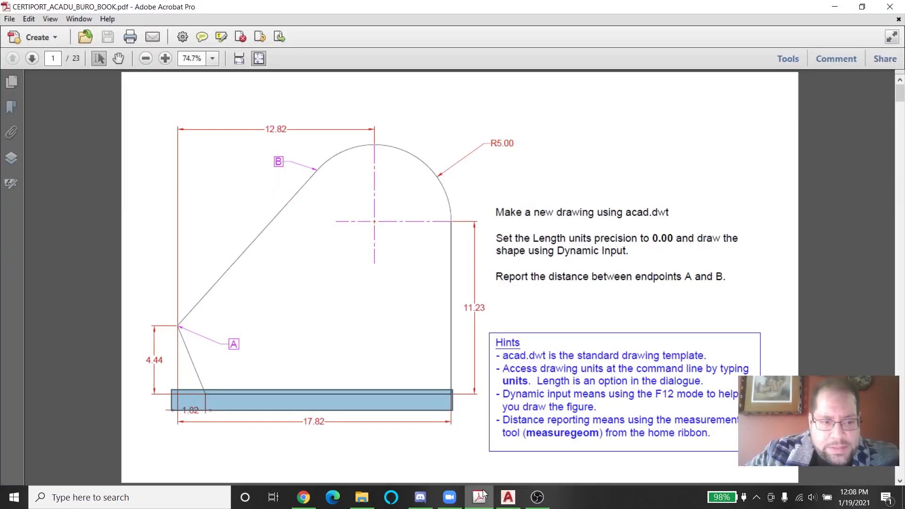
left_click(508, 497)
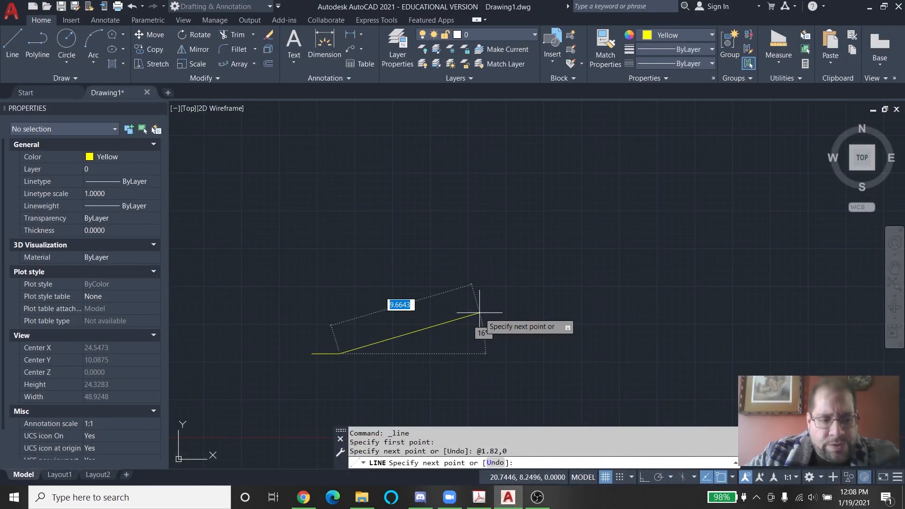
key("Escape")
key("Escape")
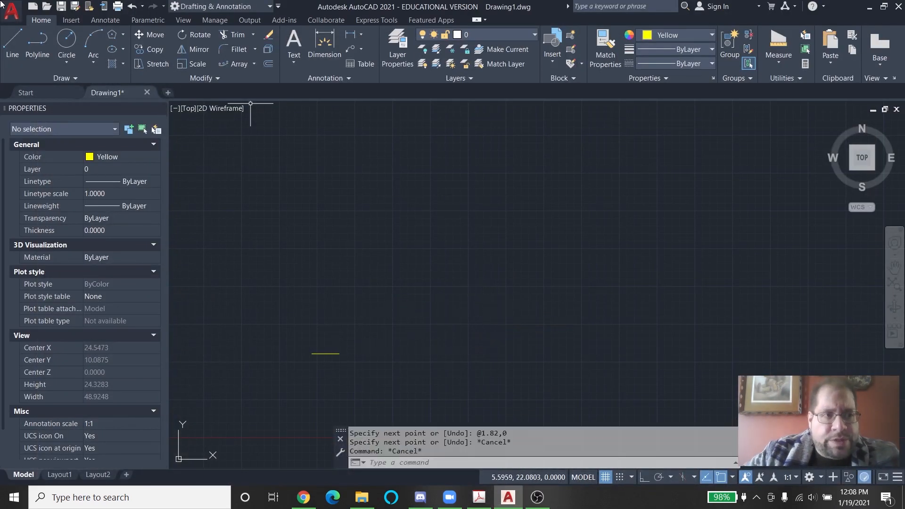
- Reset the current color to ByLayer and draw the bottom edge from the yellow segment's right end to relative coordinates 16,0
left_click(683, 34)
left_click(669, 50)
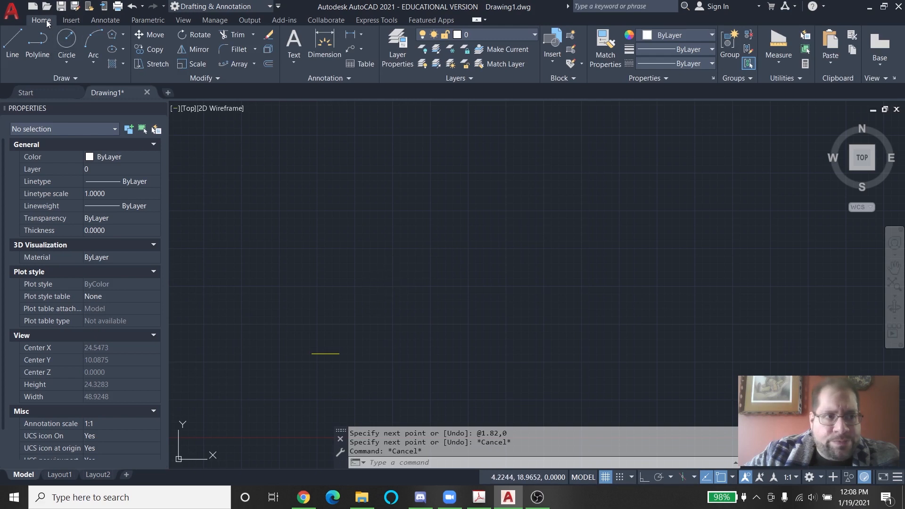
left_click(19, 40)
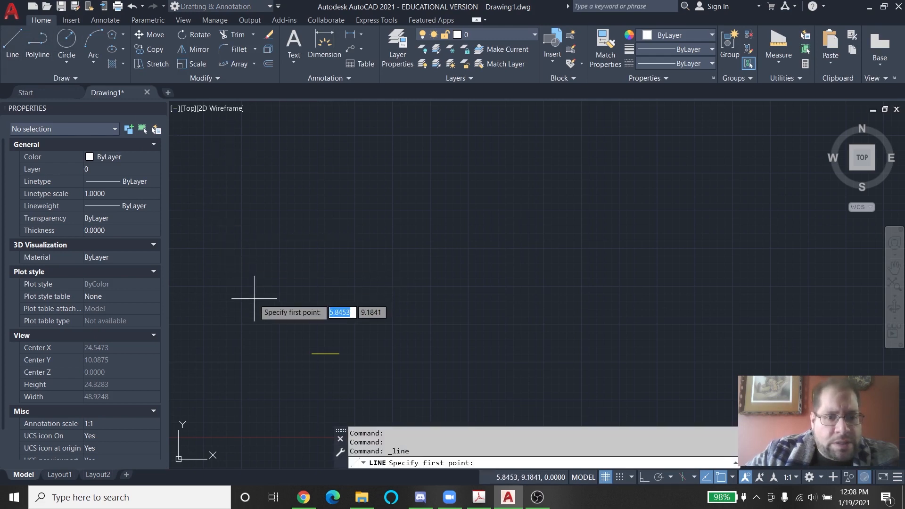
left_click(340, 353)
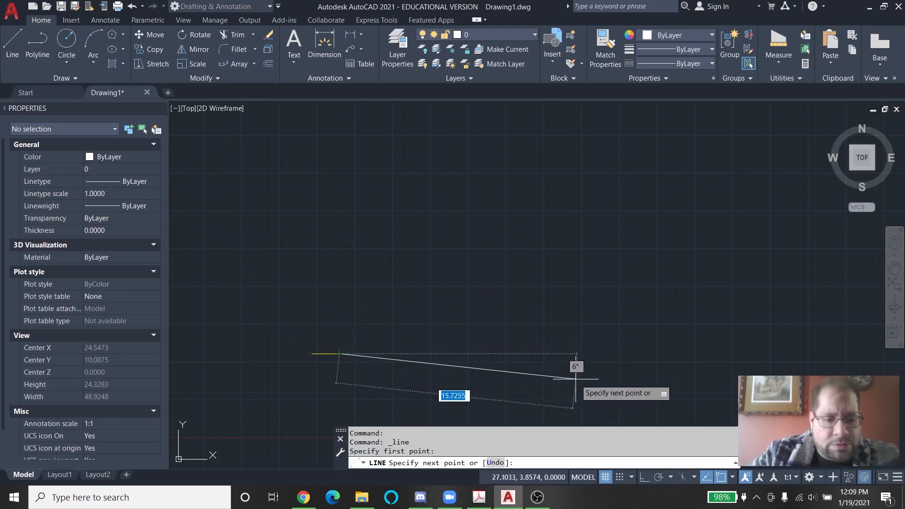
type("16")
key("Tab")
type("0")
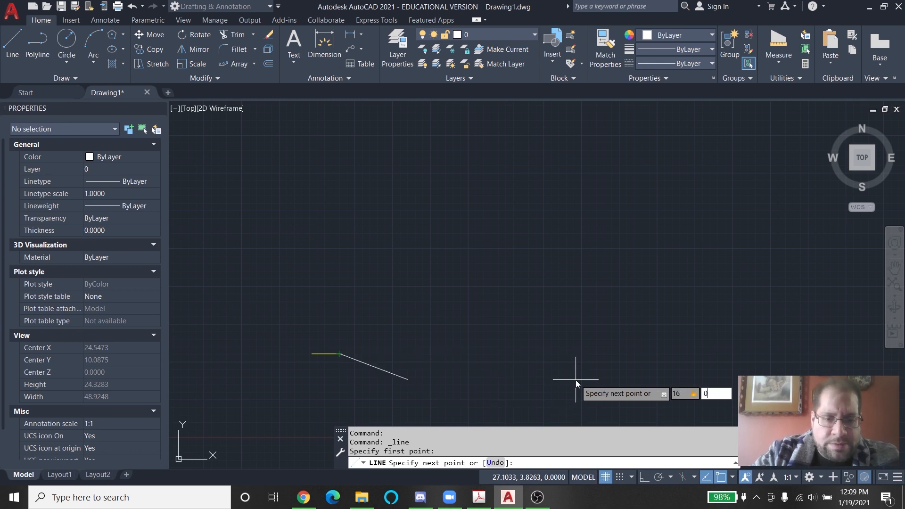
key("Return")
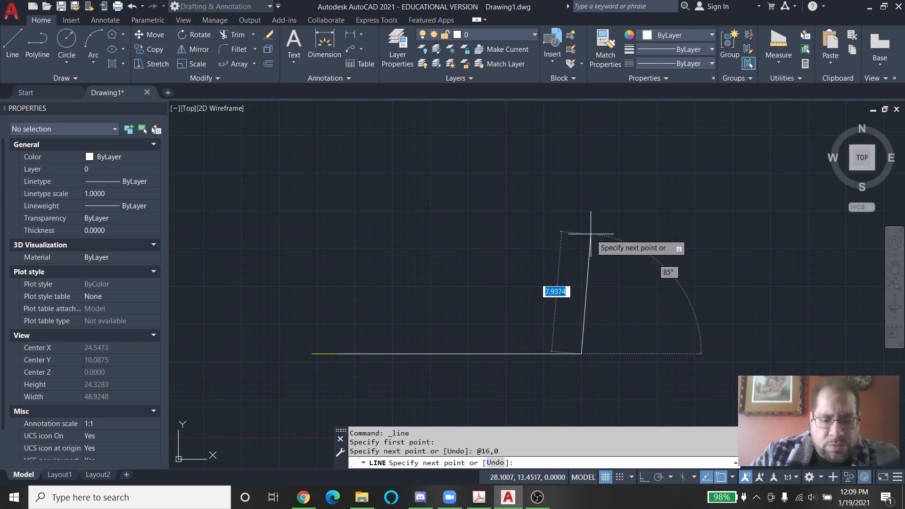
- Continue with the vertical edge to relative coordinates 0,11.23 and end the Line command with nothing selected
type("0,")
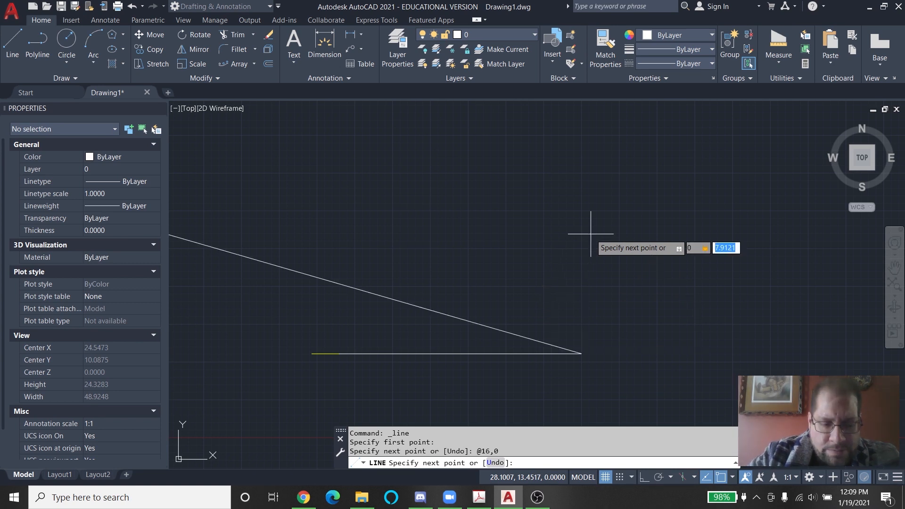
type("11.23")
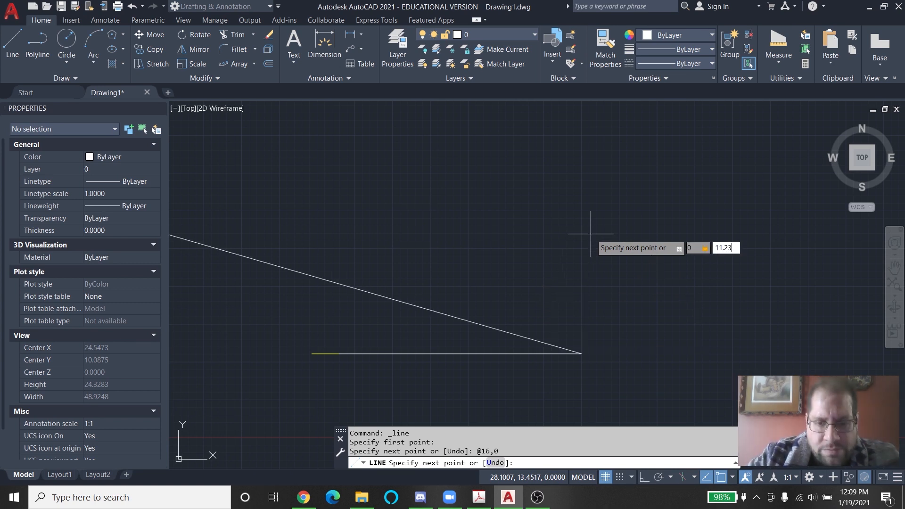
key("Return")
key("Escape")
left_click(634, 317)
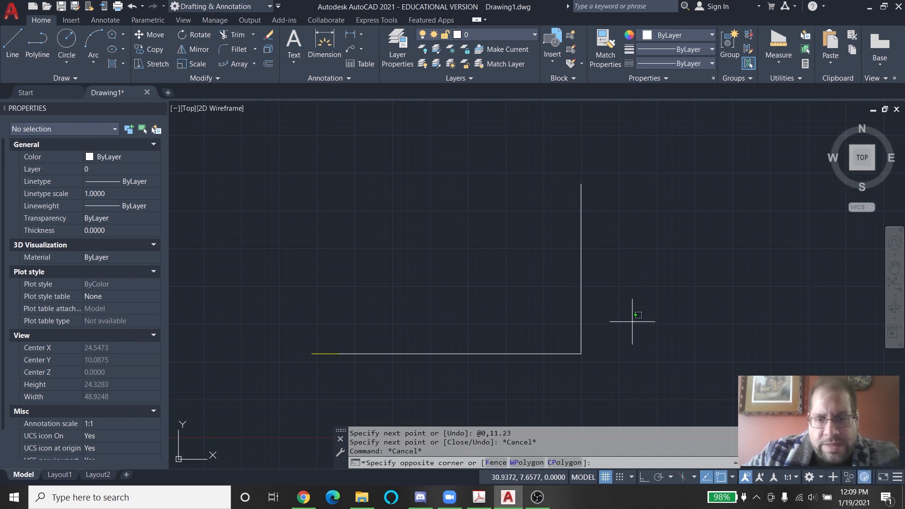
left_click(533, 384)
key("Escape")
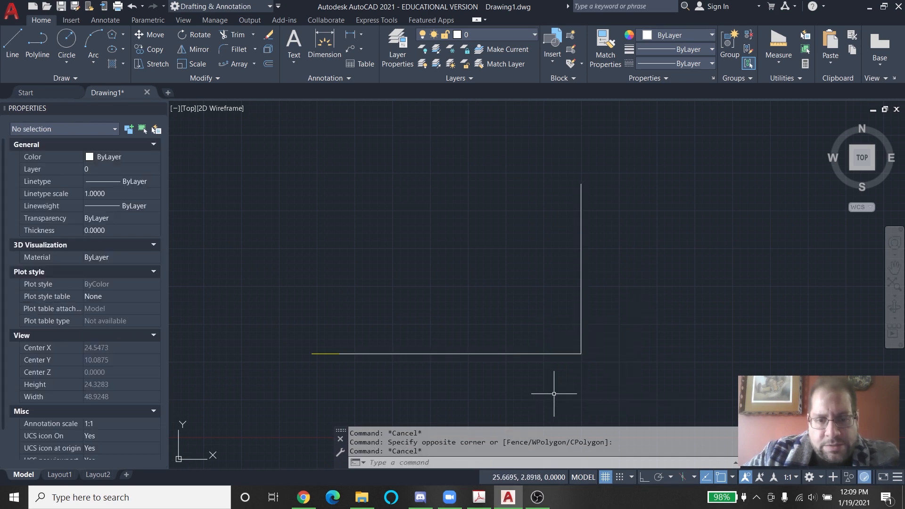
- Switch to the PDF in Acrobat and examine the figure's arc, its radius dimension and its center location
left_click(479, 498)
left_click(463, 382)
left_click_drag(478, 336, 421, 405)
left_click(455, 235)
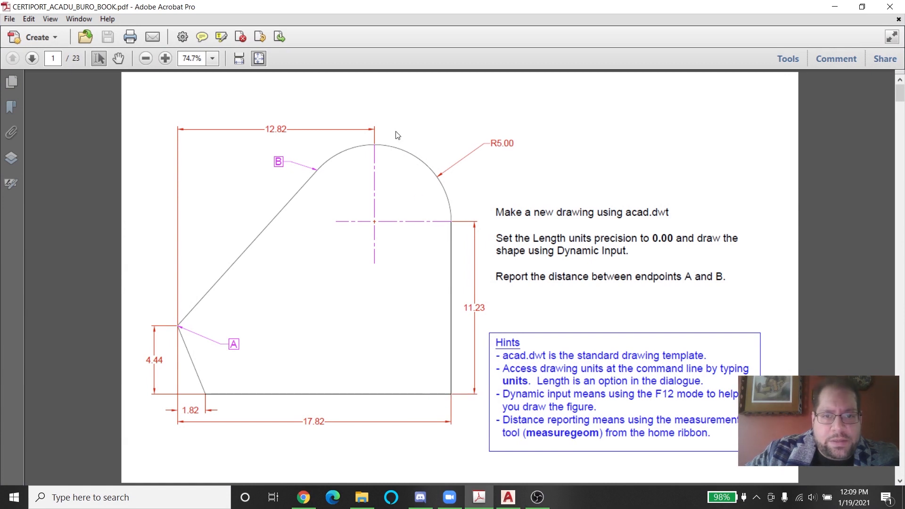
left_click_drag(475, 119, 546, 157)
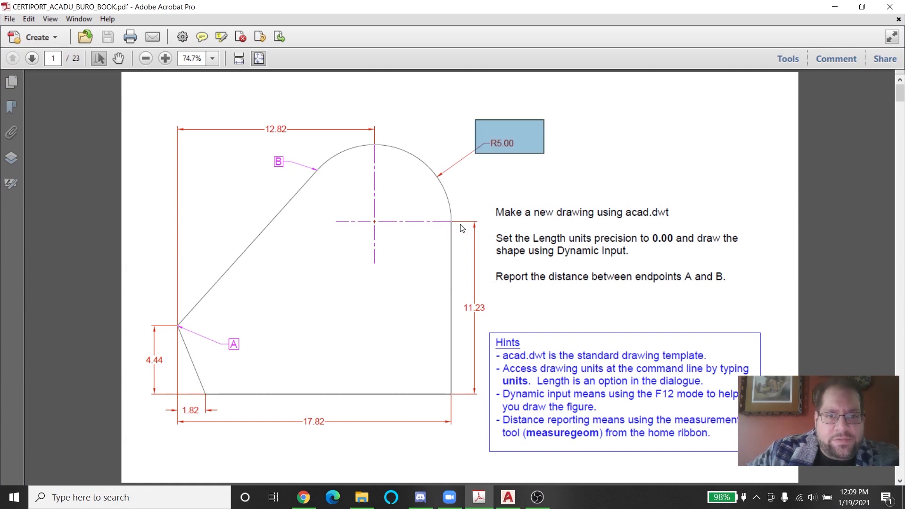
left_click_drag(459, 225, 288, 129)
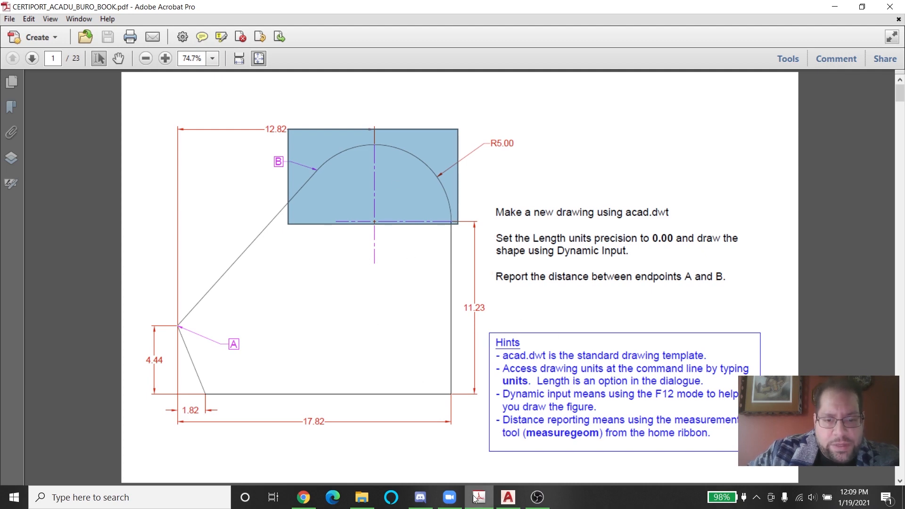
- Switch to AutoCAD, set the current color to yellow and draw a line from the vertical edge's upper end to relative coordinates -5,0
left_click(508, 497)
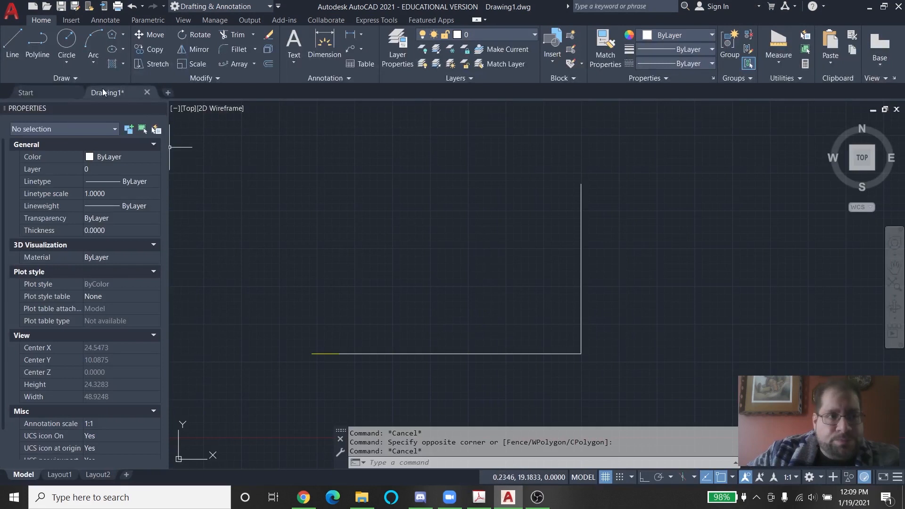
left_click(681, 38)
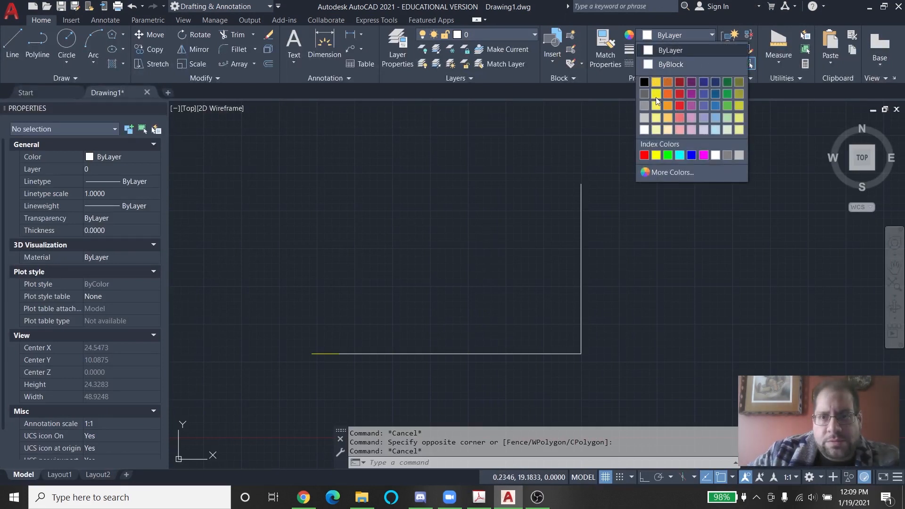
left_click(656, 156)
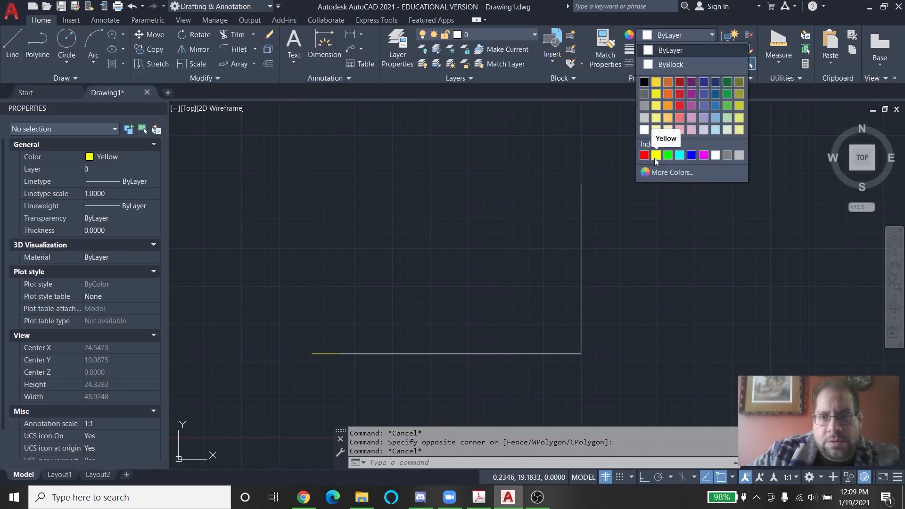
left_click(37, 42)
left_click(16, 47)
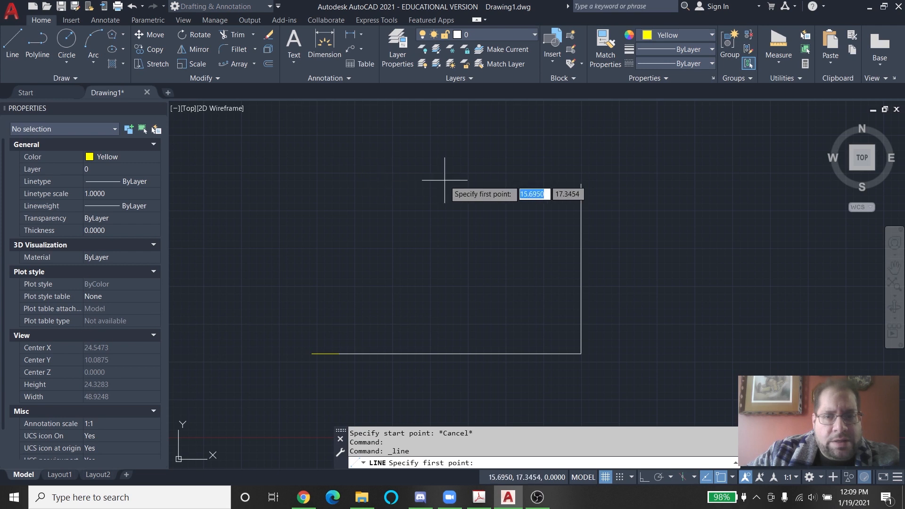
left_click(581, 184)
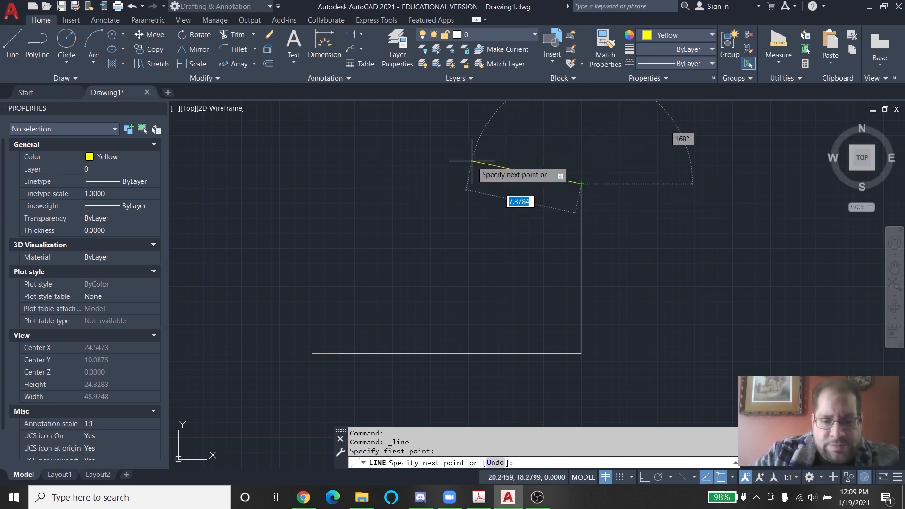
type("-5,0")
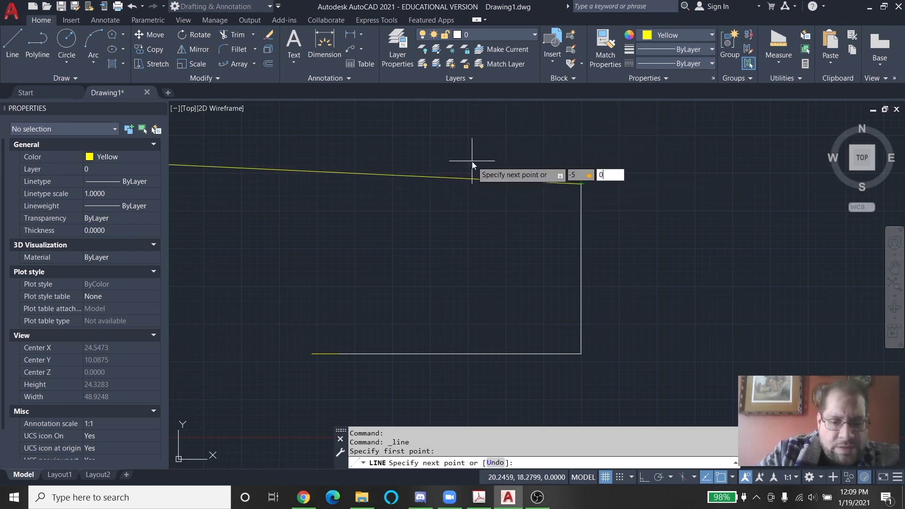
key("Return")
key("Escape")
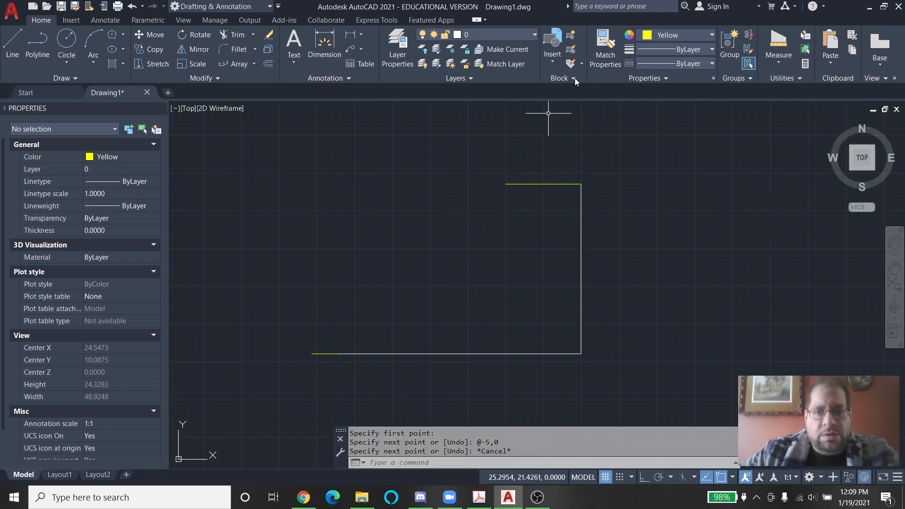
key("Escape")
- Reset the color to ByLayer and draw a circle centered on the upper yellow line's left end, its radius reaching the vertical edge's upper end
left_click(679, 38)
left_click(678, 54)
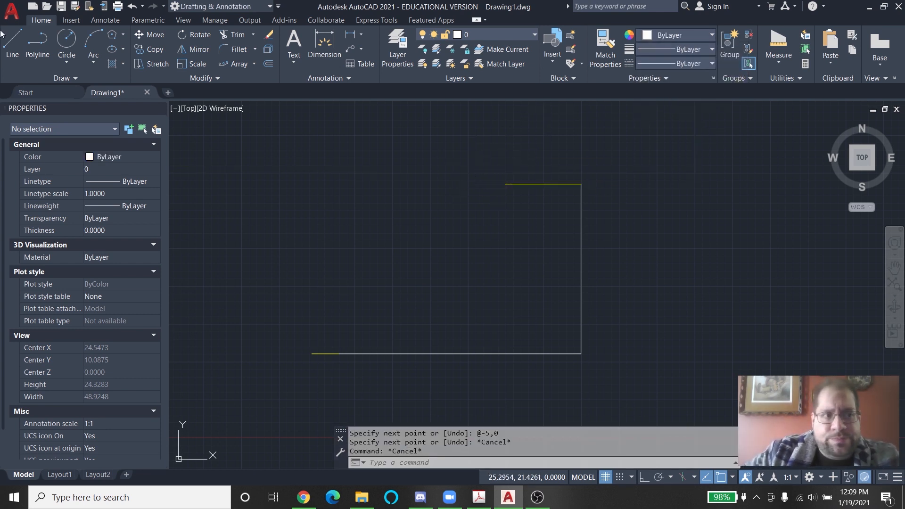
left_click(66, 41)
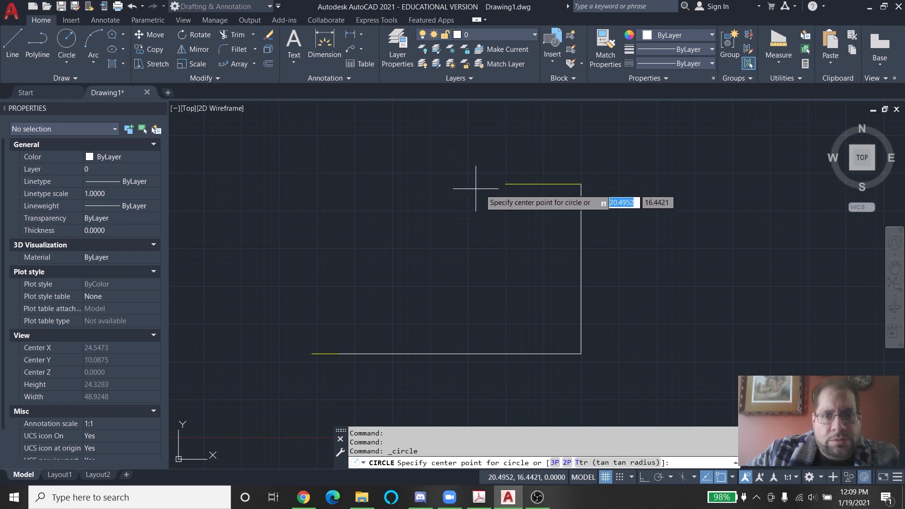
left_click(506, 183)
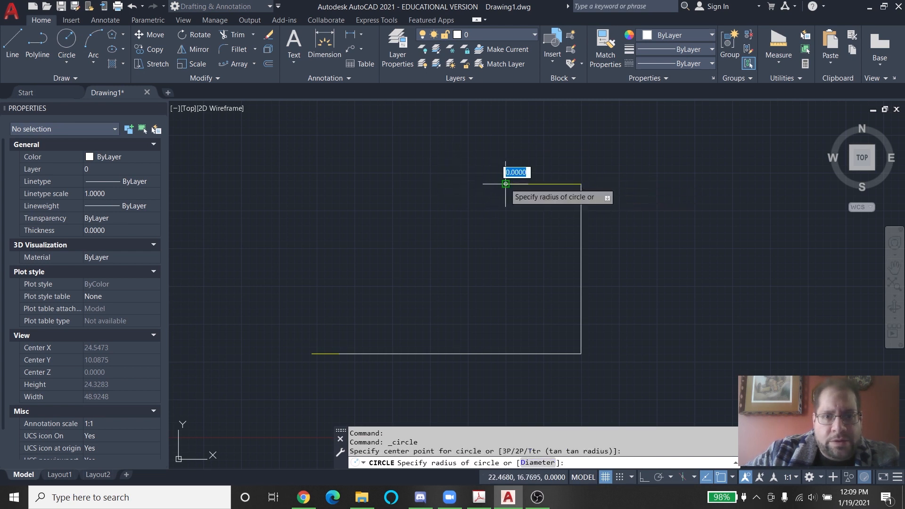
left_click(587, 181)
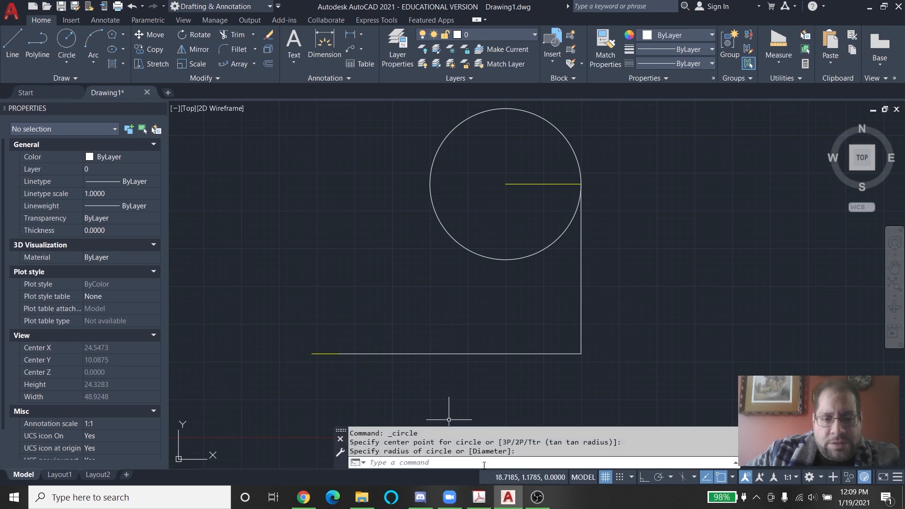
- Switch to the PDF in Acrobat and examine the sloped lower-left edge and its offset dimensions to endpoint A
left_click(479, 498)
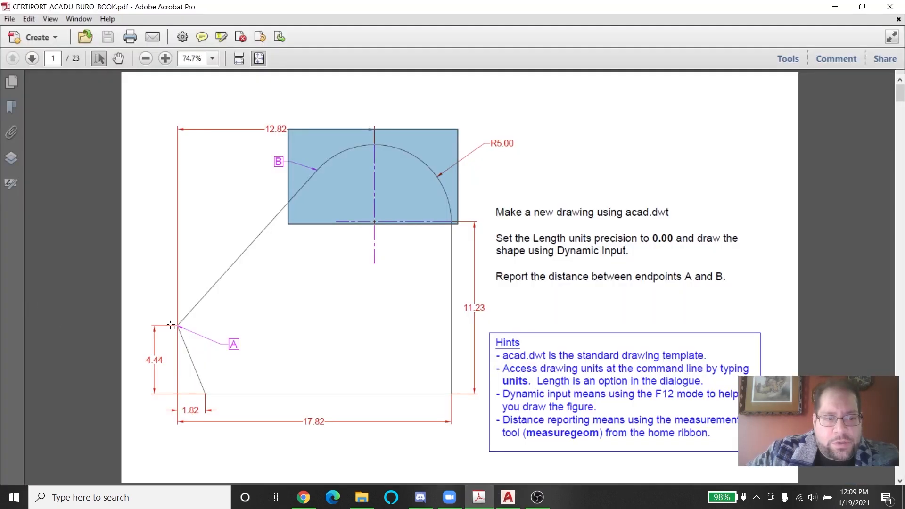
left_click_drag(170, 325, 217, 396)
left_click(218, 402)
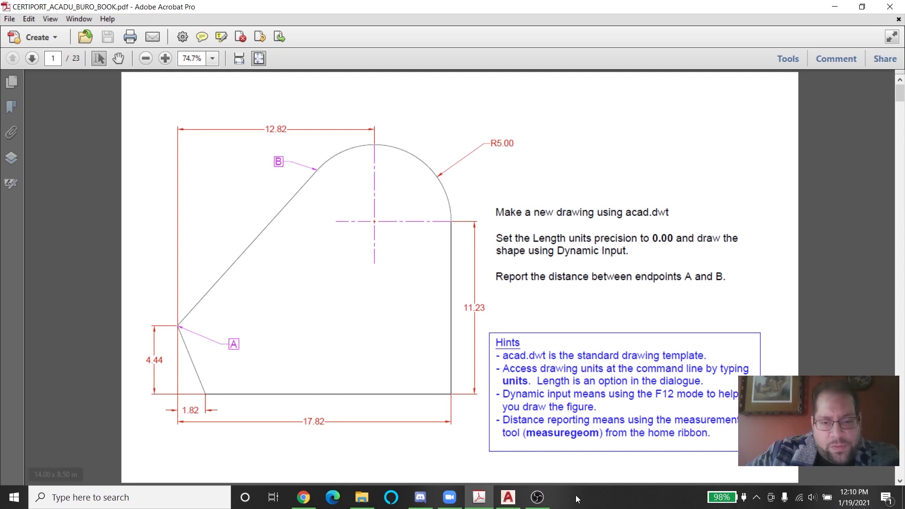
- Switch to AutoCAD and draw the sloped edge from the bottom white edge's left end to relative coordinates -1.82,4.44
left_click(521, 498)
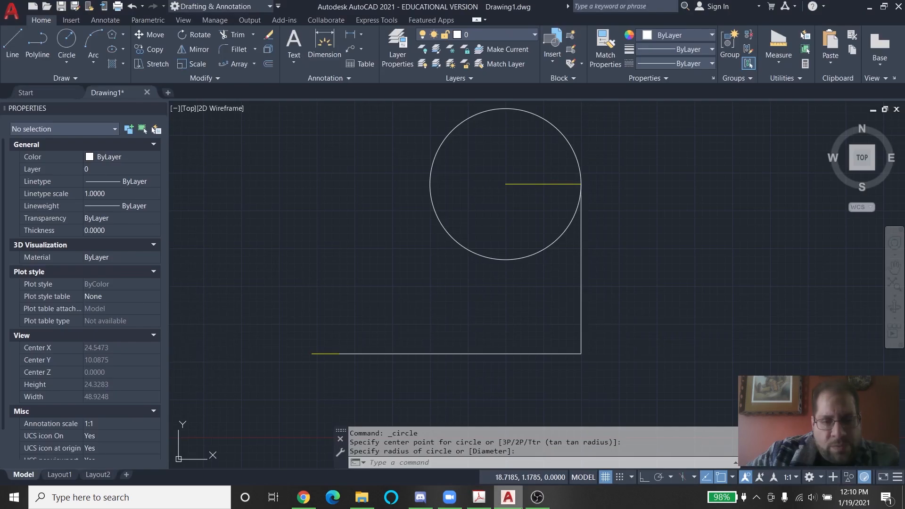
left_click(12, 42)
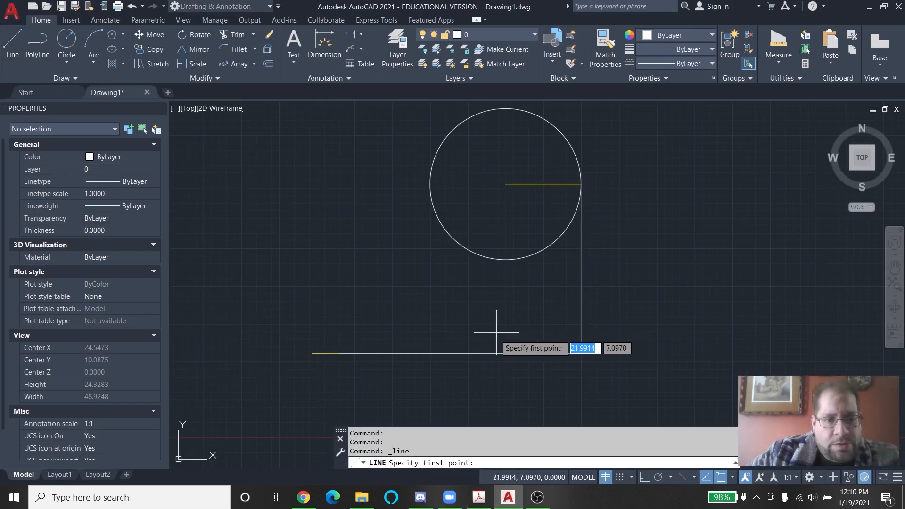
left_click(340, 353)
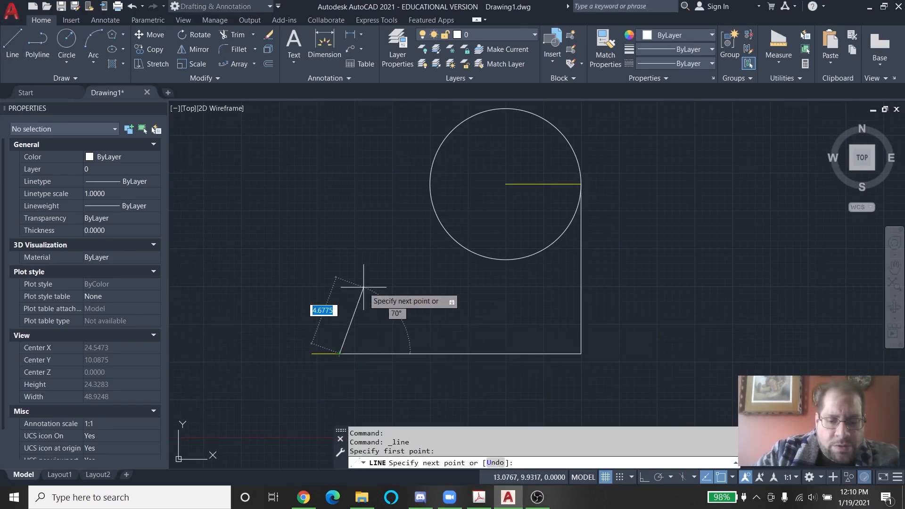
type("-1.82")
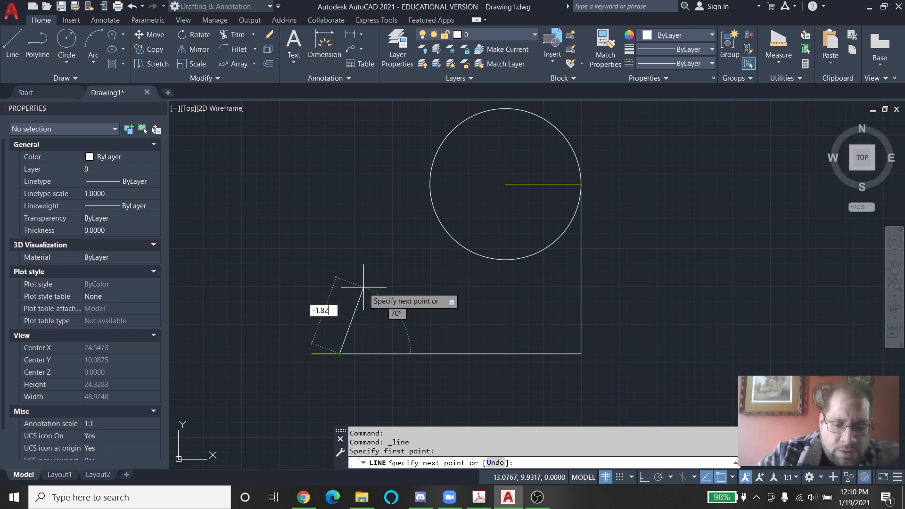
key("Tab")
type("4")
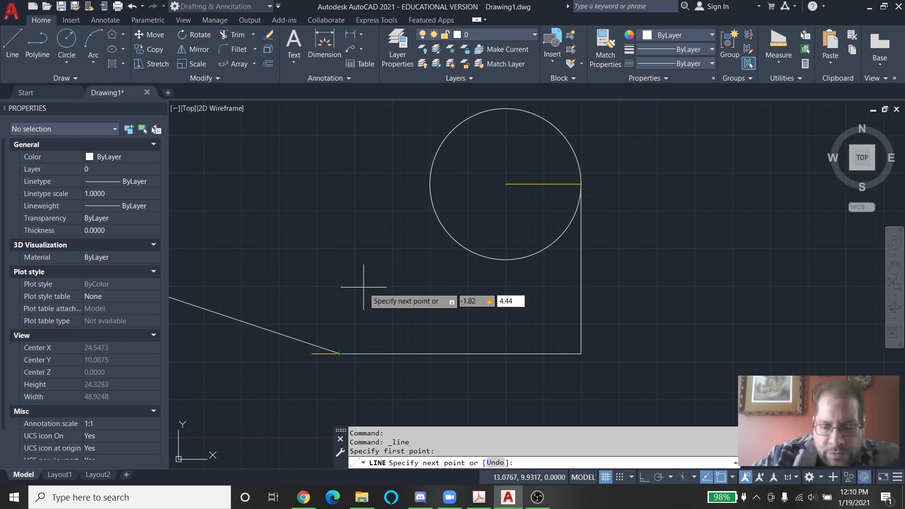
key("Return")
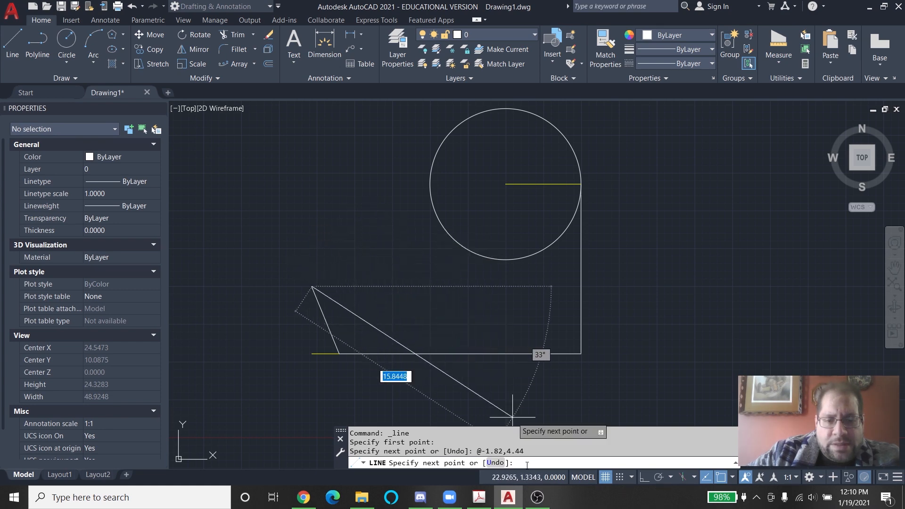
- Switch to the PDF in Acrobat, examine where the slanted edge meets the arc at endpoint B, and return to AutoCAD
left_click(481, 493)
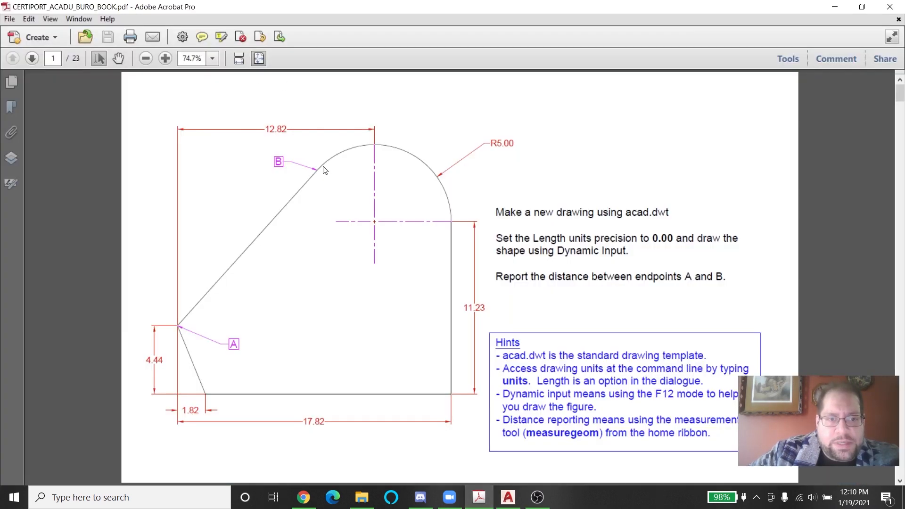
left_click_drag(304, 159, 341, 207)
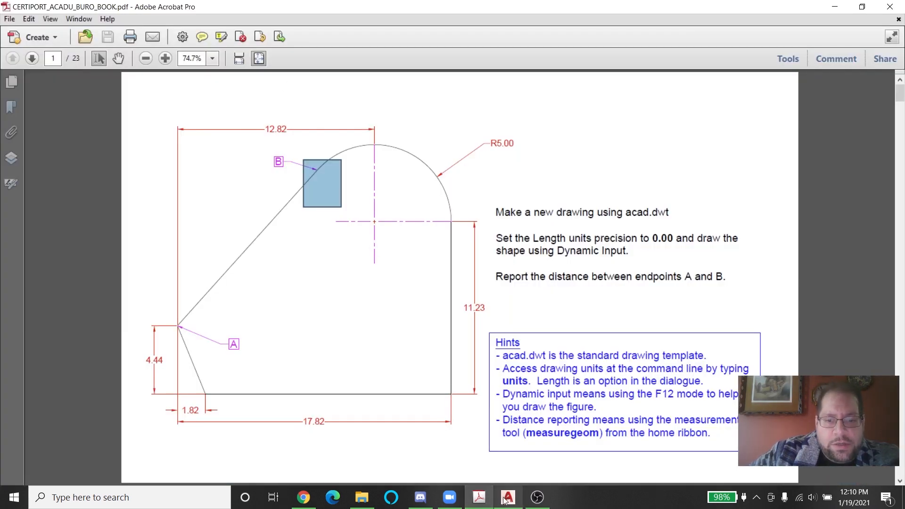
left_click(482, 501)
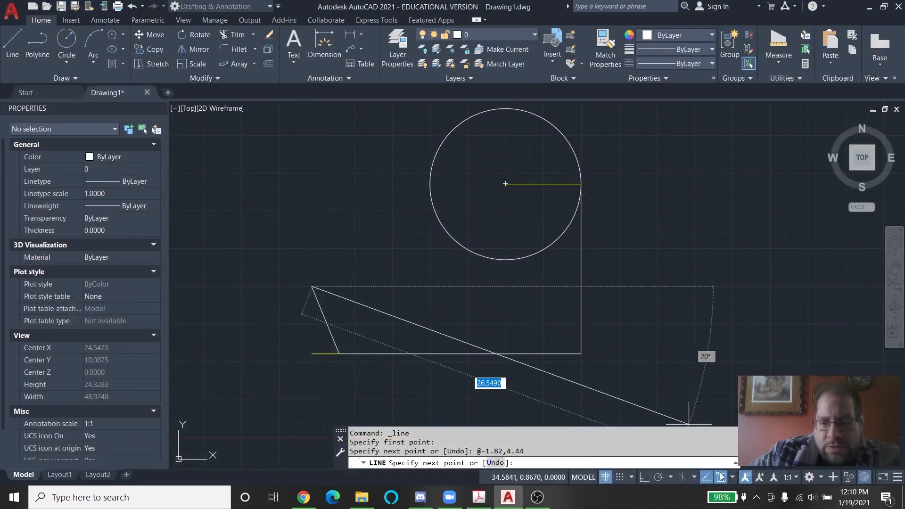
- Draw the slanted edge from endpoint A to its tangent point on the circle's upper-left side and end the line there
left_click(732, 478)
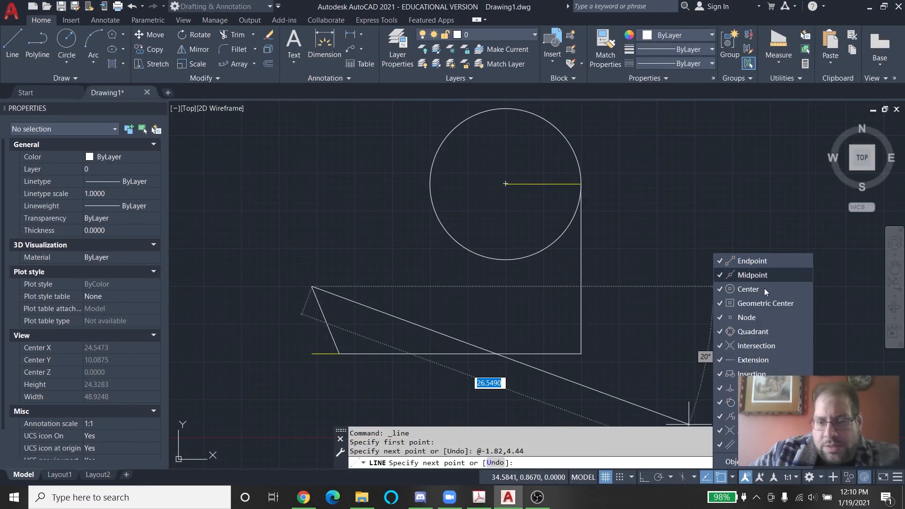
left_click(733, 477)
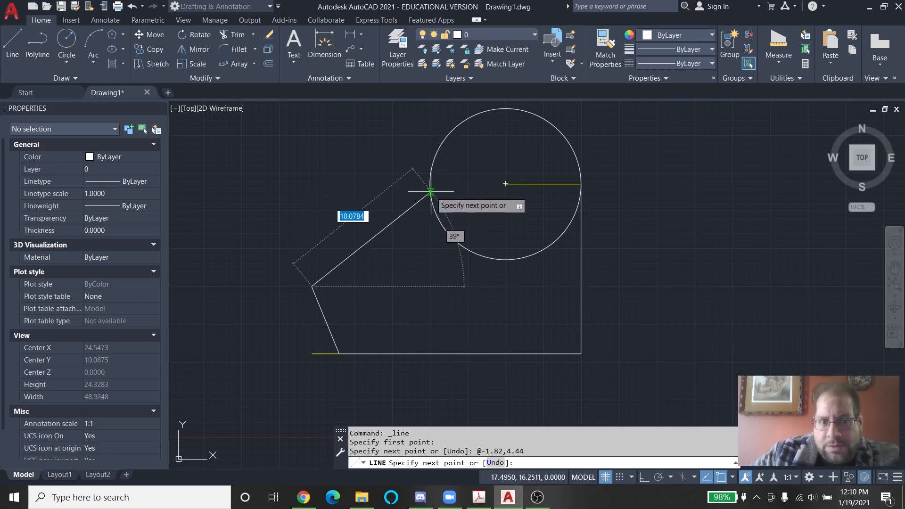
left_click(450, 133)
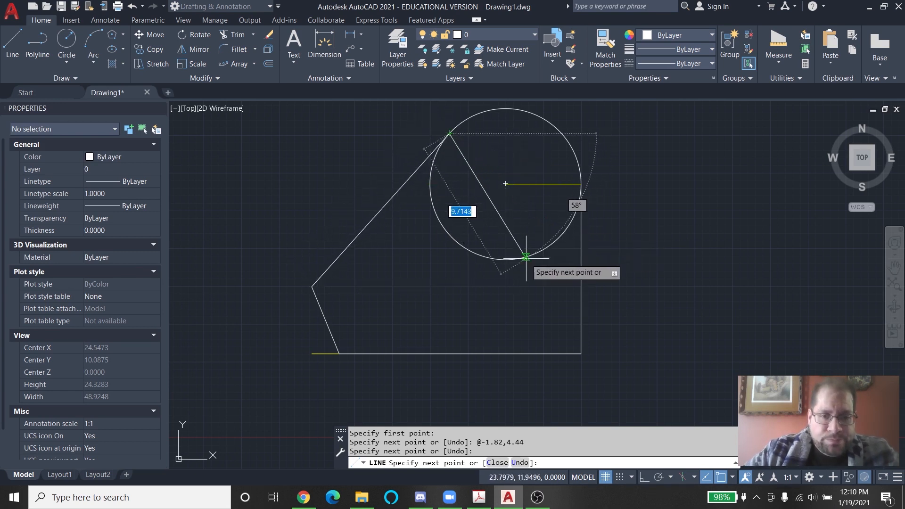
key("Escape")
key("Escape")
- Delete the yellow construction lines inside the circle and beside the bottom edge's left end
left_click(540, 180)
left_click(514, 223)
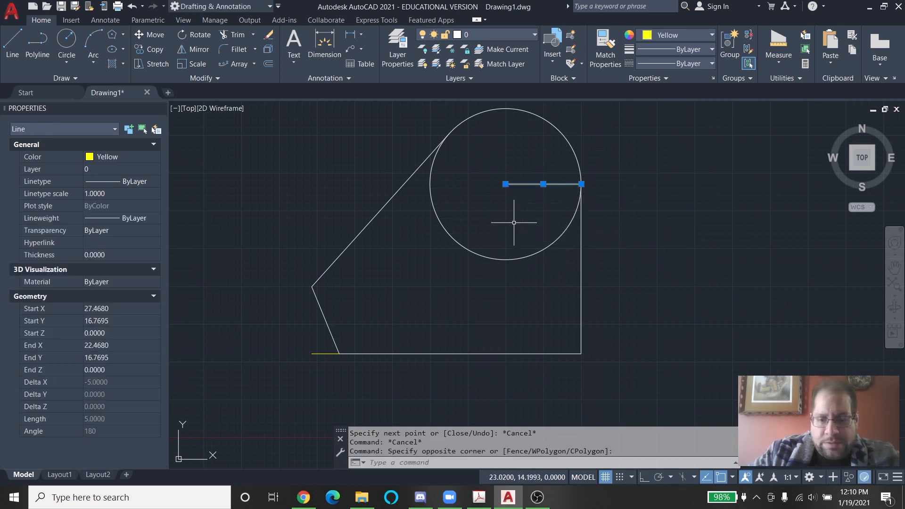
key("Delete")
left_click(318, 379)
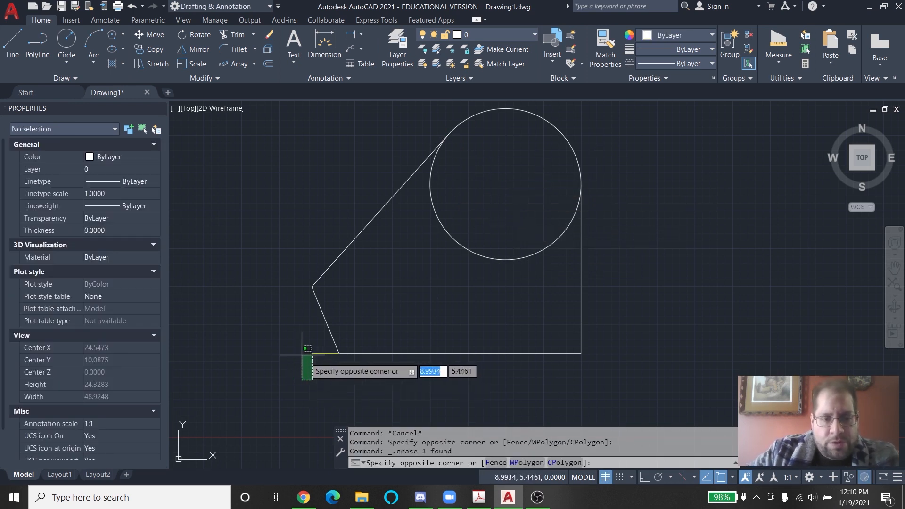
left_click(286, 333)
key("Delete")
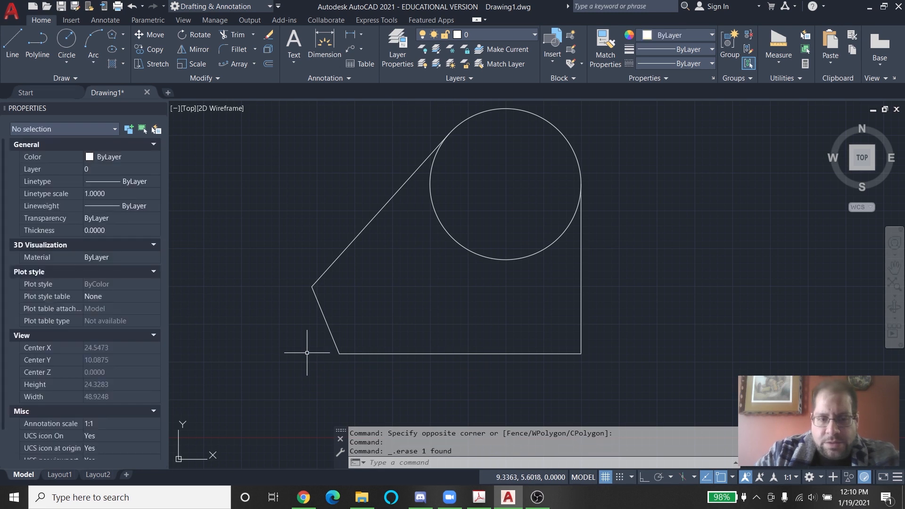
- Trim away the circle's lower portion between the tangent point and the vertical edge, keeping only the outer arc
left_click(238, 34)
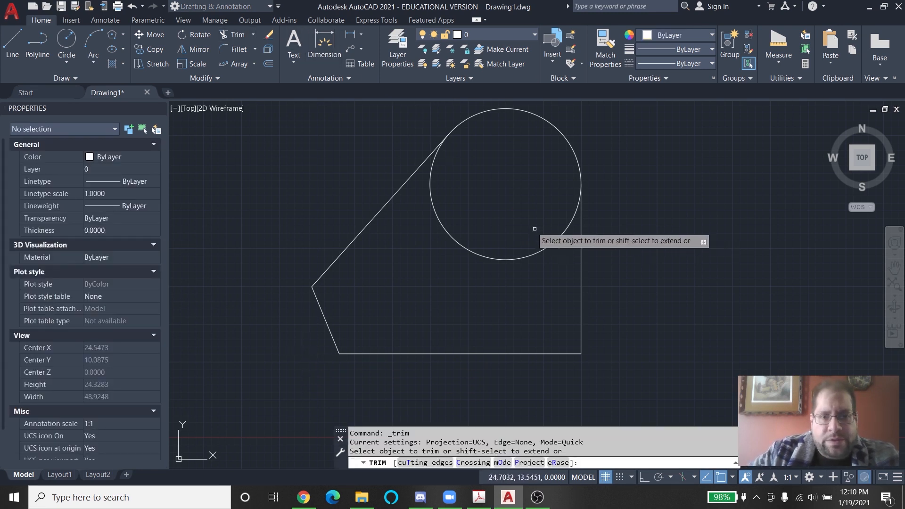
left_click(506, 216)
left_click(478, 309)
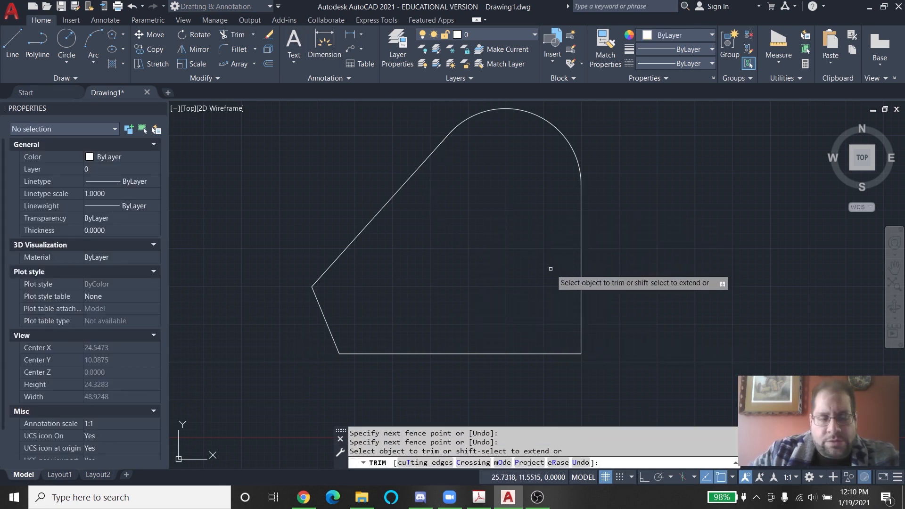
key("Escape")
key("Escape")
key("Escape")
key("Escape")
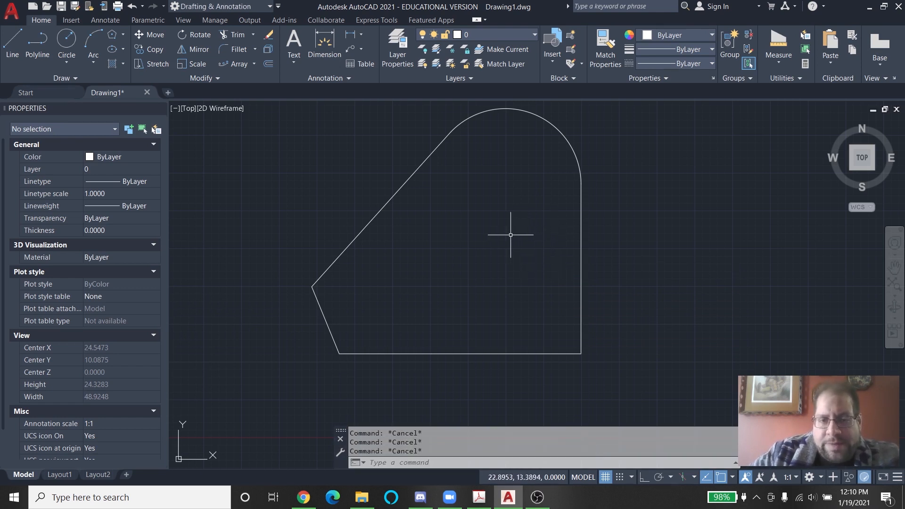
- Select the slanted edge between endpoints A and B and read its length in the properties
left_click(439, 215)
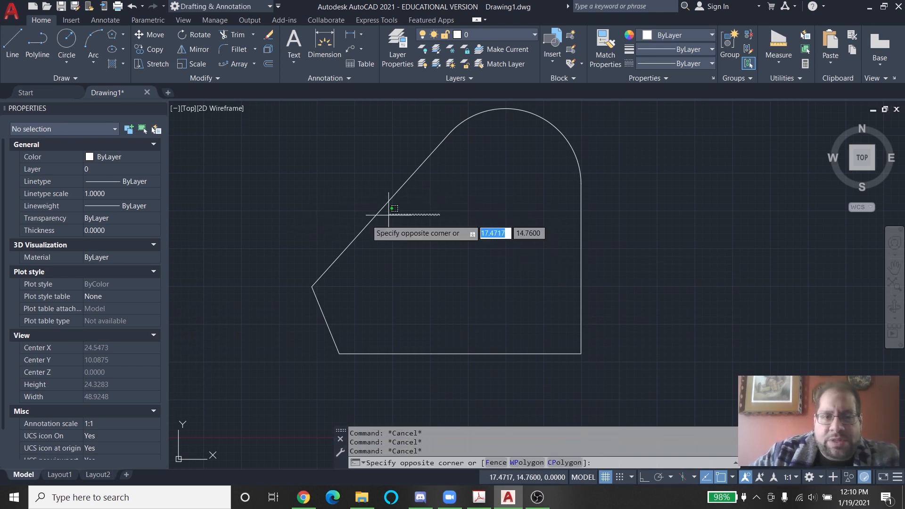
left_click(389, 214)
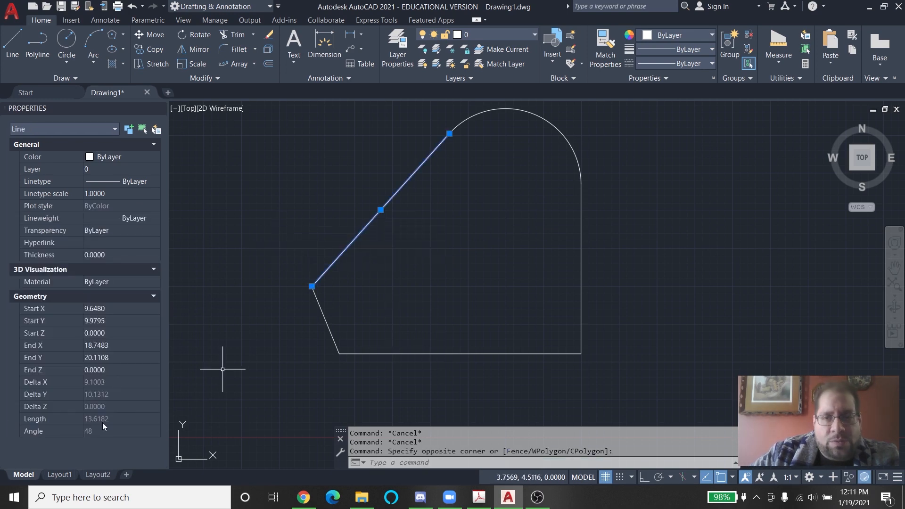
- Switch to the PDF in Acrobat, reread the length precision and distance reporting instructions, and return to AutoCAD
left_click(479, 498)
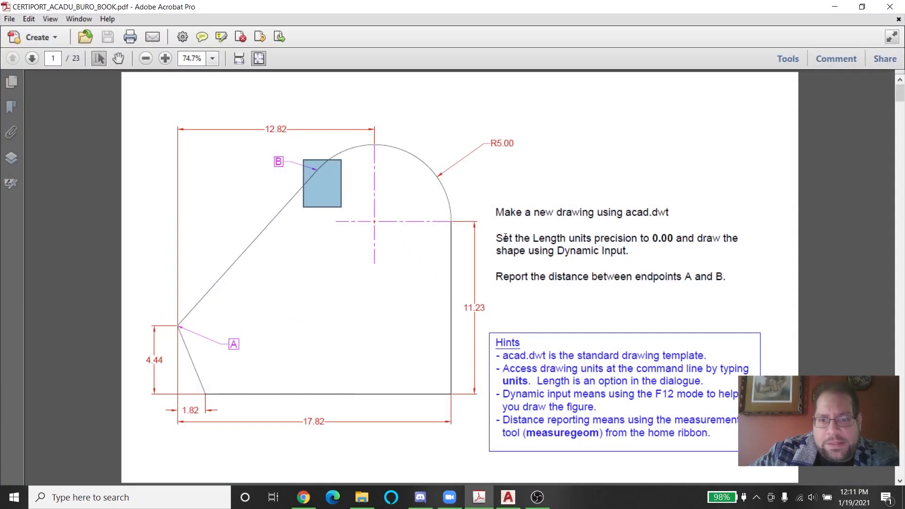
left_click_drag(499, 238, 675, 255)
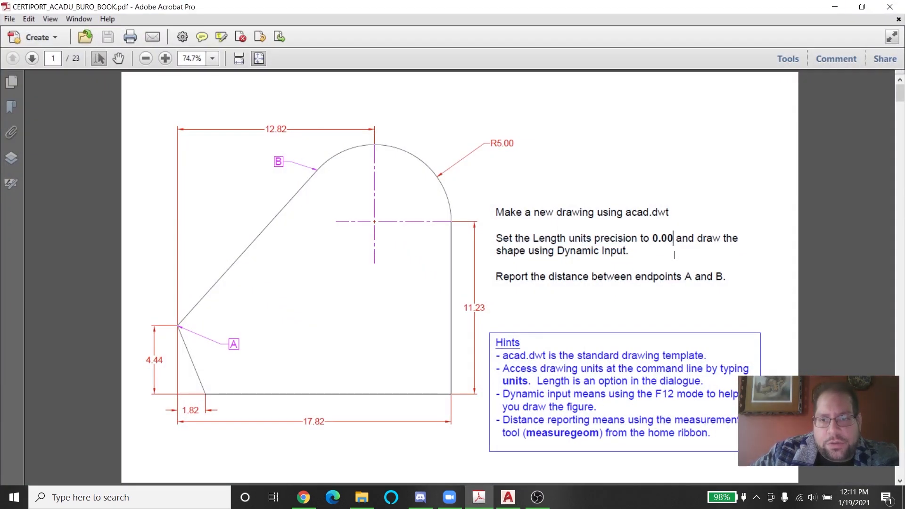
left_click_drag(496, 277, 719, 282)
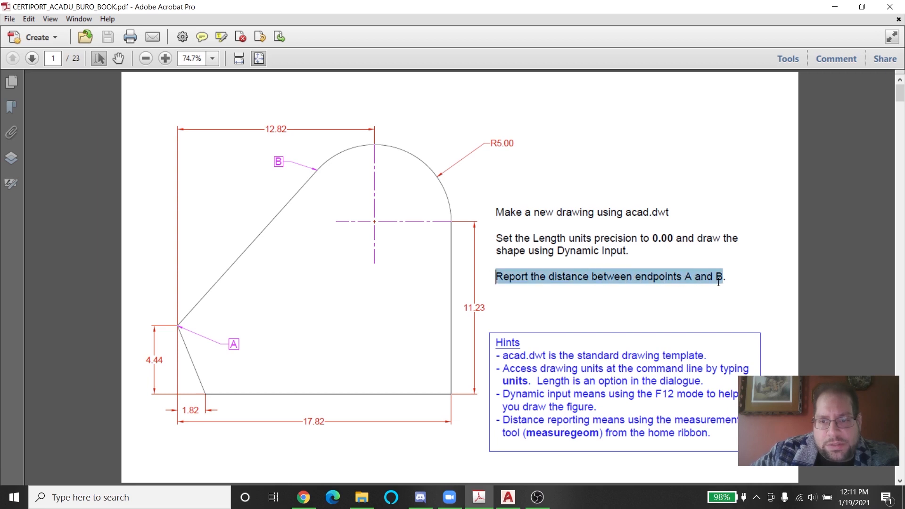
left_click_drag(486, 223, 739, 255)
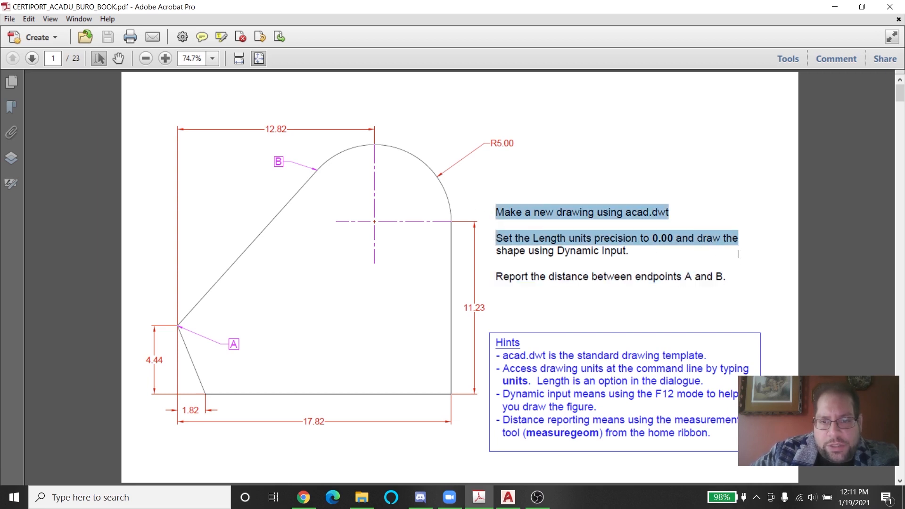
left_click(702, 247)
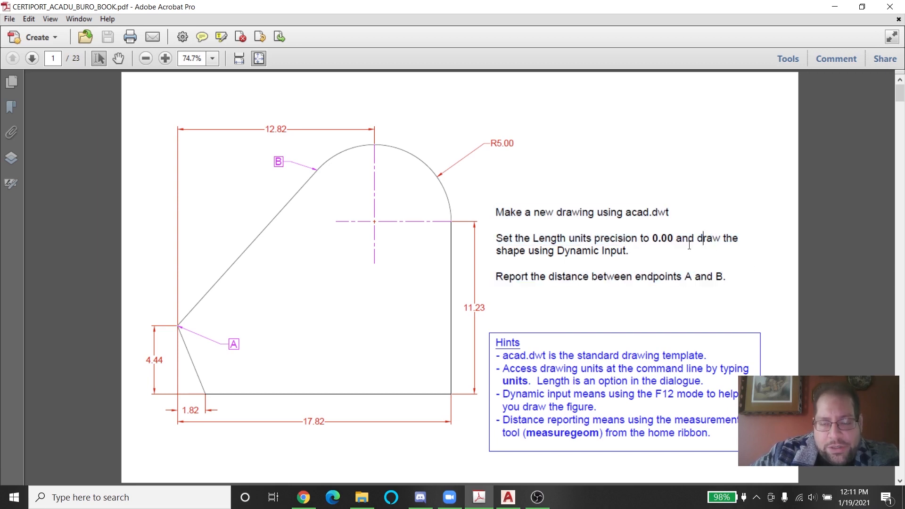
left_click(509, 497)
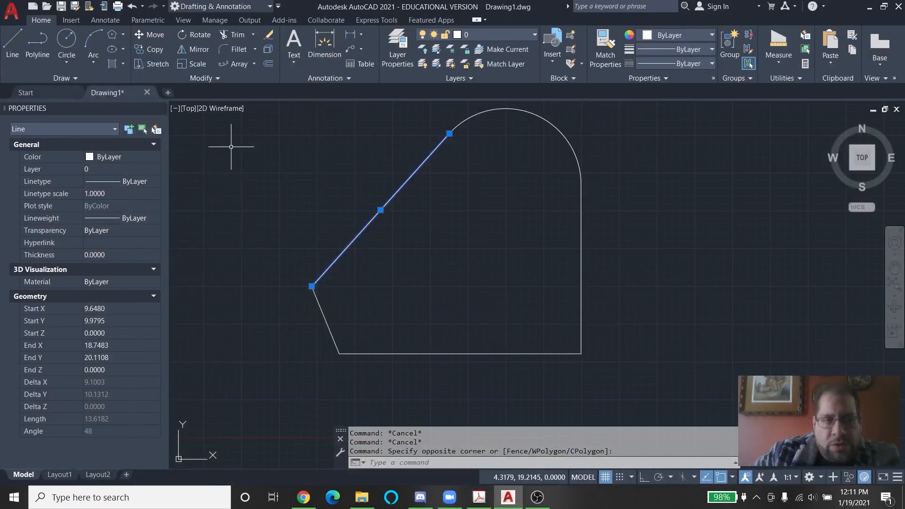
left_click(14, 17)
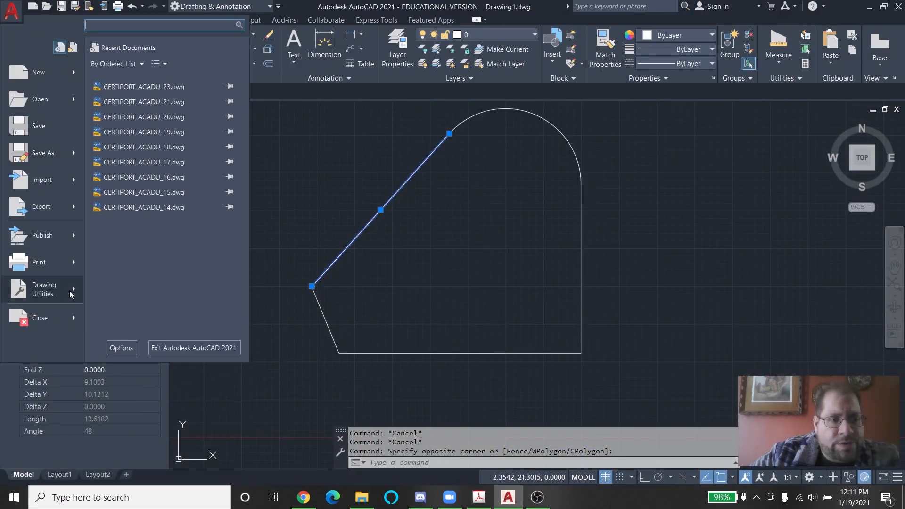
mouse_move(68, 296)
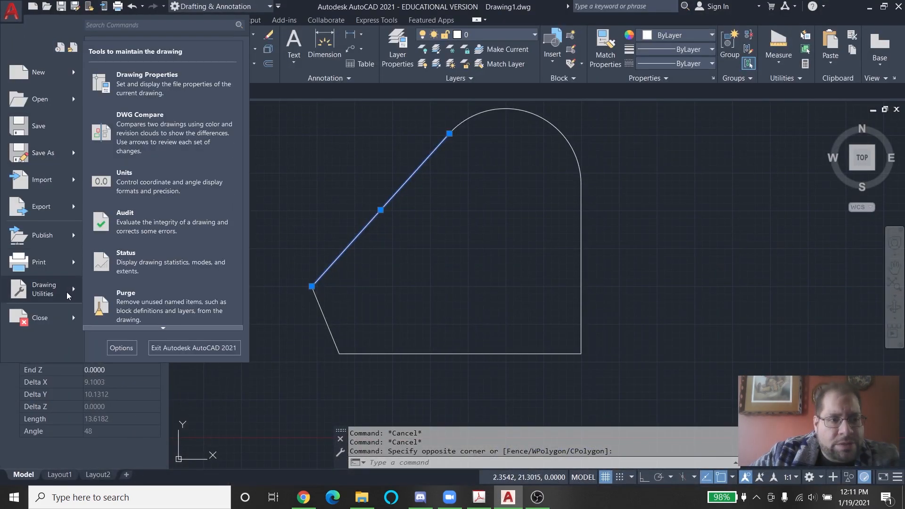
left_click(154, 189)
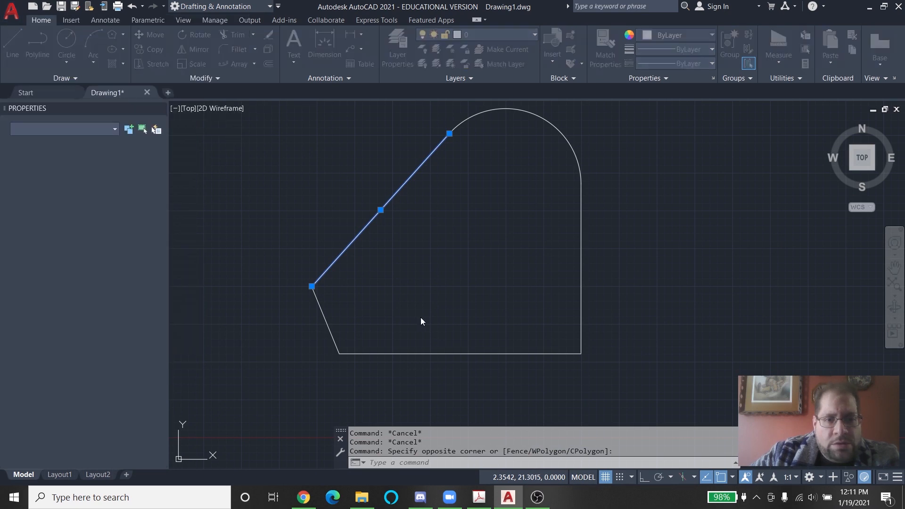
left_click(429, 355)
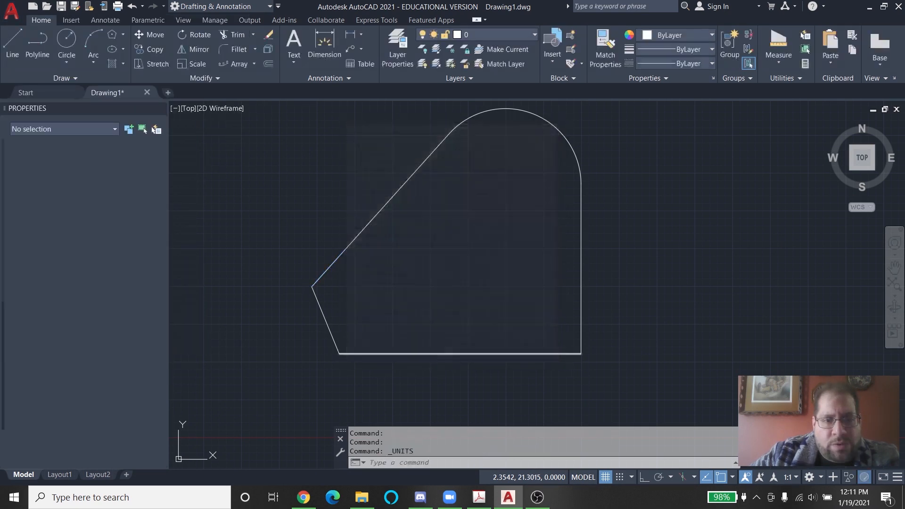
- Set the drawing units' length precision to 0.00 with the UNITS command
type("units")
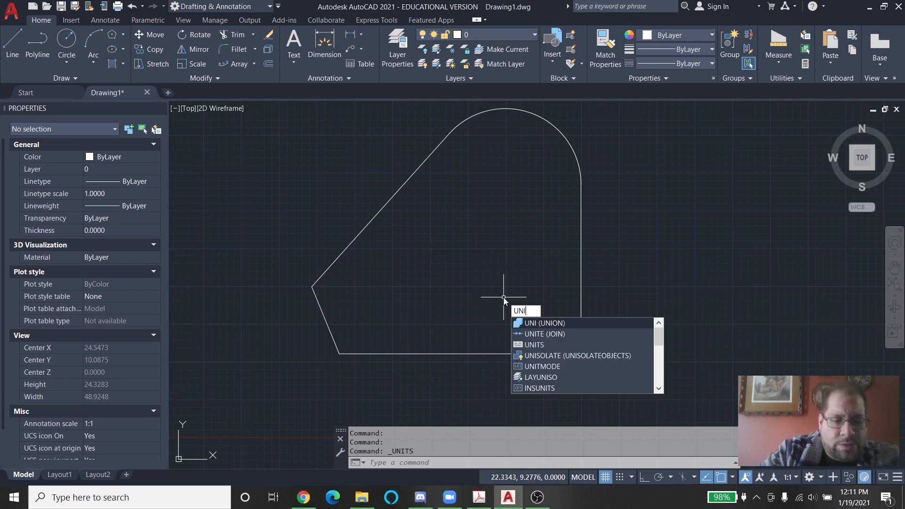
key("Return")
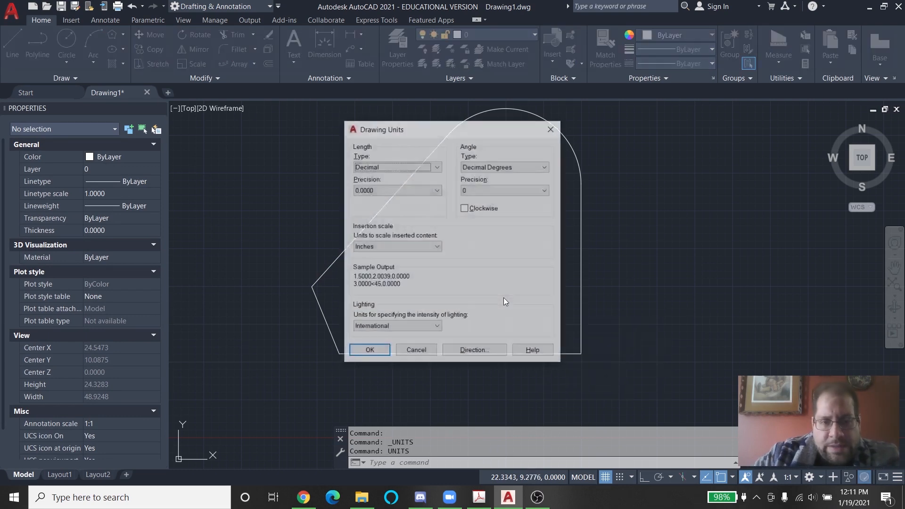
left_click(382, 188)
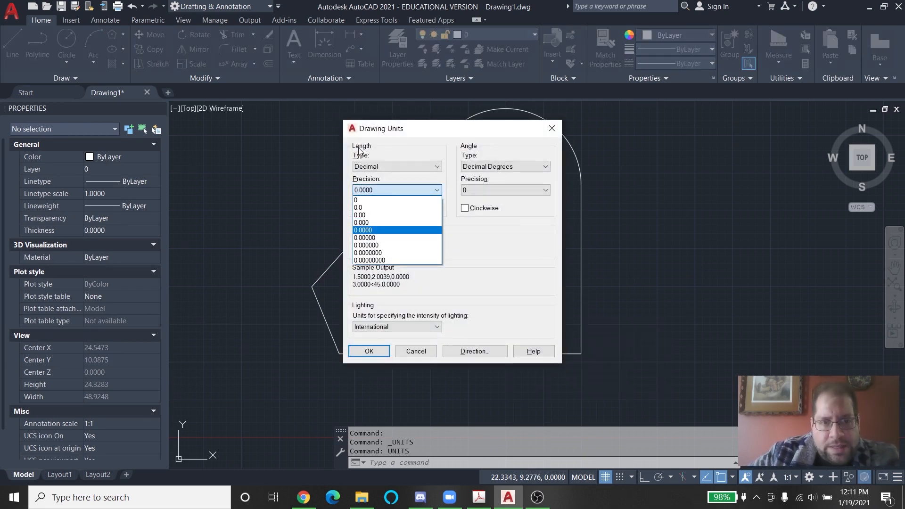
left_click(386, 216)
left_click(369, 352)
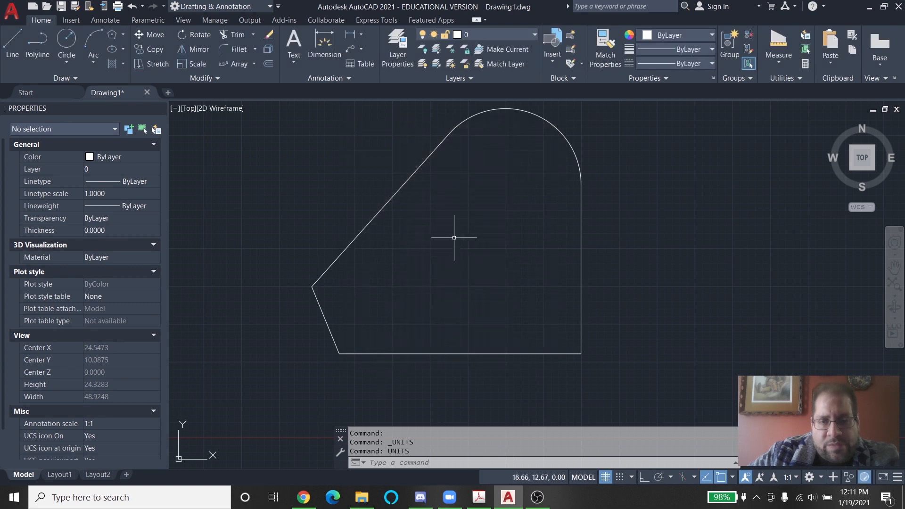
- Check the length property of the slanted A–B edge again at two-decimal precision and clear the selection
left_click(425, 200)
left_click(339, 209)
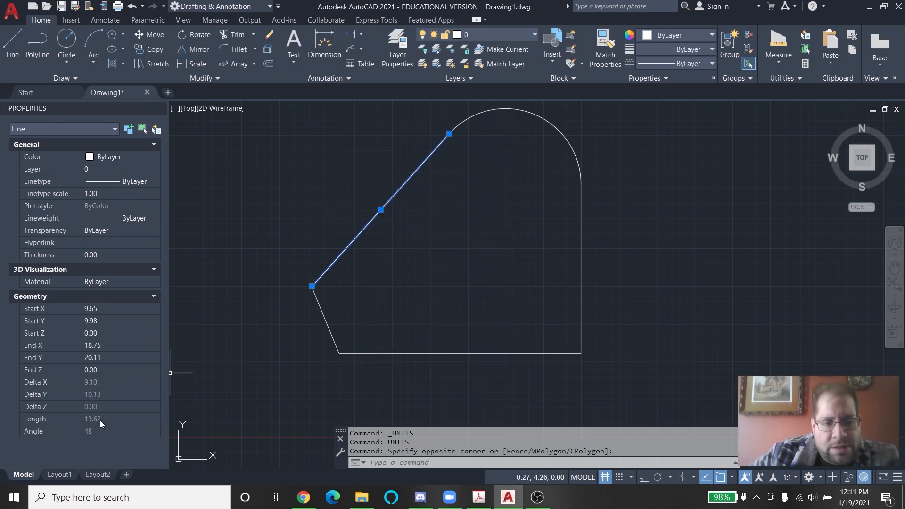
key("Escape")
key("Escape")
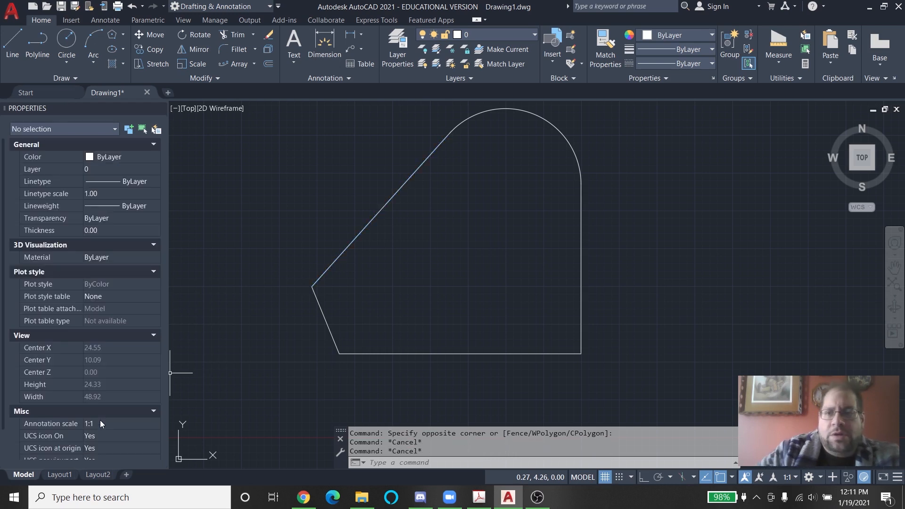
- Measure the distance from endpoint A to endpoint B with the Distance measuring tool
left_click(777, 62)
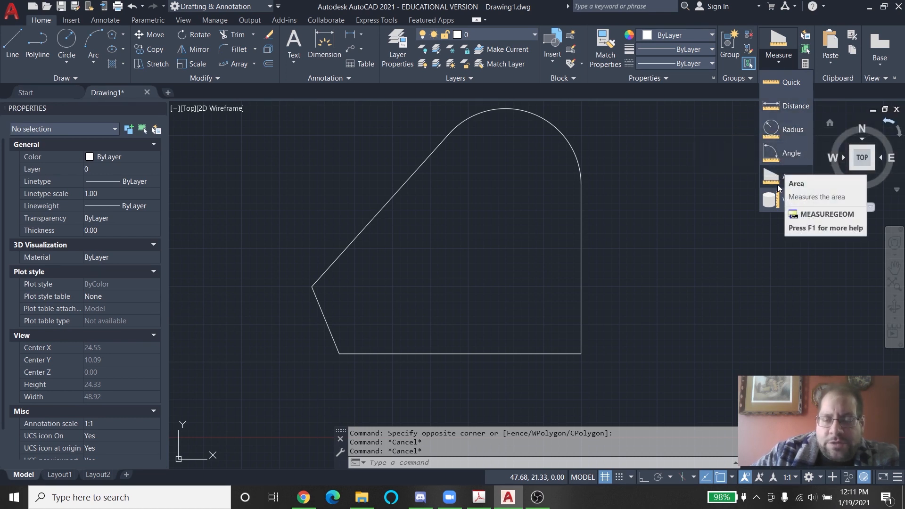
left_click(796, 107)
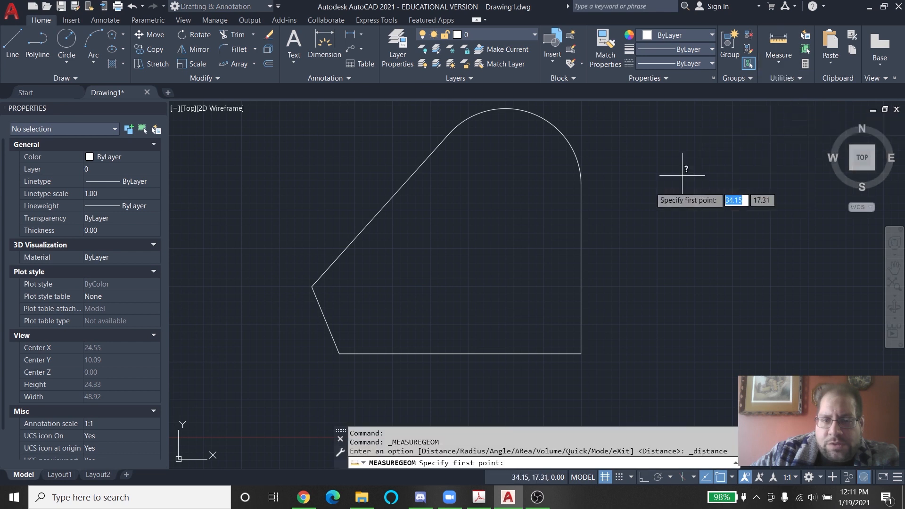
left_click(313, 287)
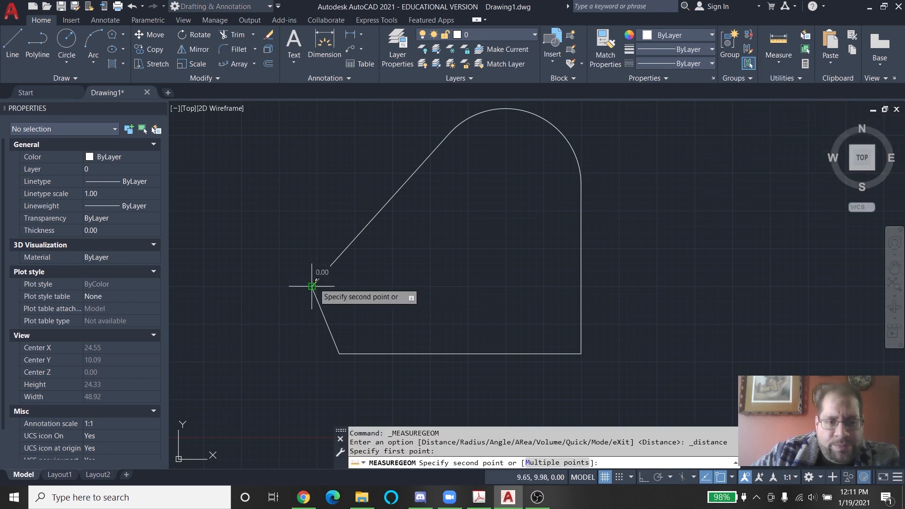
left_click(450, 134)
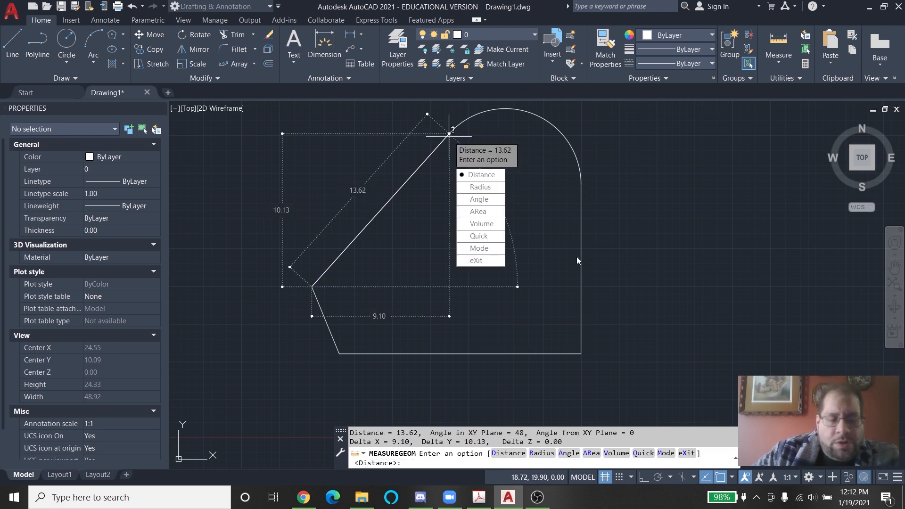
key("Escape")
key("Escape")
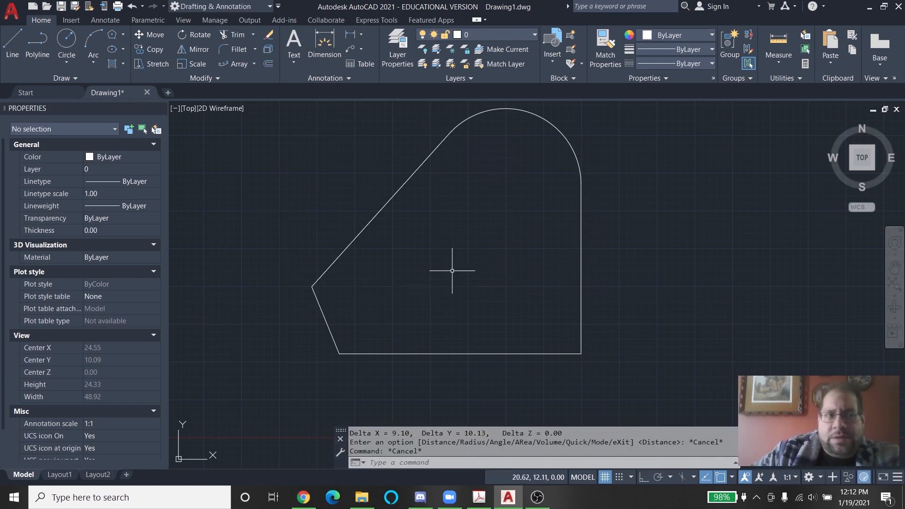
- Measure the area of a freehand five-corner region in the empty space beside the figure with the Area measuring tool
left_click(780, 64)
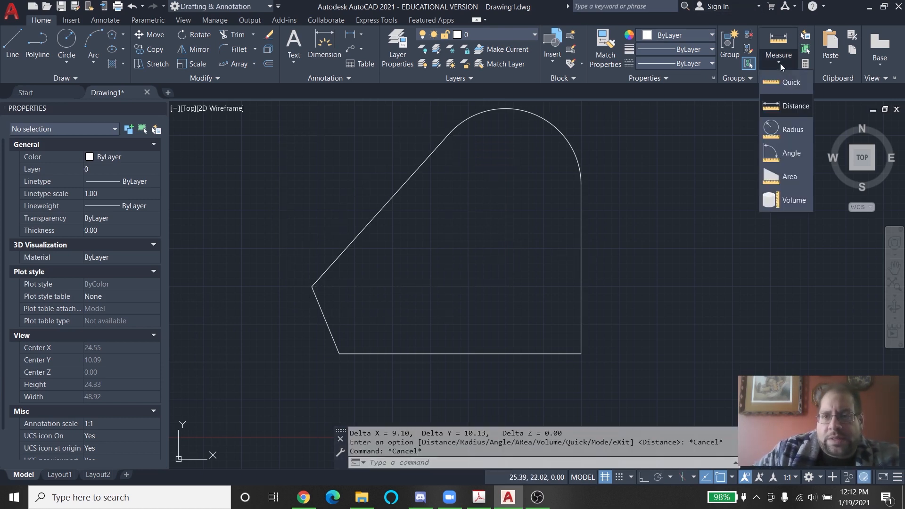
left_click(779, 177)
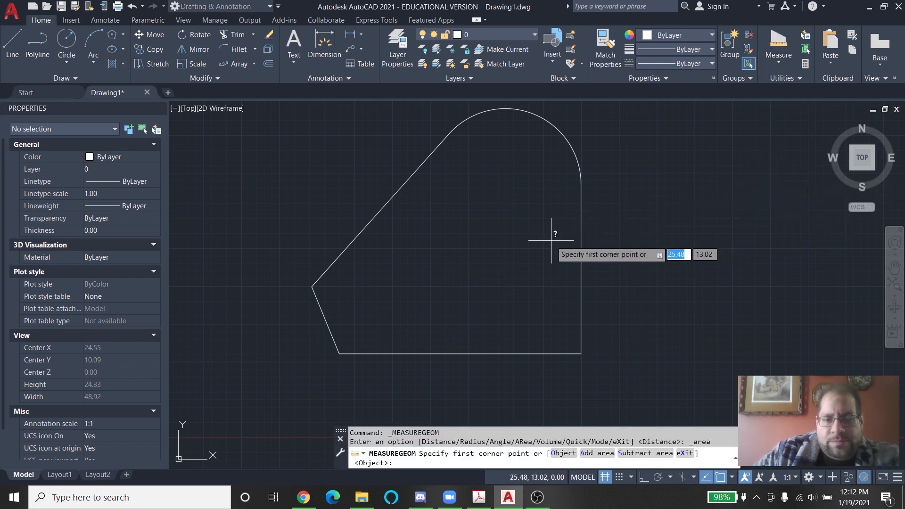
left_click(629, 182)
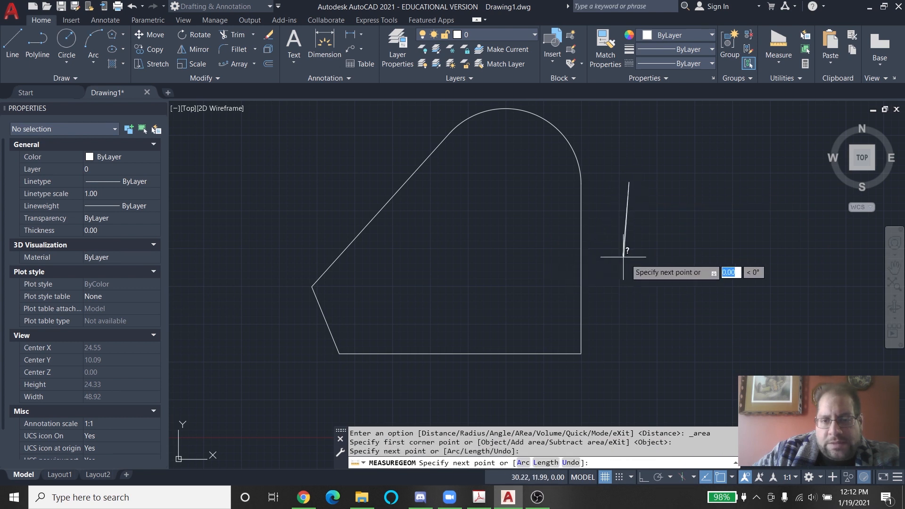
left_click(707, 300)
left_click(773, 224)
left_click(739, 165)
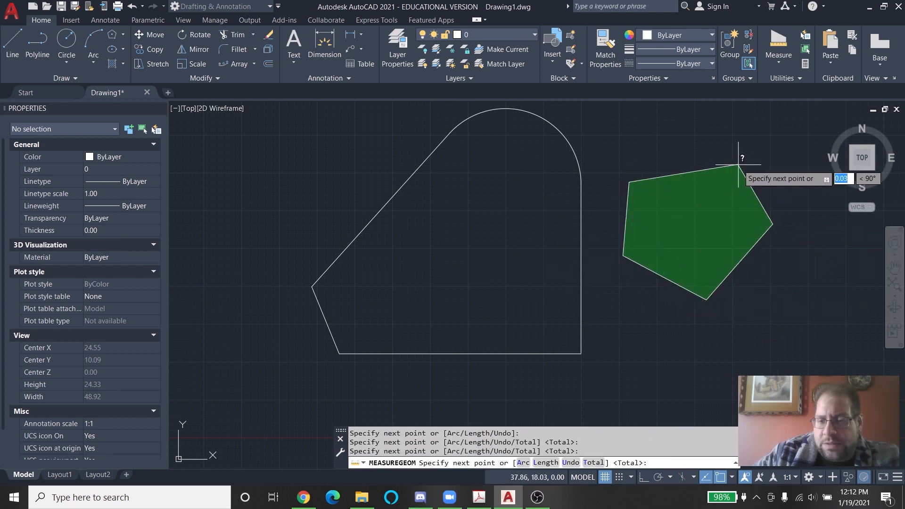
key("Return")
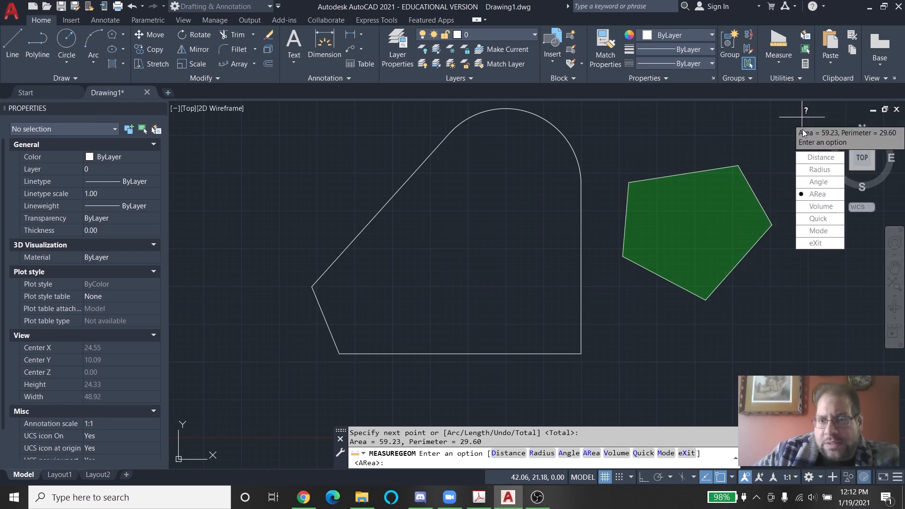
left_click(787, 66)
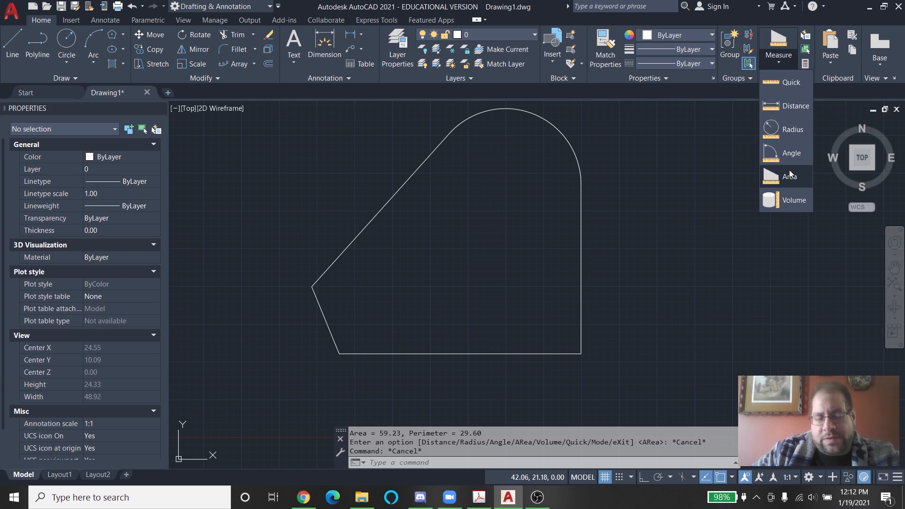
key("Escape")
key("Escape")
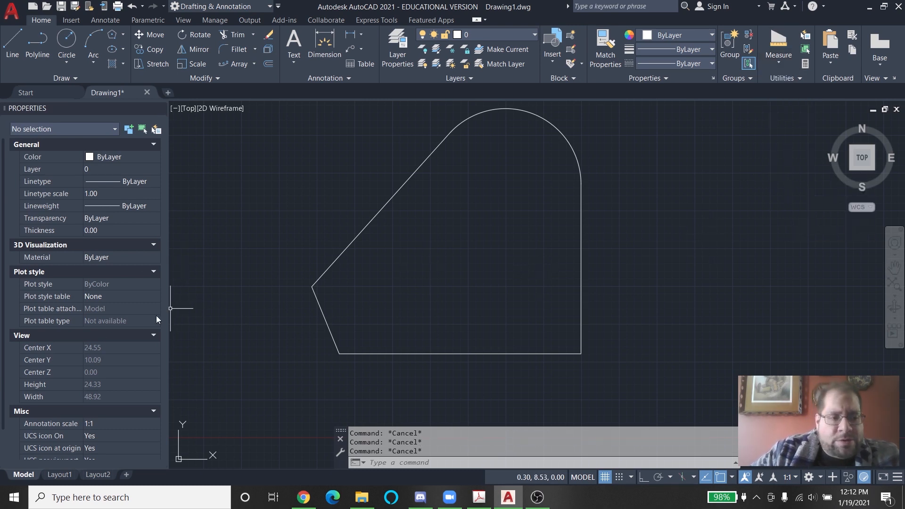
- Switch to the PDF in Acrobat, reread the endpoint A–B distance question on page 1, and go to page 2
scroll(98, 353, "down", 3)
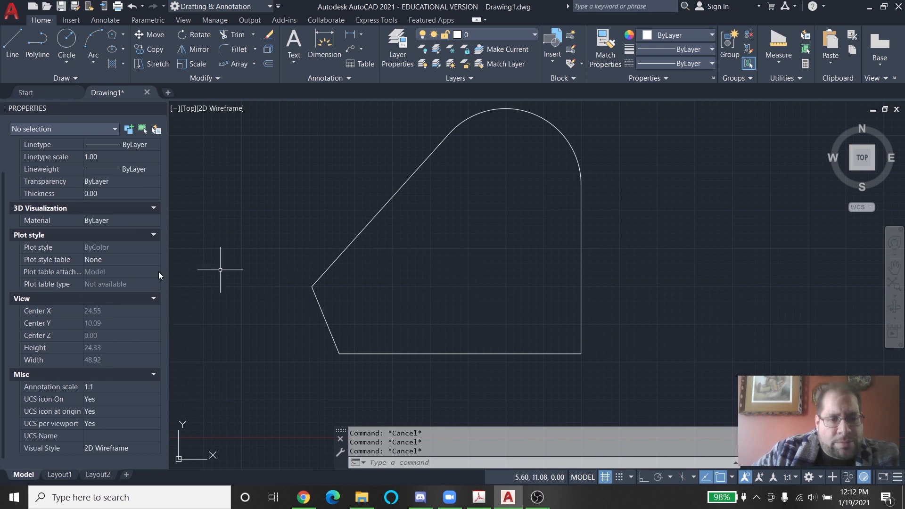
scroll(86, 262, "up", 3)
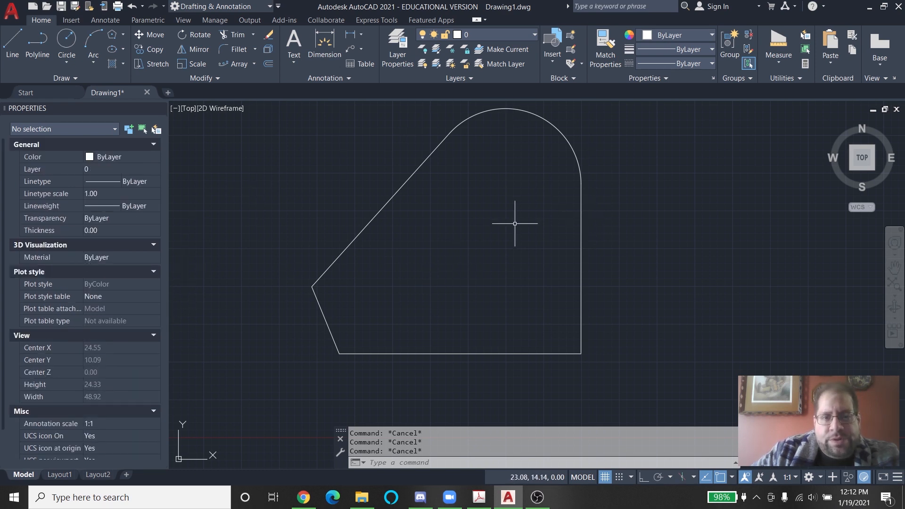
middle_click_drag(590, 201, 584, 220)
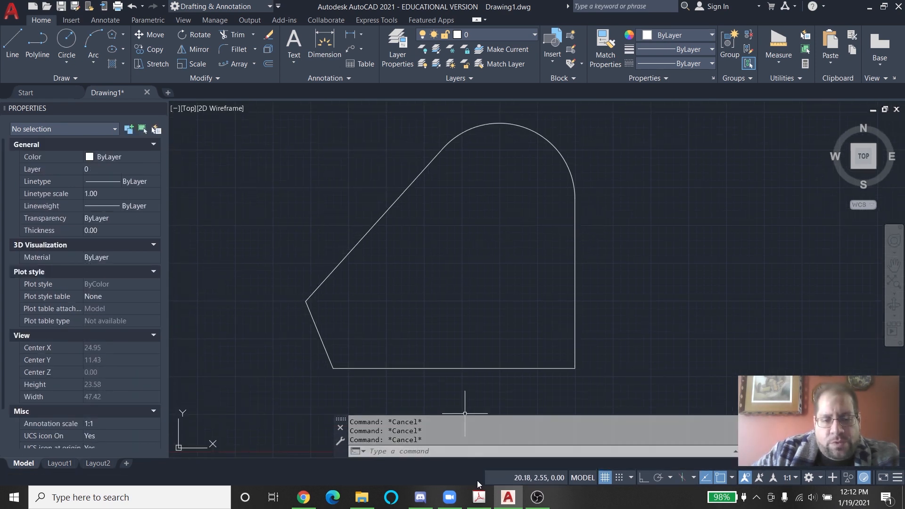
left_click(479, 497)
left_click_drag(558, 290, 659, 318)
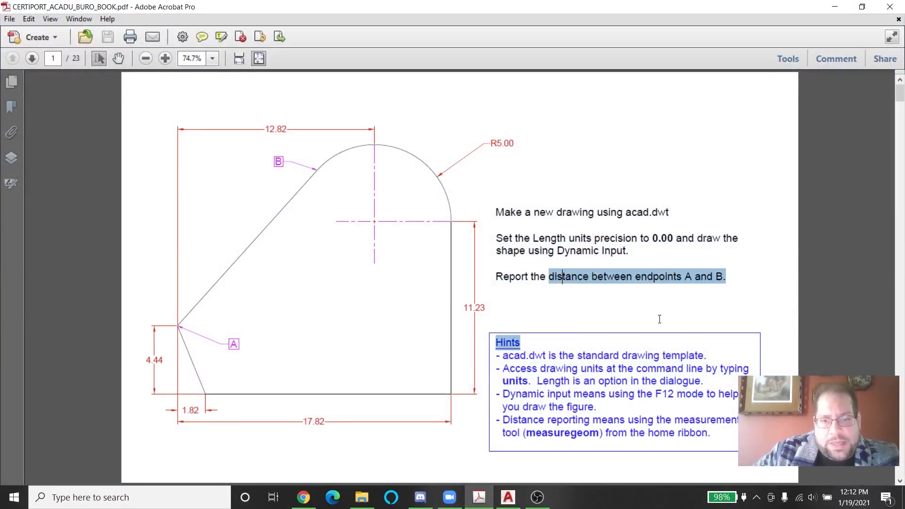
left_click(654, 317)
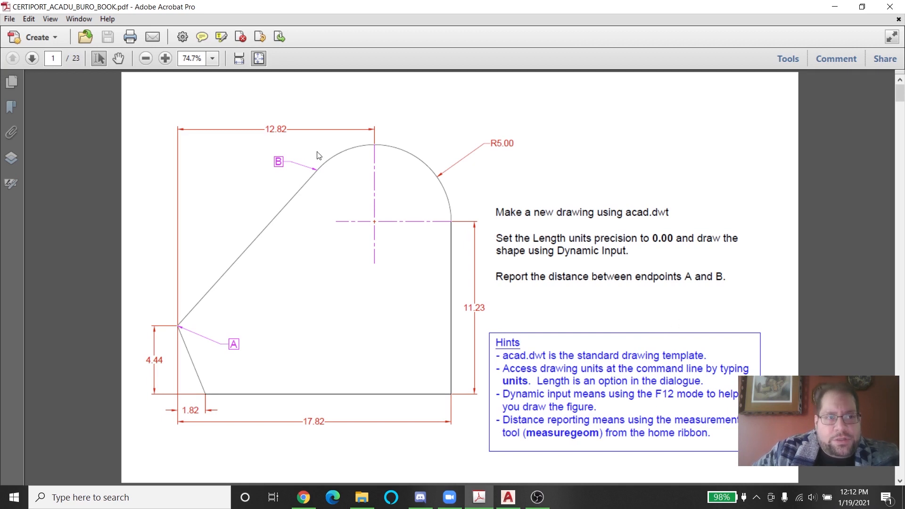
scroll(354, 165, "down", 2)
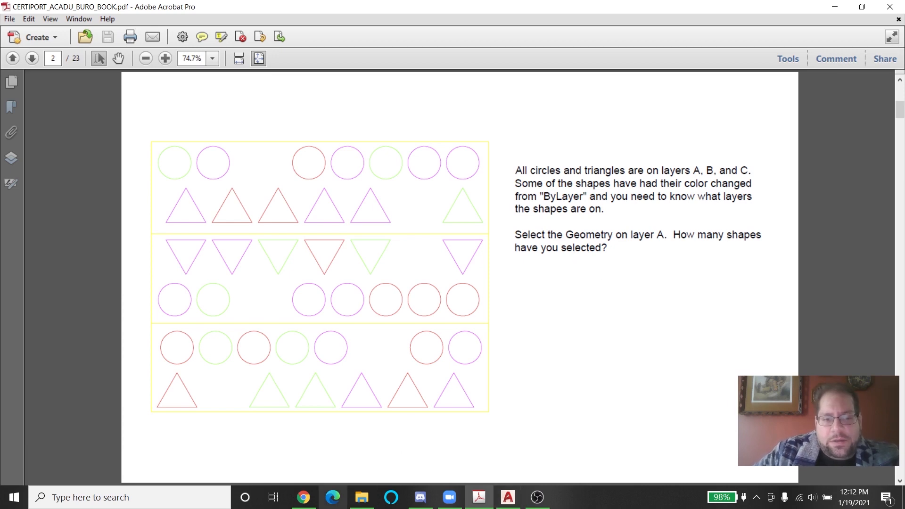
- Switch to File Explorer and open CERTIPORT_ACADU_2.dwg from the DISTRIBUTE THIS FOLDER TO STUDENTS folder in AutoCAD
left_click(362, 497)
scroll(225, 198, "up", 10)
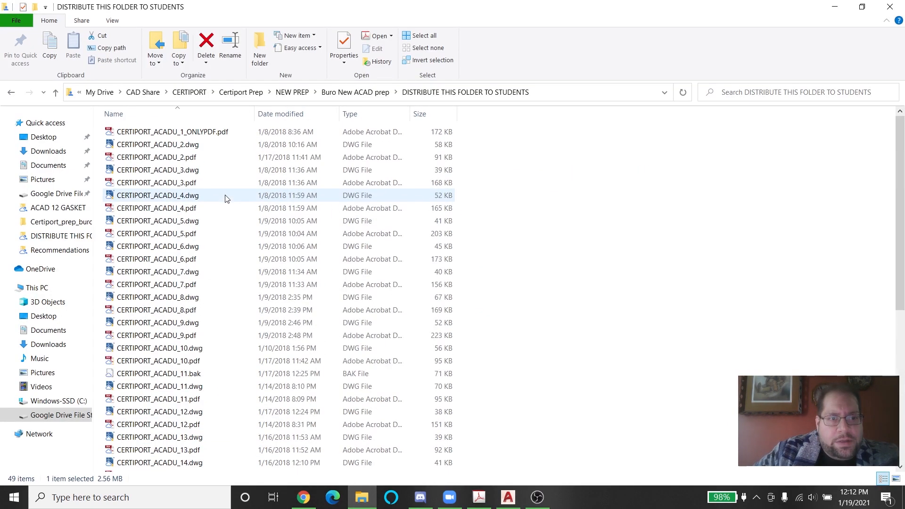
left_click(193, 145)
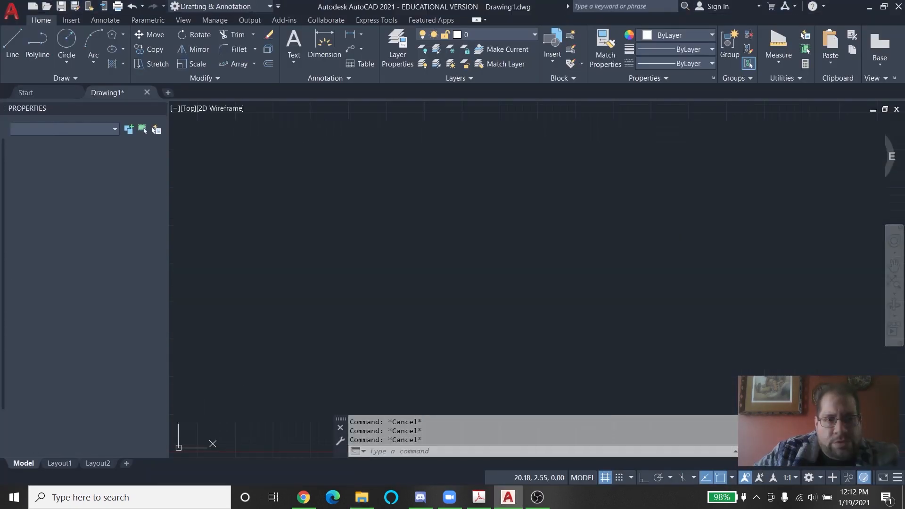
- Compare the drawing with page 2 of the PDF in Acrobat, return to AutoCAD, and read its layer A question and hints
scroll(662, 212, "up", 1)
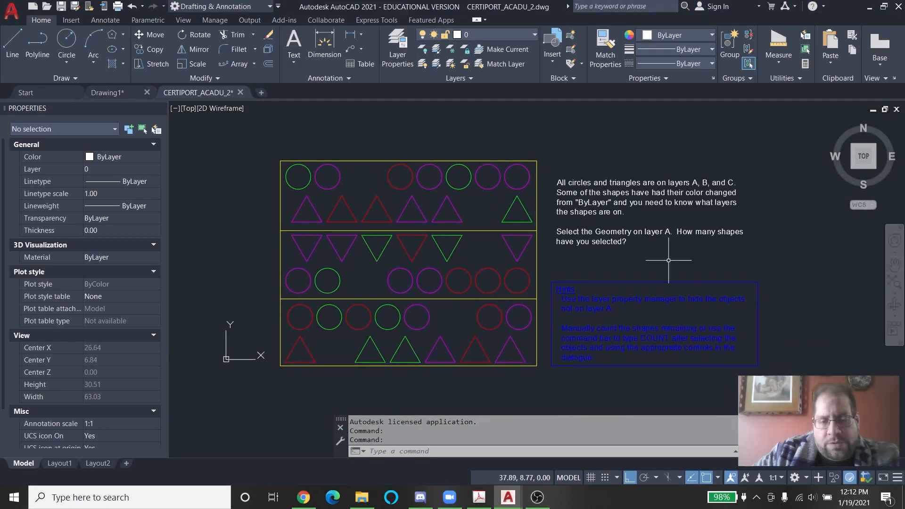
scroll(647, 321, "up", 2)
scroll(645, 330, "down", 2)
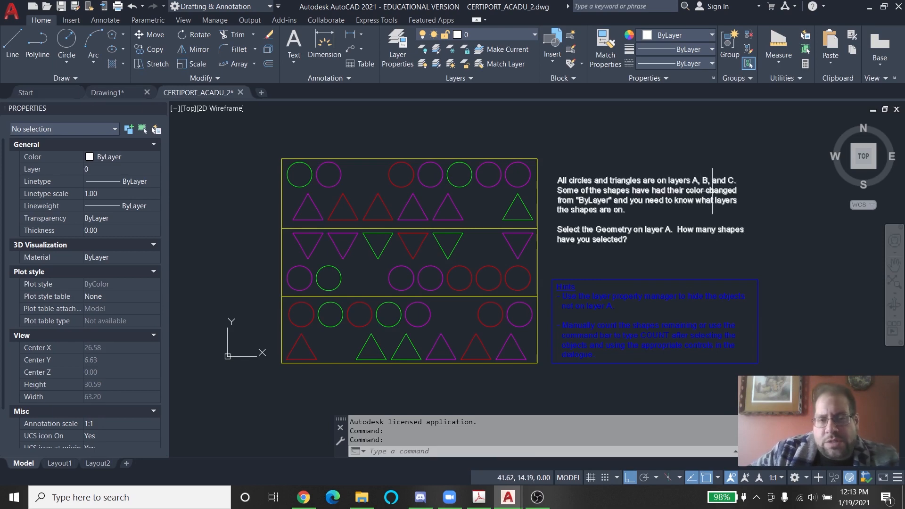
left_click(479, 497)
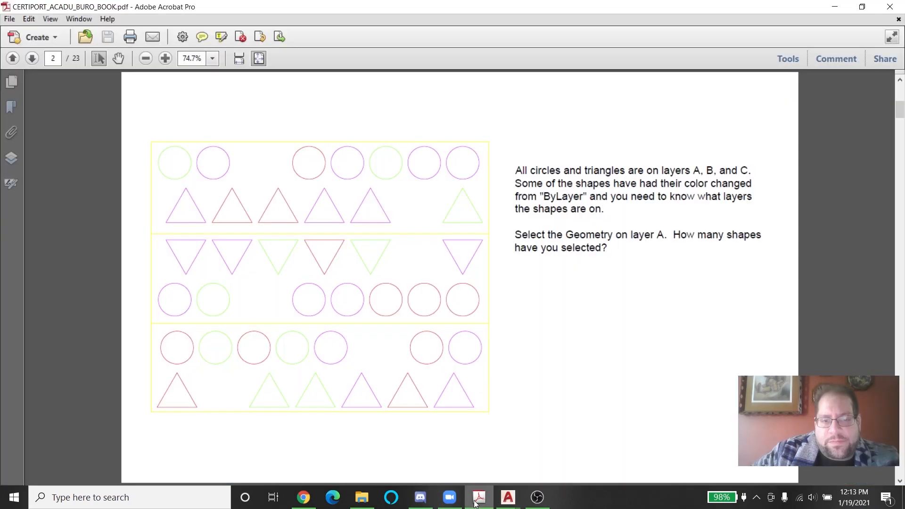
left_click(508, 498)
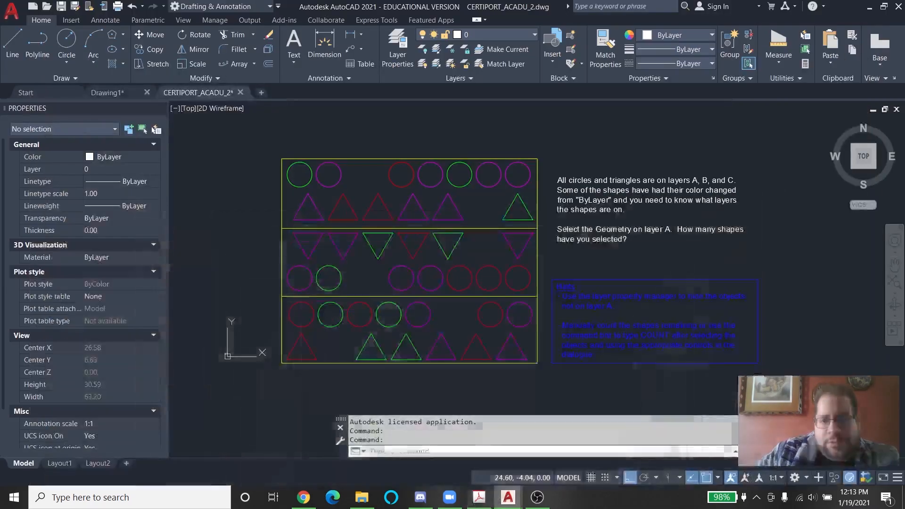
scroll(642, 176, "up", 2)
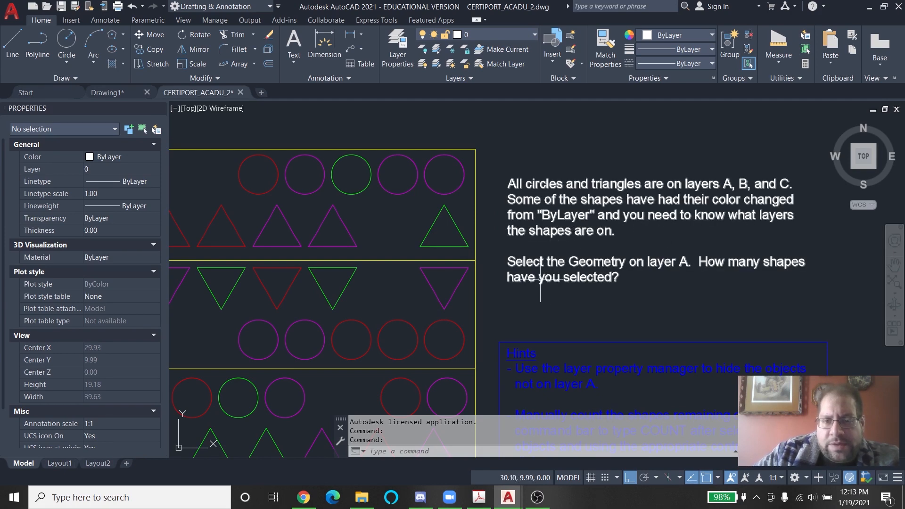
mouse_move(589, 253)
middle_mouse_down()
mouse_move(585, 222)
mouse_move(520, 196)
middle_mouse_up()
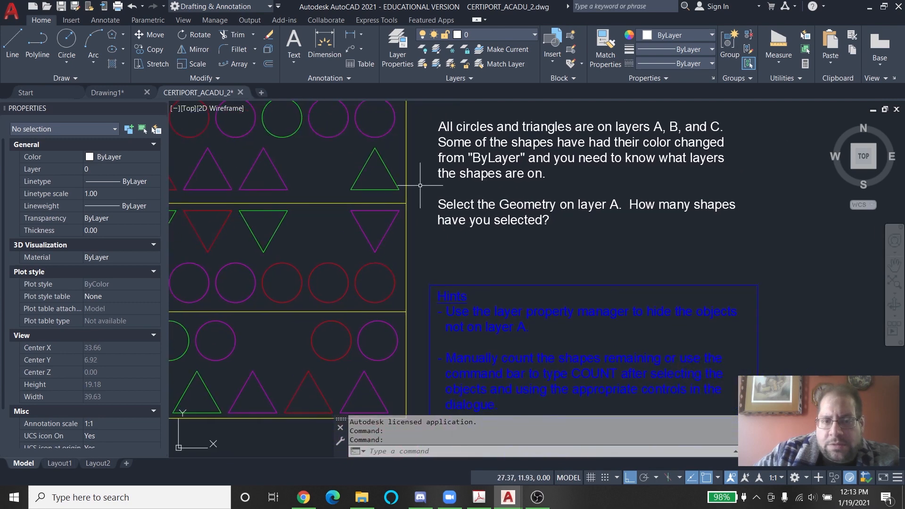
left_click(420, 186)
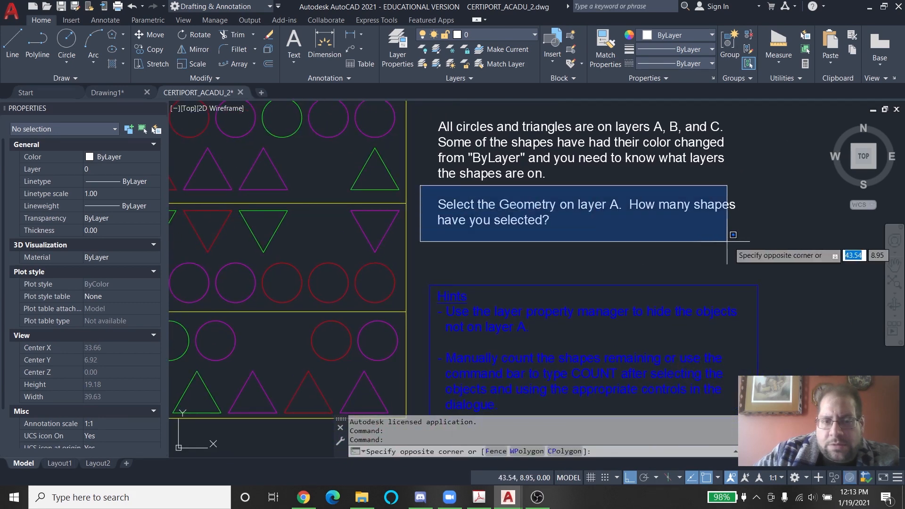
left_click(764, 234)
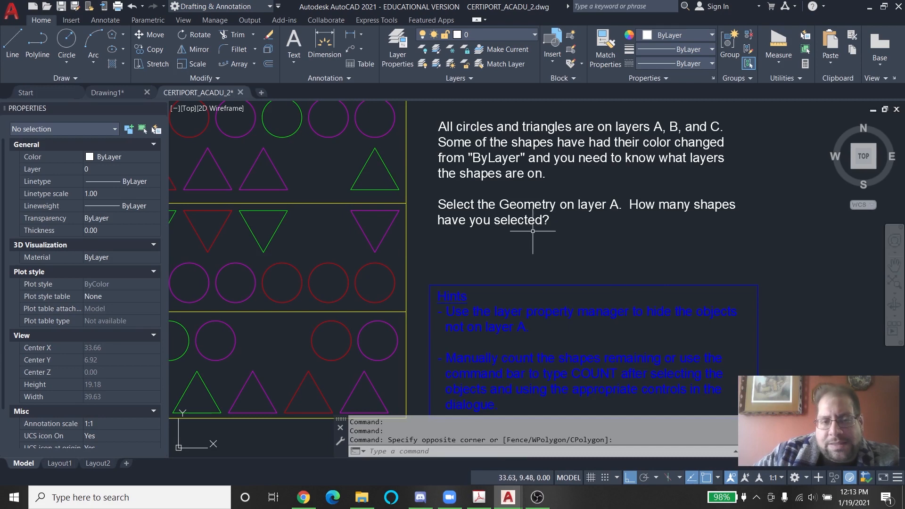
scroll(533, 231, "down", 4)
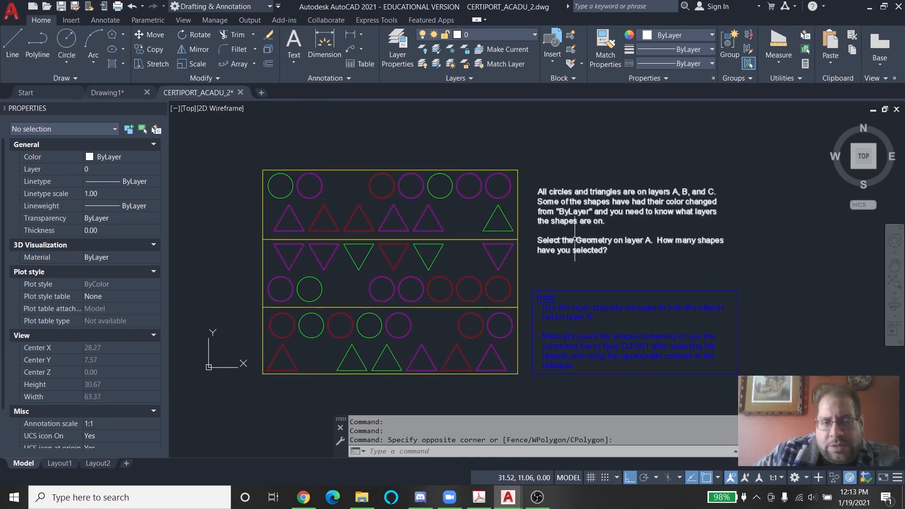
- Turn off layers B and C
left_click(486, 39)
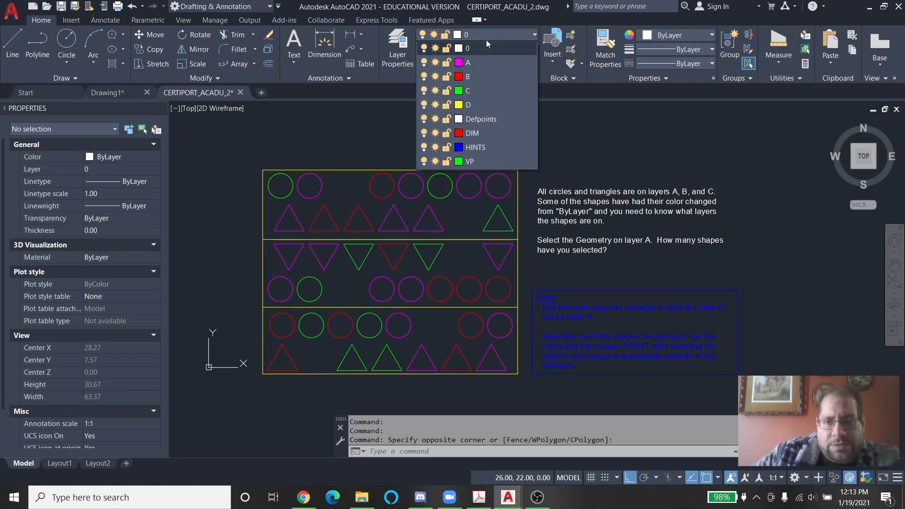
left_click(424, 76)
left_click(424, 91)
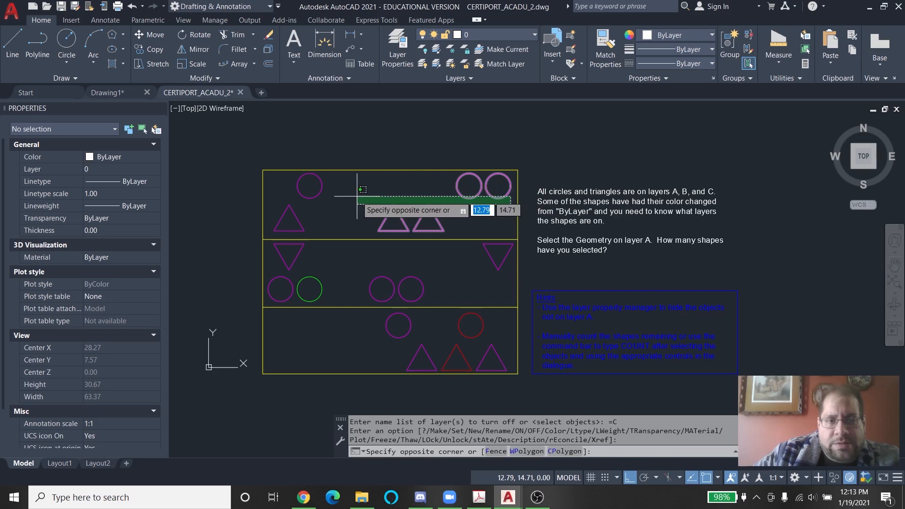
- Select all the remaining circles and triangles in the three boxes to count the layer A shapes, and clear the selection
left_click(309, 223)
left_click(287, 198)
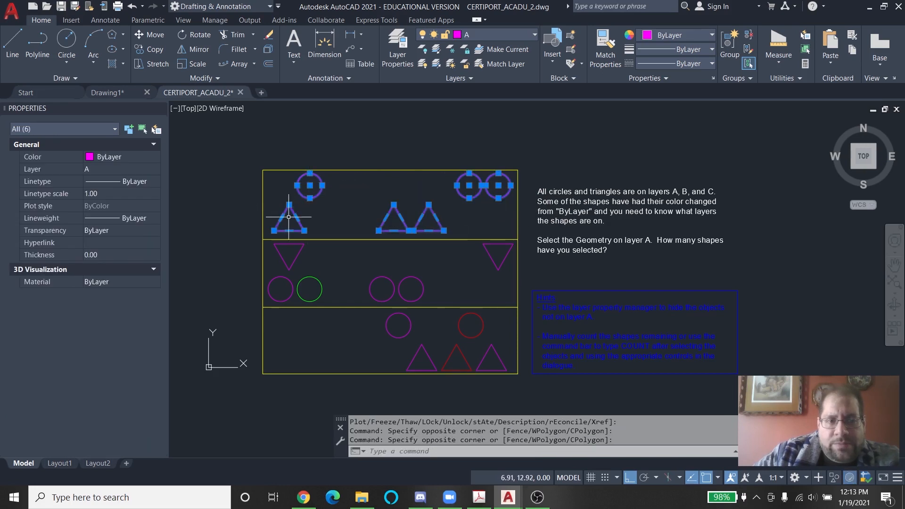
left_click(475, 348)
left_click(378, 290)
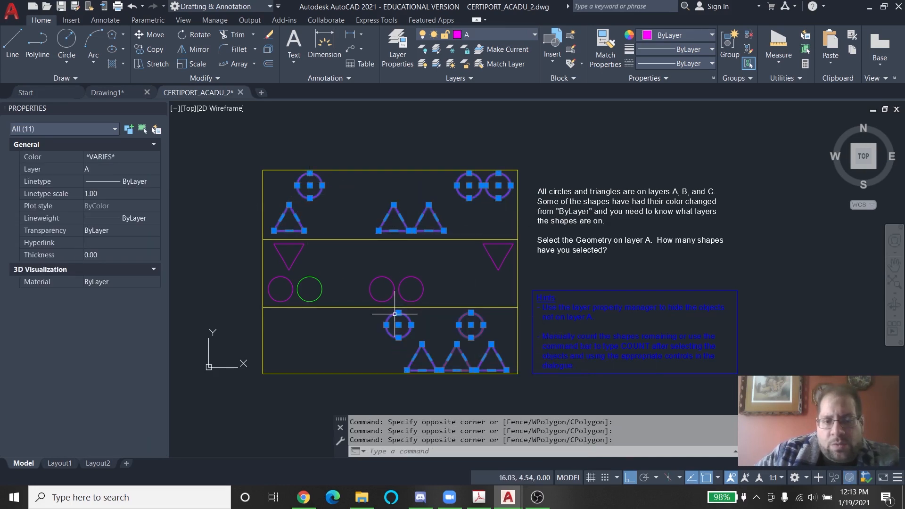
left_click(506, 297)
left_click(292, 255)
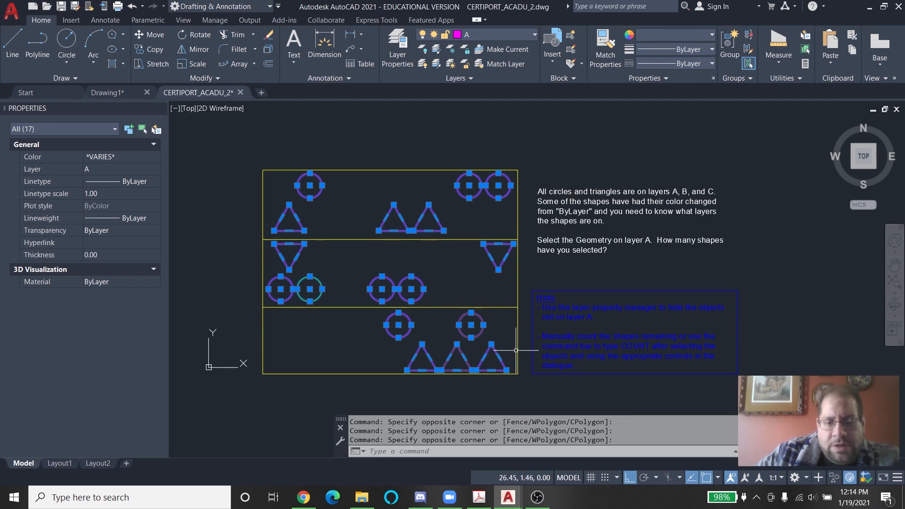
key("Escape")
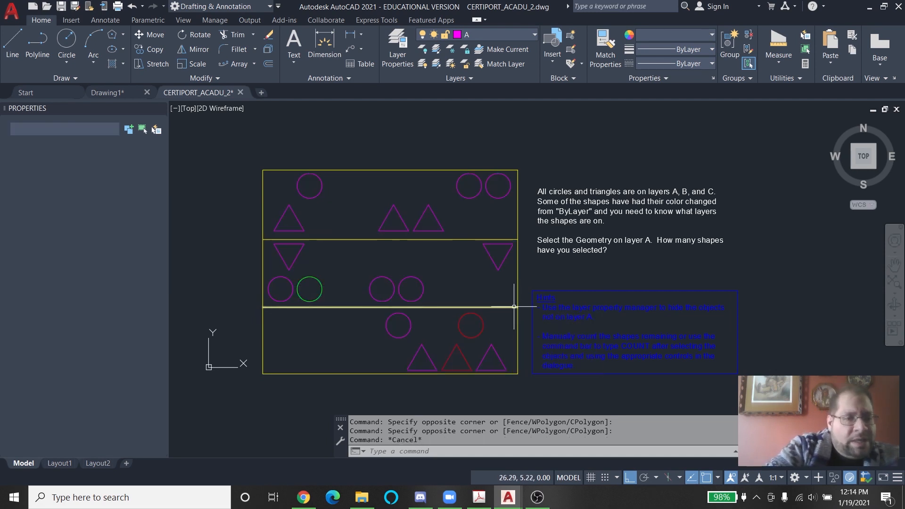
key("Escape")
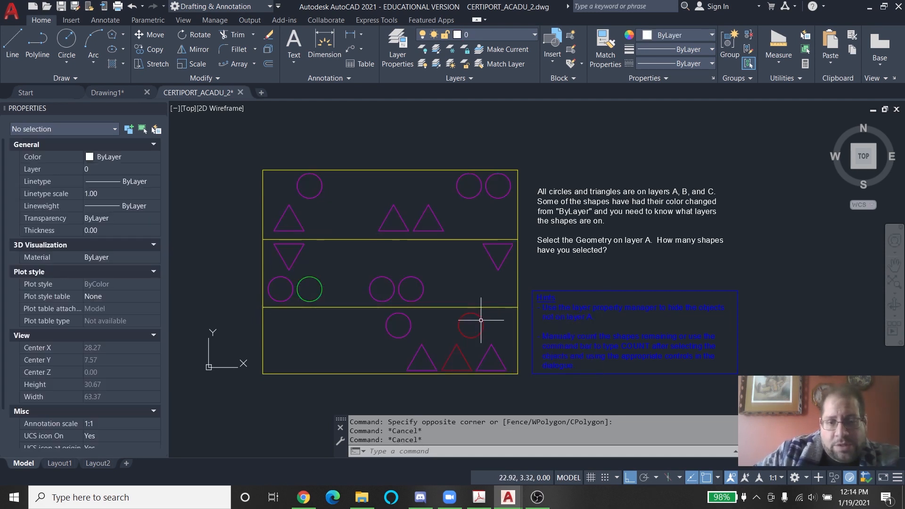
- Check the layer and color properties of the green circle, and of the red circle and red triangle in the lowest box
left_click(487, 36)
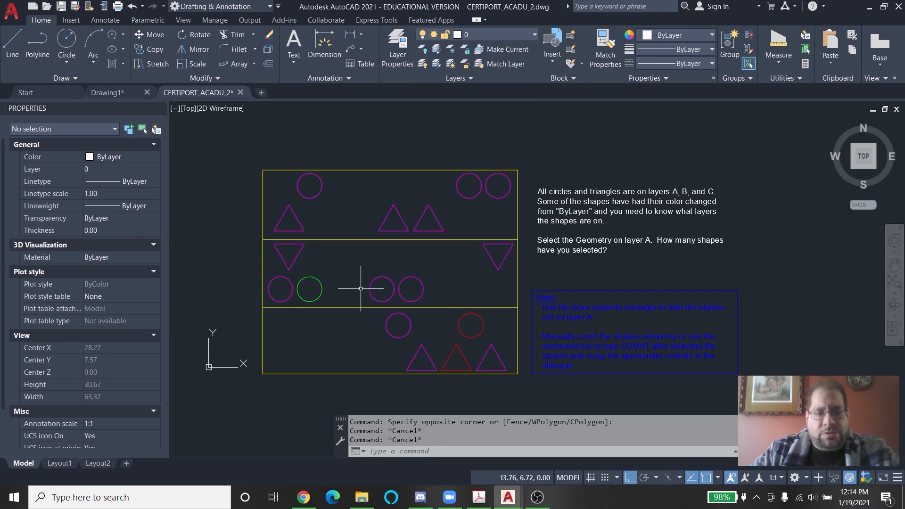
left_click(310, 277)
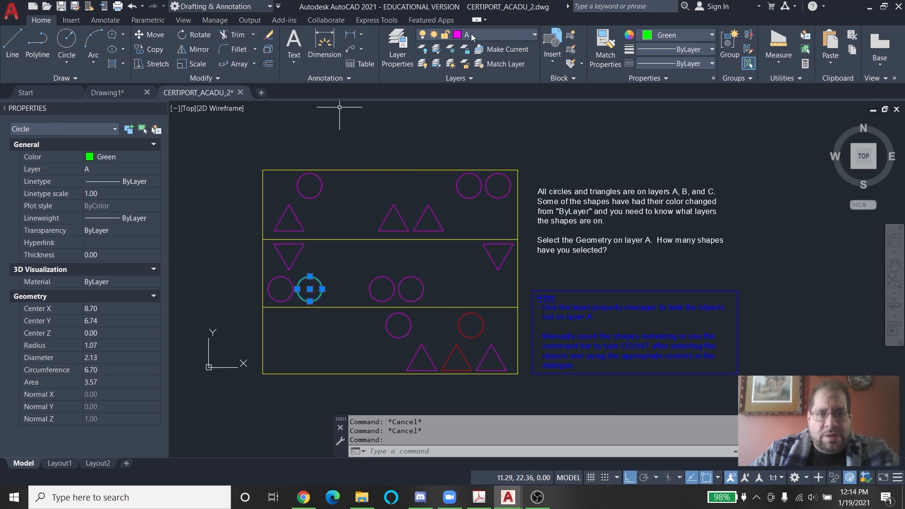
key("Escape")
left_click(476, 355)
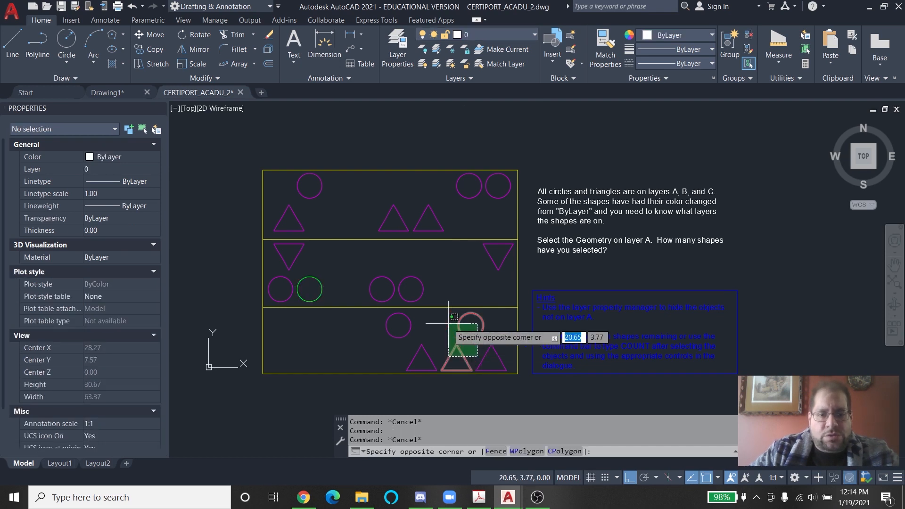
left_click(443, 317)
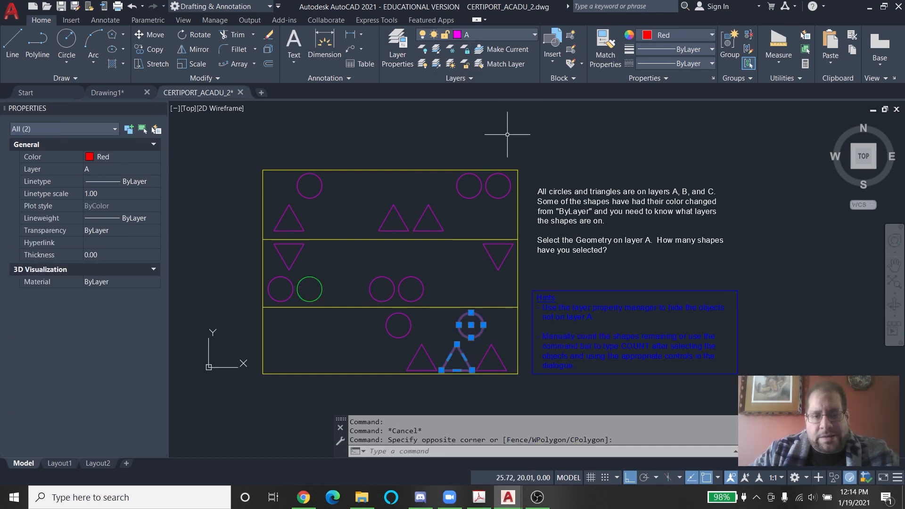
- Clear the selection, reread the layer A hints, and turn layers B and C back on
key("Escape")
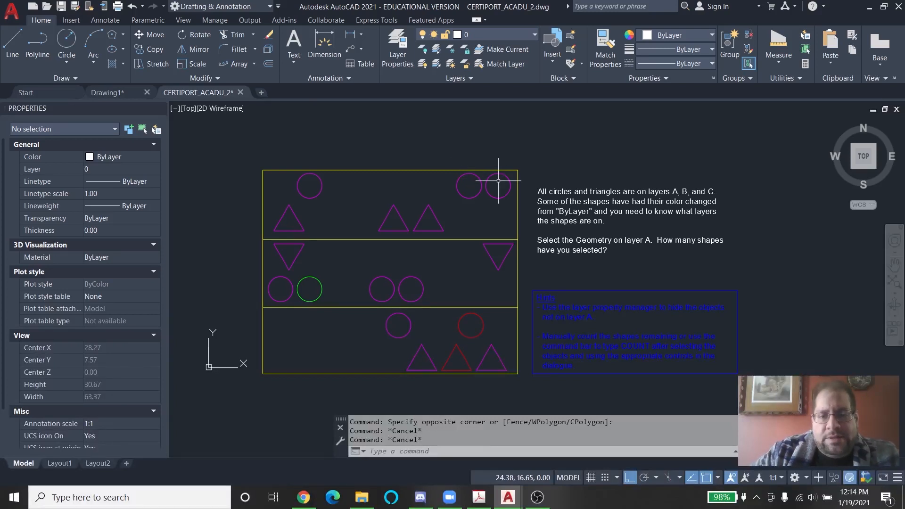
scroll(677, 373, "up", 6)
scroll(676, 373, "down", 2)
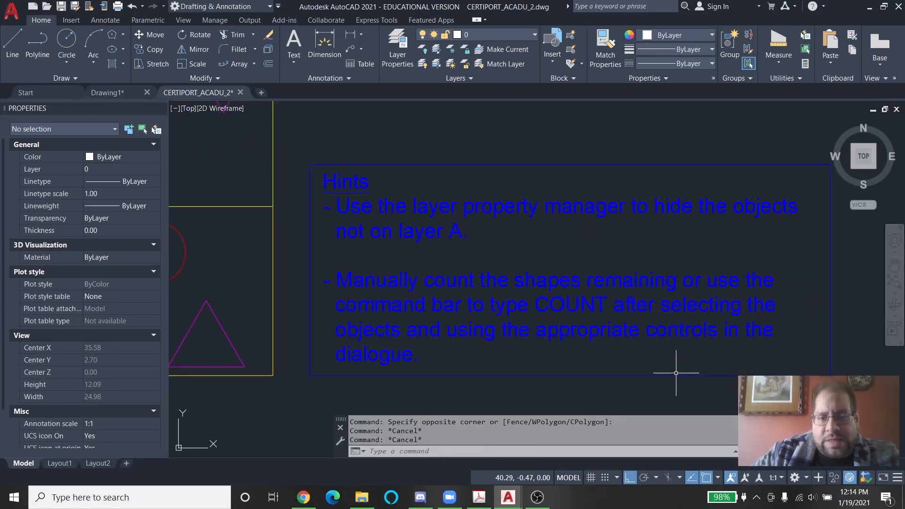
left_click(489, 32)
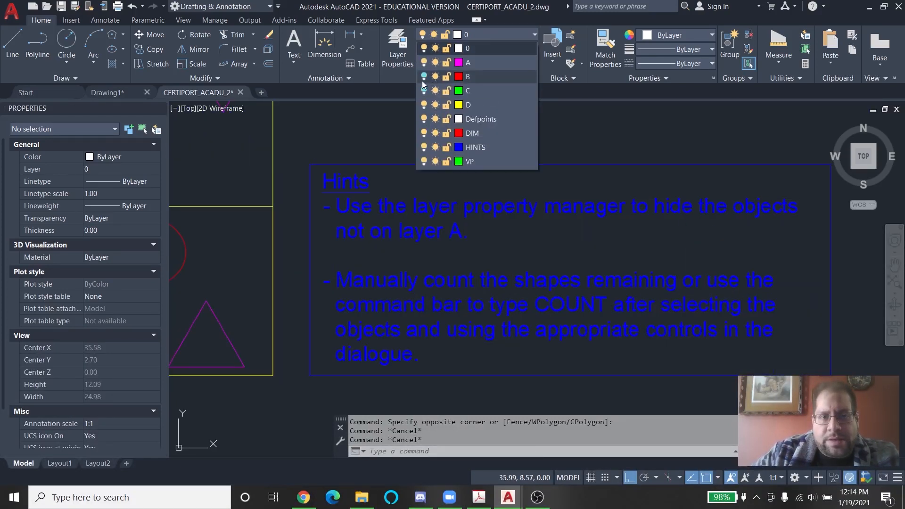
left_click(424, 77)
left_click(424, 91)
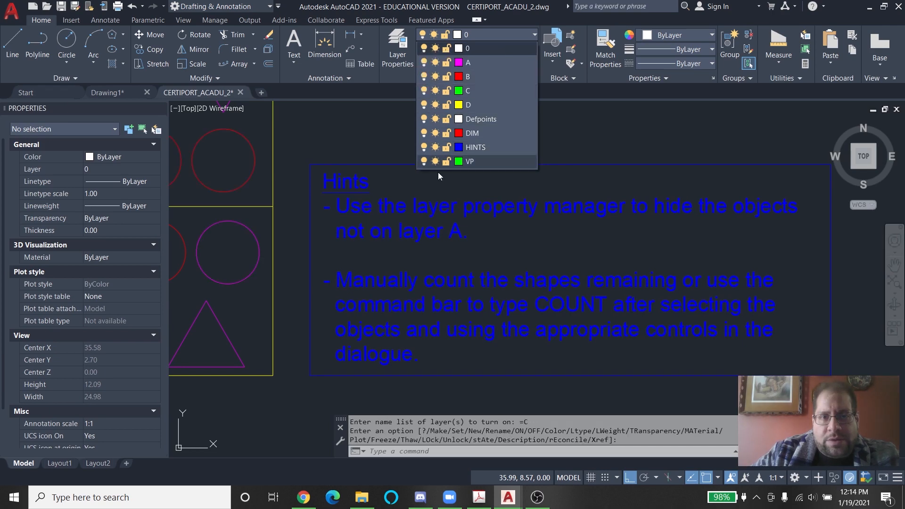
- Use COUNT to quick-select everything in the entire drawing whose layer equals A, read the item count, and clear the selection
scroll(435, 182, "down", 4)
scroll(492, 243, "down", 3)
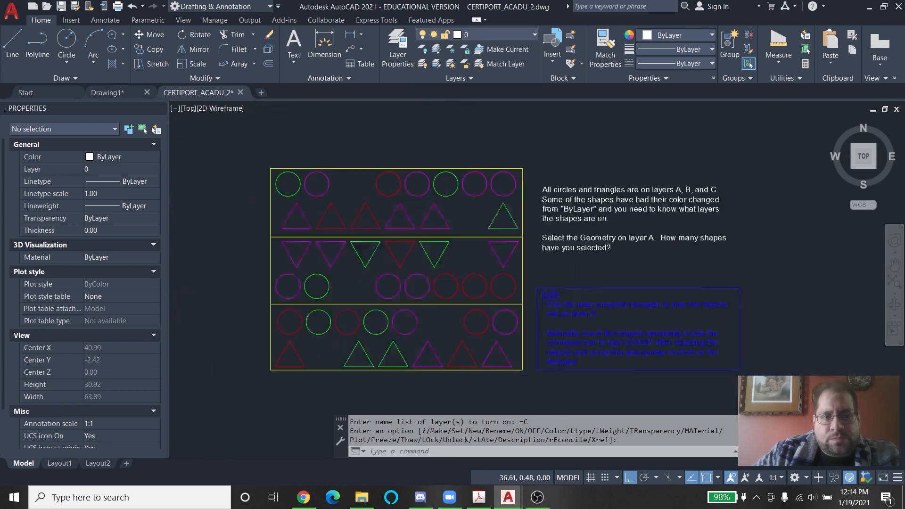
scroll(581, 279, "up", 3)
middle_click_drag(588, 276, 562, 228)
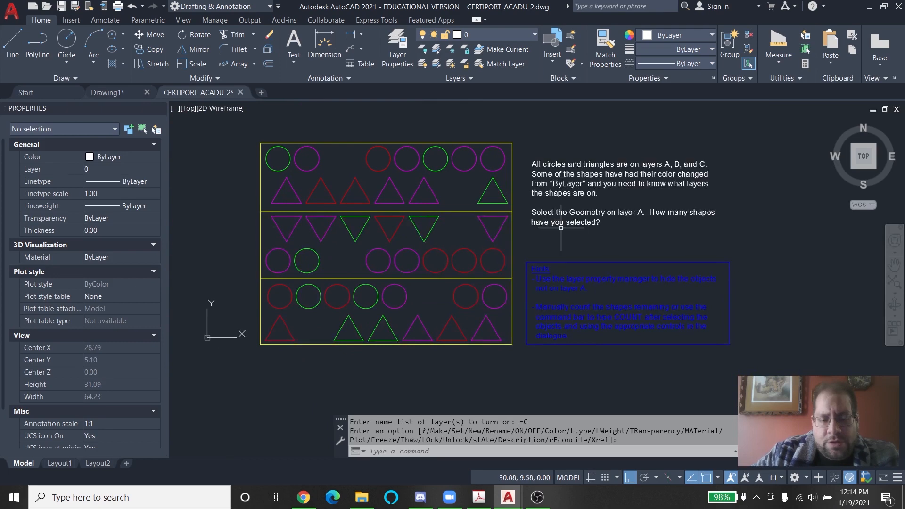
type("count")
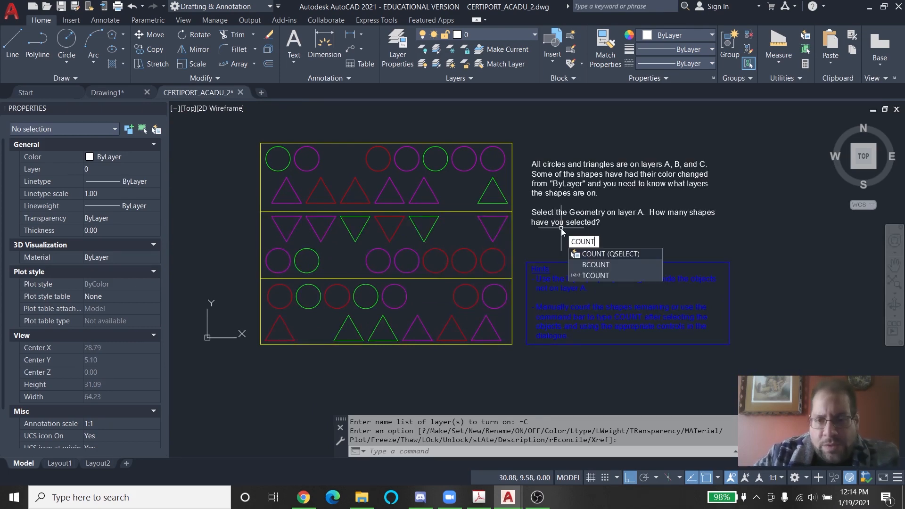
key("Return")
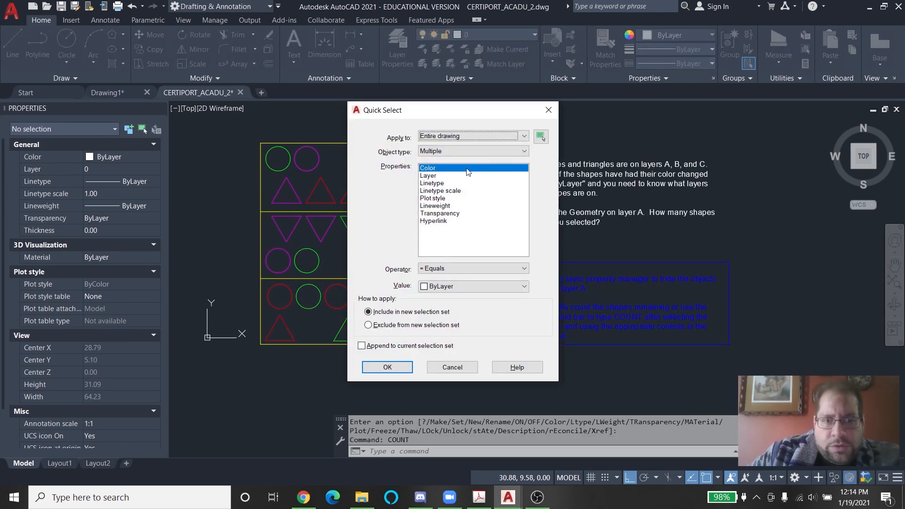
left_click(430, 175)
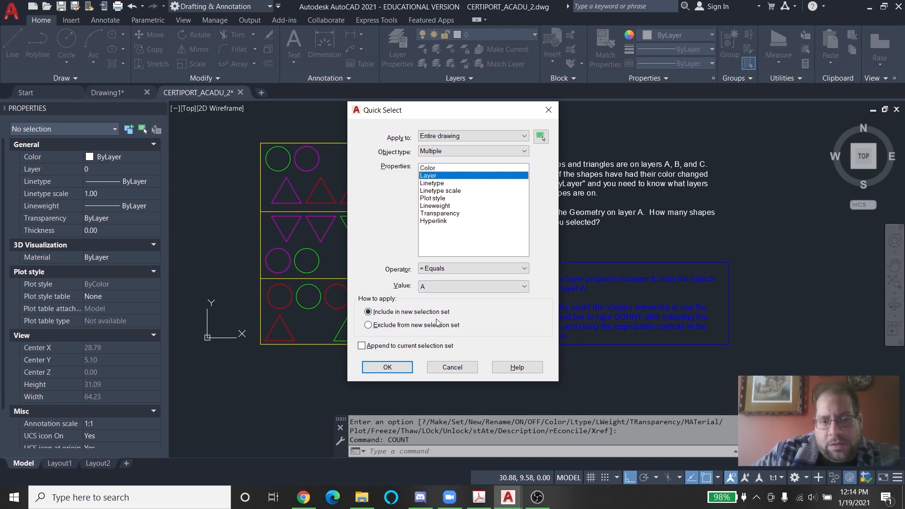
left_click(399, 367)
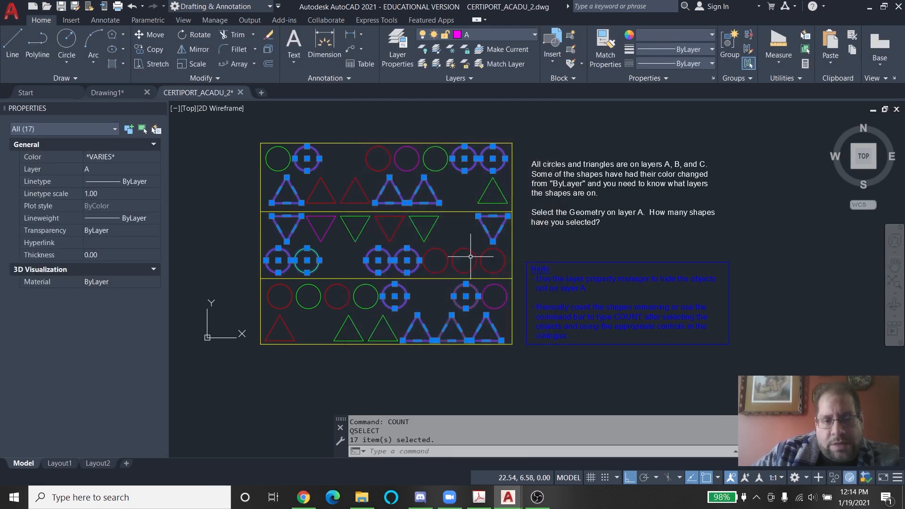
mouse_move(452, 341)
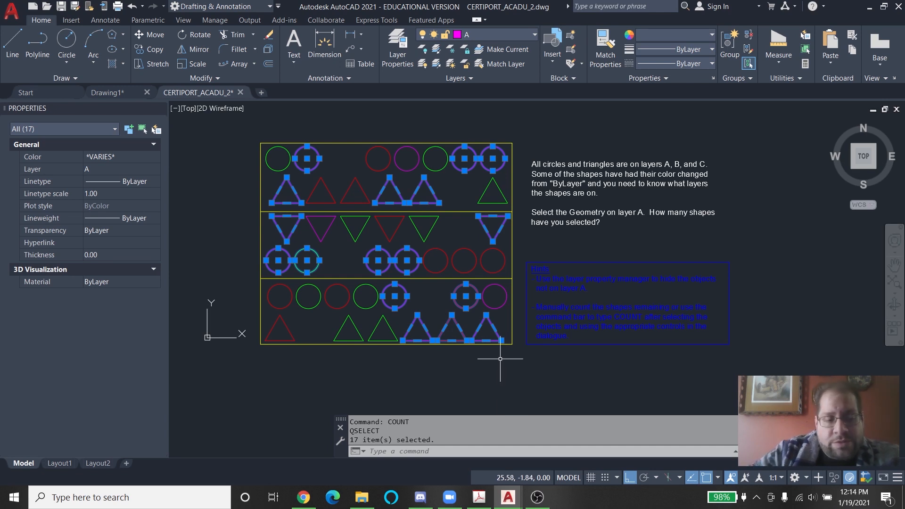
key("Escape")
key("Escape")
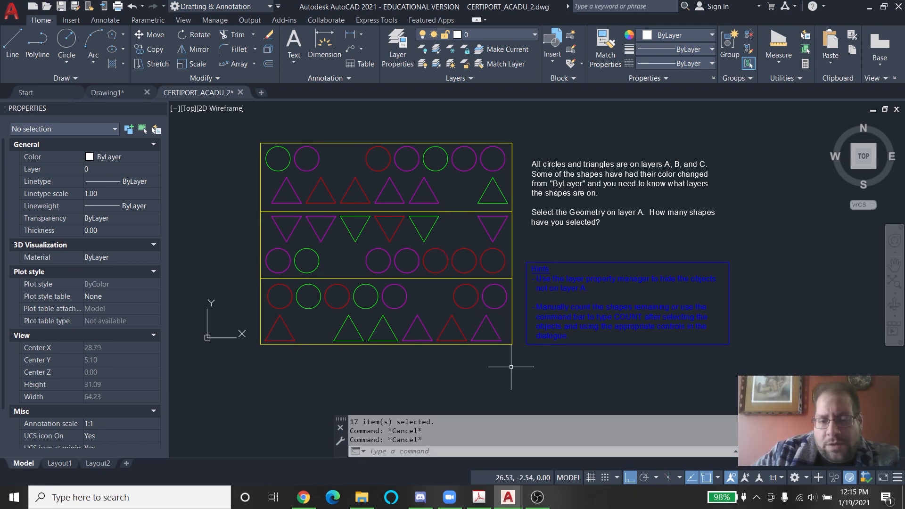
- Switch to Acrobat and read page 3's task about inserting the COMPUTER block and reporting the A–B distance
left_click(479, 497)
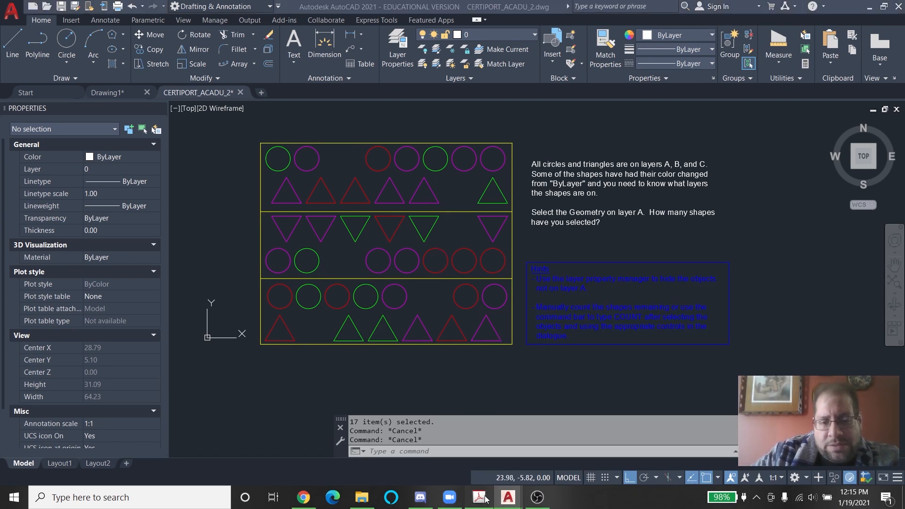
scroll(490, 289, "down", 2)
scroll(490, 289, "up", 1)
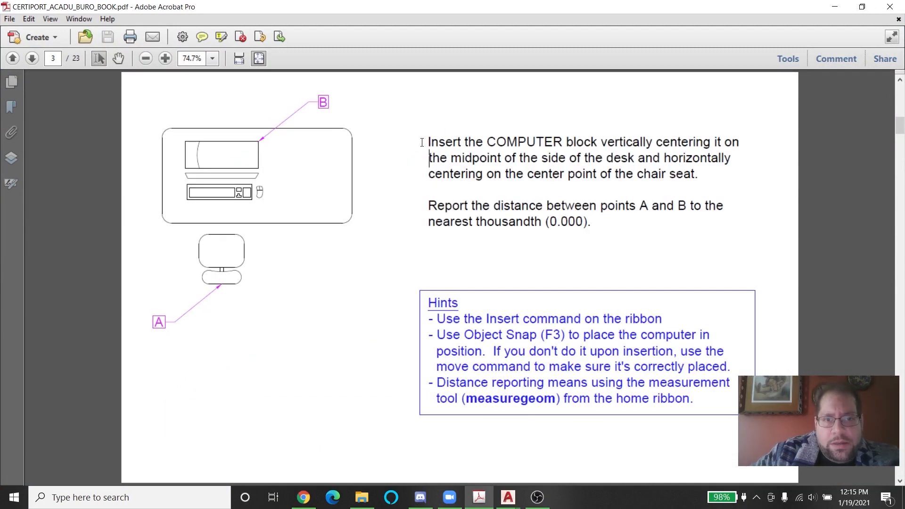
left_click_drag(422, 142, 451, 143)
left_click(450, 142)
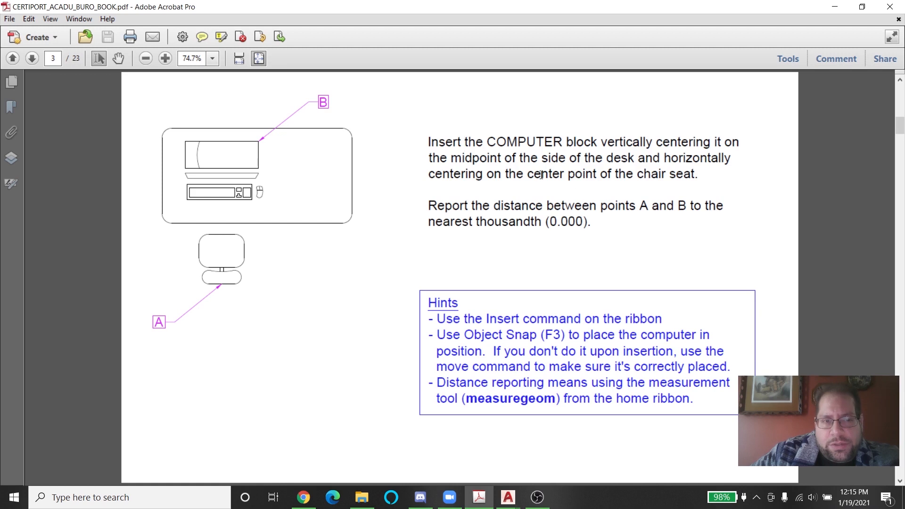
left_click_drag(429, 140, 643, 237)
left_click(632, 230)
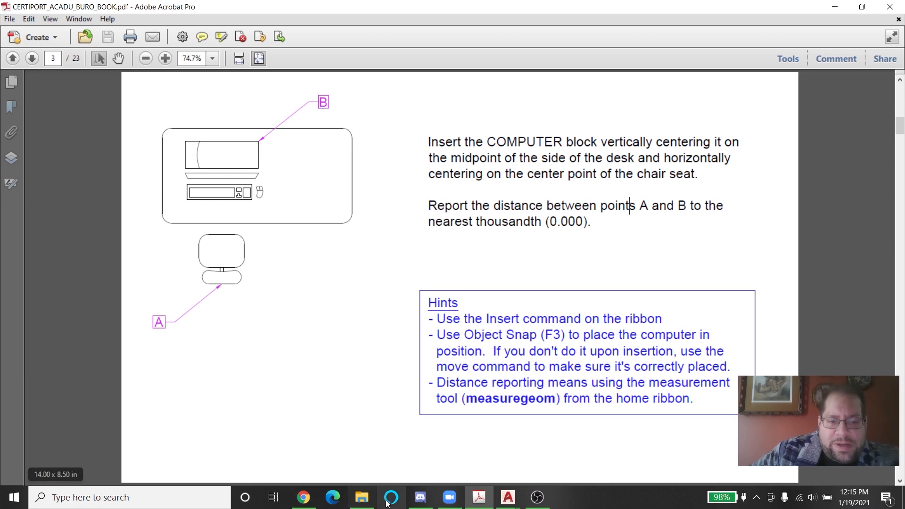
- Open CERTIPORT_ACADU_3.dwg from the student folder in File Explorer and review its COMPUTER block instructions
left_click(362, 498)
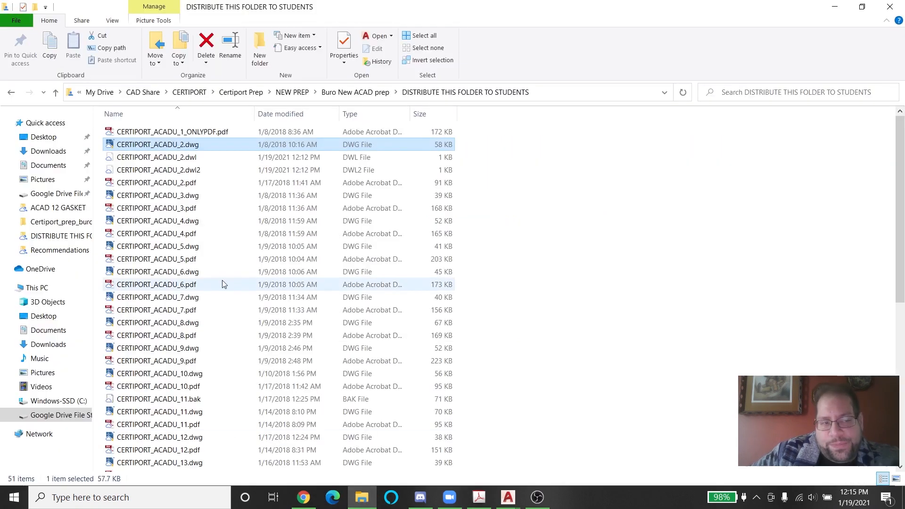
left_click(183, 195)
double_click(184, 195)
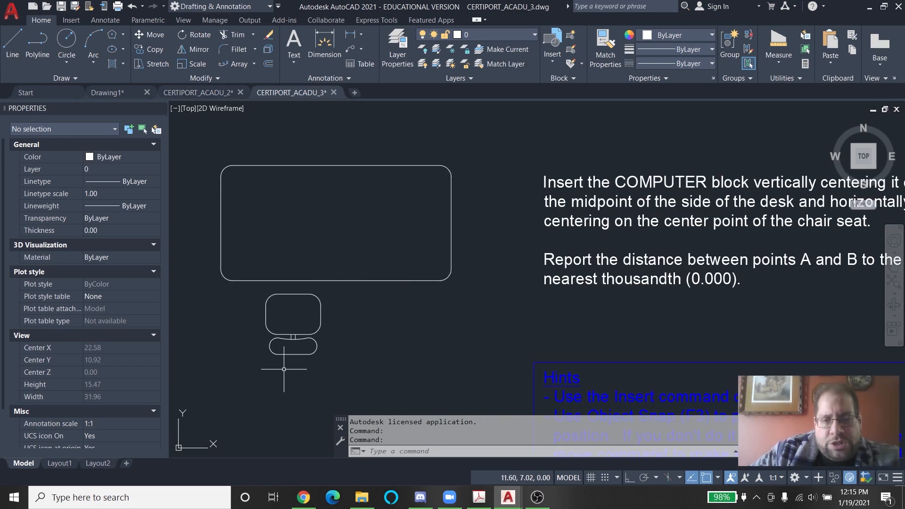
middle_click_drag(840, 226, 746, 221)
left_click(519, 138)
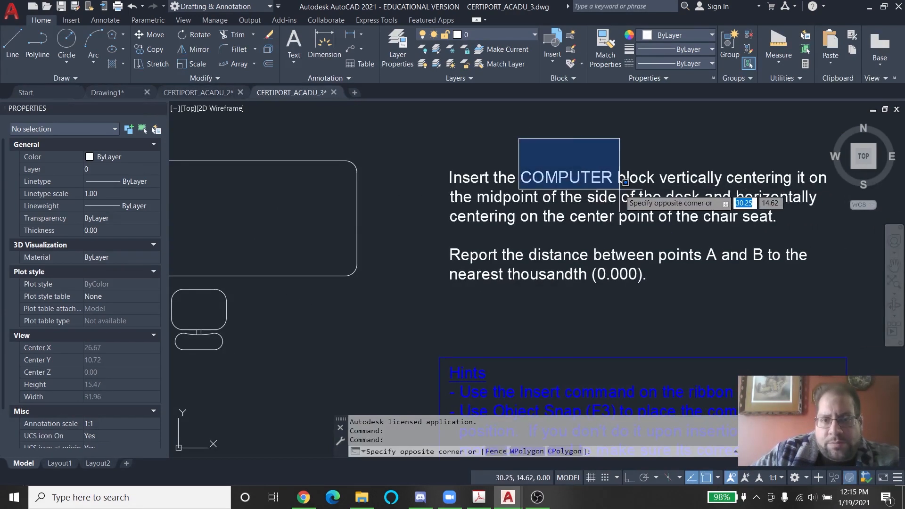
left_click(603, 150)
scroll(601, 168, "down", 3)
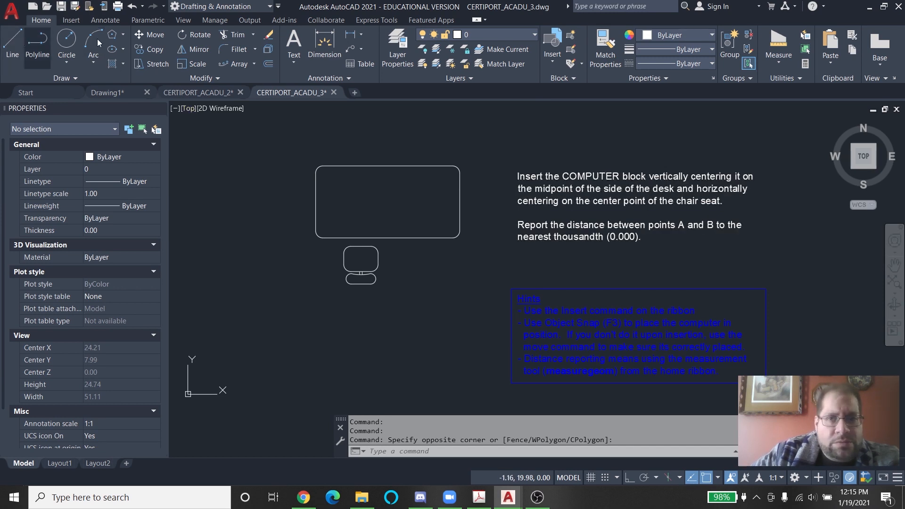
- Set the object color to Yellow and draw a horizontal line between the midpoints of the desk's two short sides
left_click(12, 44)
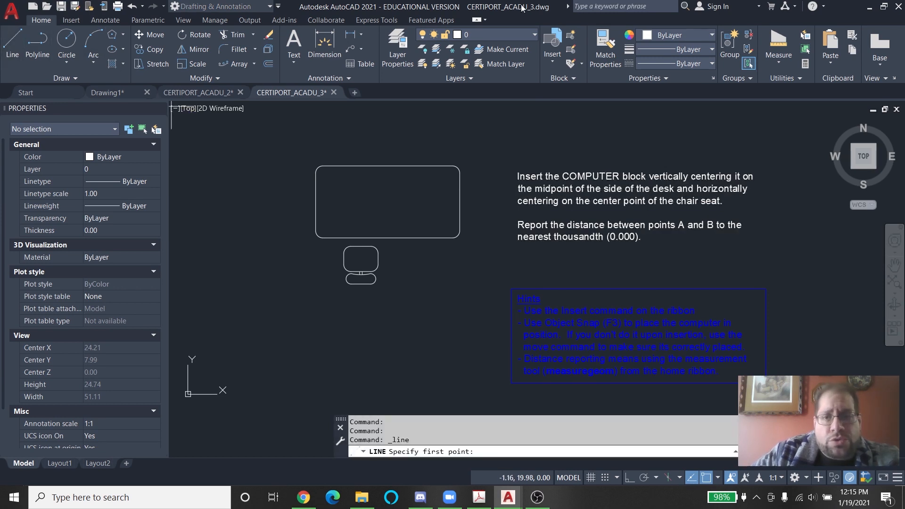
left_click(655, 35)
left_click(656, 158)
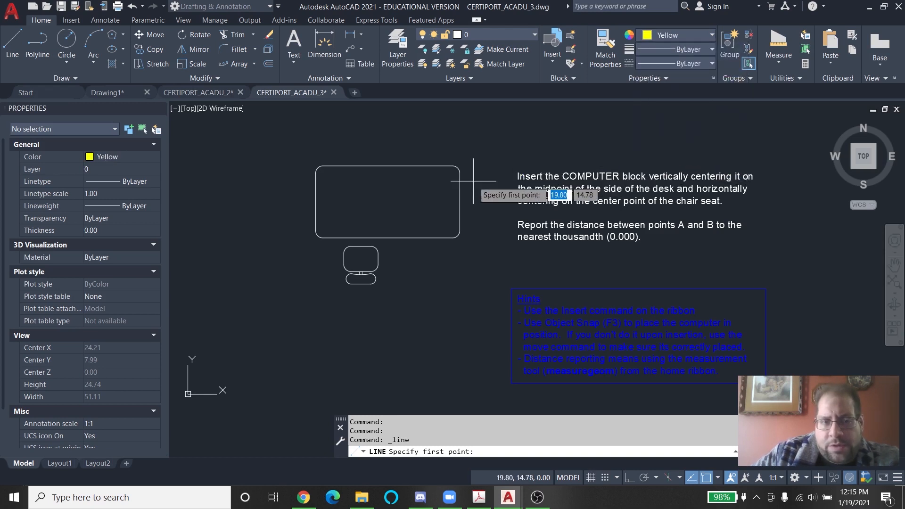
left_click(316, 201)
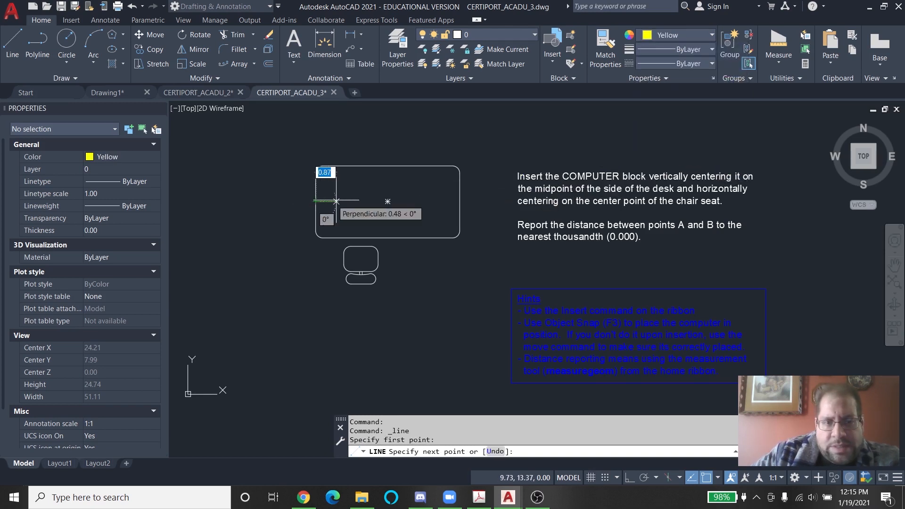
left_click(460, 202)
right_click(486, 207)
left_click(508, 217)
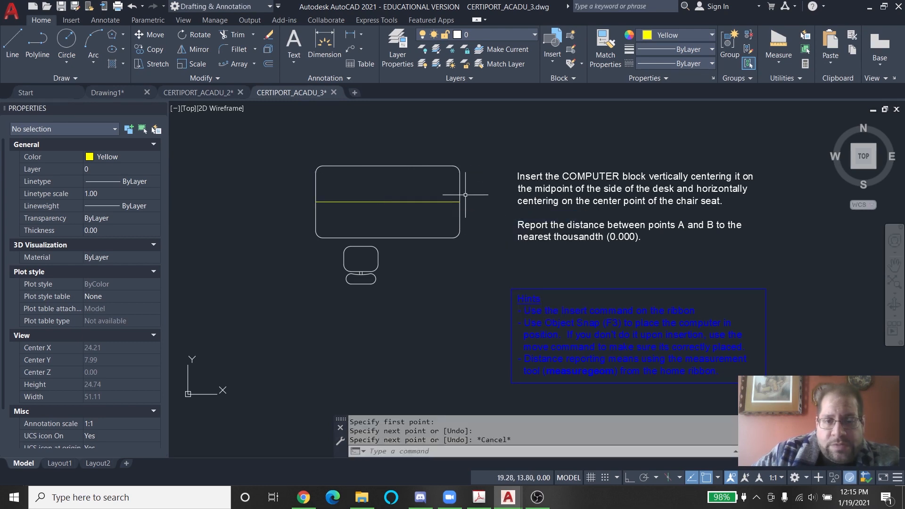
- Draw a vertical yellow line from the center of the chair seat straight up to the desk's far edge
right_click(466, 193)
left_click(497, 198)
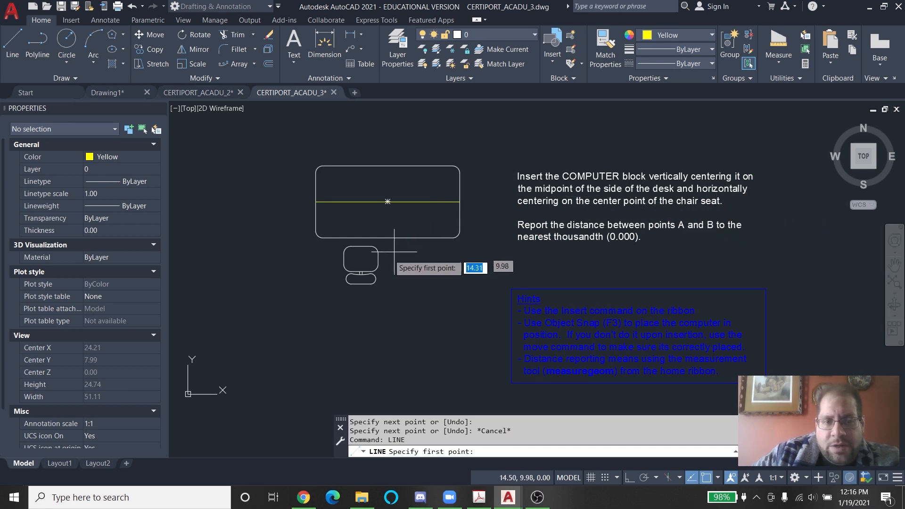
left_click(361, 259)
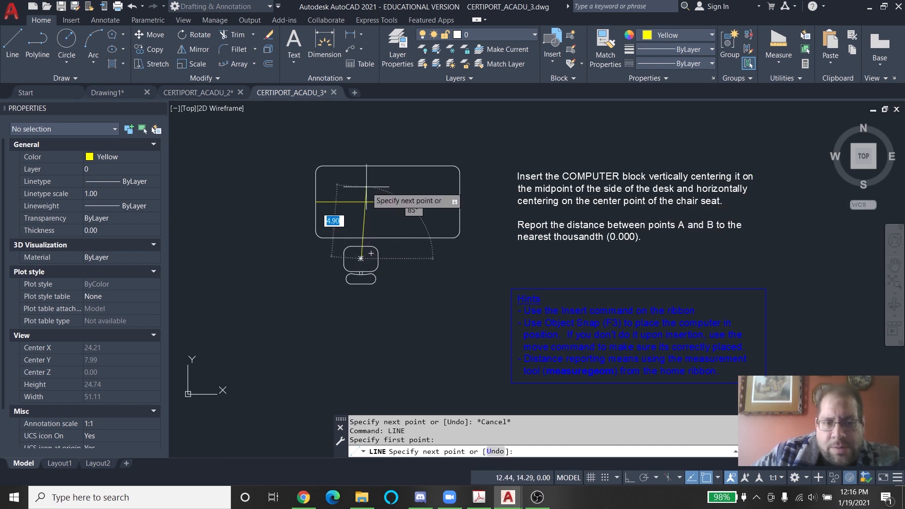
right_click(363, 172)
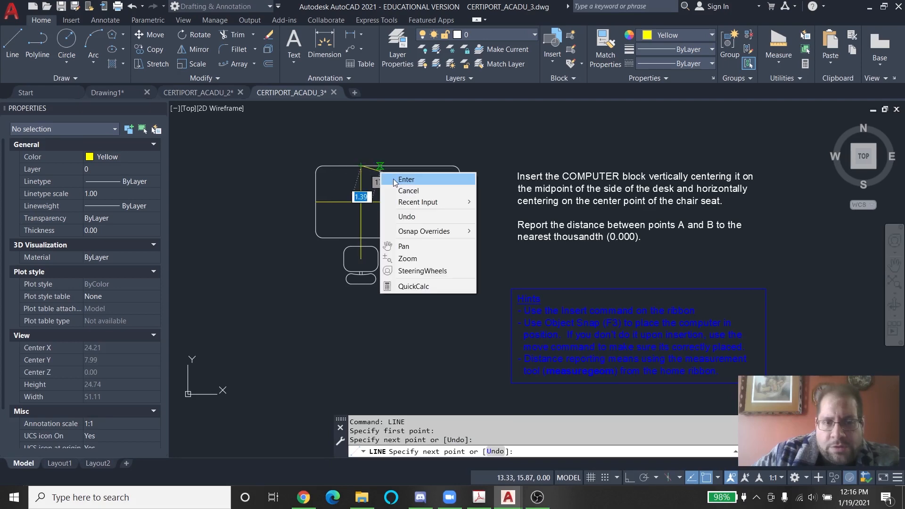
left_click(403, 191)
scroll(378, 208, "up", 4)
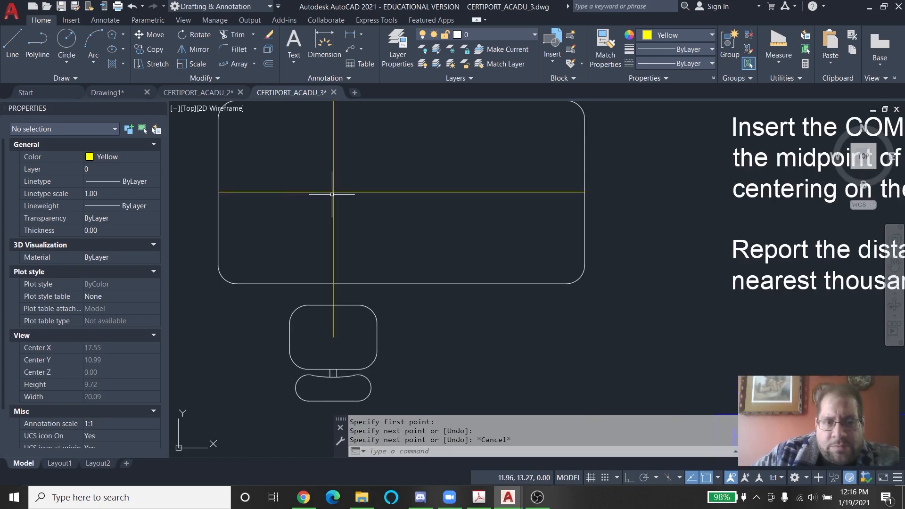
scroll(336, 192, "down", 4)
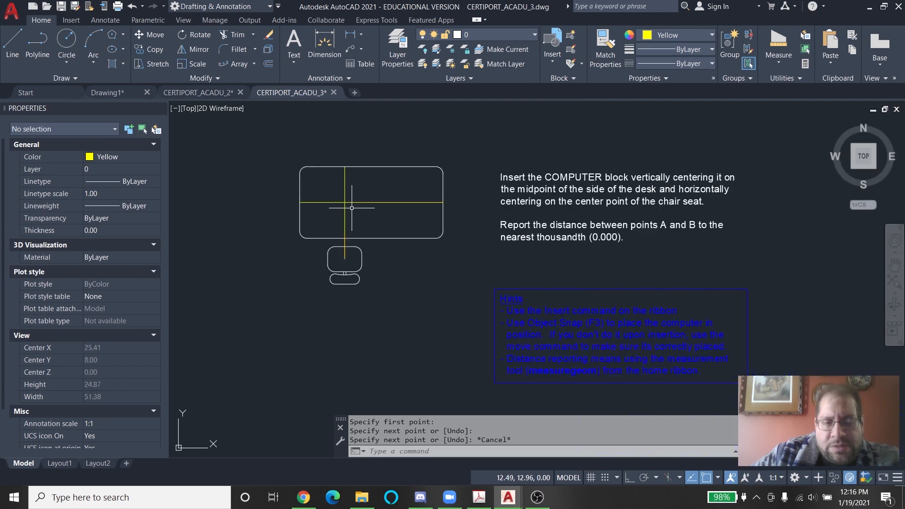
- Insert the COMPUTER block at the intersection of the two yellow construction lines on the desk
left_click(70, 22)
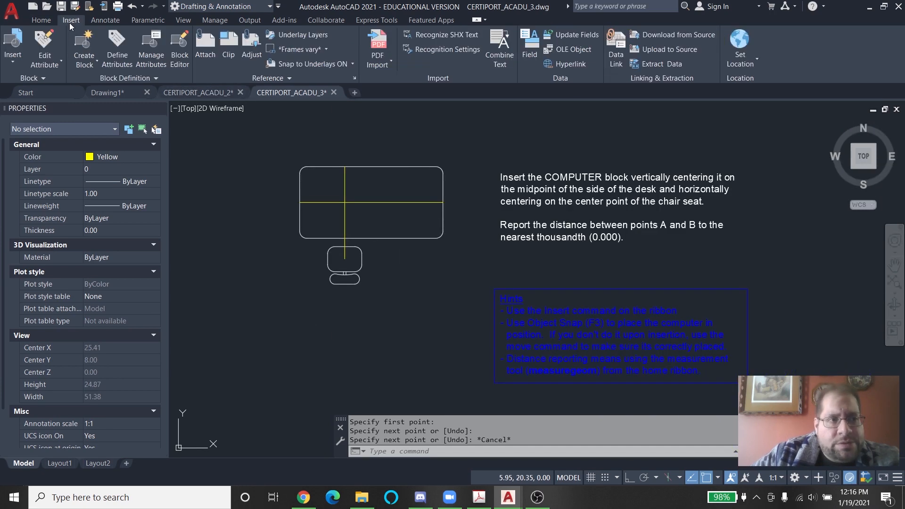
left_click(7, 60)
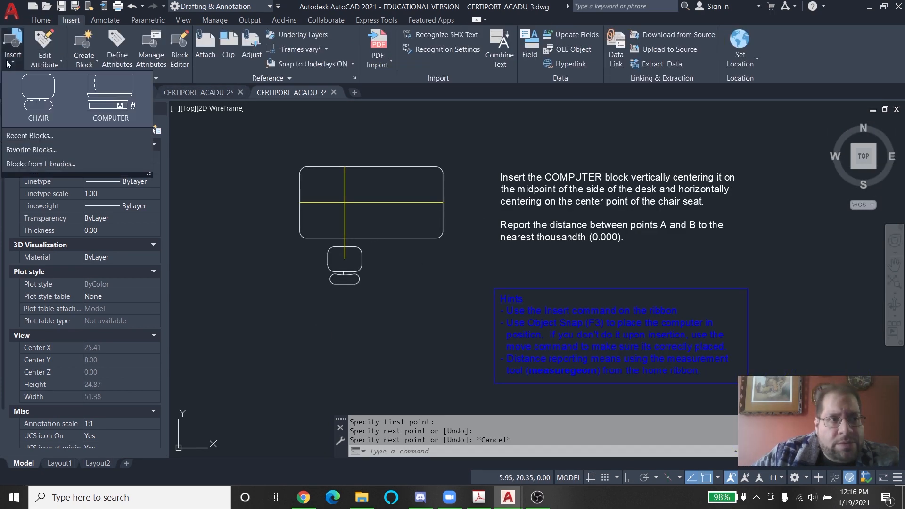
left_click(104, 104)
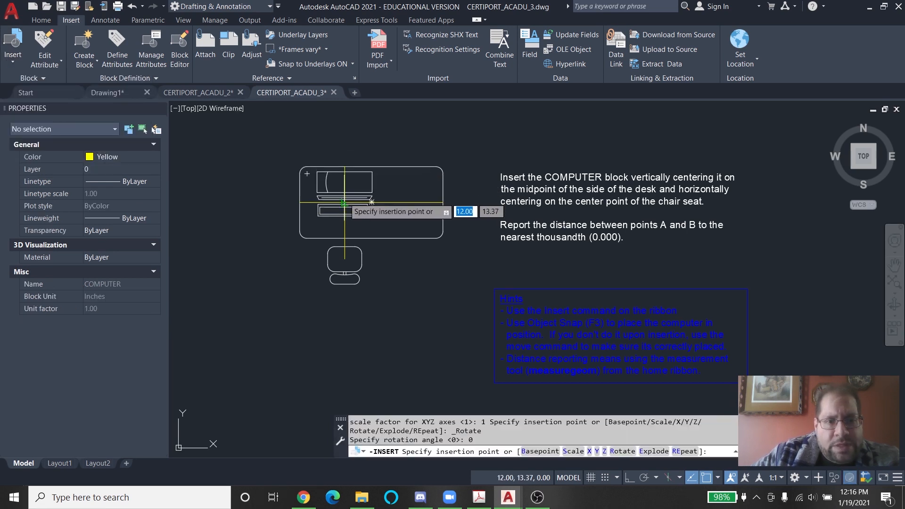
left_click(345, 202)
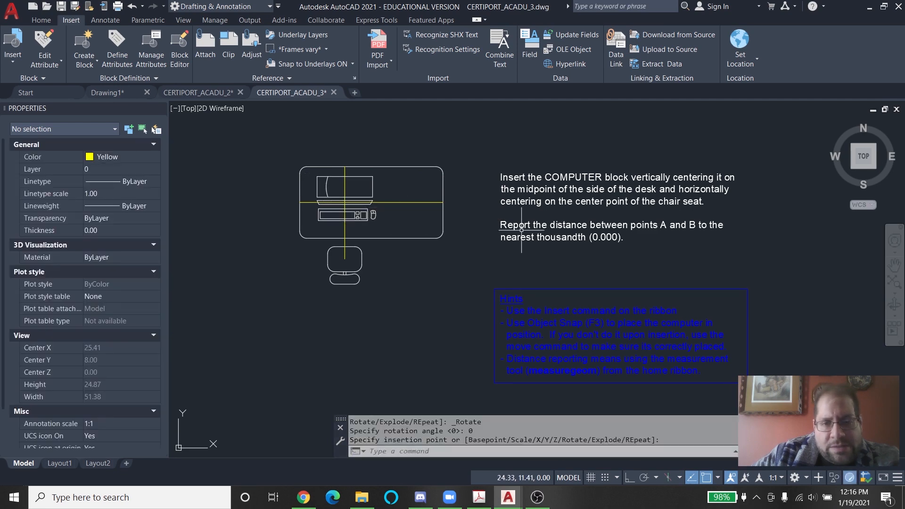
- Check in Acrobat where page 3 marks points A and B, and return to AutoCAD
left_click(480, 497)
left_click_drag(642, 200, 675, 205)
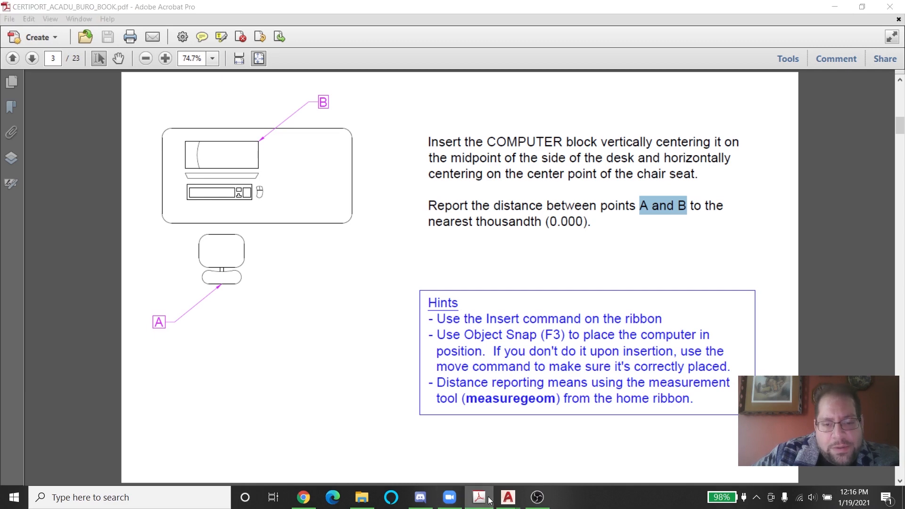
left_click(508, 497)
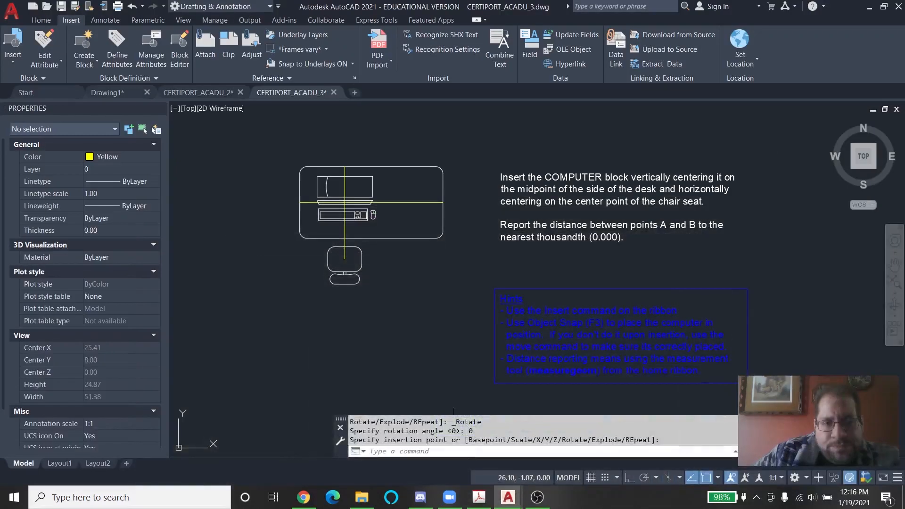
- Measure the distance from point A, the chair back's lower midpoint, to point B, the upper right corner of the computer's monitor
left_click(41, 20)
left_click(780, 64)
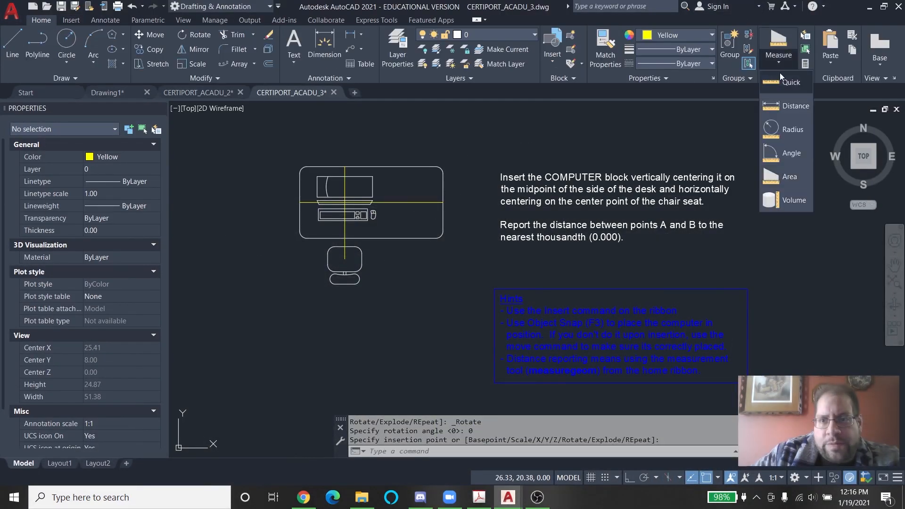
left_click(782, 104)
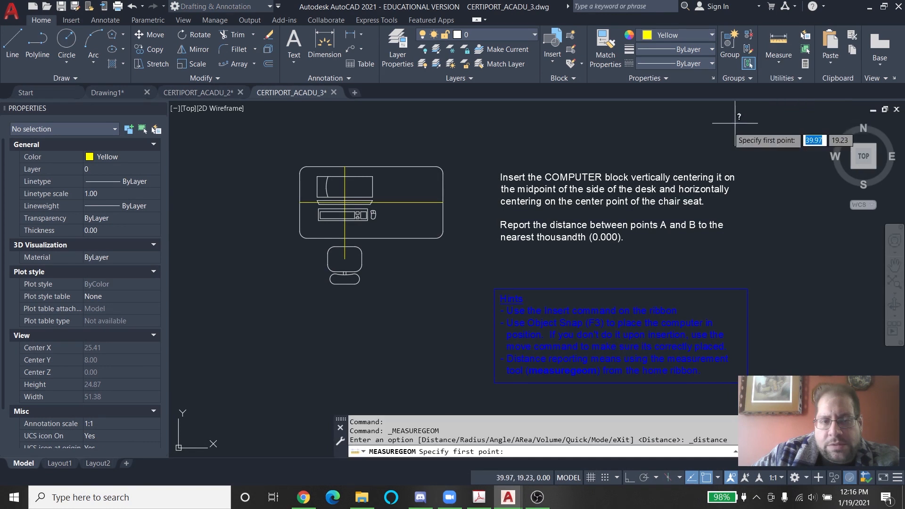
left_click(345, 282)
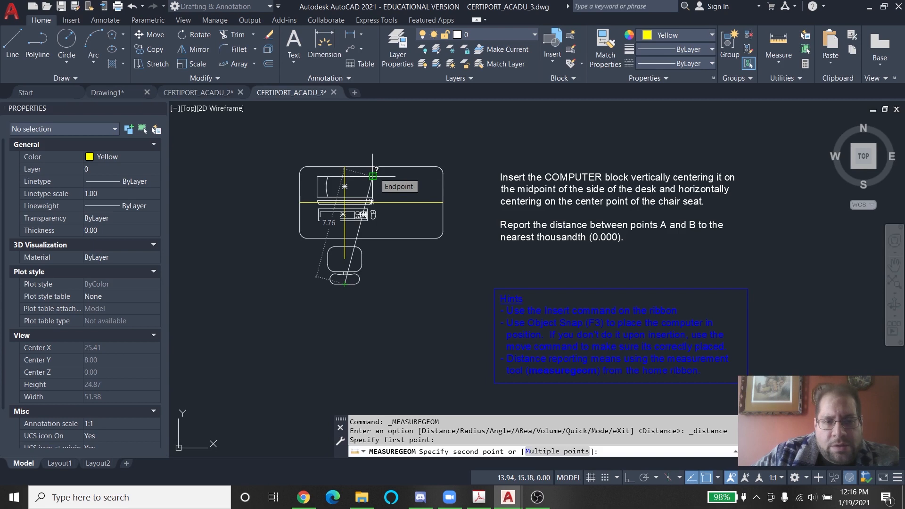
left_click(374, 176)
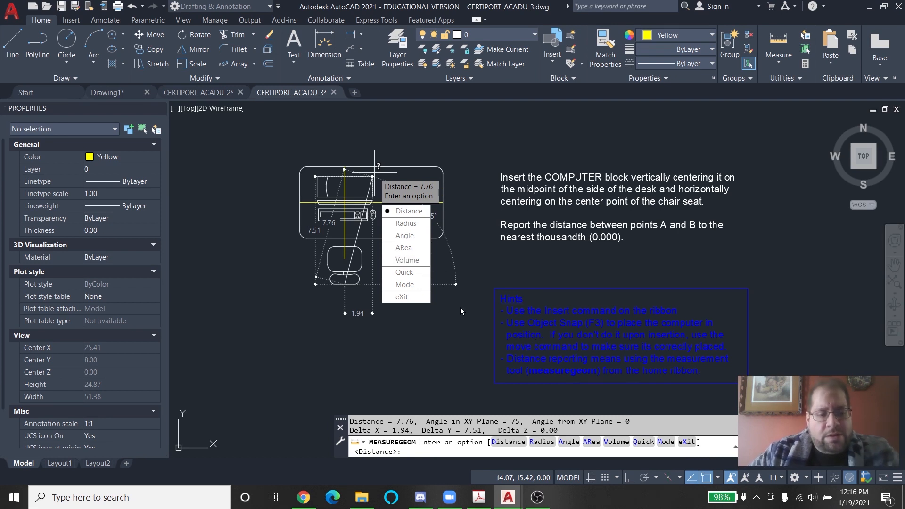
key("Escape")
key("Escape")
key("Escape")
- Set the drawing units' decimal length precision to 0.0000
type("uni")
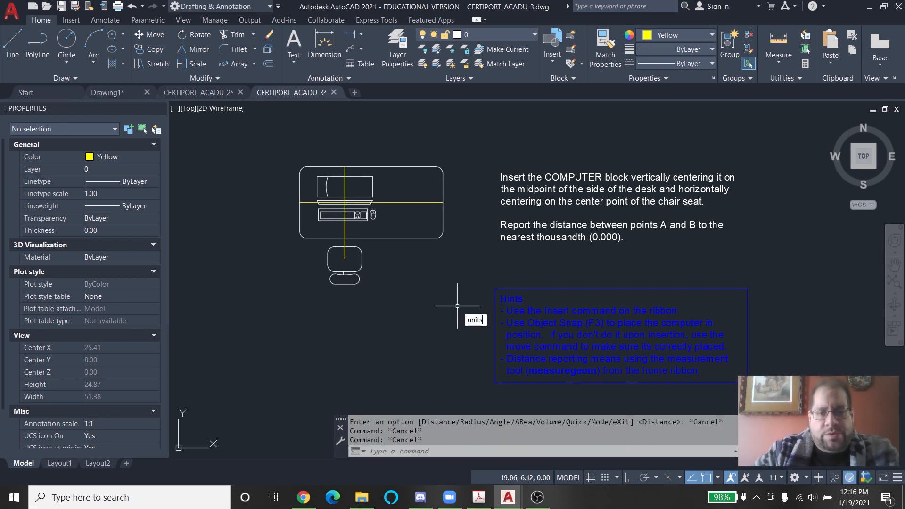
type("ts")
key("Return")
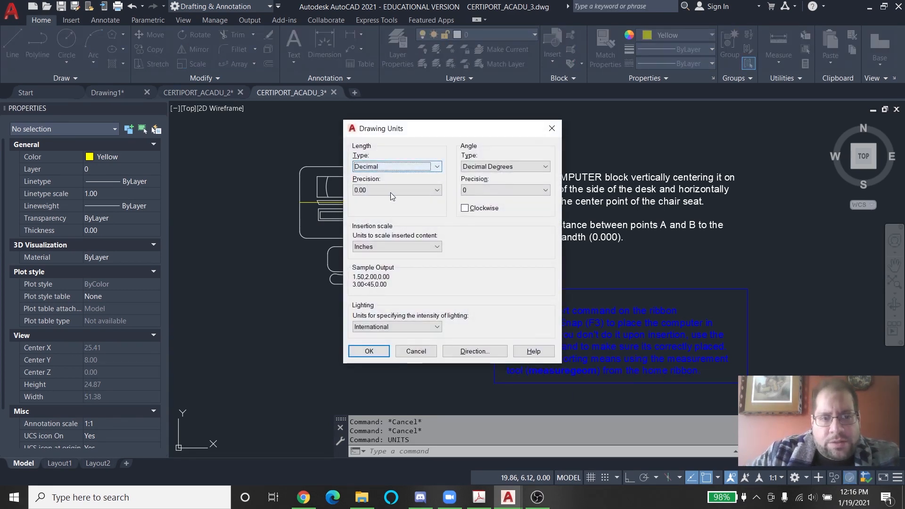
left_click(390, 190)
left_click(388, 234)
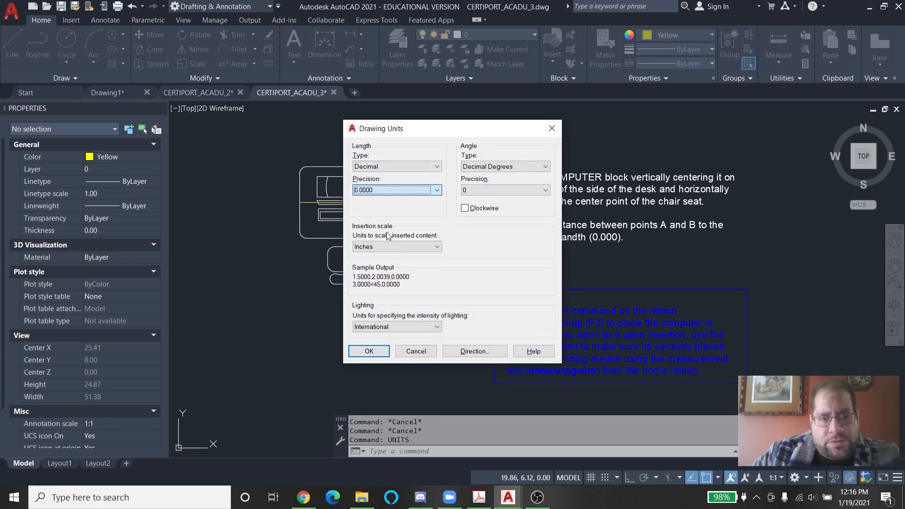
left_click(369, 352)
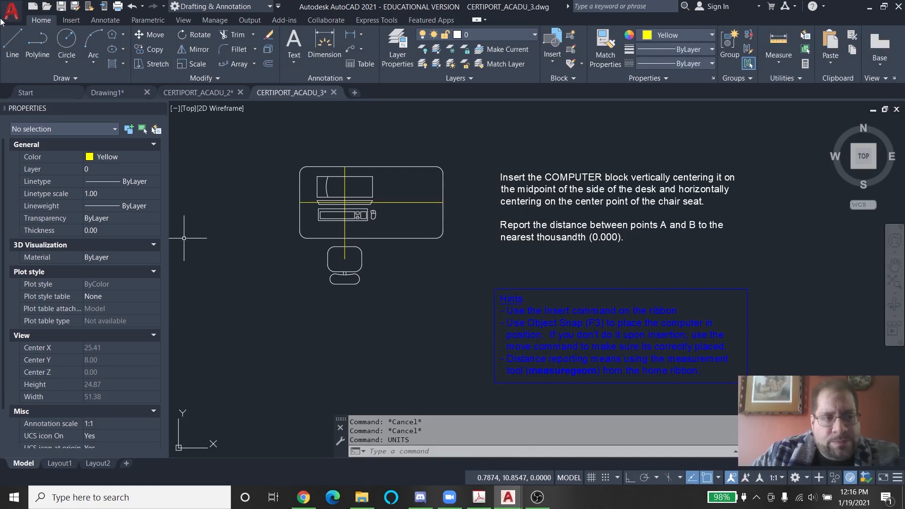
- Measure the distance from point A on the chair back to point B on the monitor again with the finer precision
left_click(766, 42)
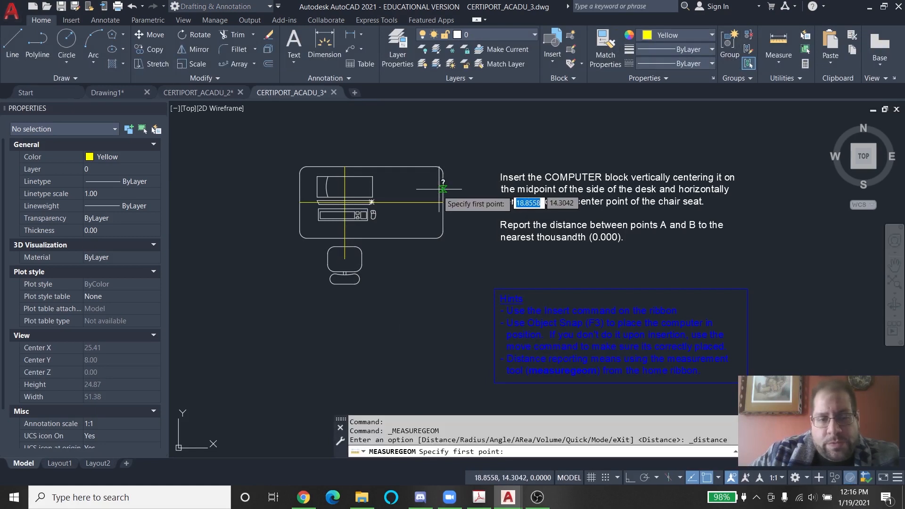
left_click(346, 283)
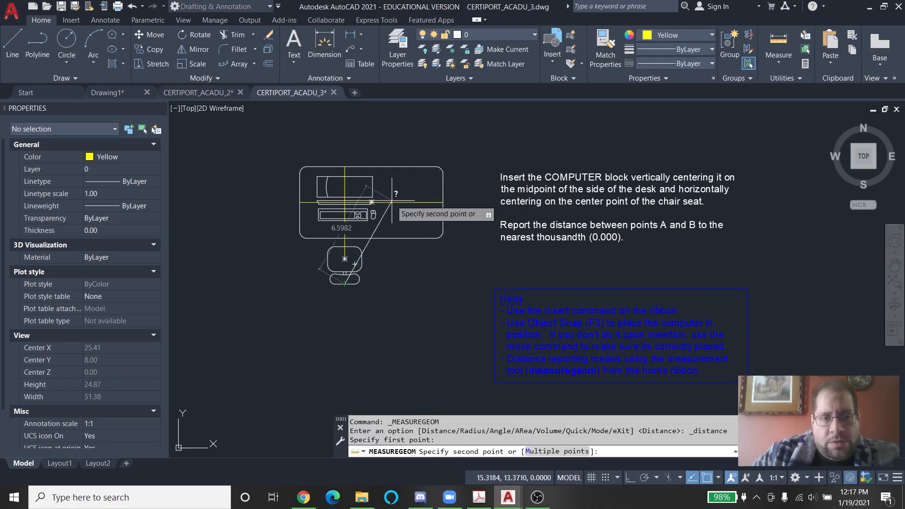
left_click(373, 176)
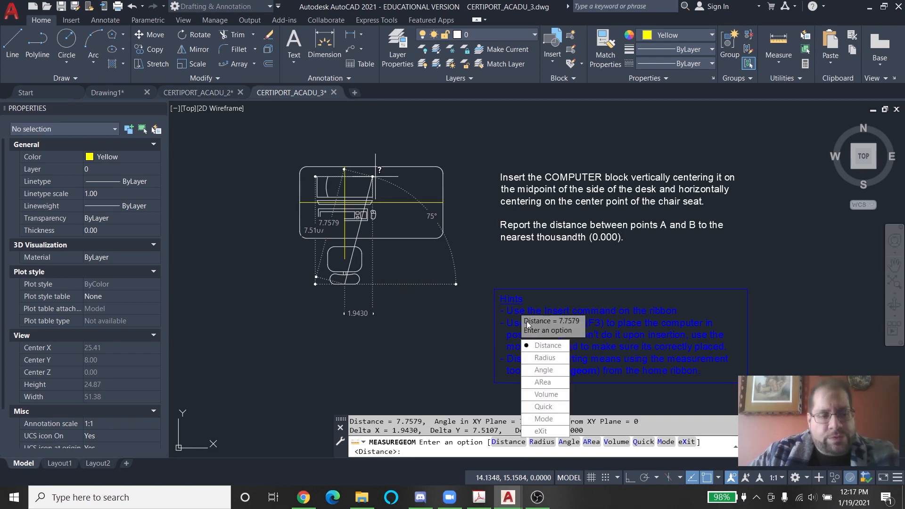
key("Escape")
key("Escape")
key("Escape")
- Move the COMPUTER block by its insertion point off the desk to the empty area at the desk's upper left
scroll(316, 192, "up", 4)
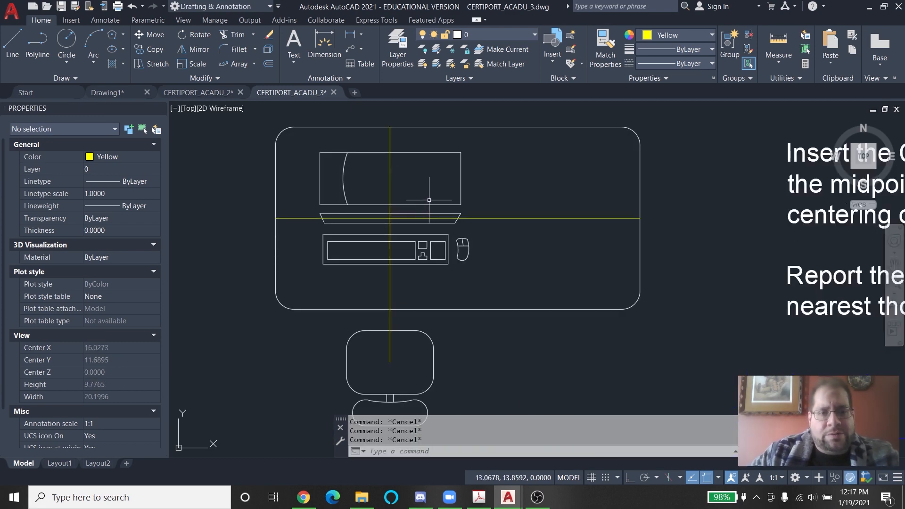
left_click(429, 205)
left_click(390, 217)
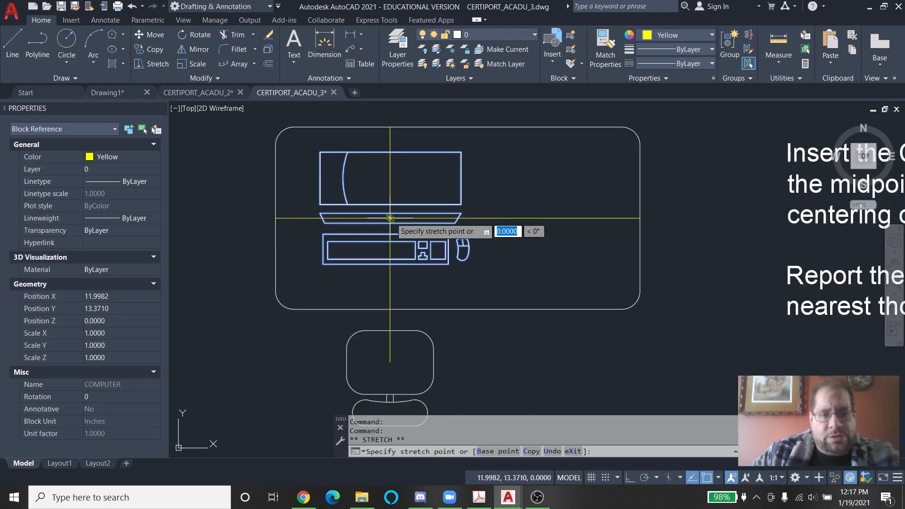
scroll(533, 297, "down", 4)
left_click(393, 240)
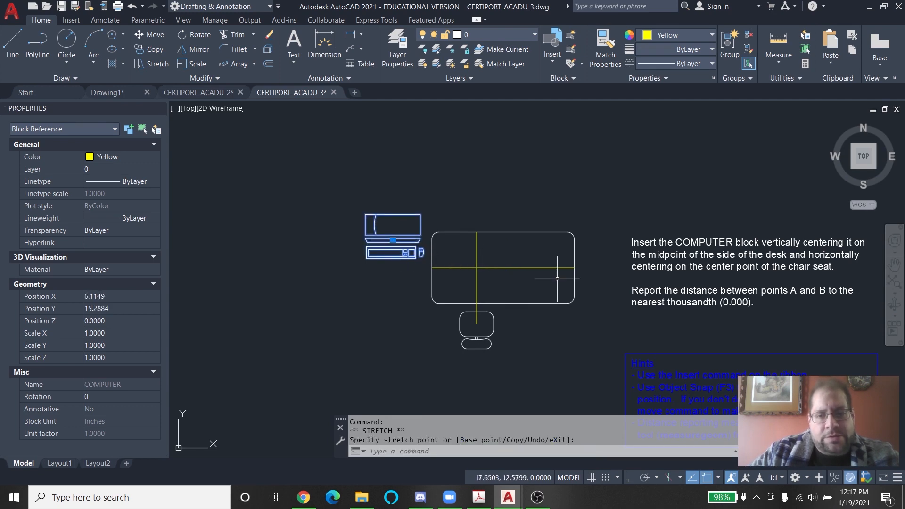
middle_click_drag(524, 268, 499, 237)
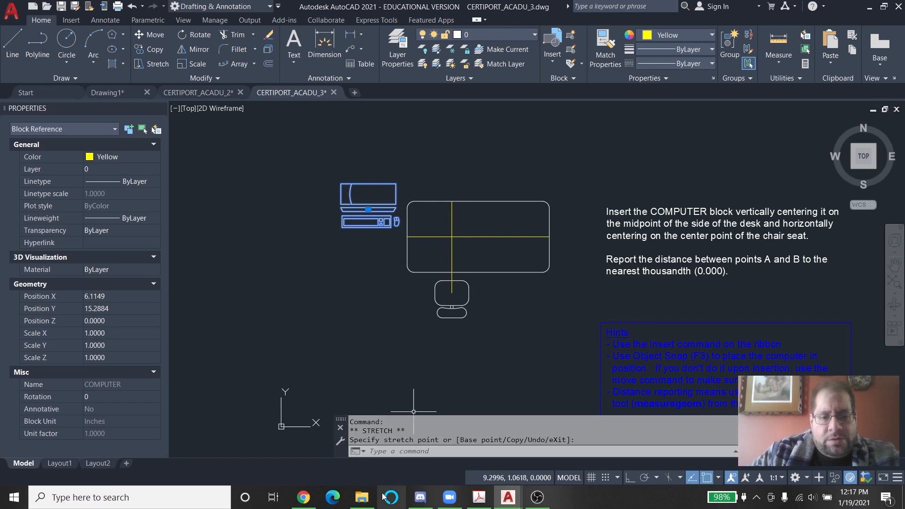
- Switch to Acrobat, go to page 4 of the practice book, and read the star rotation task, noting where point R is
left_click(479, 497)
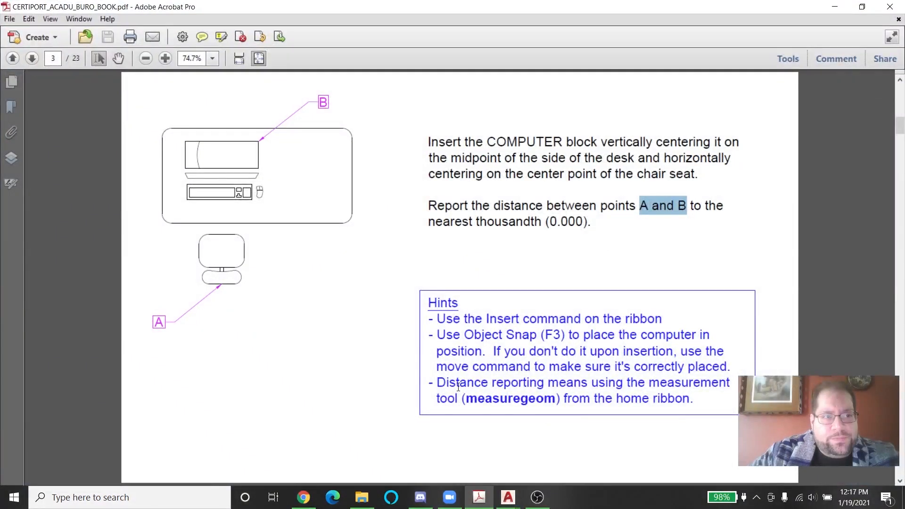
left_click(388, 303)
scroll(389, 305, "down", 2)
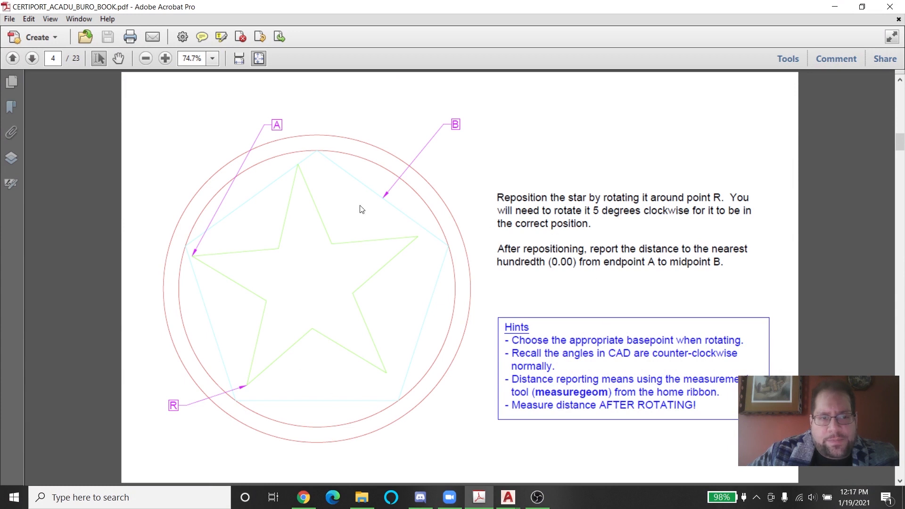
left_click_drag(499, 198, 714, 198)
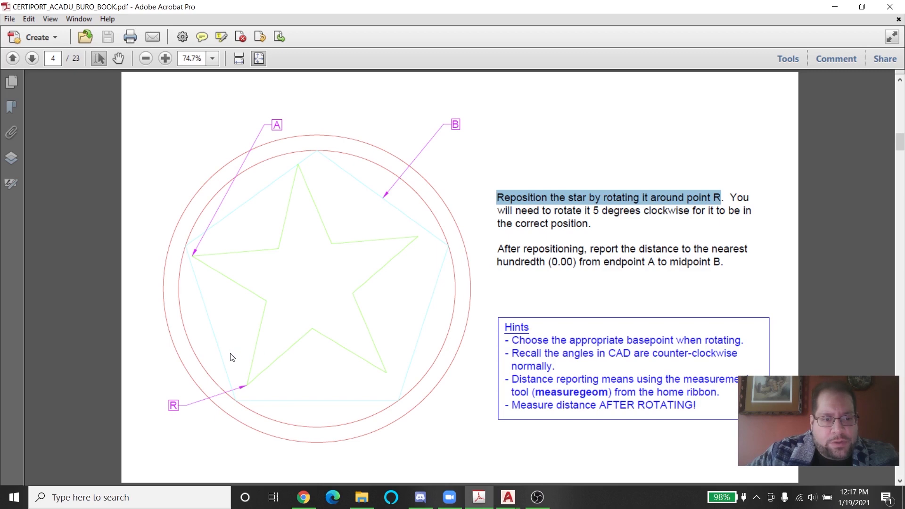
left_click_drag(230, 356, 270, 411)
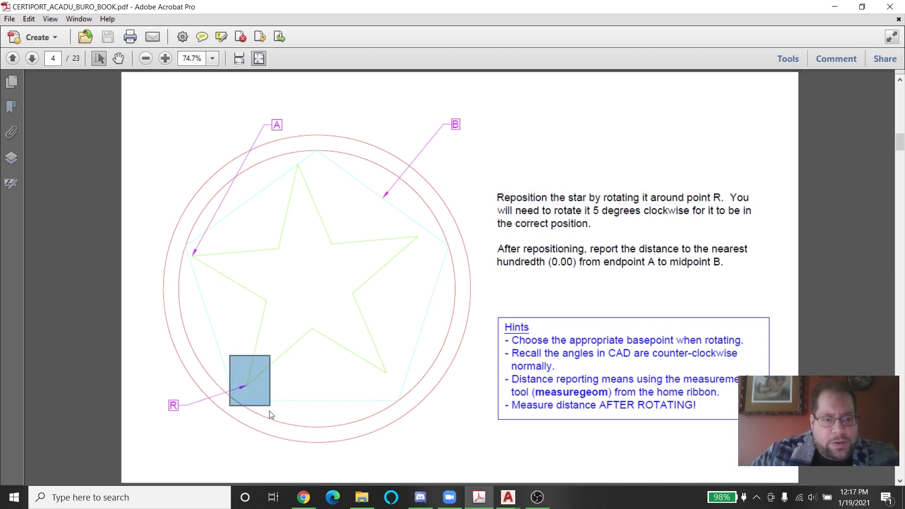
- Open CERTIPORT_ACADU_4.dwg from the student folder and read the task text beside the star
left_click(362, 498)
left_click(195, 251)
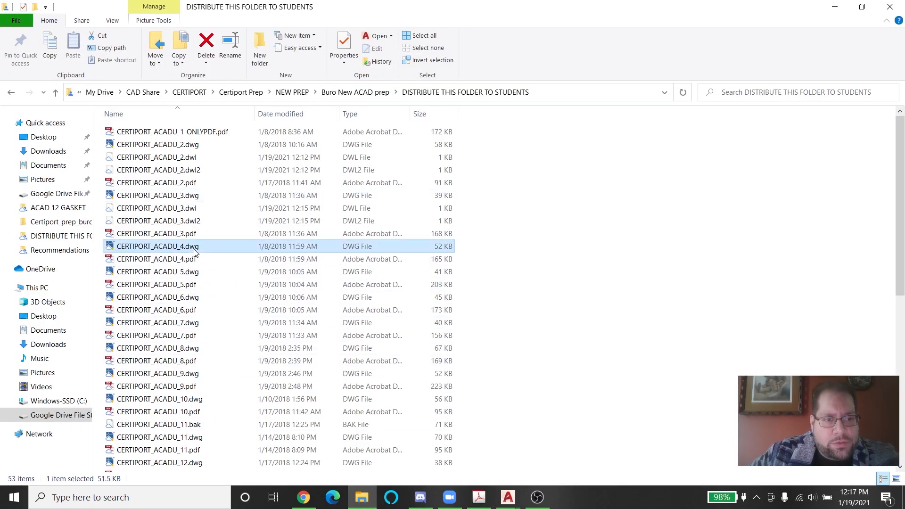
double_click(195, 254)
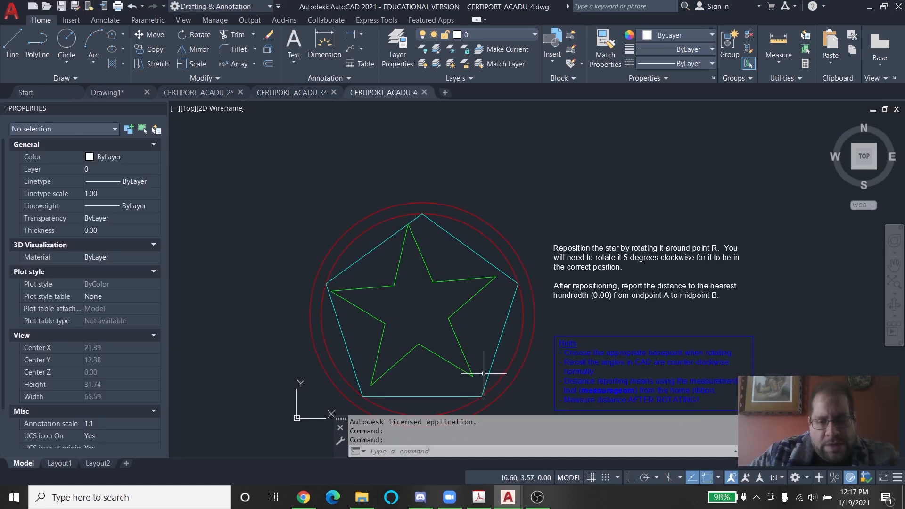
middle_click_drag(483, 374, 451, 303)
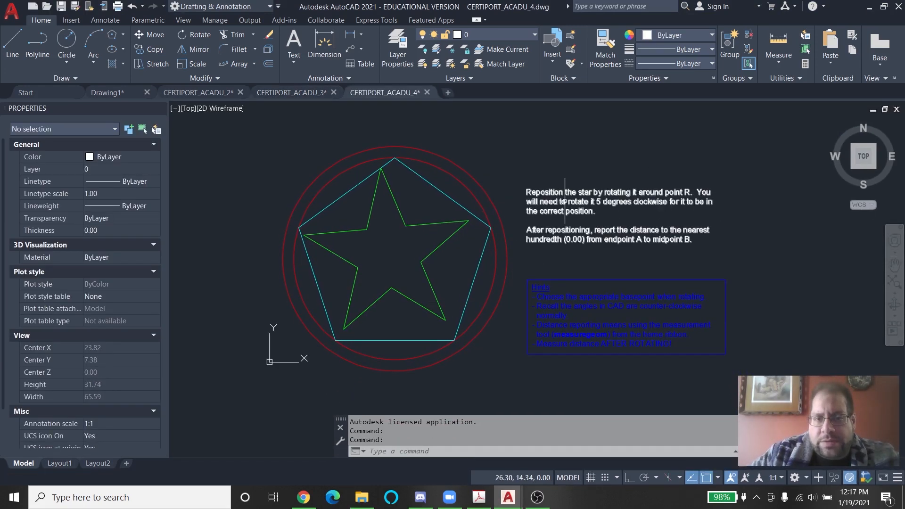
scroll(623, 203, "up", 4)
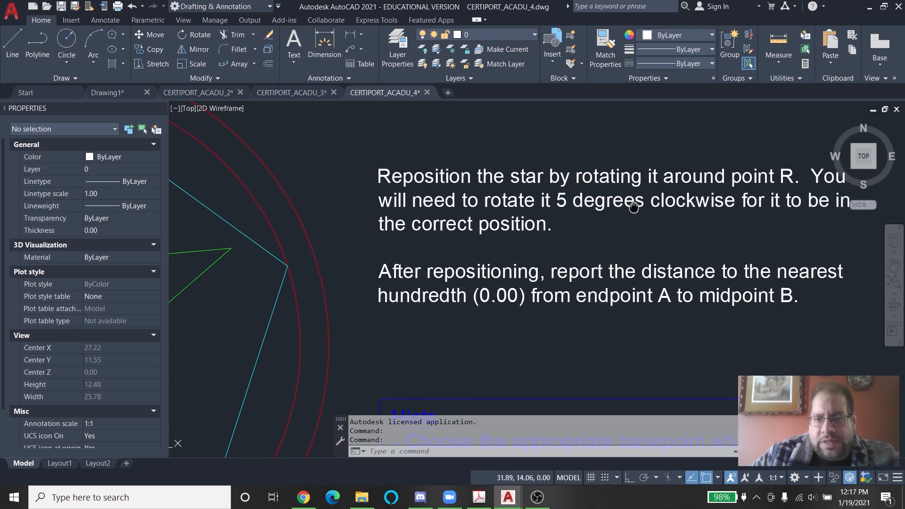
middle_click_drag(634, 208, 588, 215)
scroll(543, 234, "down", 2)
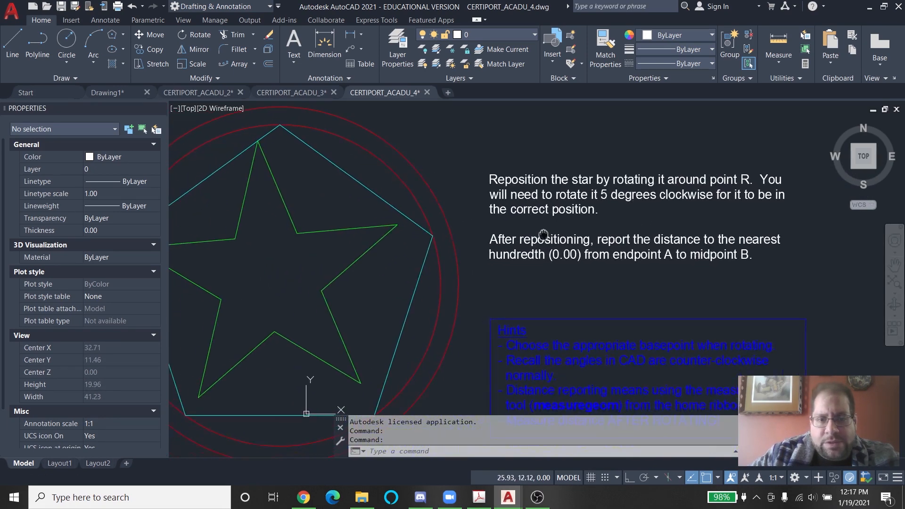
middle_click_drag(544, 234, 550, 233)
scroll(550, 233, "down", 2)
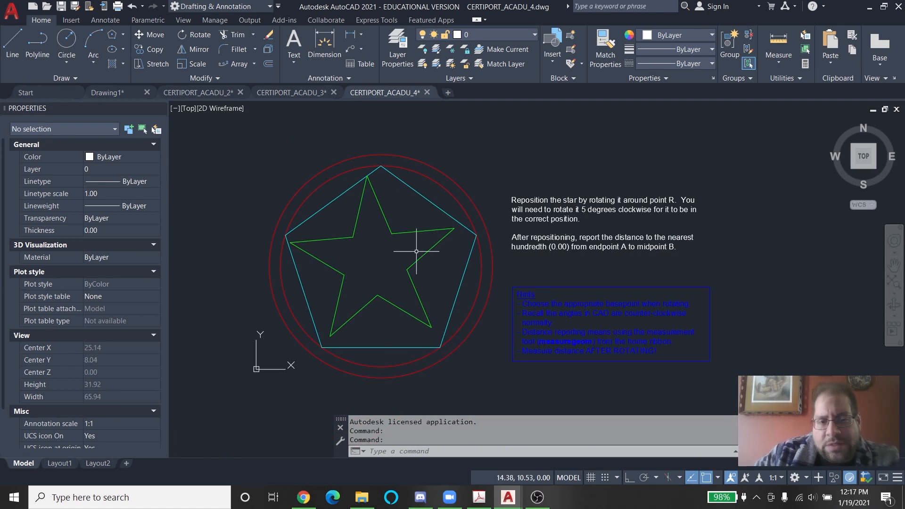
middle_click_drag(417, 251, 401, 275)
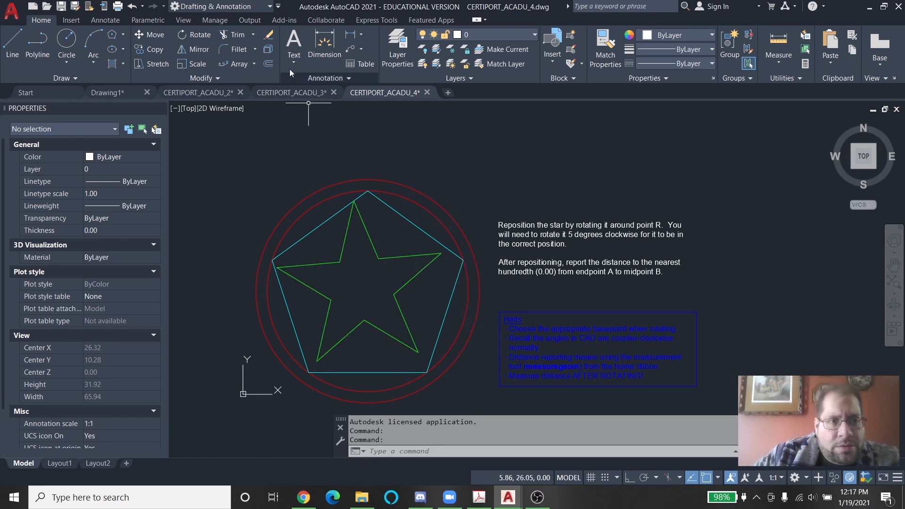
- Rotate the green star 5 degrees clockwise (-5) about point R, its lower left tip
left_click(194, 36)
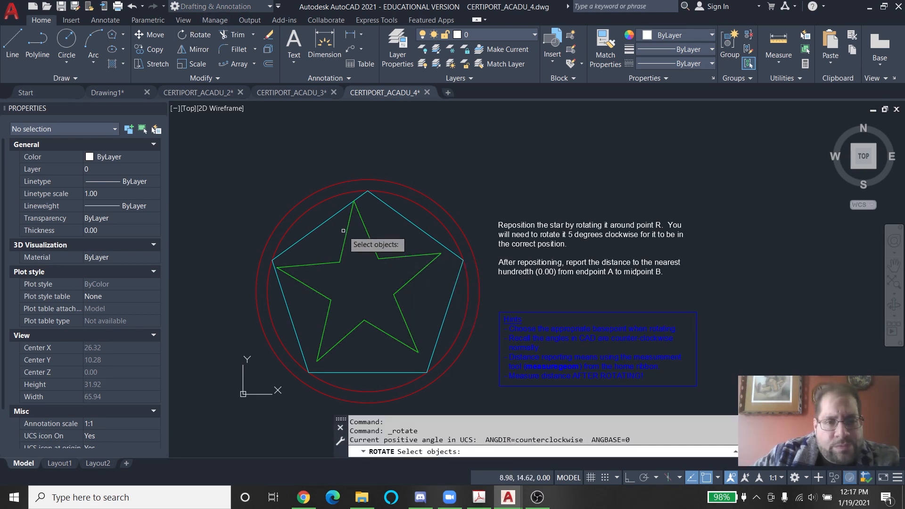
left_click(347, 232)
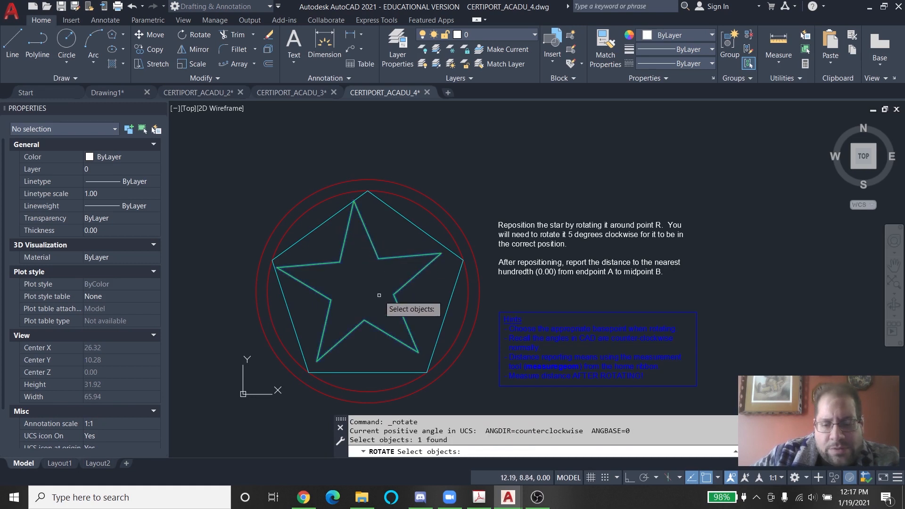
key("Return")
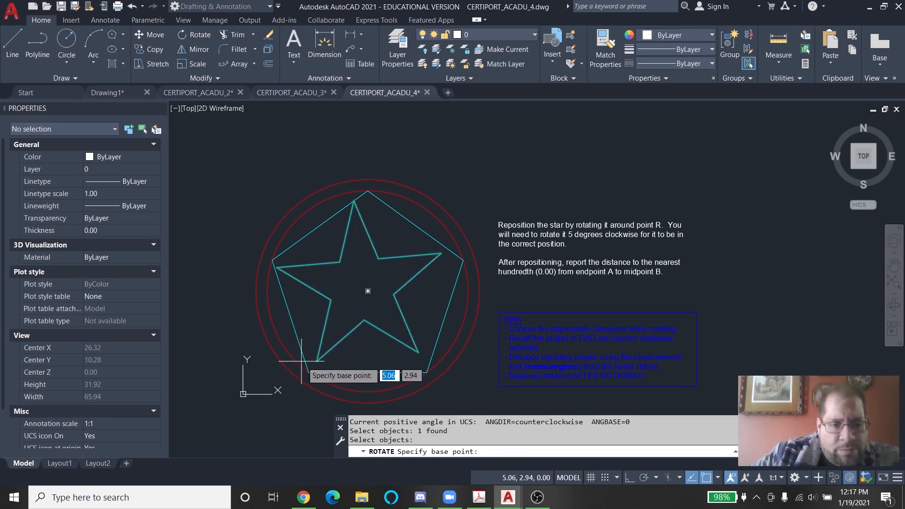
left_click(361, 287)
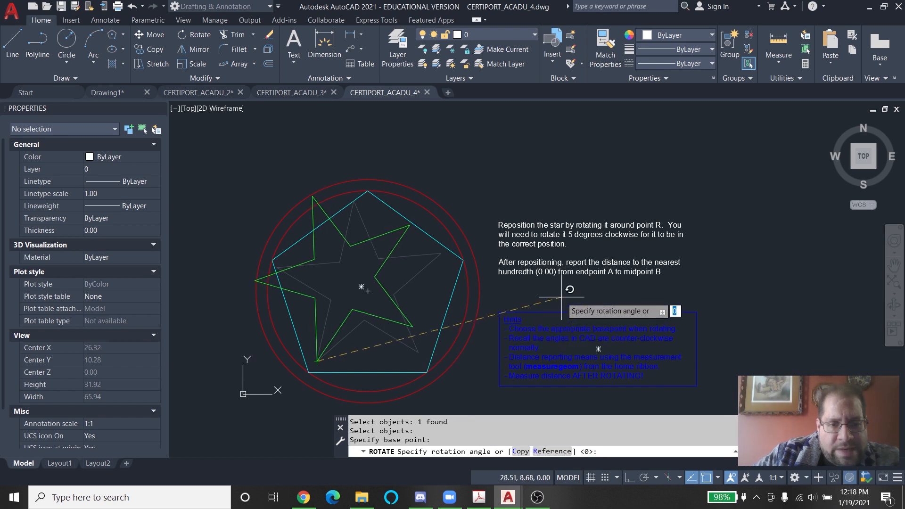
type("-")
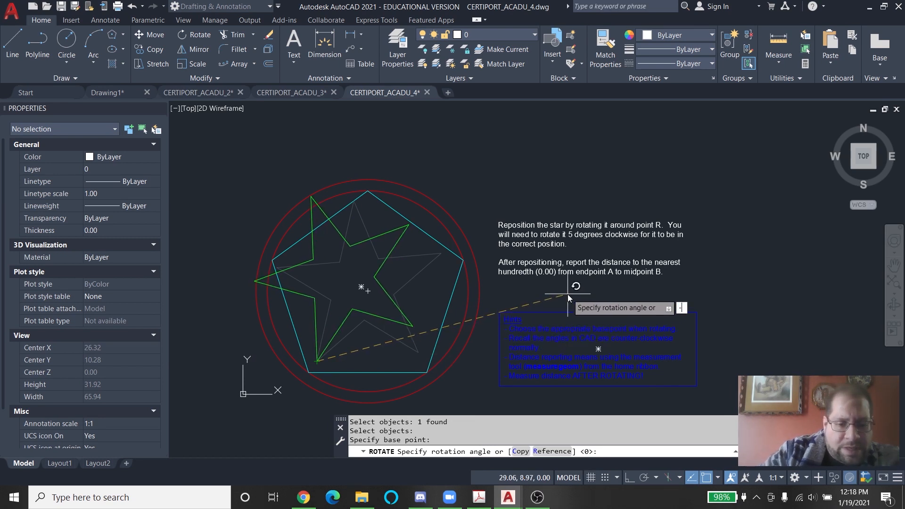
type("5")
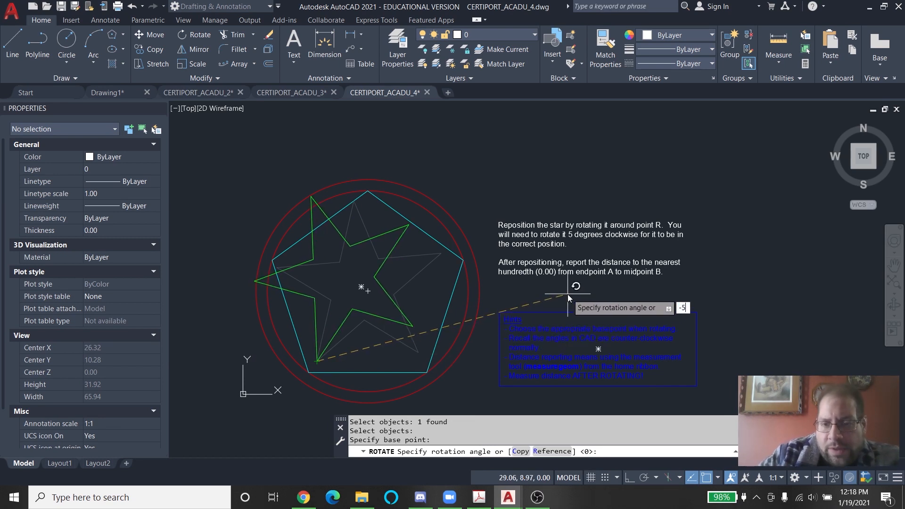
key("Return")
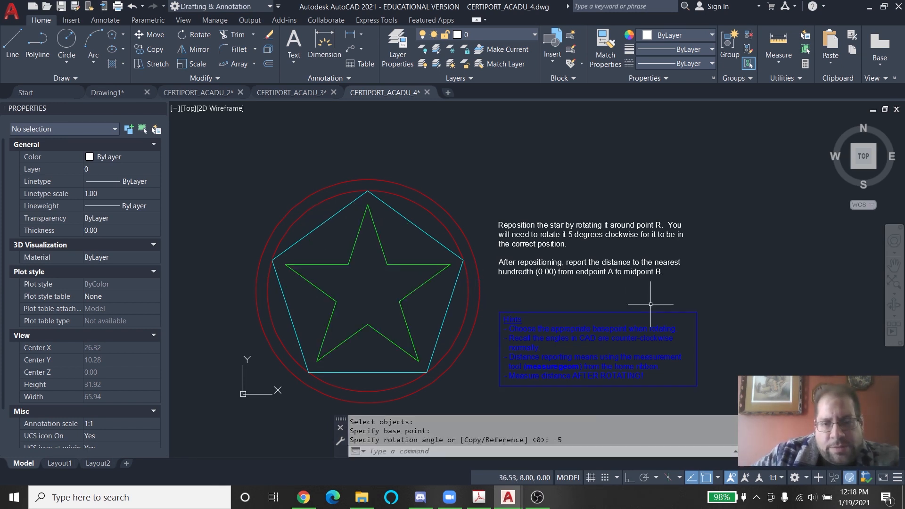
- Check points A and B in the practice book, then measure from the star's left tip to the midpoint of the pentagon's upper-right edge
left_click(479, 498)
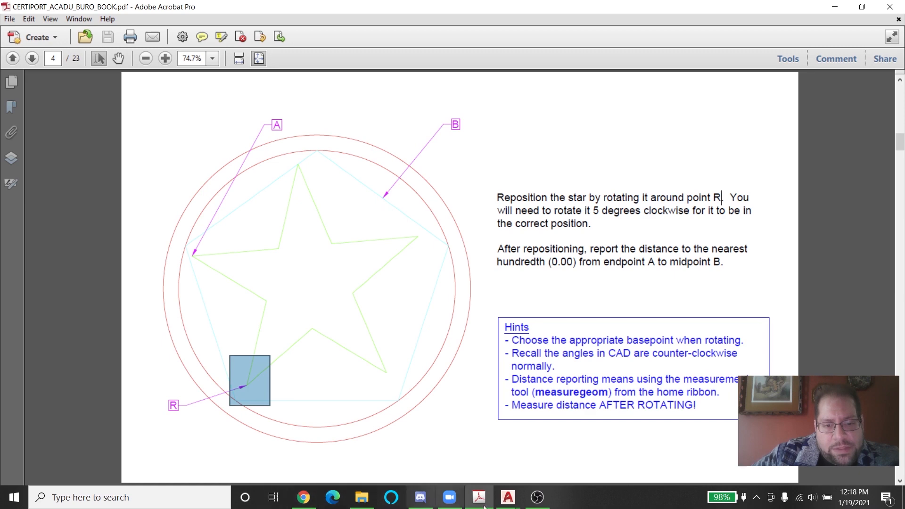
mouse_move(510, 505)
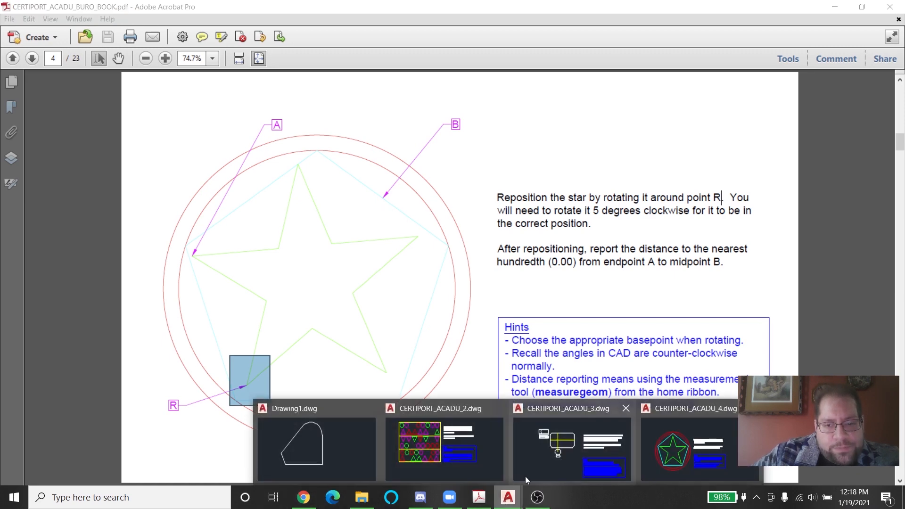
left_click(657, 462)
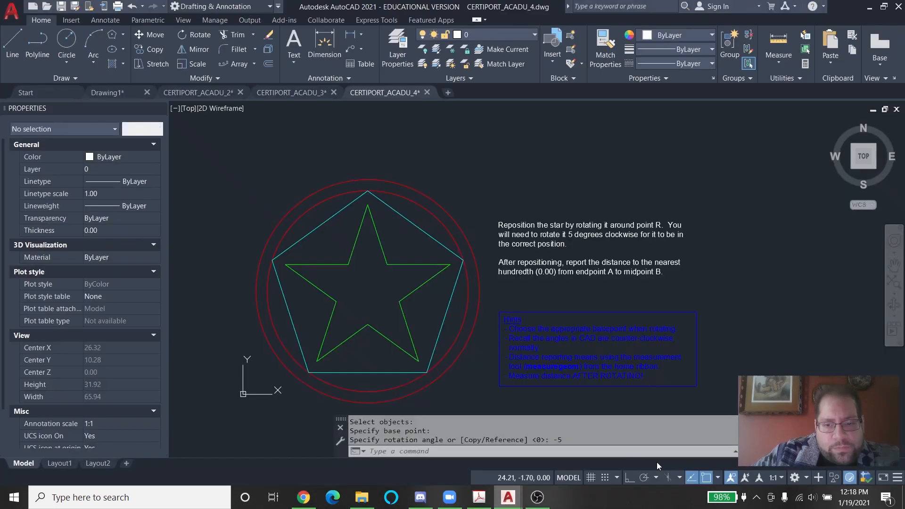
left_click(794, 40)
left_click(285, 265)
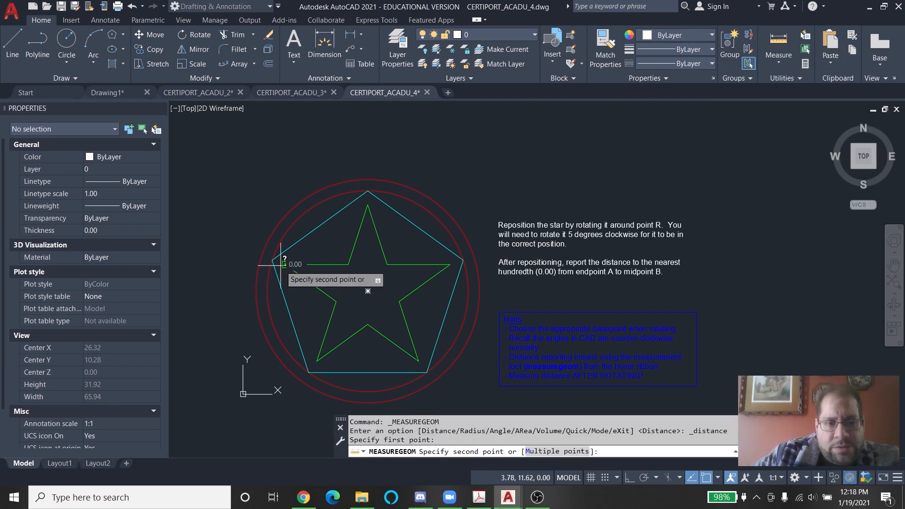
left_click(415, 225)
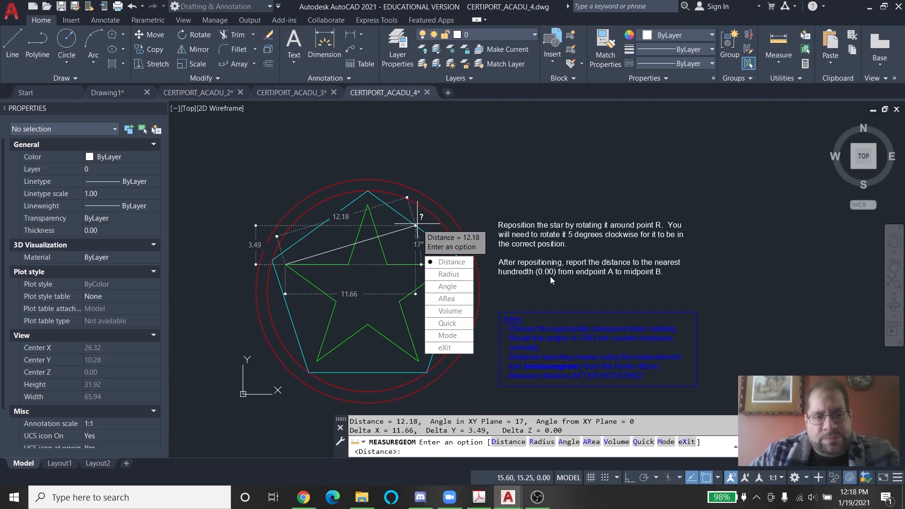
key("Escape")
key("Escape")
key("Escape")
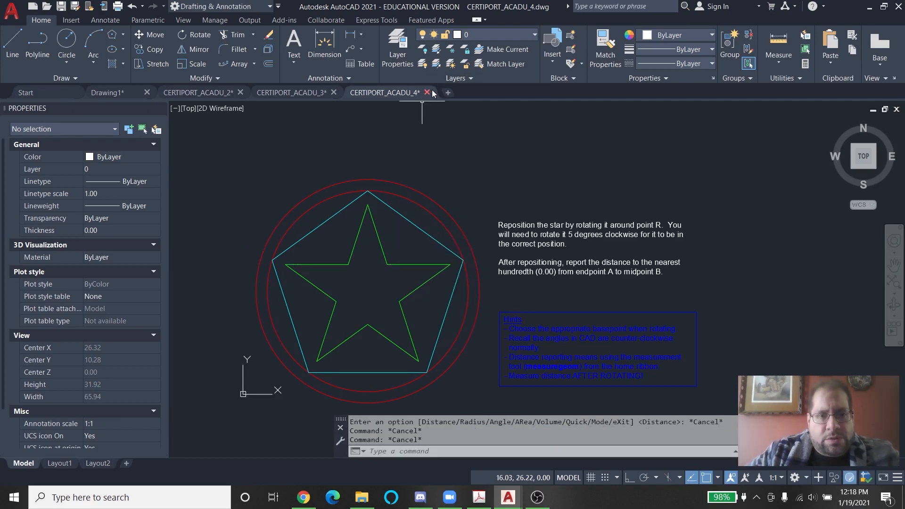
- Close CERTIPORT_ACADU_4, CERTIPORT_ACADU_3 and CERTIPORT_ACADU_2 without saving the changes
left_click(427, 92)
key("n")
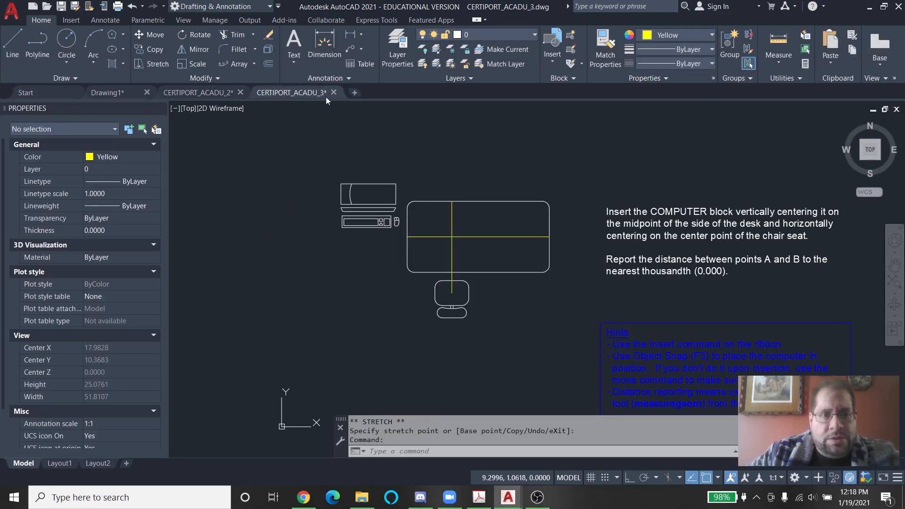
left_click(333, 93)
key("n")
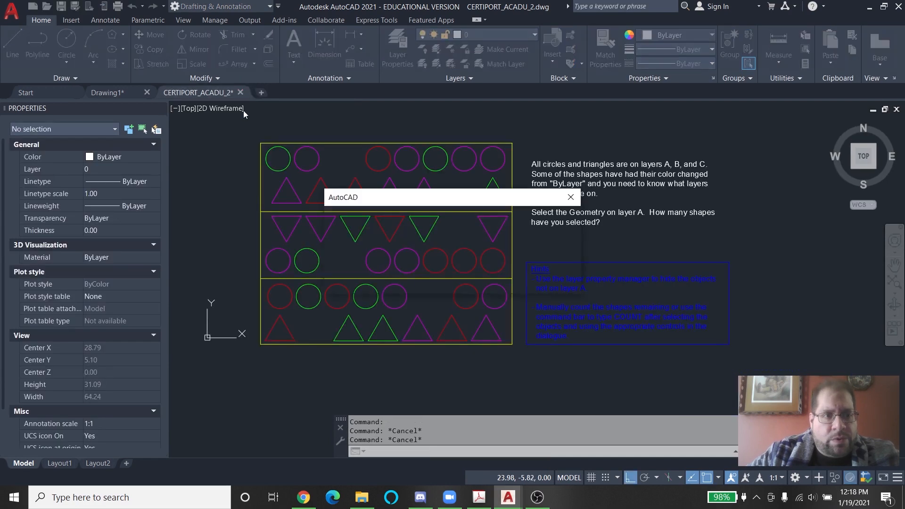
key("n")
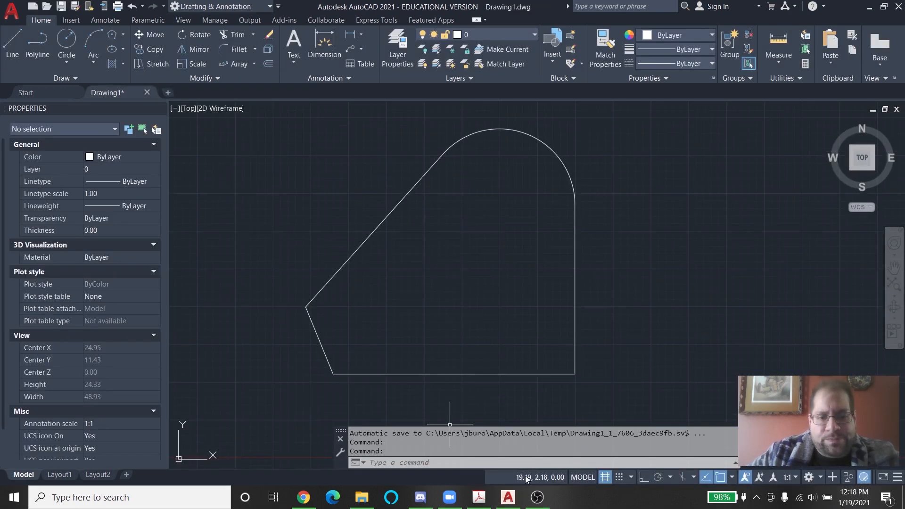
- Set the length precision of Drawing1's units to four decimal places (0.0000)
mouse_move(510, 502)
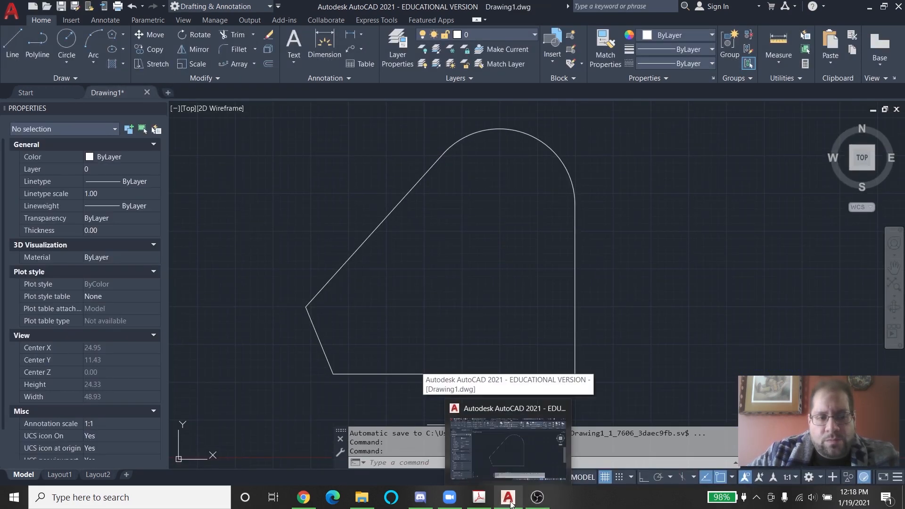
type("UNit")
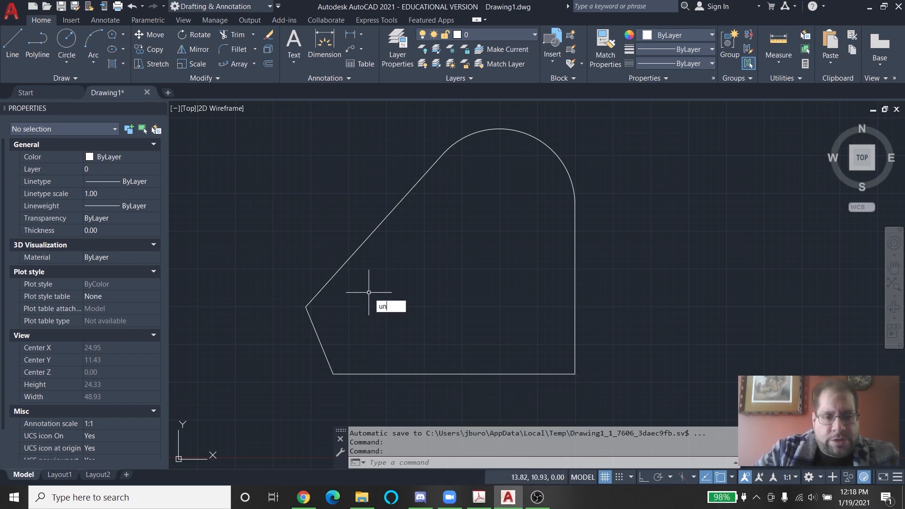
type("s")
key("Return")
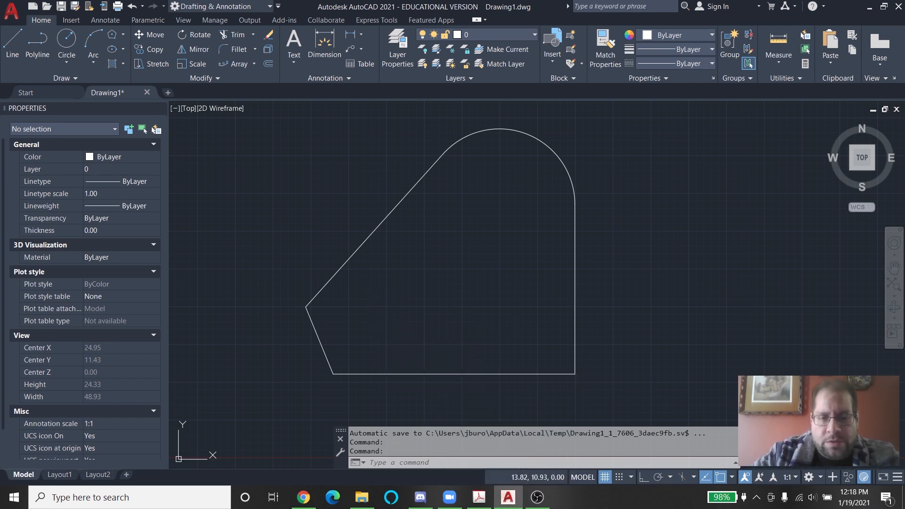
left_click(397, 191)
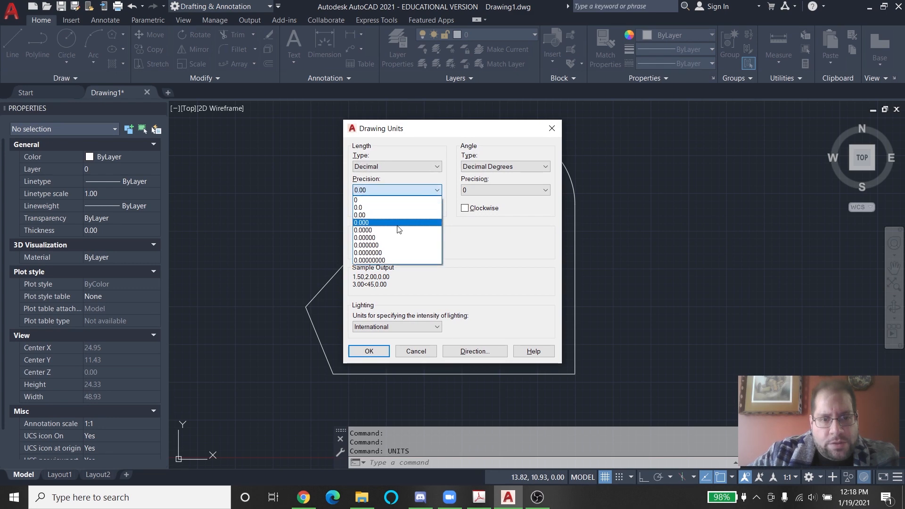
left_click(401, 234)
left_click(369, 352)
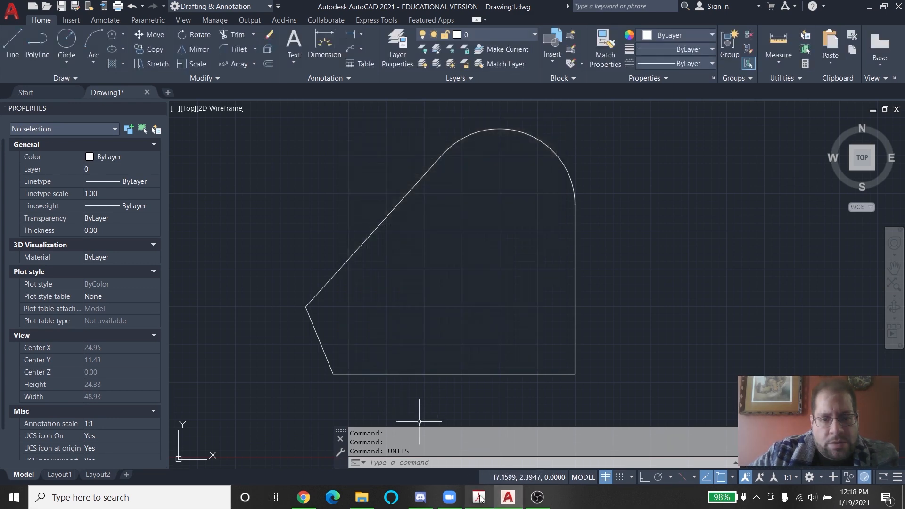
- Switch to Acrobat, go to page 5 of the practice book, and read the PlotMe plotting task and its highlighted settings
key("alt+Tab")
scroll(495, 316, "down", 3)
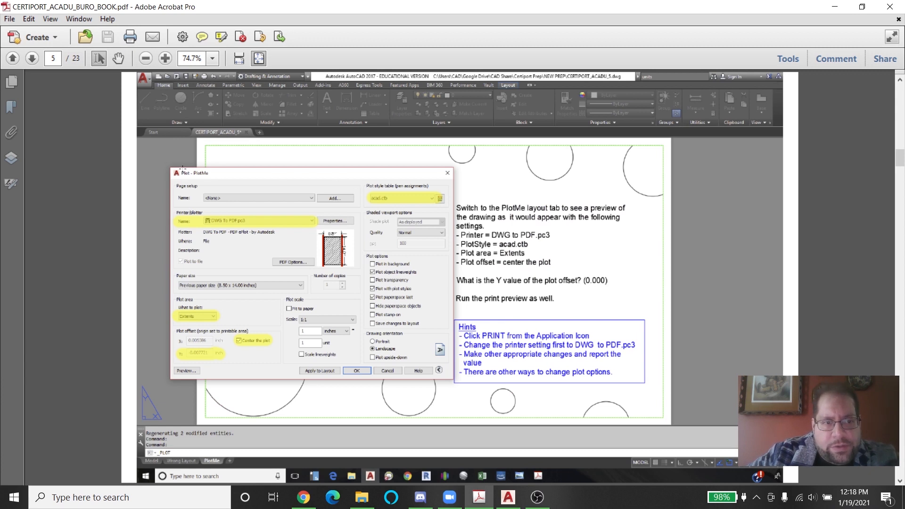
left_click_drag(166, 164, 457, 392)
left_click(490, 386)
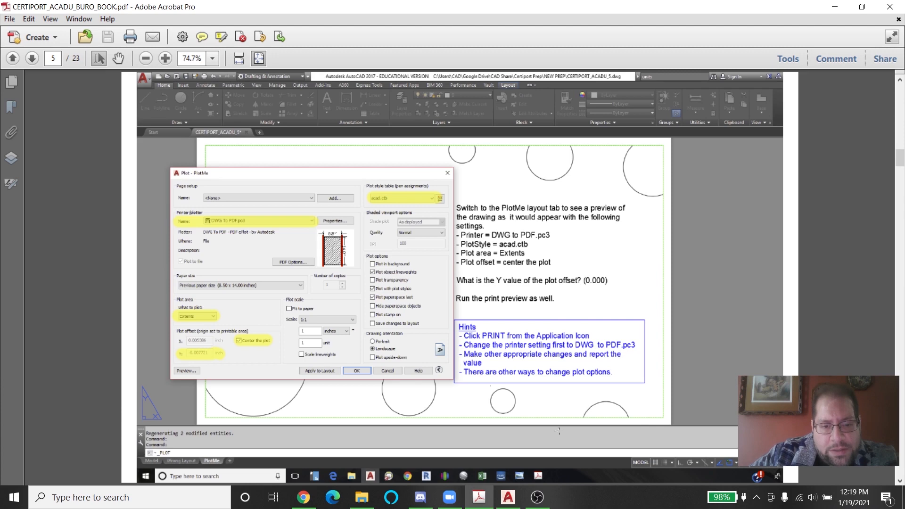
- Open CERTIPORT_ACADU_6.dwg and CERTIPORT_ACADU_5.dwg from the student folder, and read the plotting task in CERTIPORT_ACADU_5
left_click(362, 498)
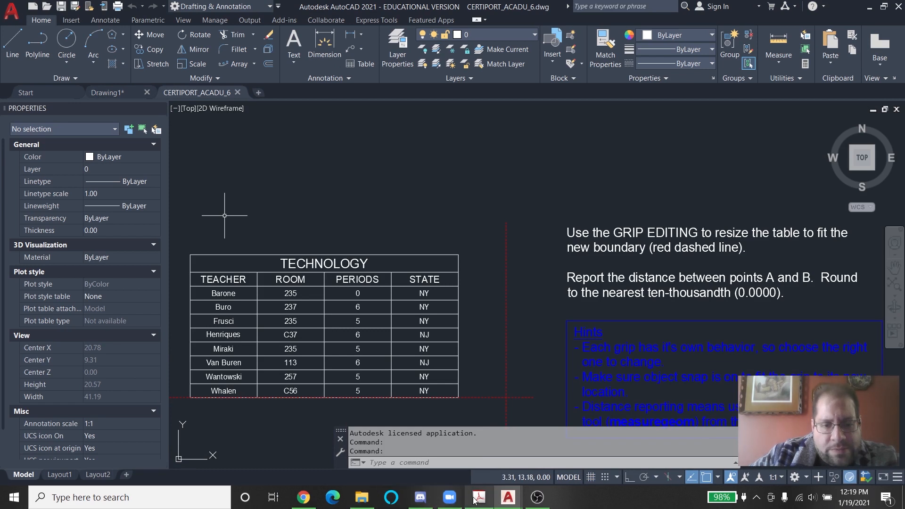
mouse_move(510, 503)
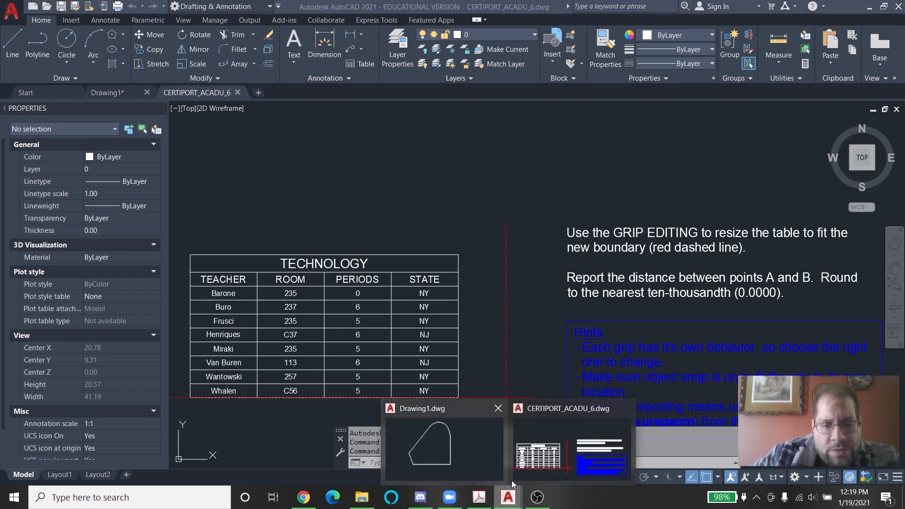
left_click(362, 497)
left_click(213, 222)
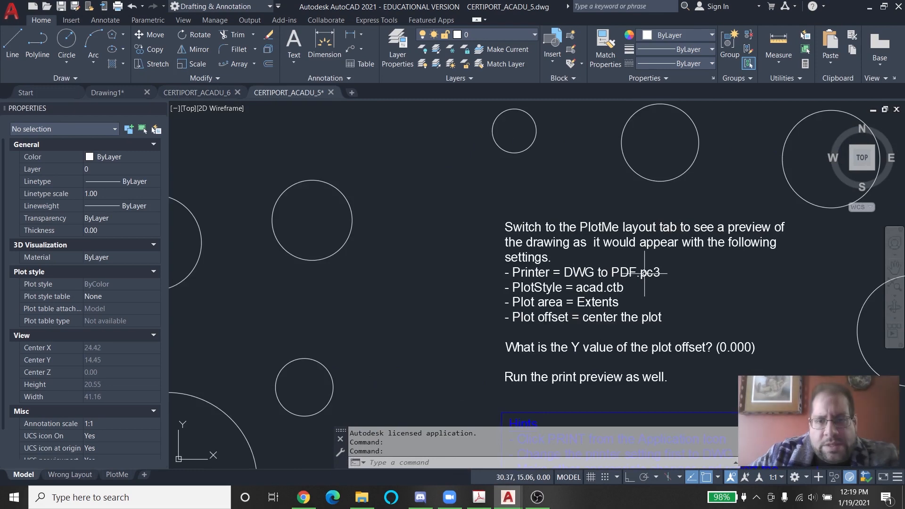
scroll(642, 274, "down", 2)
middle_click_drag(642, 274, 531, 221)
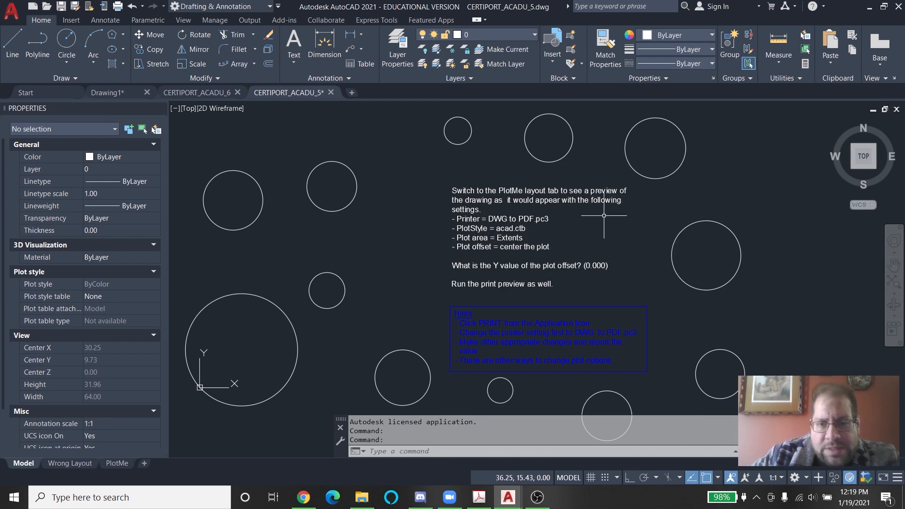
- Look at Wrong Layout, then make PlotMe the active layout
left_click(61, 463)
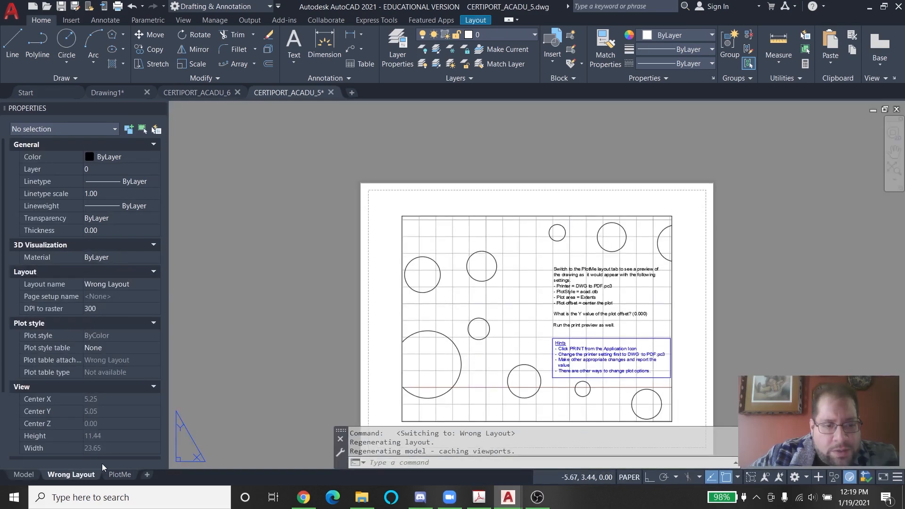
left_click(119, 475)
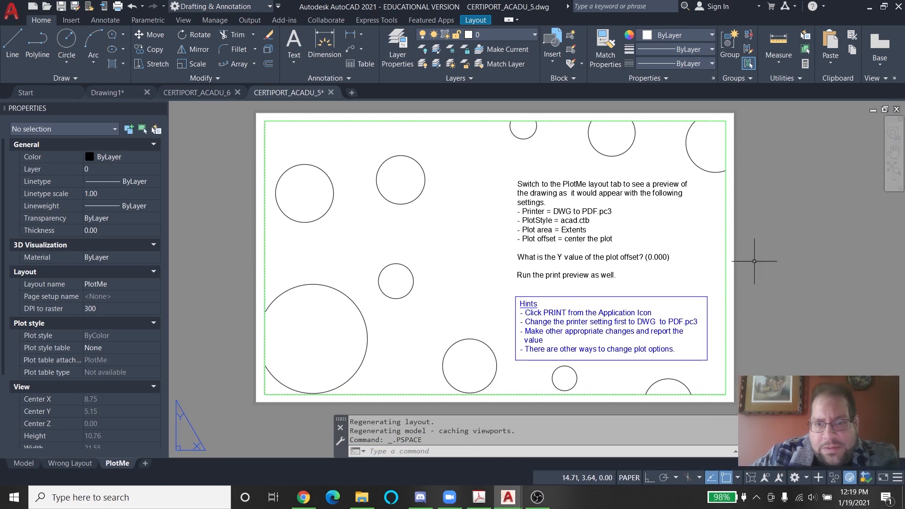
middle_click_drag(602, 217, 736, 216)
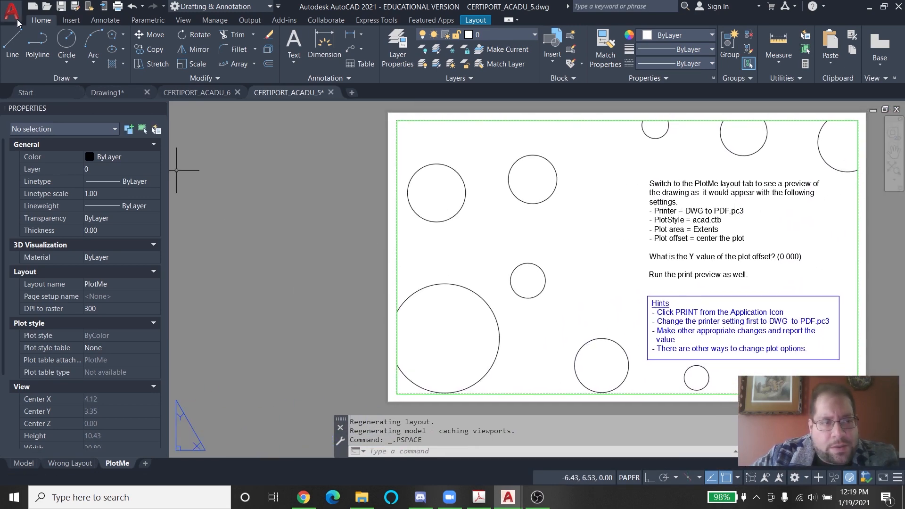
- Start a single-sheet plot of PlotMe with the printer DWG To PDF.pc3 and the plot style table acad.ctb
left_click(11, 11)
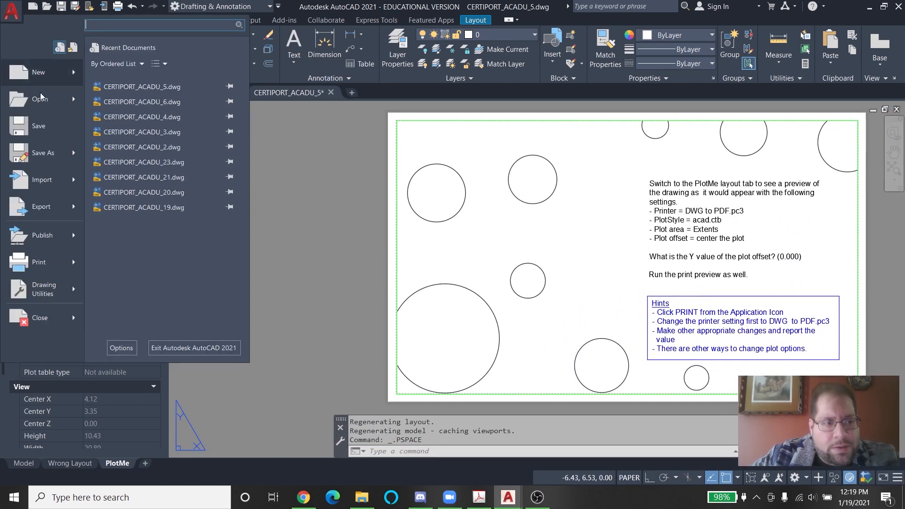
left_click(40, 262)
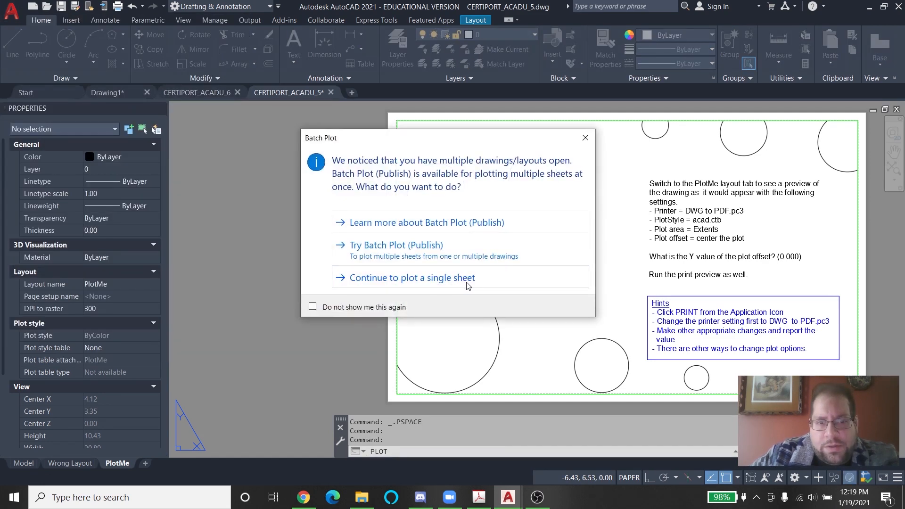
left_click(469, 281)
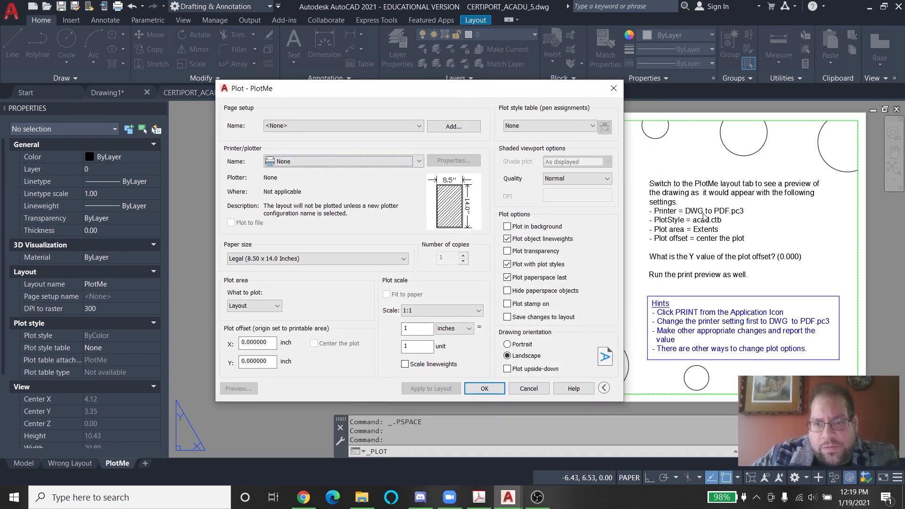
left_click(318, 162)
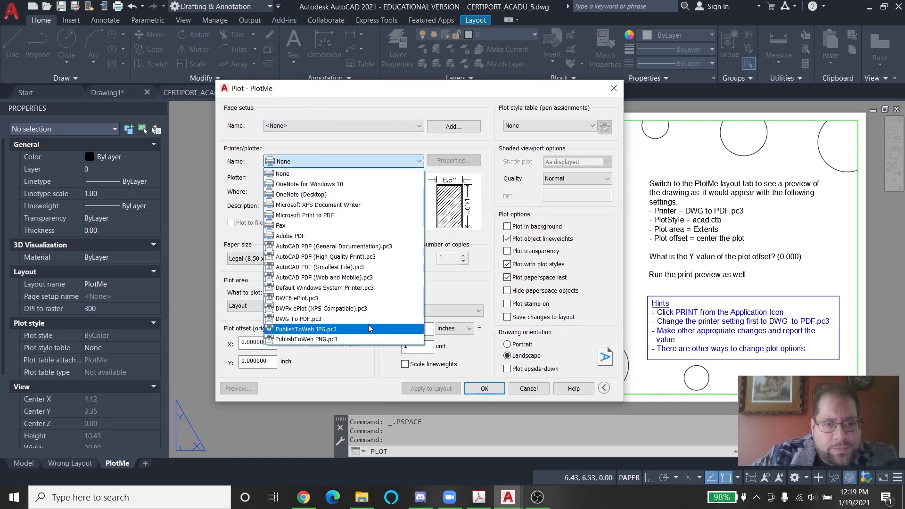
left_click(367, 321)
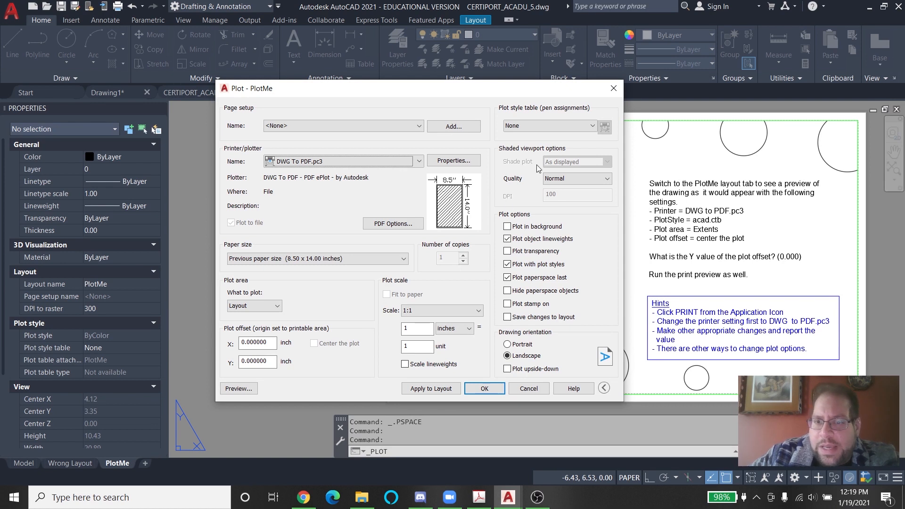
left_click(545, 126)
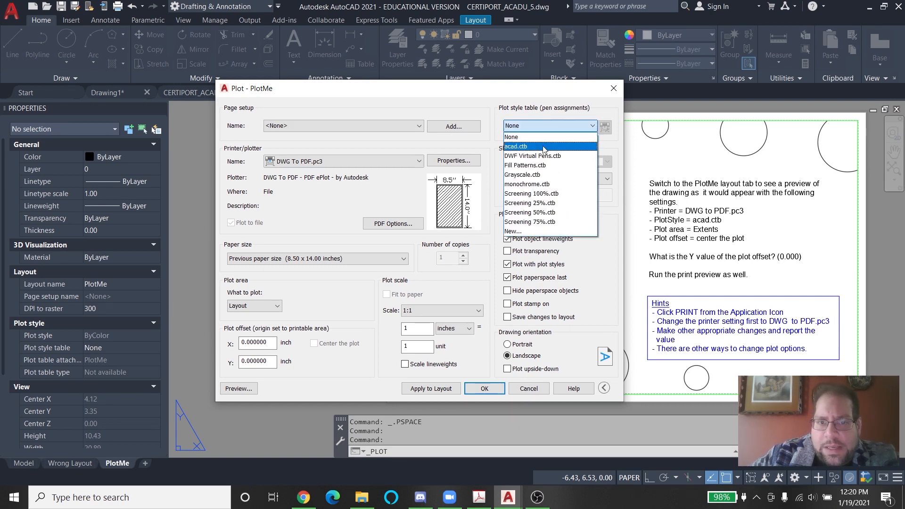
left_click(545, 147)
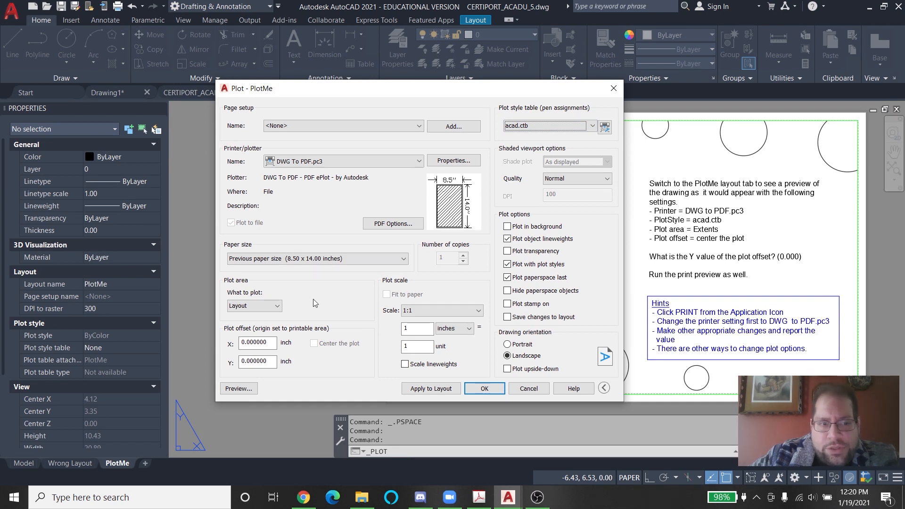
- Set the plot area to Extents and center the plot on the sheet
left_click(276, 306)
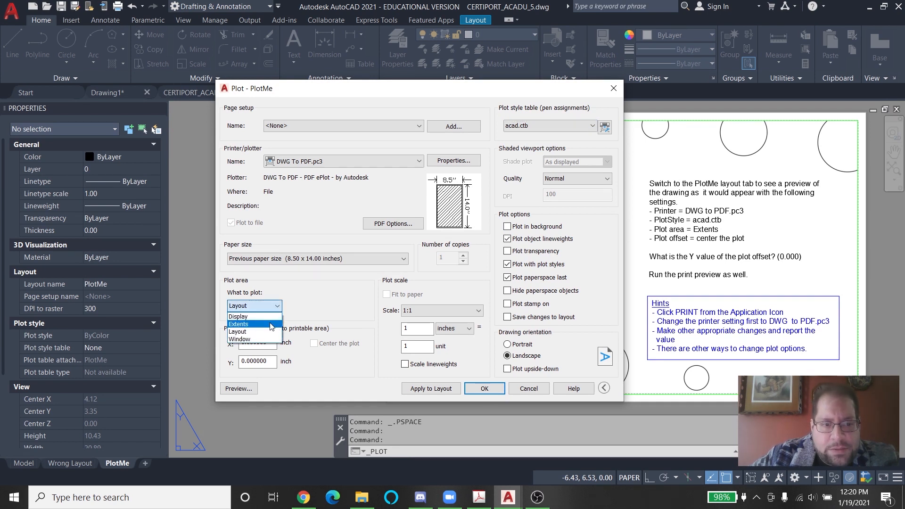
left_click(272, 325)
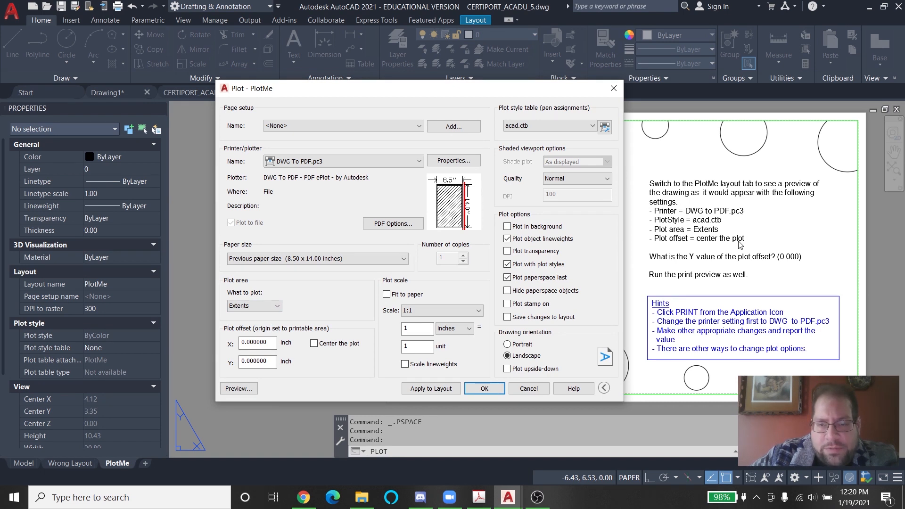
left_click(273, 345)
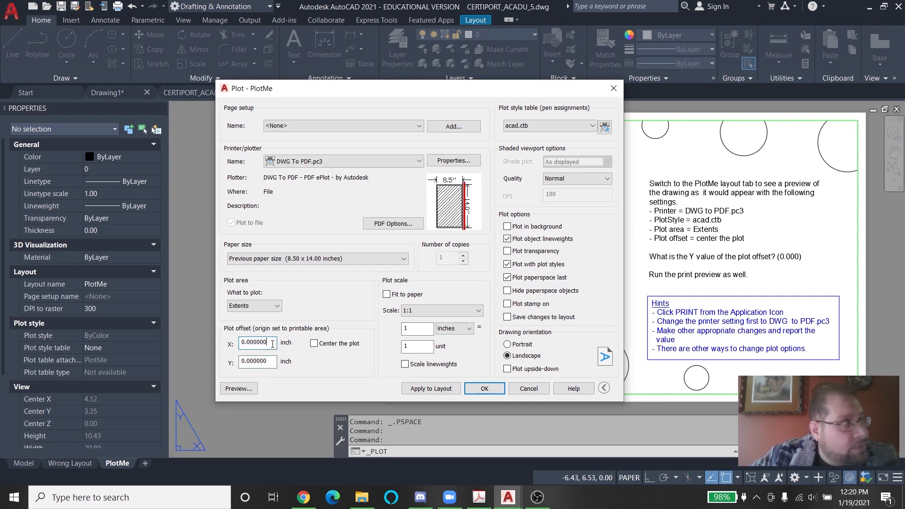
left_click(313, 344)
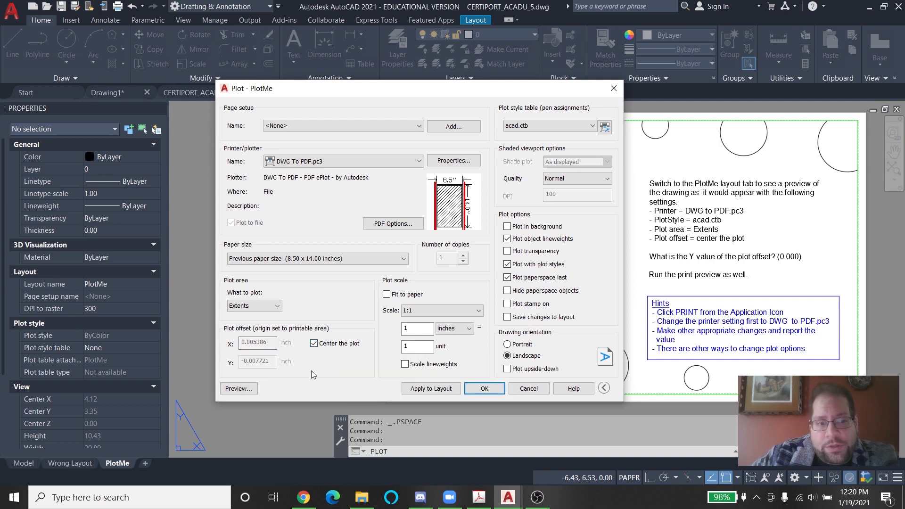
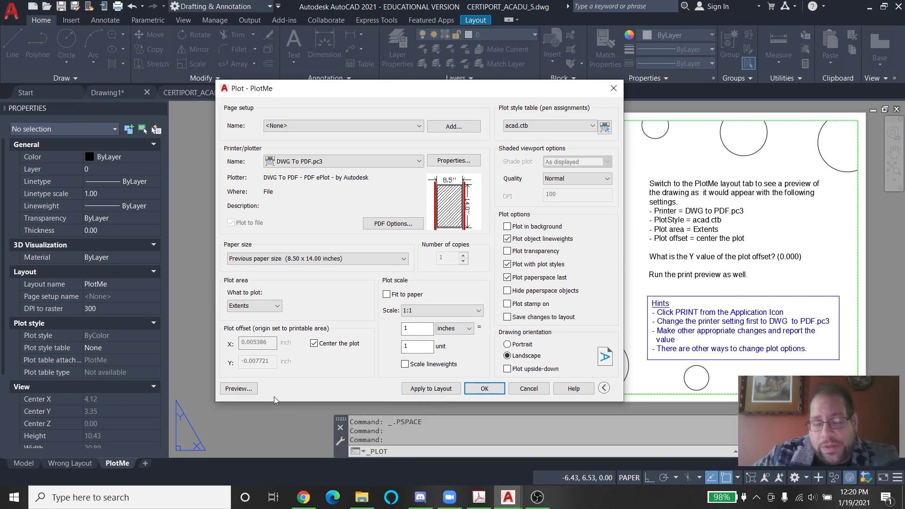
- Preview the PlotMe plot, check its Y plot offset, and leave the plot setup without plotting
left_click(239, 389)
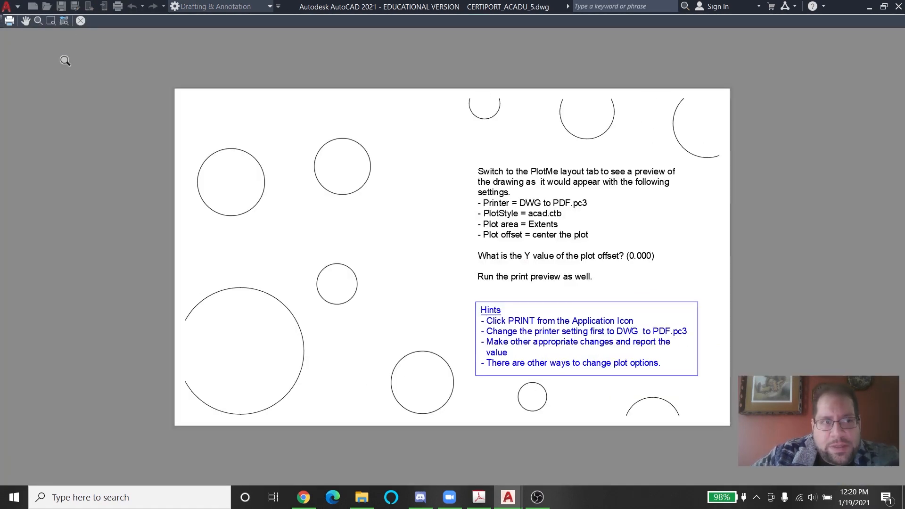
left_click(81, 21)
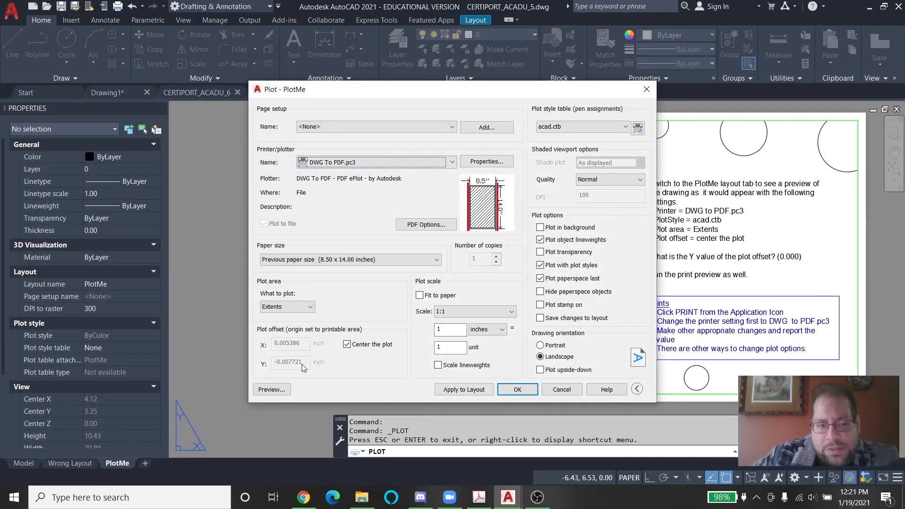
left_click(563, 389)
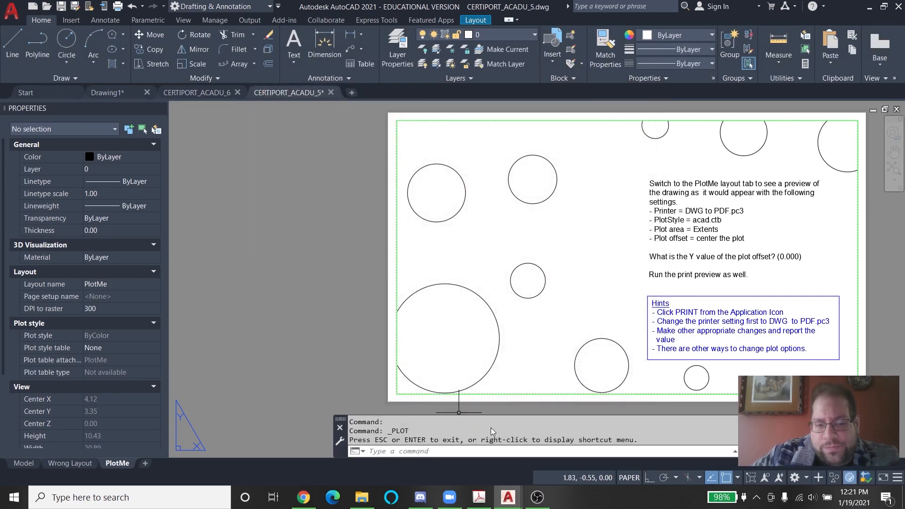
- Close CERTIPORT_ACADU_5.dwg without saving and read the table task in CERTIPORT_ACADU_6.dwg
left_click(331, 93)
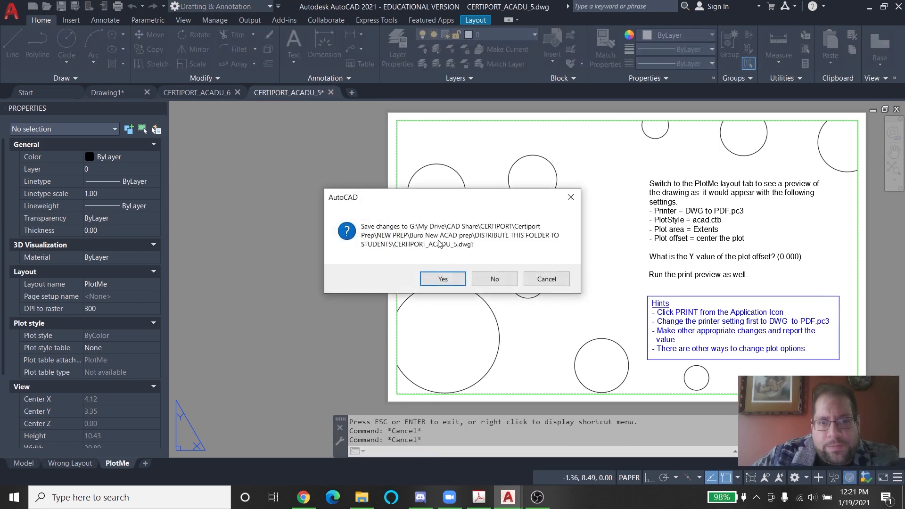
left_click(483, 278)
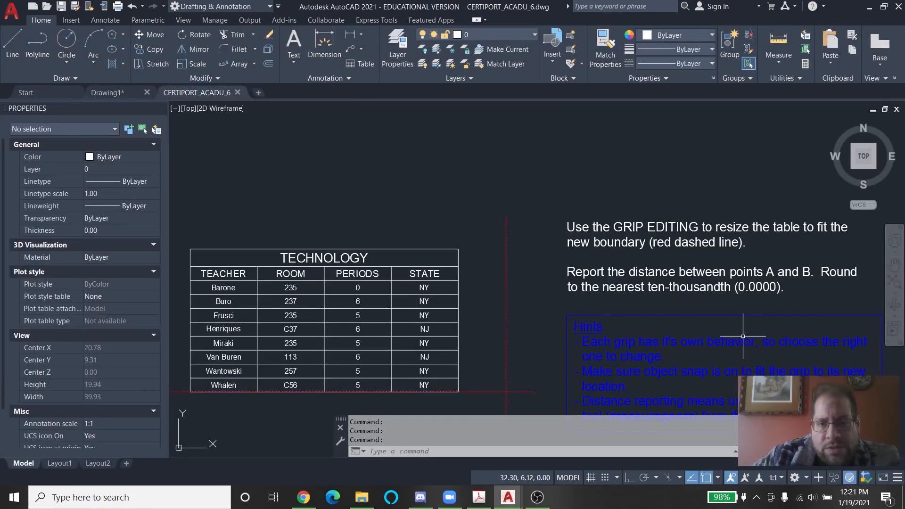
middle_click_drag(739, 338, 710, 296)
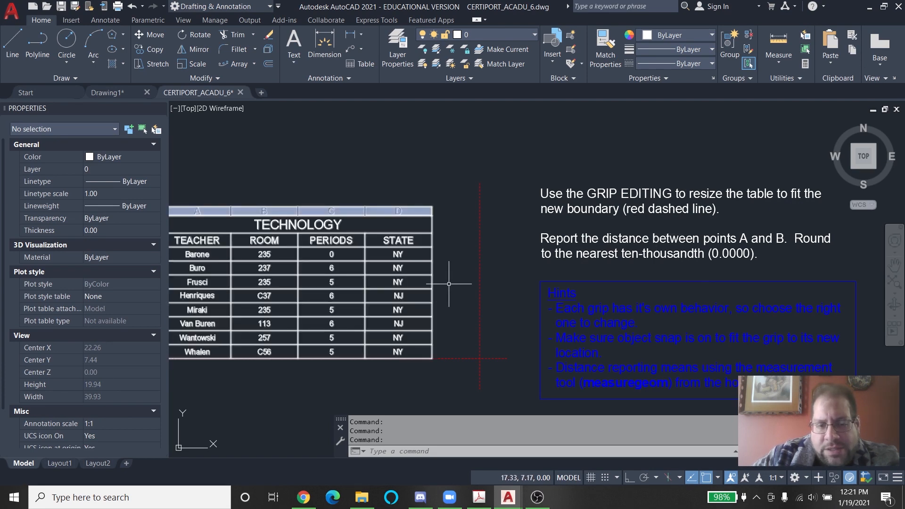
- Stretch the TECHNOLOGY table by its lower-right corner grip to the intersection of the red dashed boundary lines
middle_click_drag(453, 304, 528, 289)
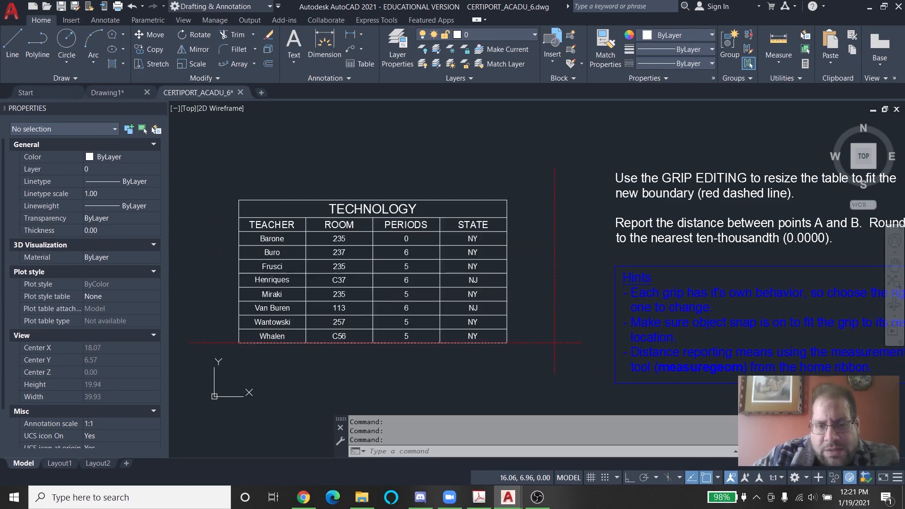
left_click(503, 275)
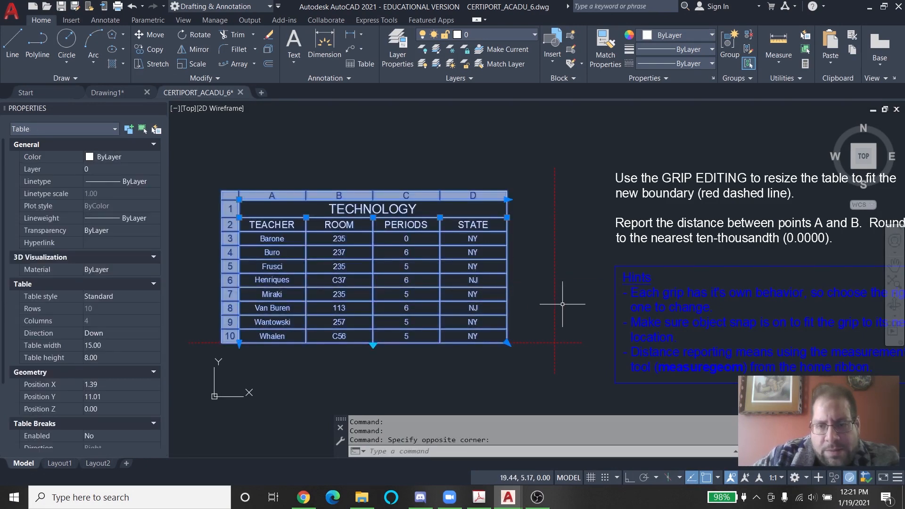
middle_click_drag(551, 293, 497, 301)
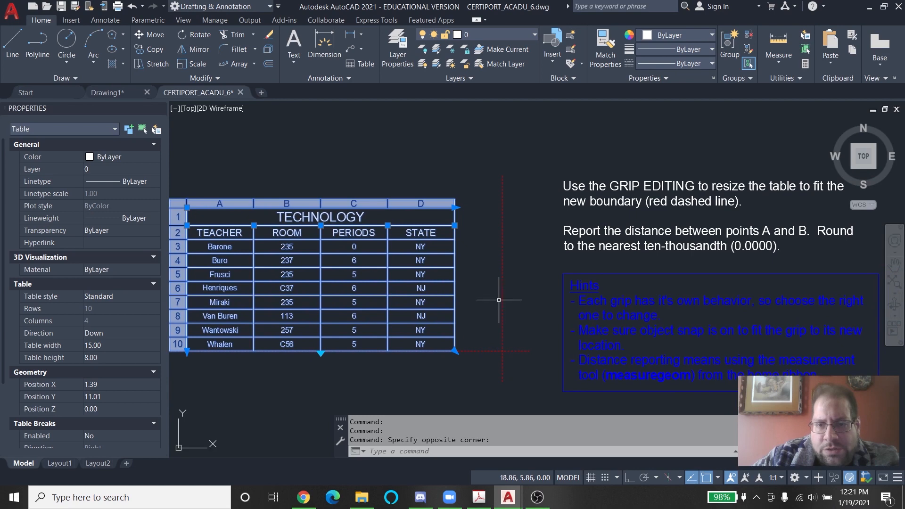
left_click(455, 351)
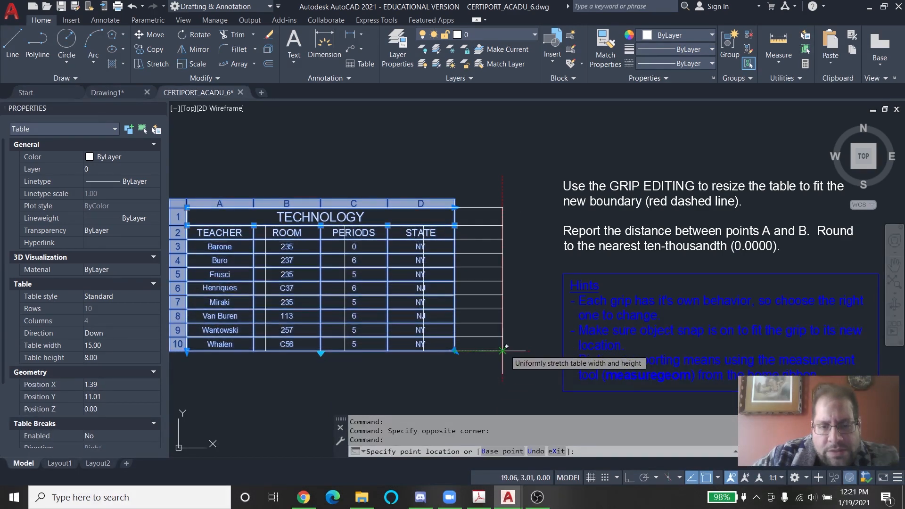
left_click(502, 351)
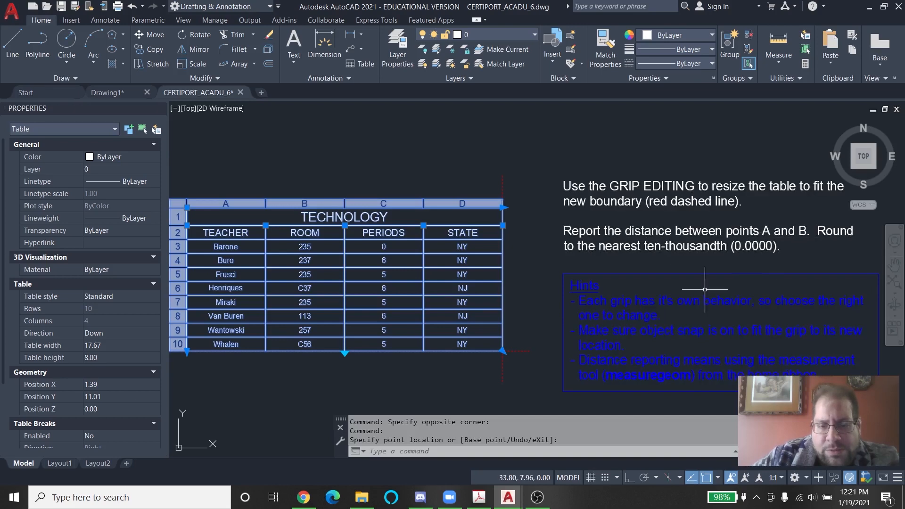
- Switch to the practice book PDF in Adobe Acrobat and locate points A and B of the table on page 6
left_click(480, 500)
scroll(479, 409, "down", 1)
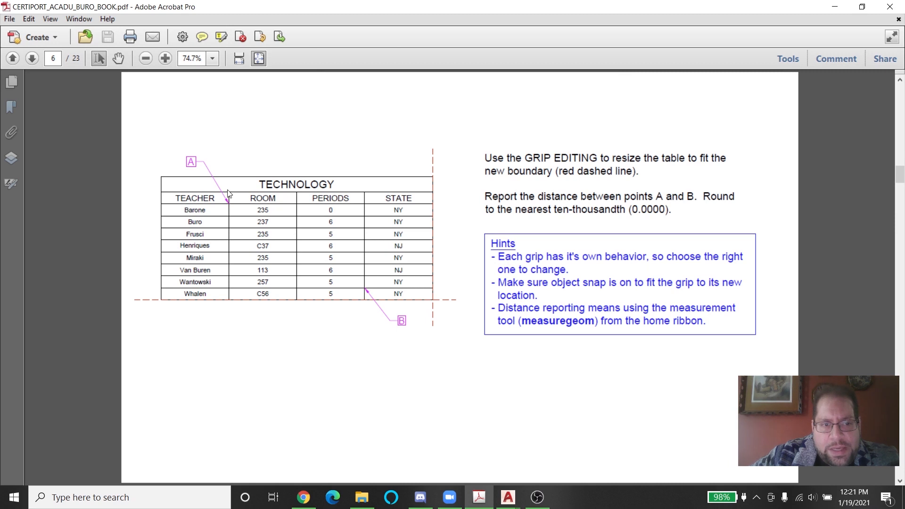
left_click_drag(221, 194, 240, 209)
left_click_drag(375, 295, 376, 296)
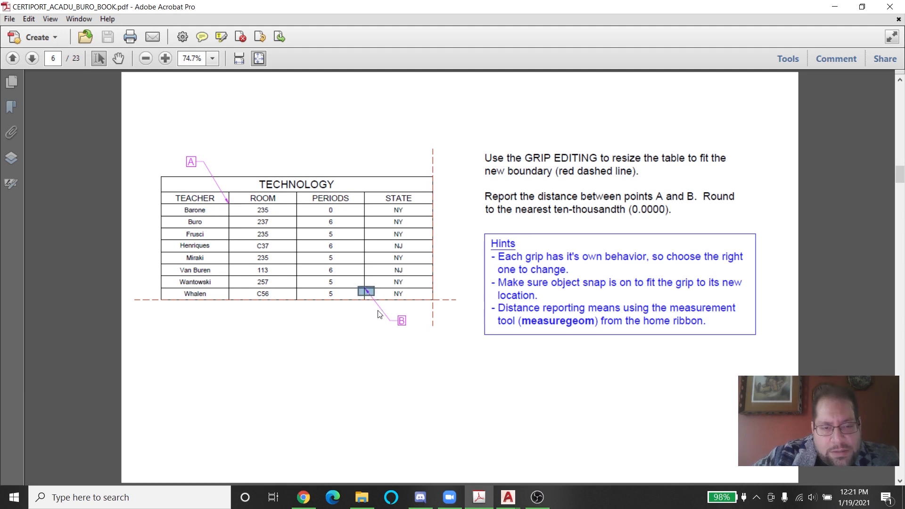
- Return to AutoCAD and set the drawing units' length precision to 0.0000
mouse_move(486, 508)
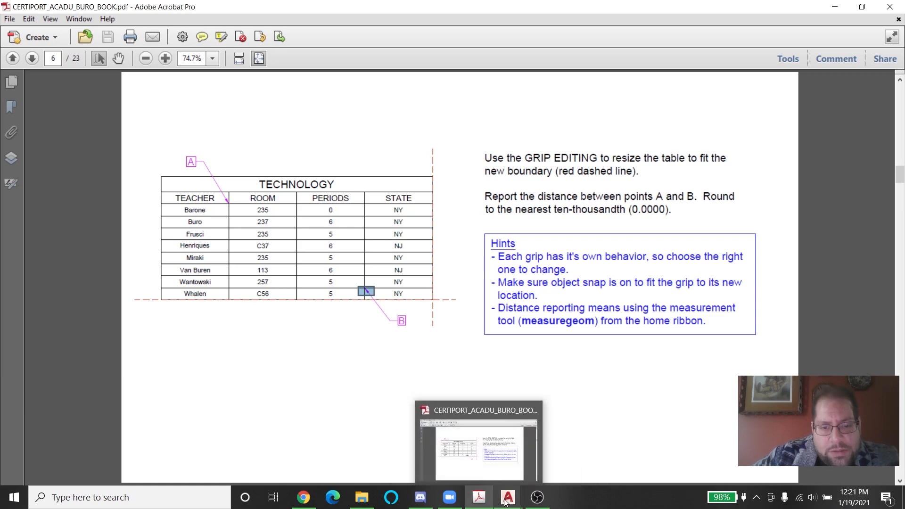
left_click(533, 451)
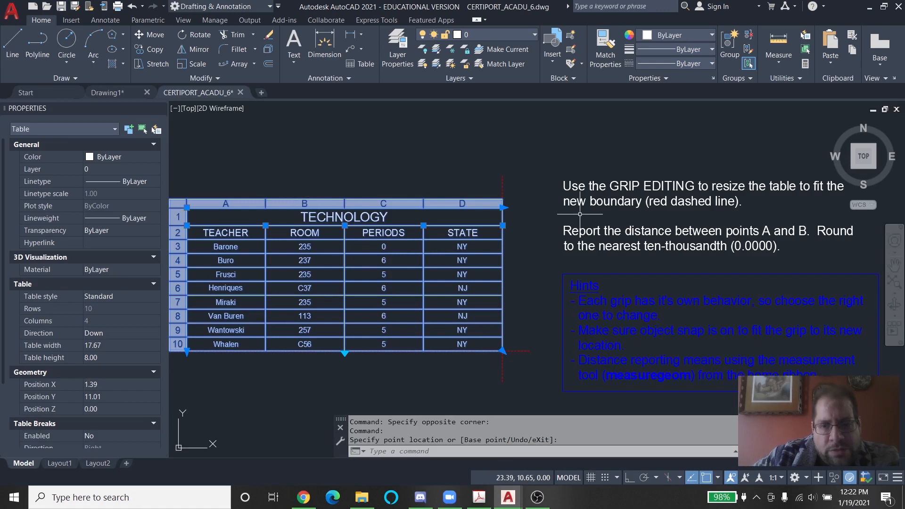
type("unti")
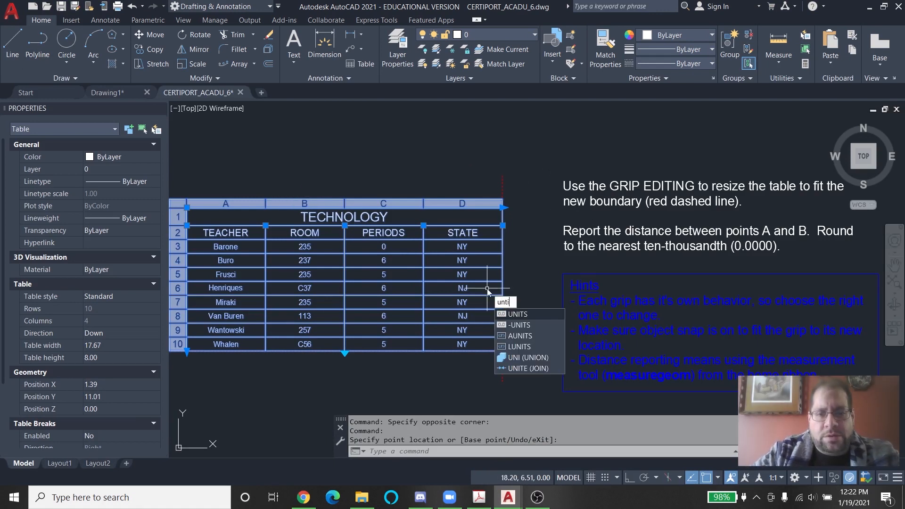
key("BackSpace")
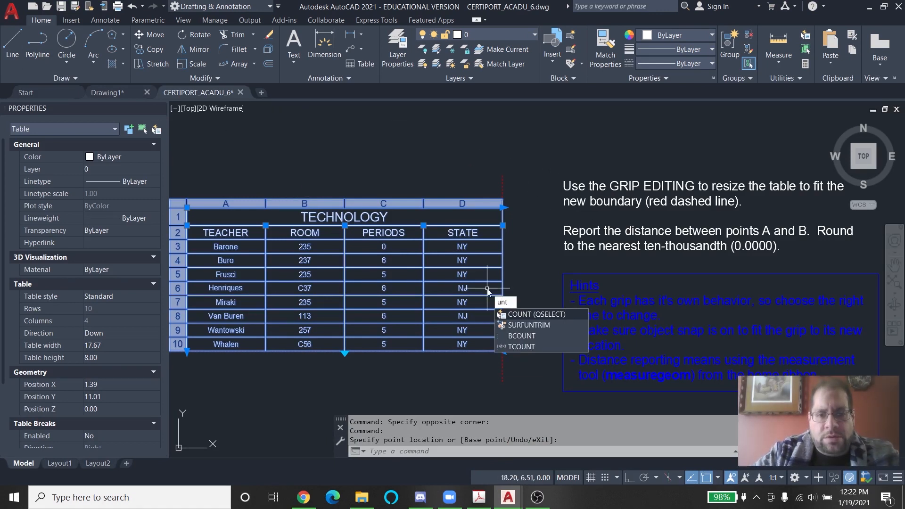
key("BackSpace")
type("its")
key("Return")
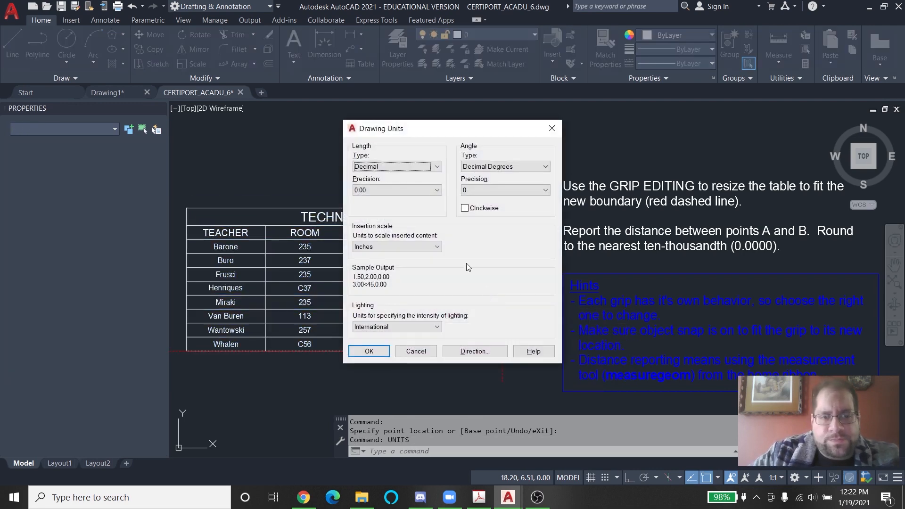
left_click(415, 190)
left_click(397, 228)
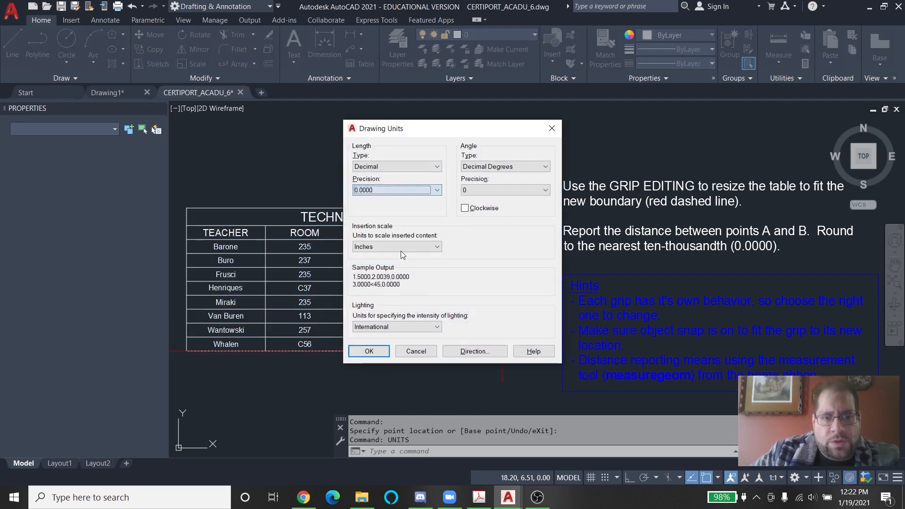
left_click(380, 349)
- Measure the distance from the TEACHER/ROOM column line just below the header row to the PERIODS/STATE column line at the last row's upper edge
left_click(765, 54)
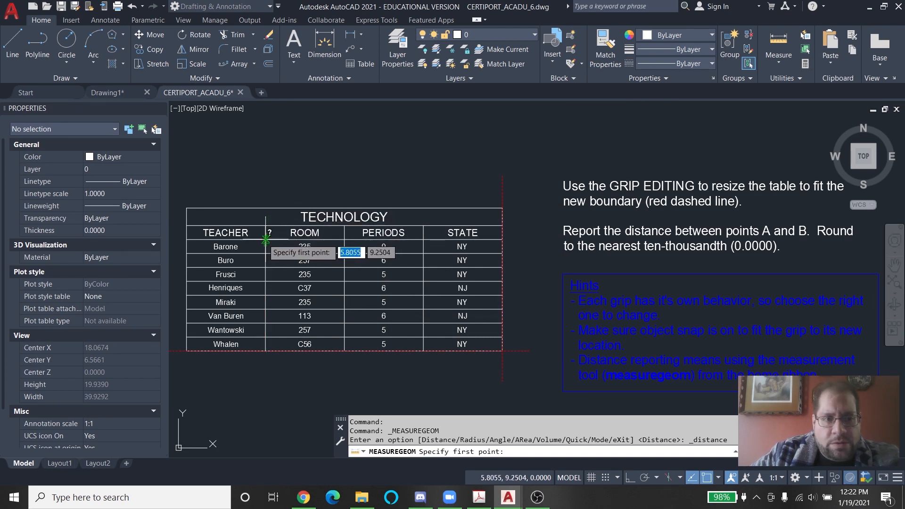
left_click(266, 239)
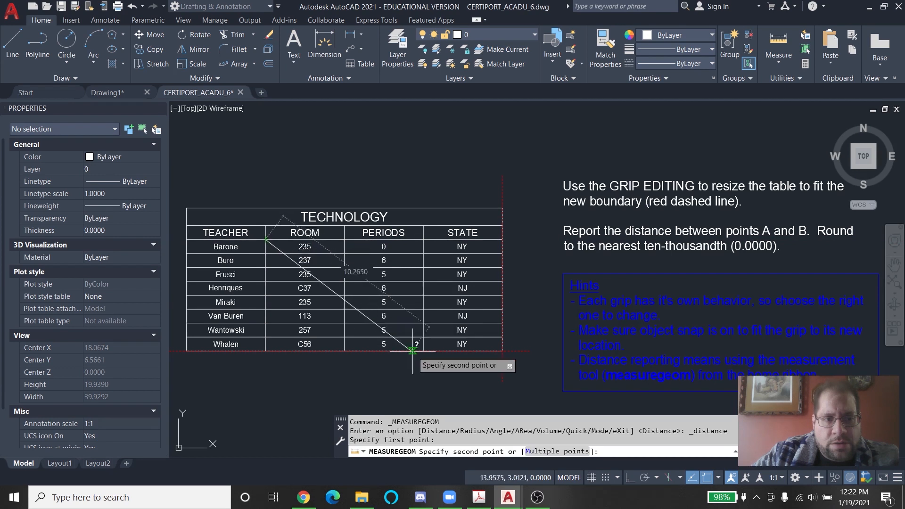
left_click(423, 337)
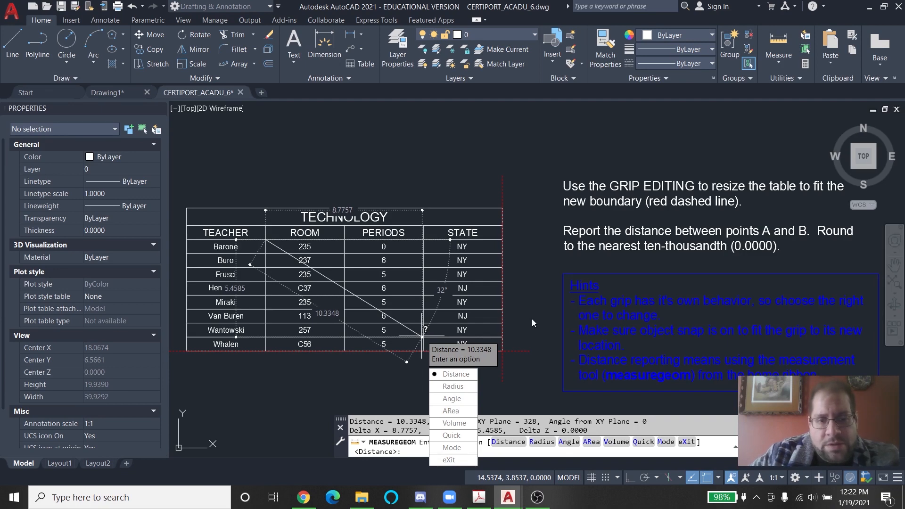
scroll(471, 315, "up", 5)
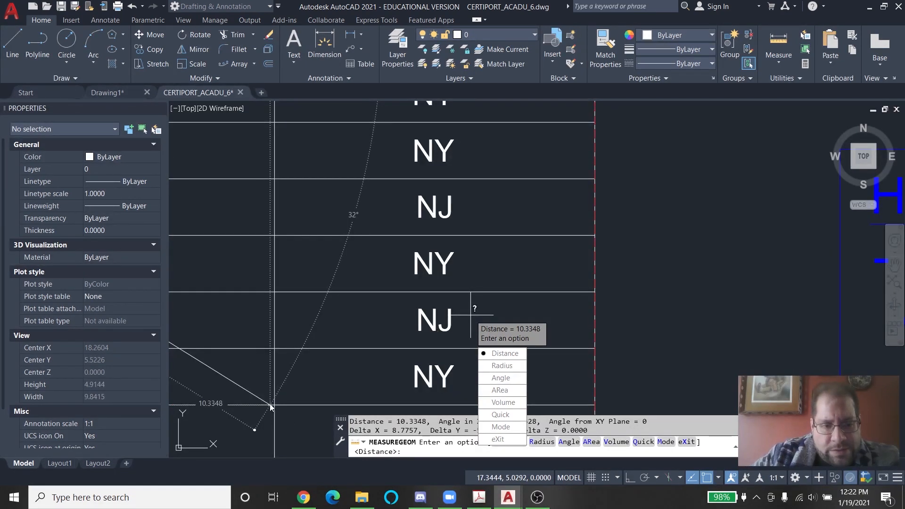
key("Escape")
key("Escape")
key("Escape")
scroll(292, 360, "down", 6)
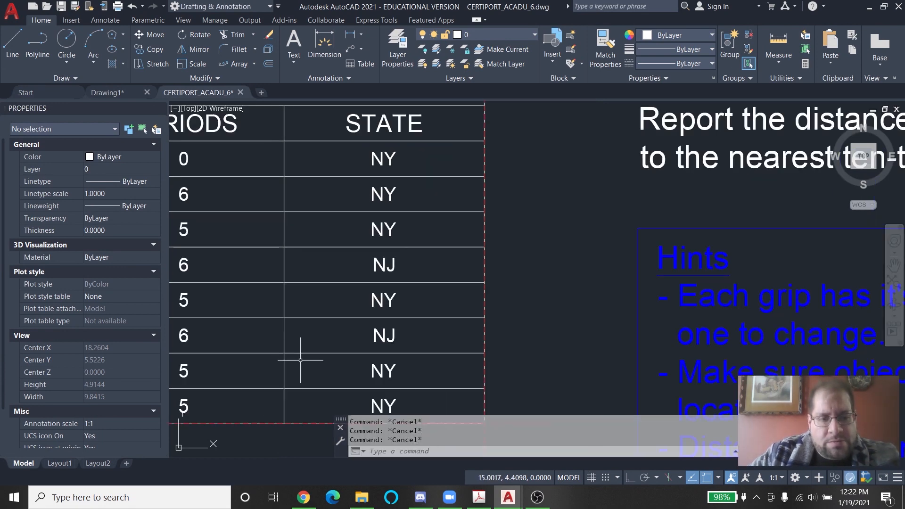
mouse_move(304, 346)
middle_mouse_down()
mouse_move(372, 307)
mouse_move(399, 317)
middle_mouse_up()
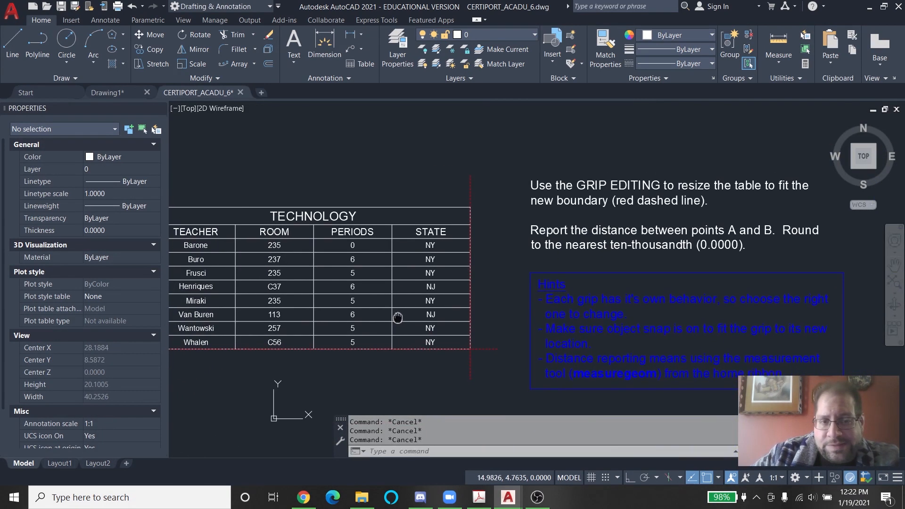
- Close CERTIPORT_ACADU_6.dwg without saving and go to page 7 of the practice book PDF in Adobe Acrobat
left_click(240, 92)
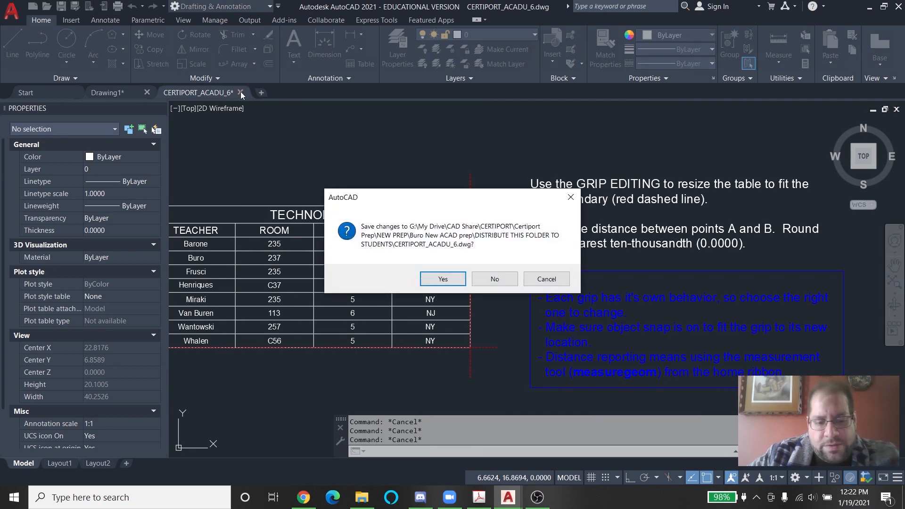
key("n")
left_click(479, 498)
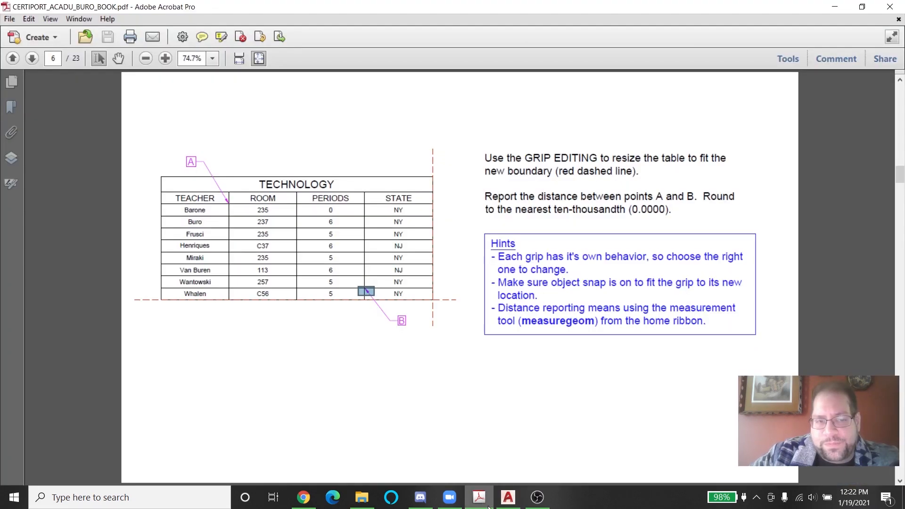
scroll(390, 322, "down", 3)
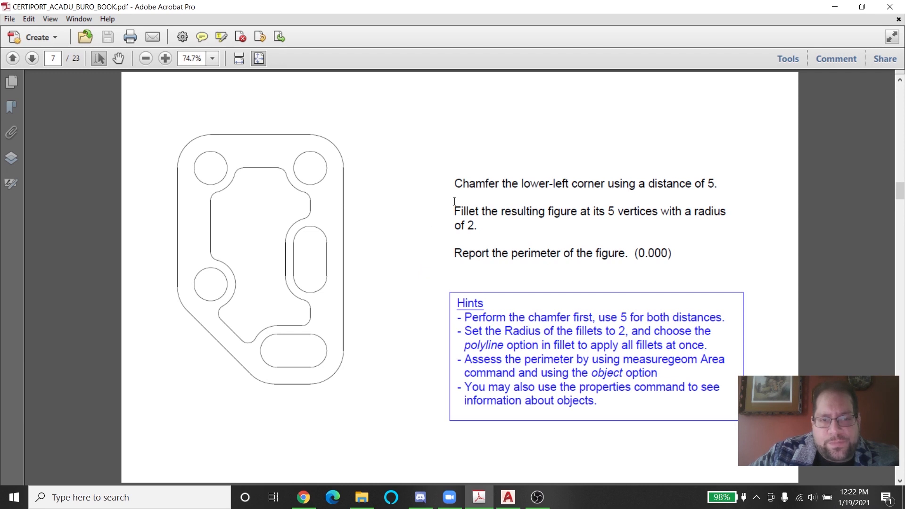
- Study the task on page 7: the target figure, the corner to chamfer, the five vertices to fillet and the perimeter to report
mouse_move(151, 113)
left_mouse_down()
mouse_move(374, 395)
mouse_move(400, 408)
left_mouse_up()
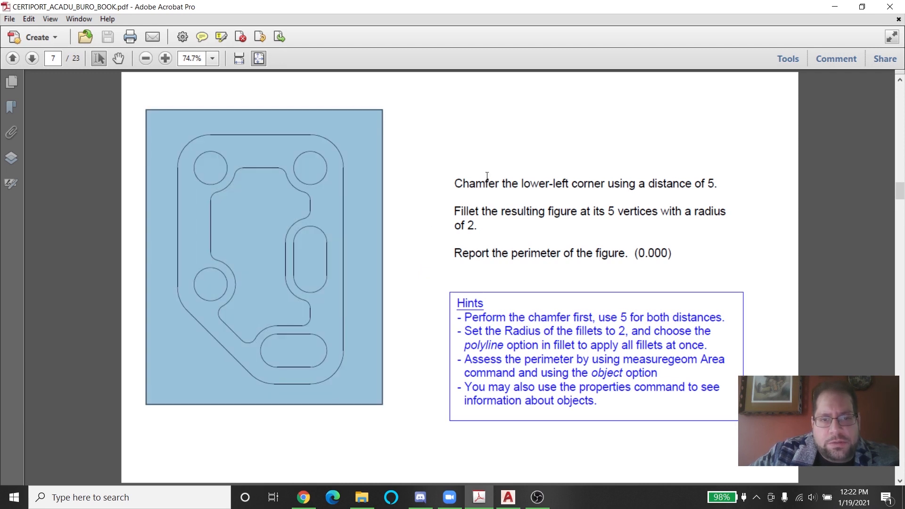
left_click_drag(436, 168, 744, 302)
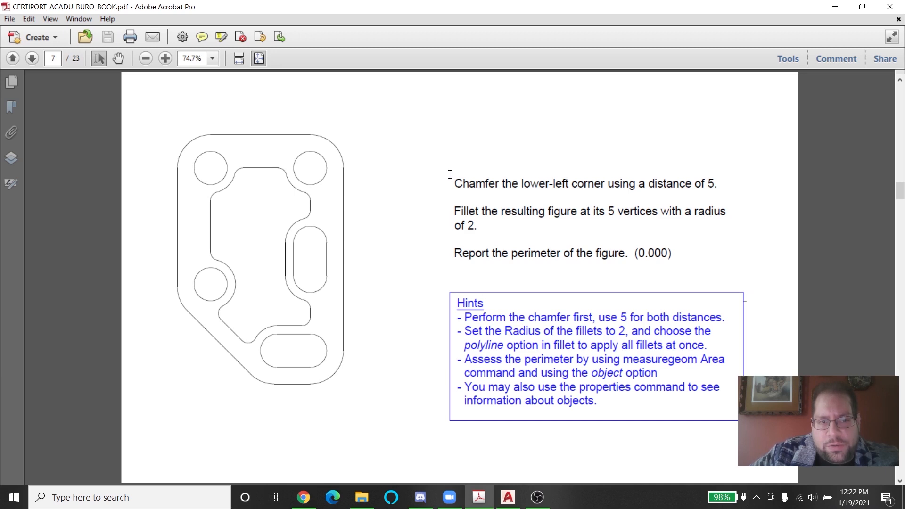
mouse_move(179, 109)
left_mouse_down()
mouse_move(219, 190)
mouse_move(397, 401)
left_mouse_up()
left_click(445, 335)
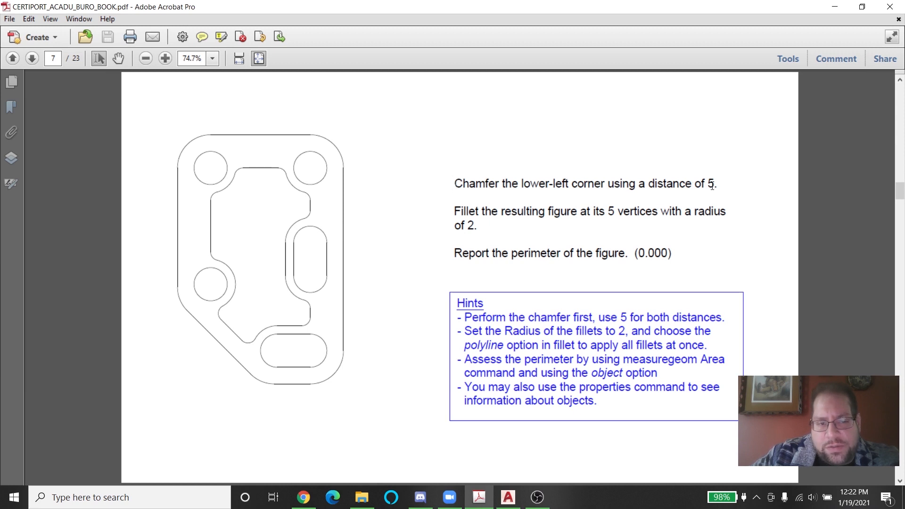
mouse_move(154, 320)
left_mouse_down()
mouse_move(222, 391)
mouse_move(245, 402)
mouse_move(225, 399)
left_mouse_up()
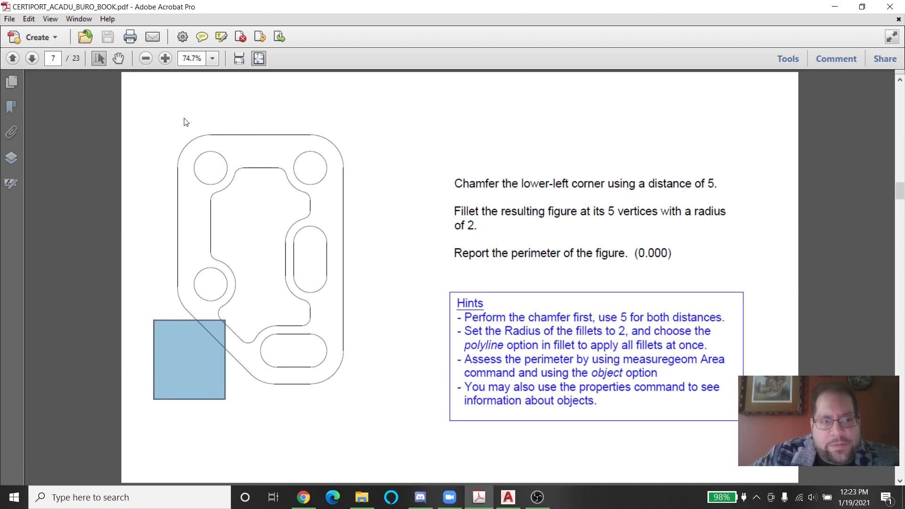
left_click_drag(164, 114, 218, 170)
left_click_drag(299, 114, 361, 175)
left_click_drag(320, 333, 377, 393)
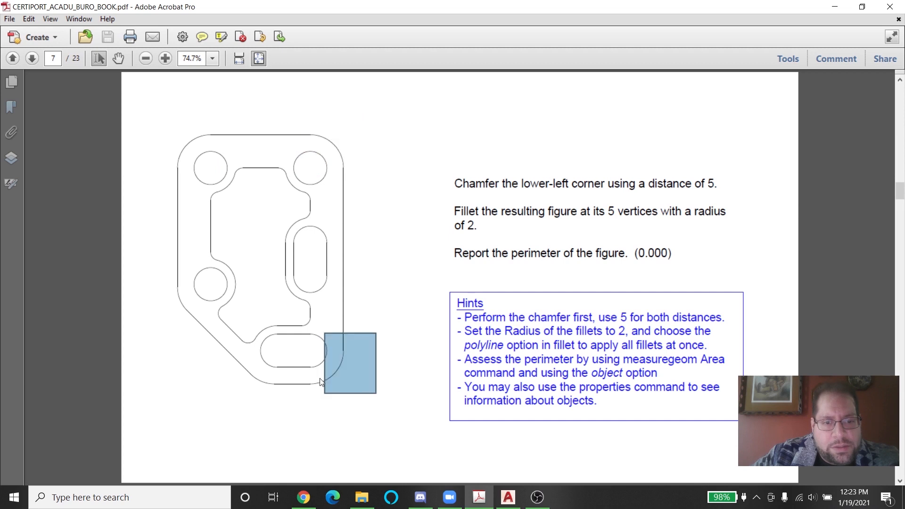
left_click_drag(195, 355, 289, 419)
left_click_drag(150, 270, 178, 305)
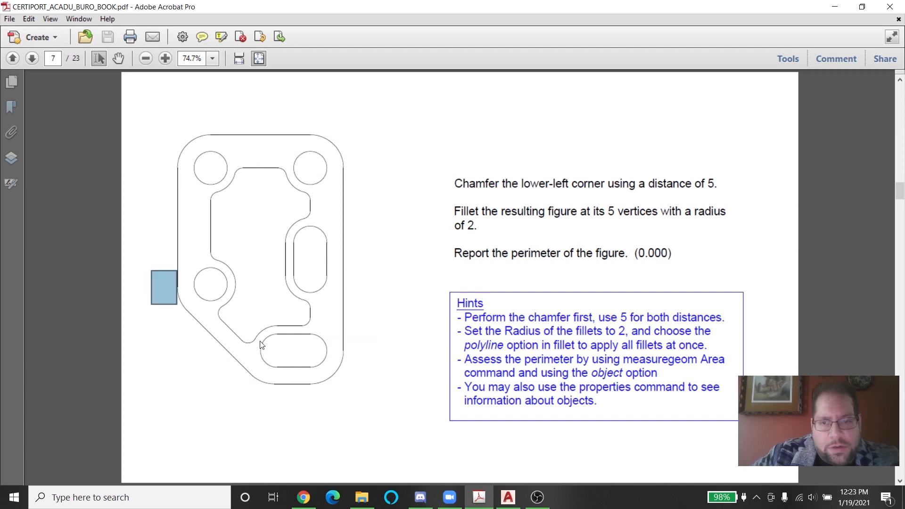
left_click_drag(443, 218, 512, 239)
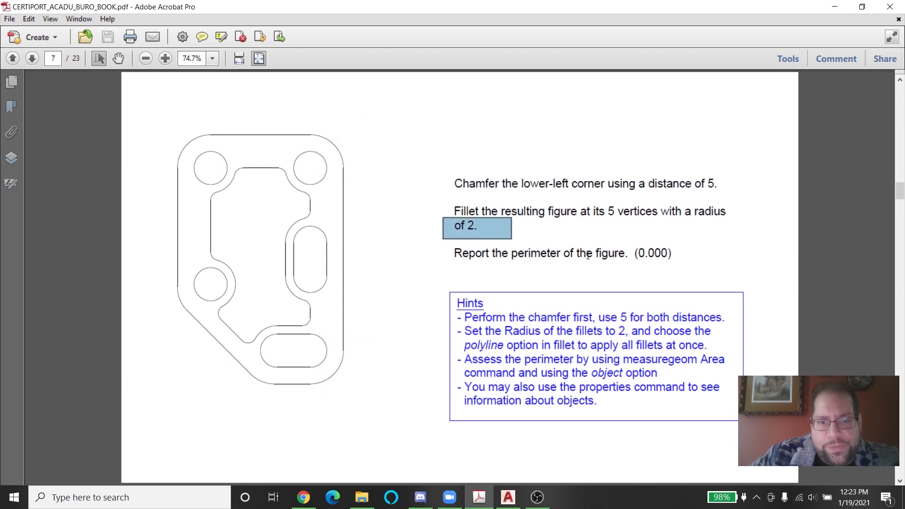
- Open CERTIPORT_ACADU_7.dwg from the DISTRIBUTE THIS FOLDER TO STUDENTS folder and frame the plate figure with its instructions
left_click(362, 498)
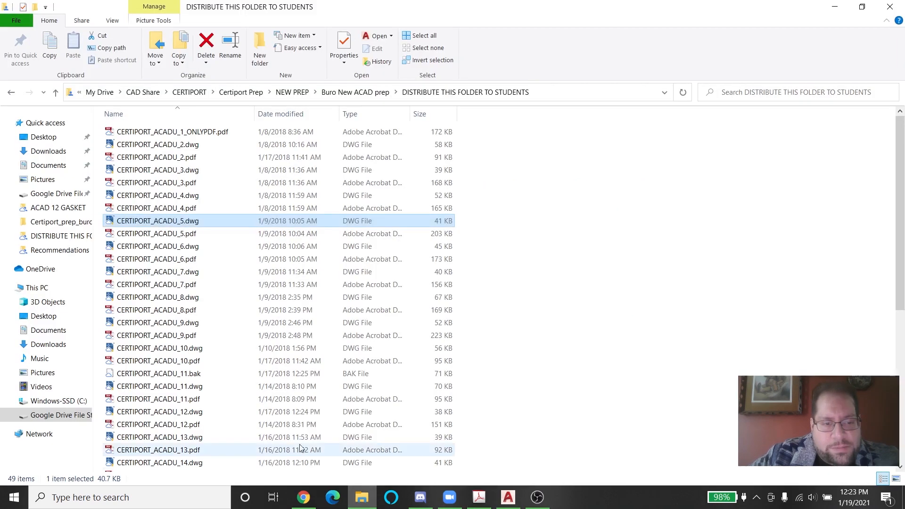
double_click(215, 272)
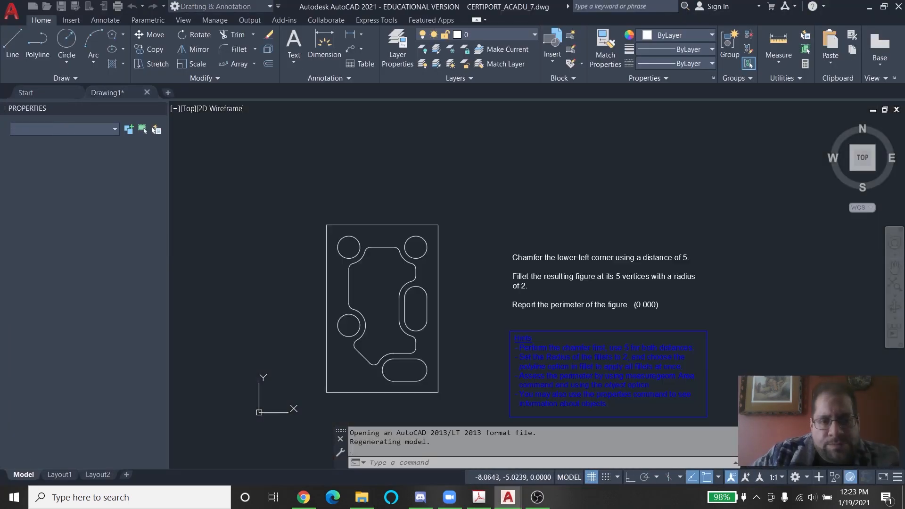
middle_click_drag(429, 314, 417, 272)
scroll(417, 271, "up", 2)
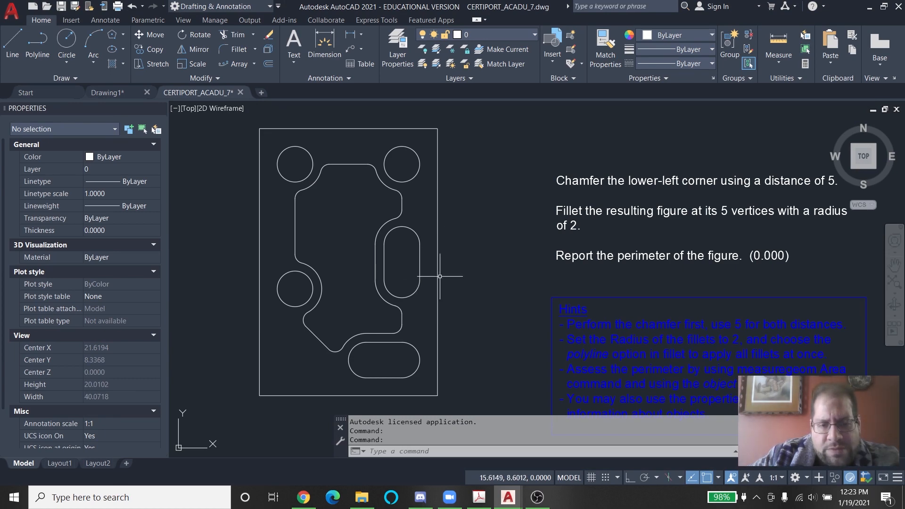
middle_click_drag(627, 180, 595, 172)
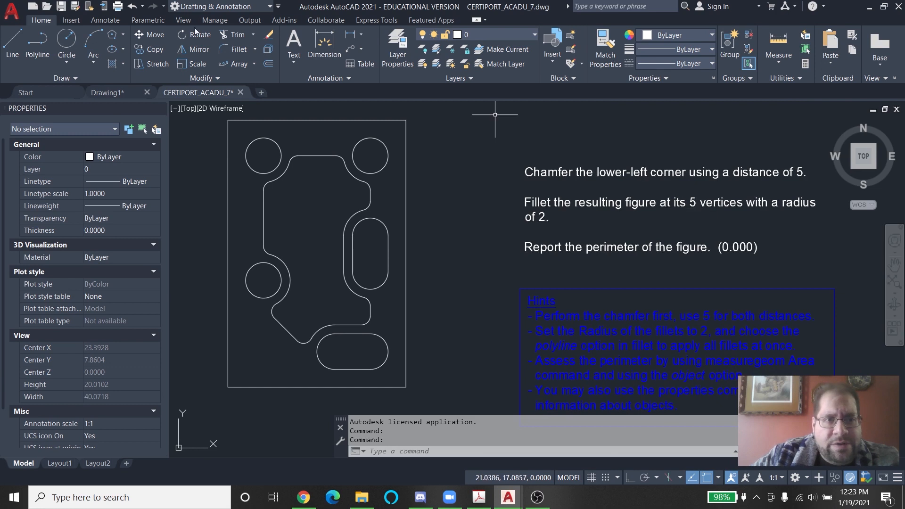
- Chamfer the lower-left corner of the plate's outer rectangle with both chamfer distances set to 5
left_click(254, 49)
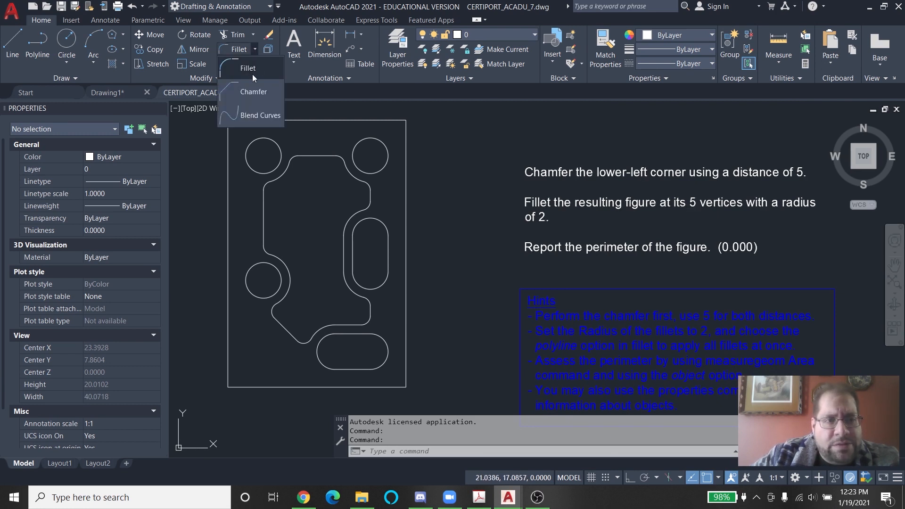
left_click(253, 92)
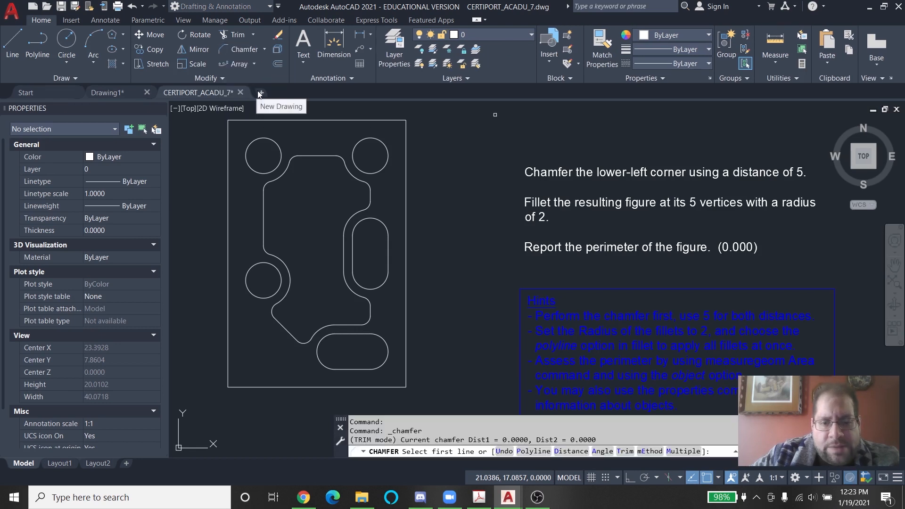
left_click(571, 451)
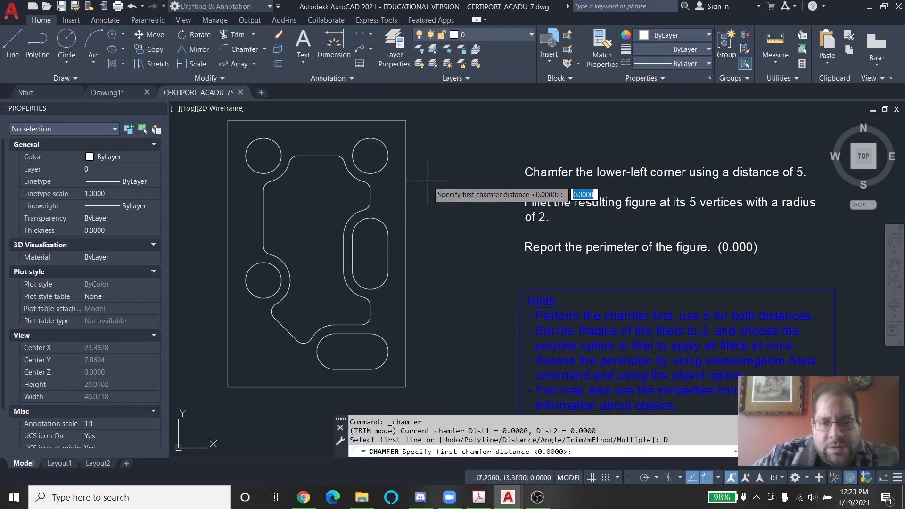
type("5")
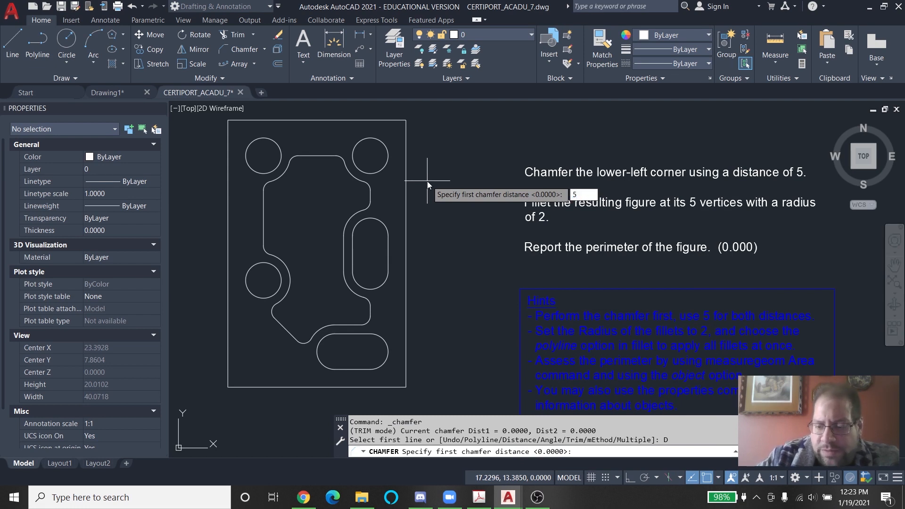
key("Return")
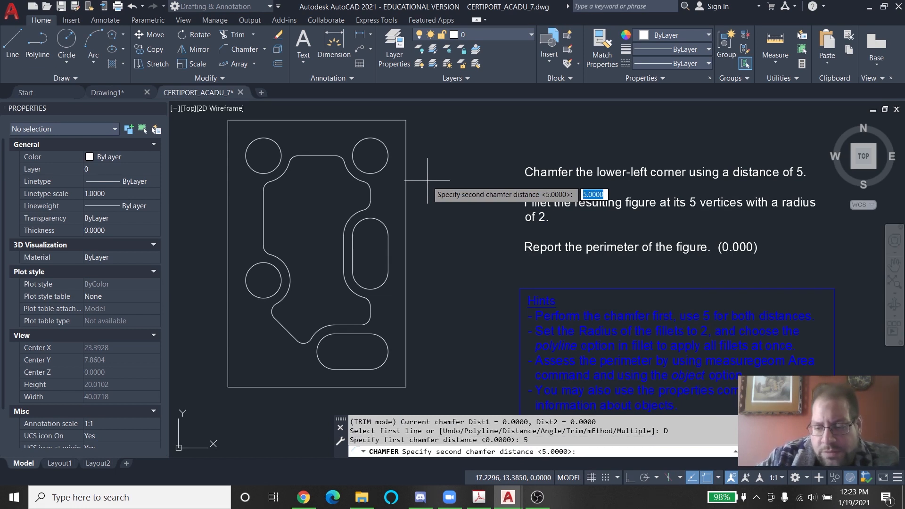
key("Return")
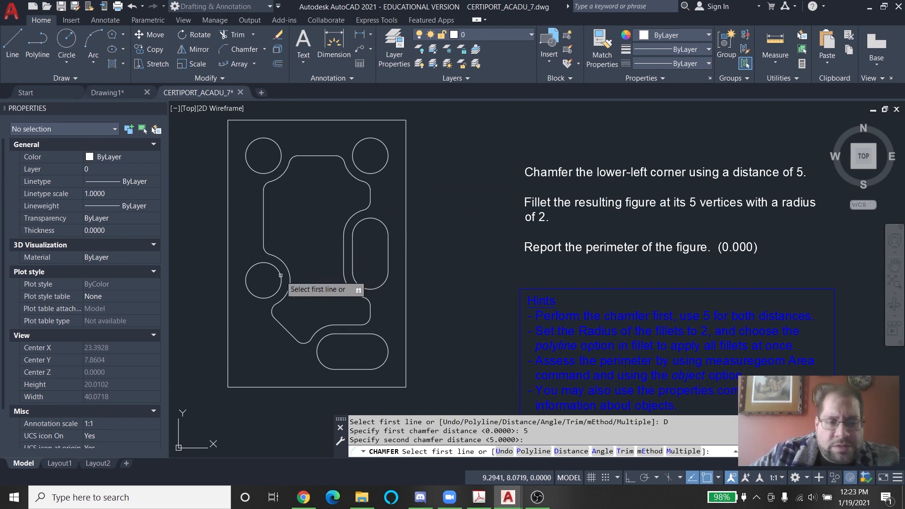
left_click(227, 306)
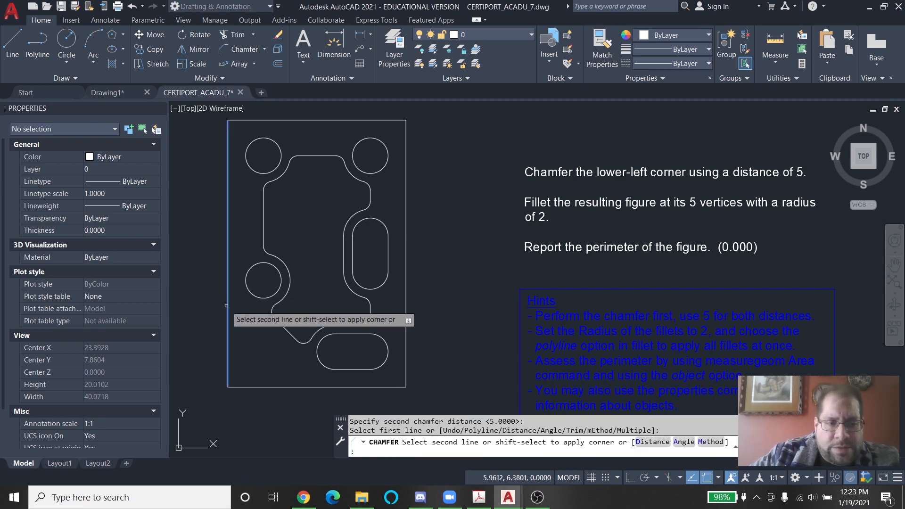
left_click(291, 386)
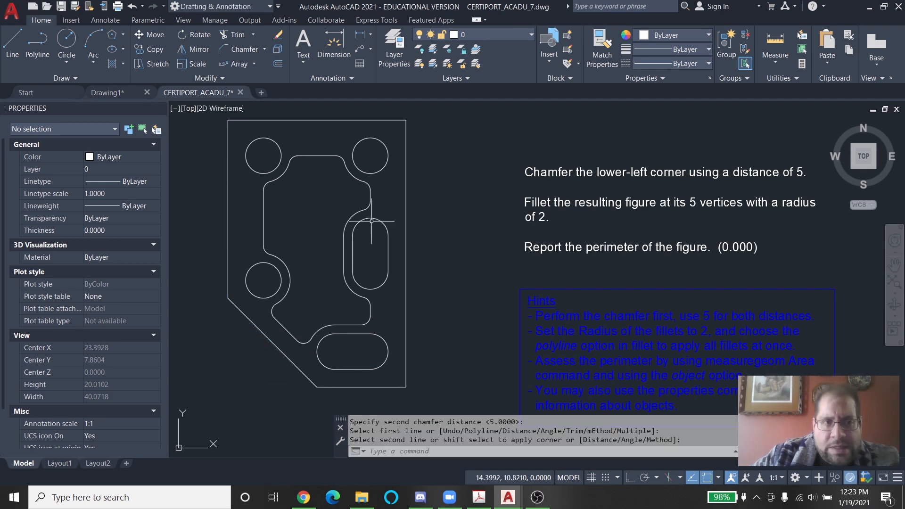
- Fillet the two vertices at the ends of the chamfered edge with a radius of 2
left_click(264, 50)
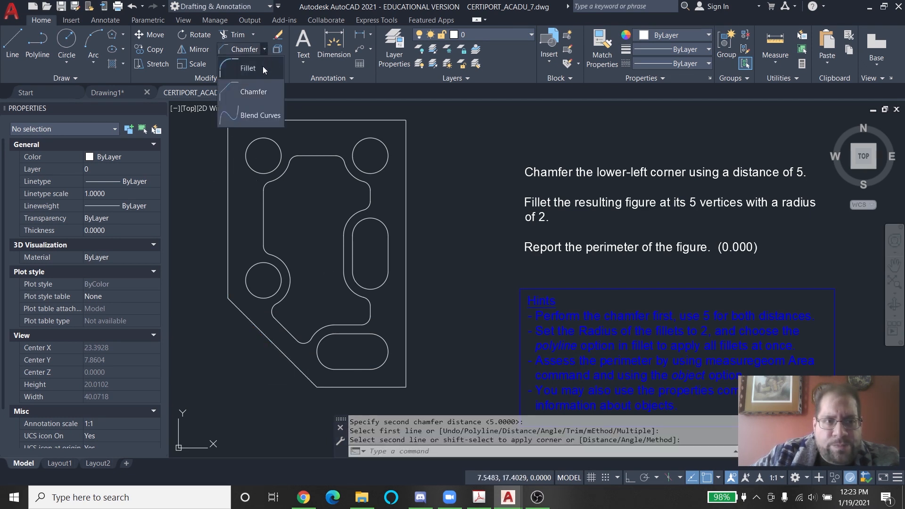
left_click(262, 66)
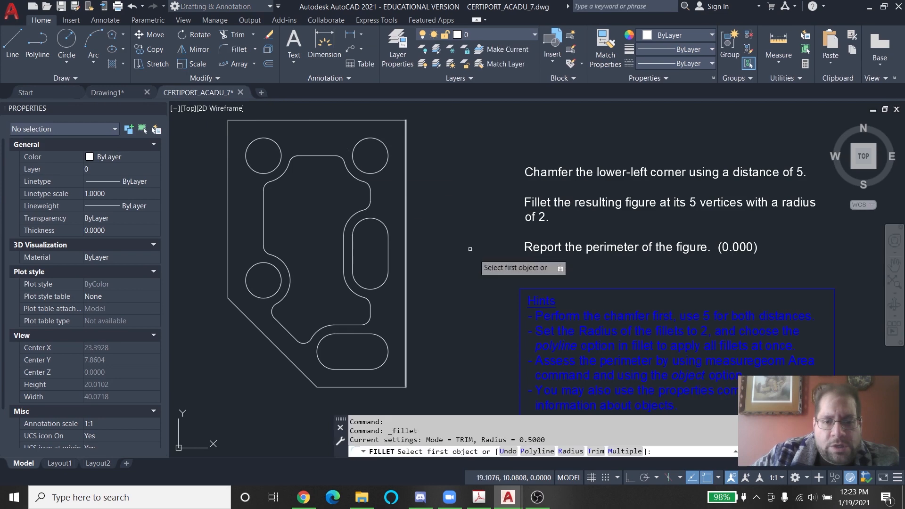
left_click(566, 451)
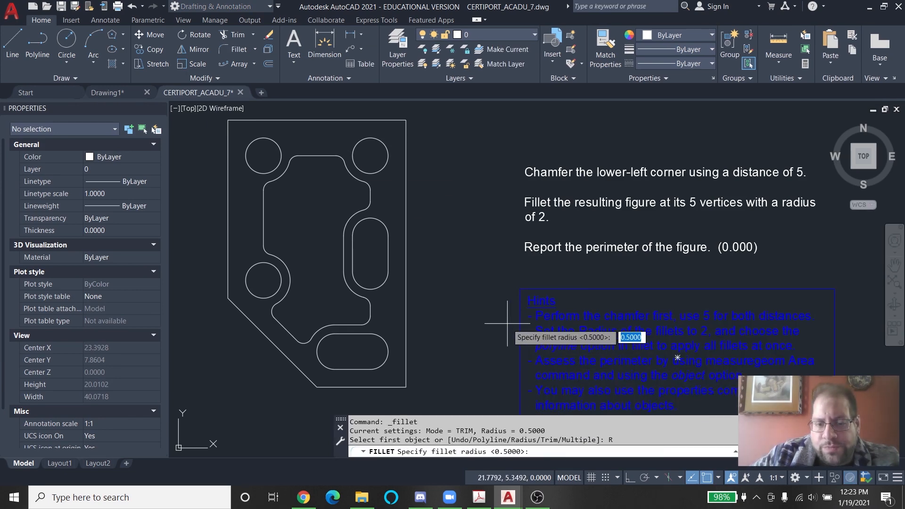
type("2")
key("Return")
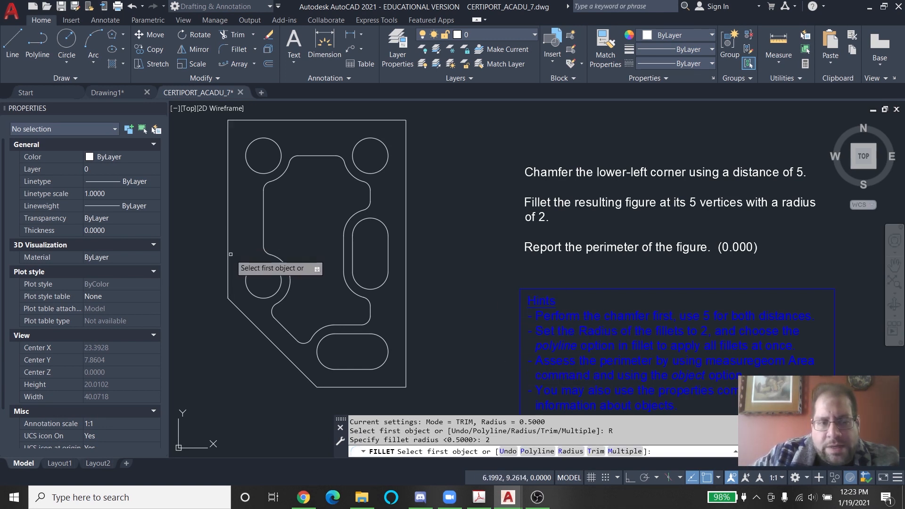
left_click(226, 270)
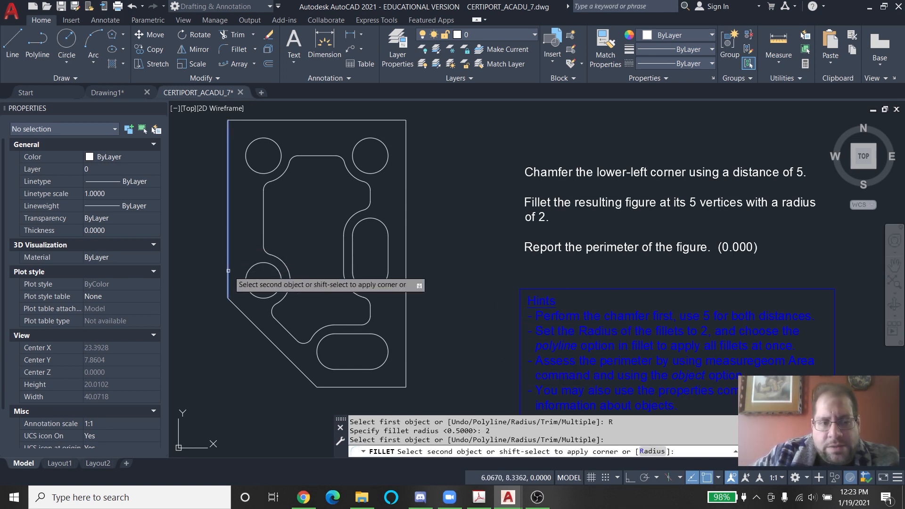
left_click(242, 313)
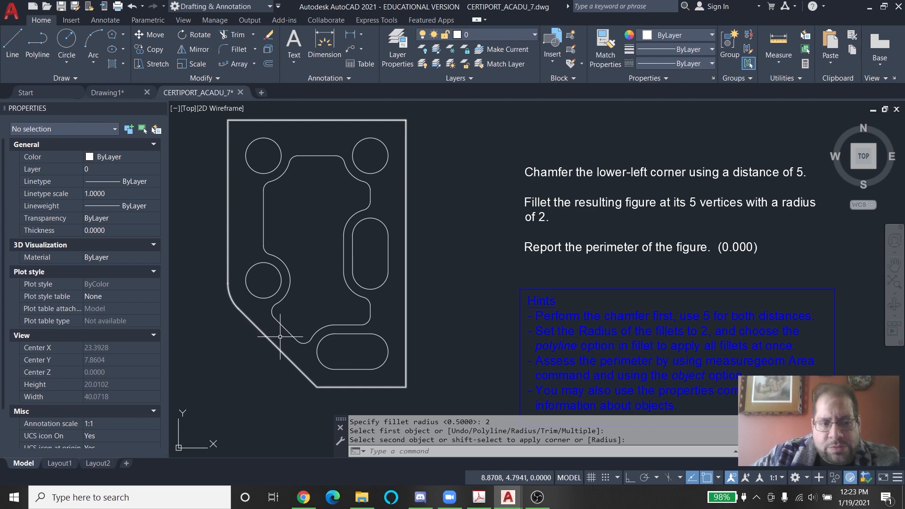
key("Return")
left_click(310, 376)
left_click(335, 387)
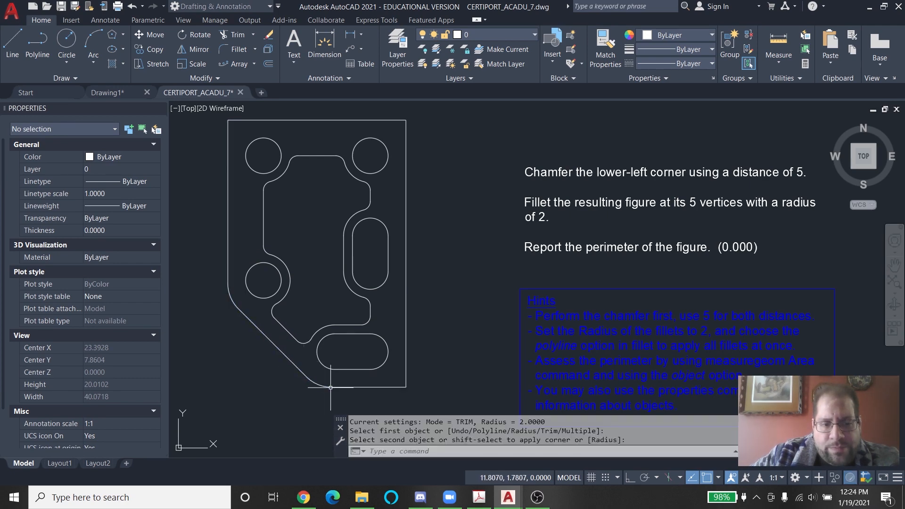
- Fillet the lower-right, upper-right and upper-left corners of the plate outline with the same radius of 2
key("Return")
left_click(395, 387)
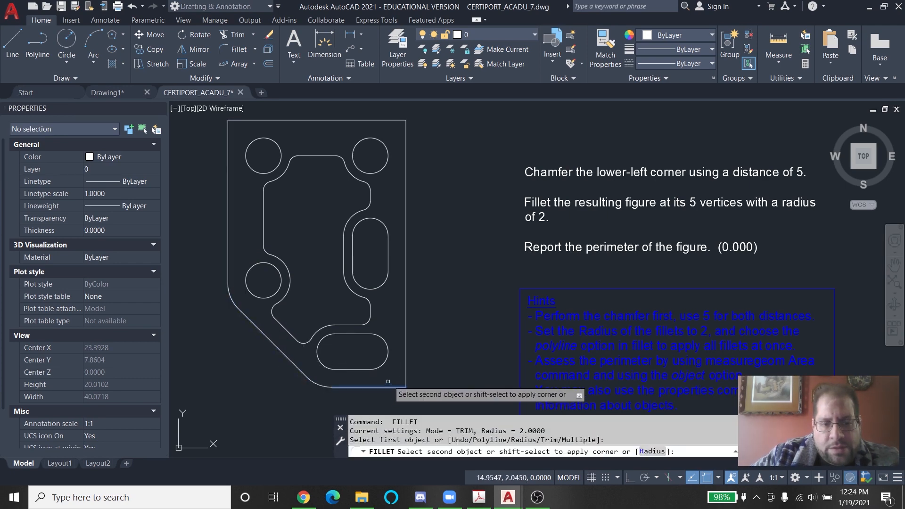
left_click(407, 364)
key("Return")
left_click(406, 148)
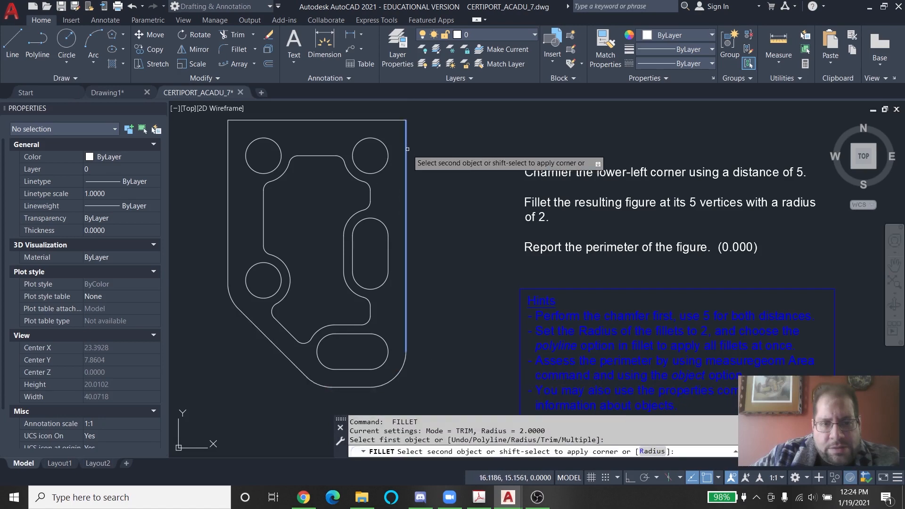
left_click(378, 120)
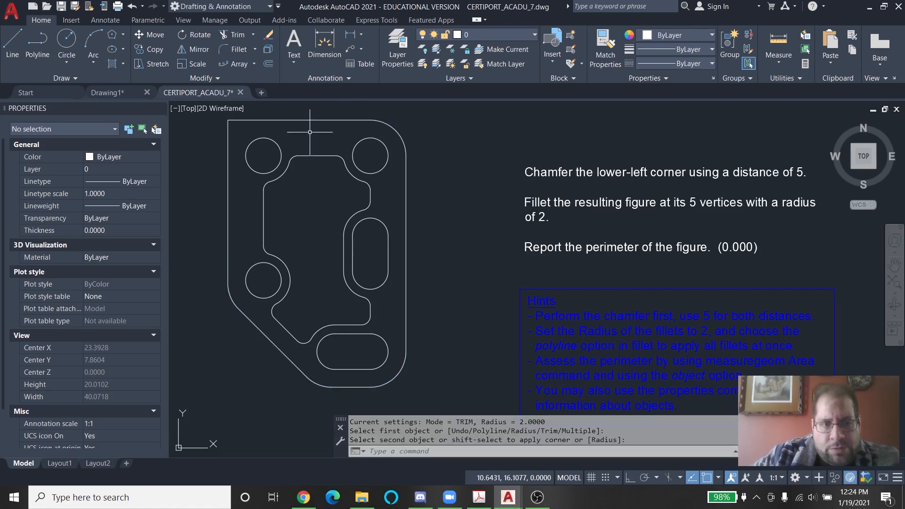
key("Return")
left_click(273, 119)
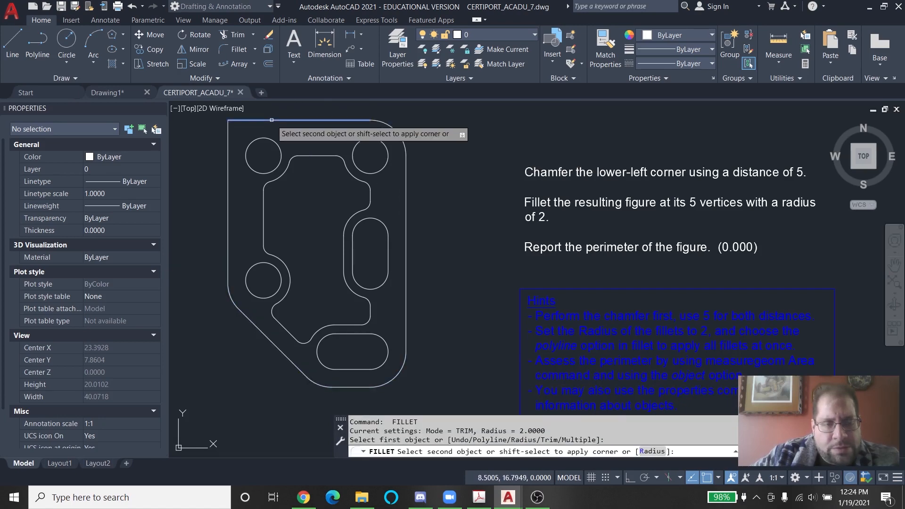
left_click(229, 156)
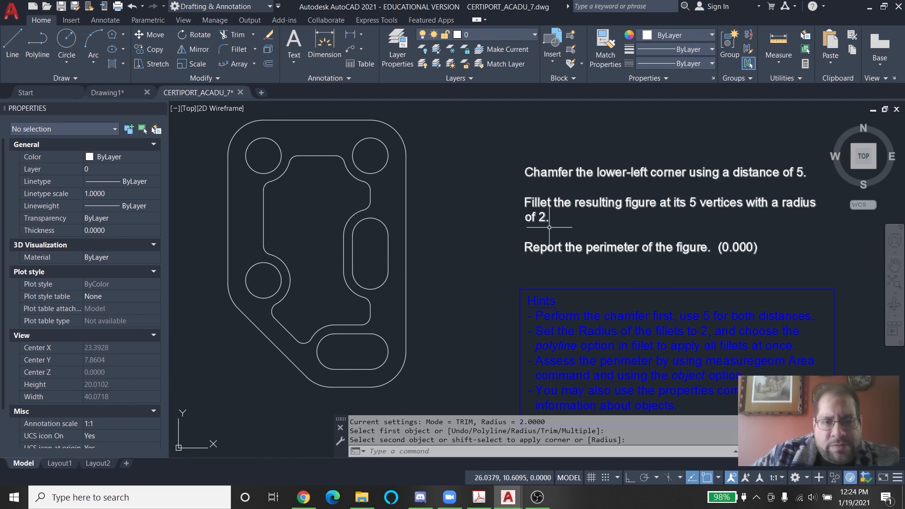
- Check the plate outline's length in its object properties against the precision requested for the perimeter, and clear the selection
left_click(406, 202)
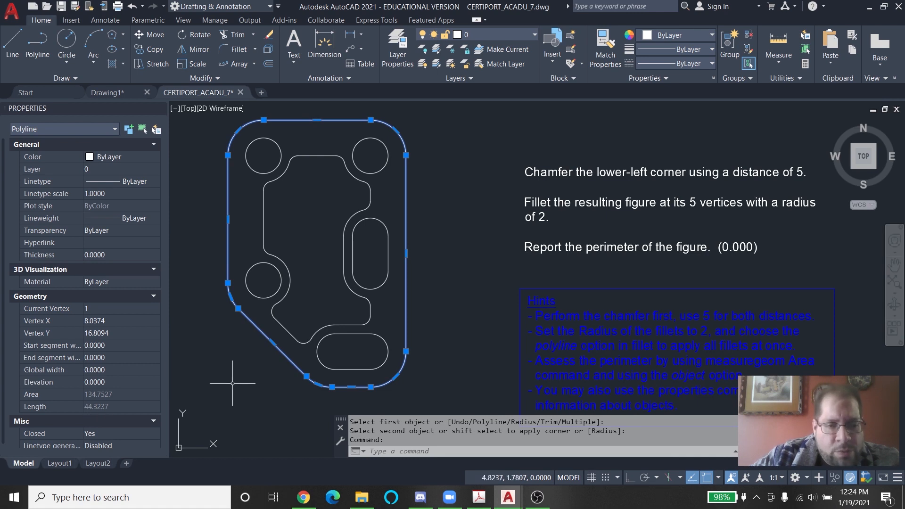
left_click(715, 227)
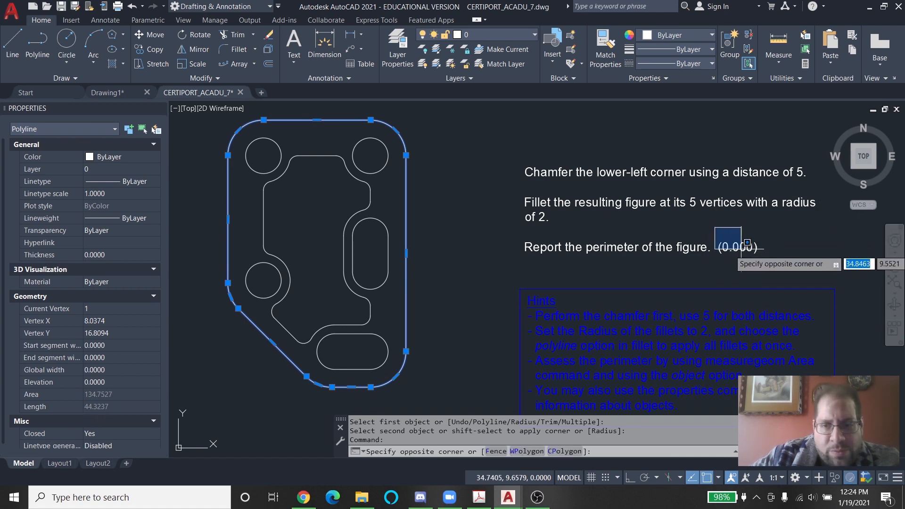
left_click(774, 262)
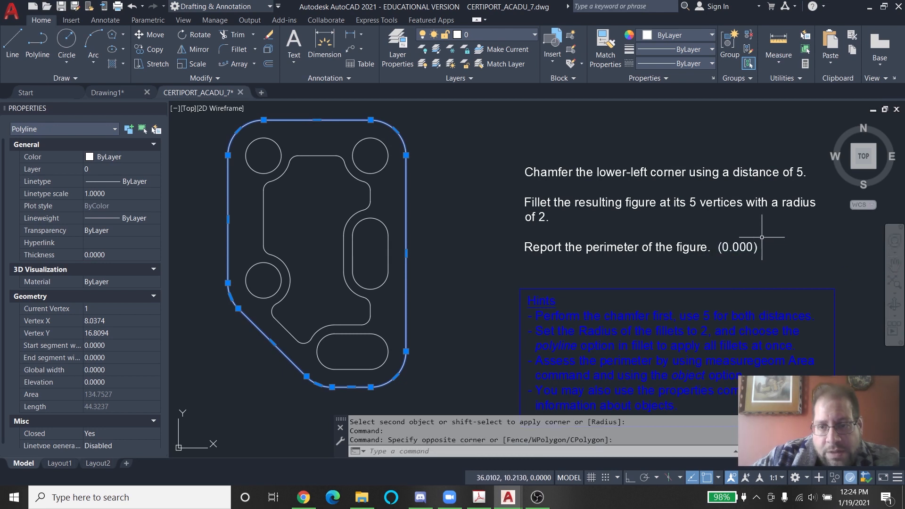
key("Escape")
key("Escape")
- Measure the area and perimeter of the plate outline using the Object option of the area measurement
left_click(778, 64)
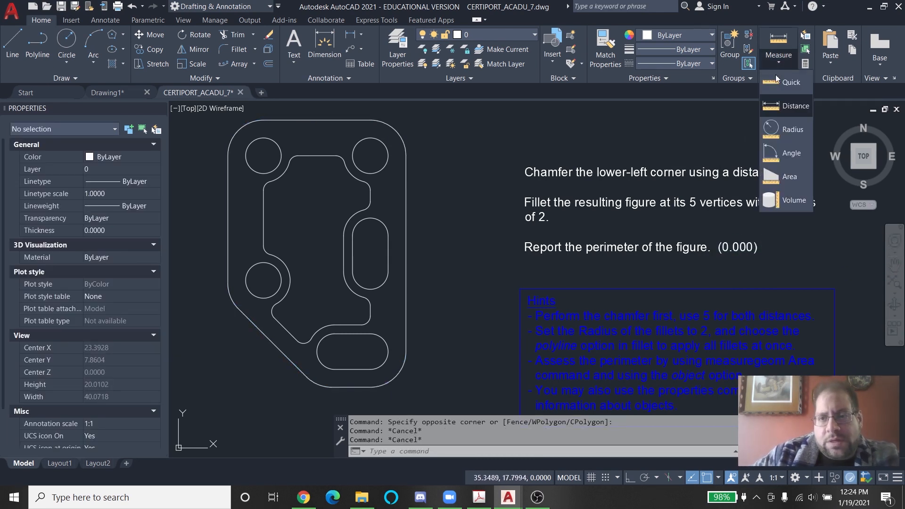
left_click(791, 176)
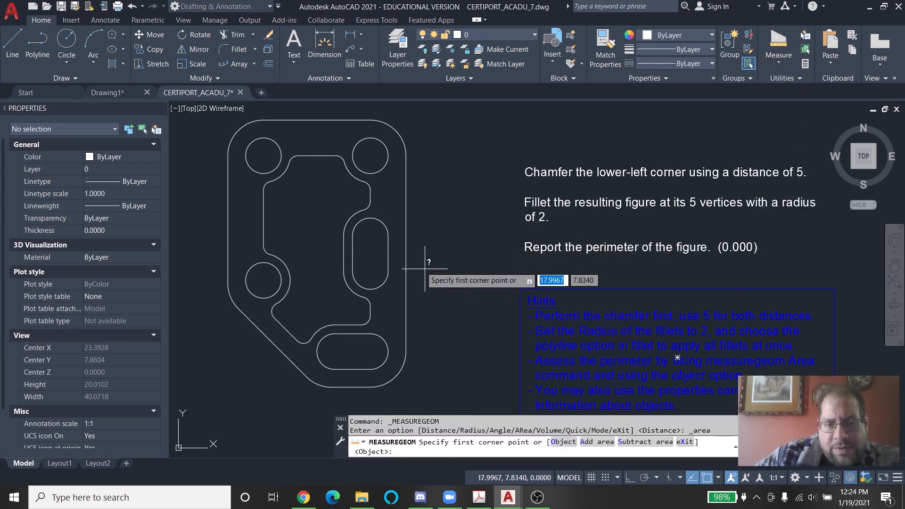
left_click(563, 442)
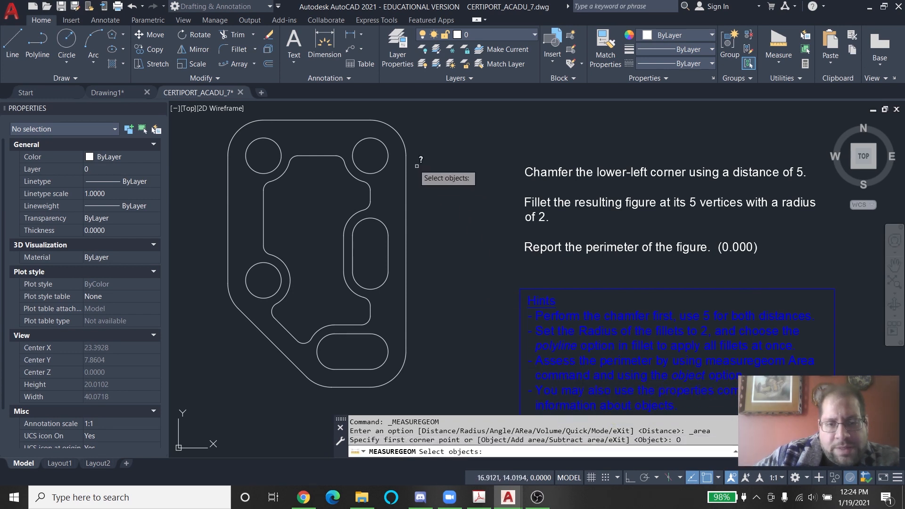
left_click(406, 157)
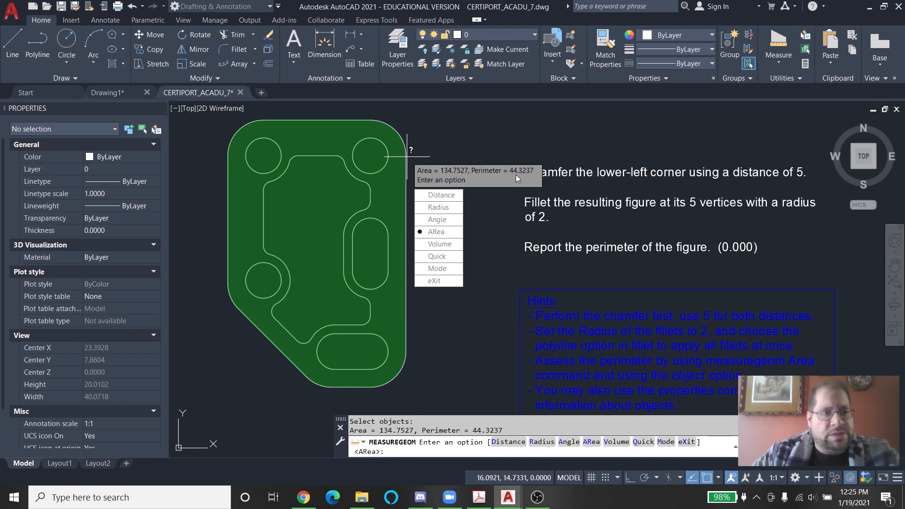
key("Escape")
key("Escape")
key("Escape")
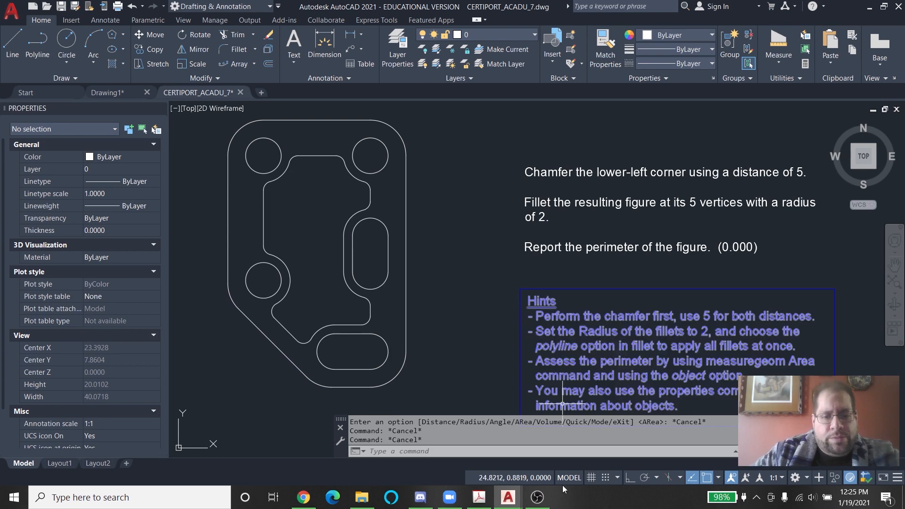
- Switch to the practice book PDF in Adobe Acrobat and review the target figure on page 7
left_click(479, 497)
mouse_move(152, 99)
left_mouse_down()
mouse_move(293, 255)
mouse_move(390, 401)
left_mouse_up()
left_click(402, 364)
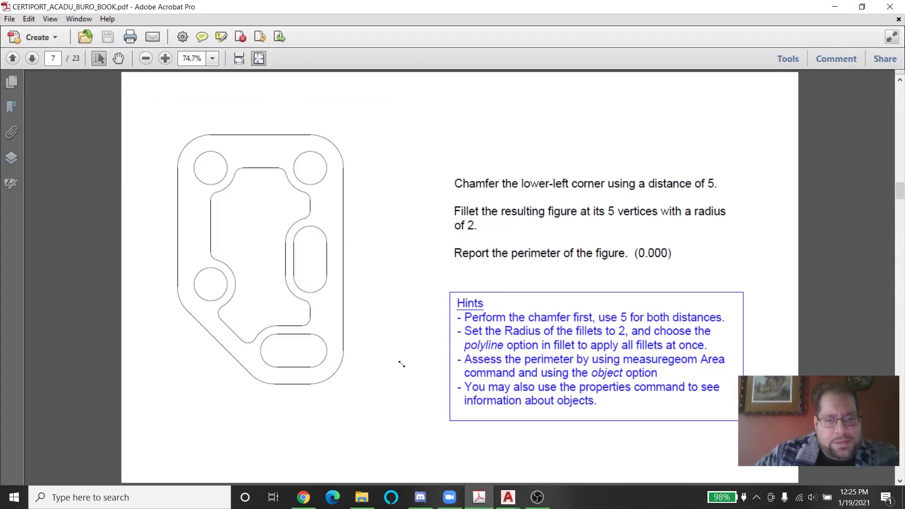
- Return to AutoCAD and undo the fillets and the chamfer on the plate outline, back to the plain rectangle
left_click(508, 497)
left_click(550, 469)
key("Escape")
key("Escape")
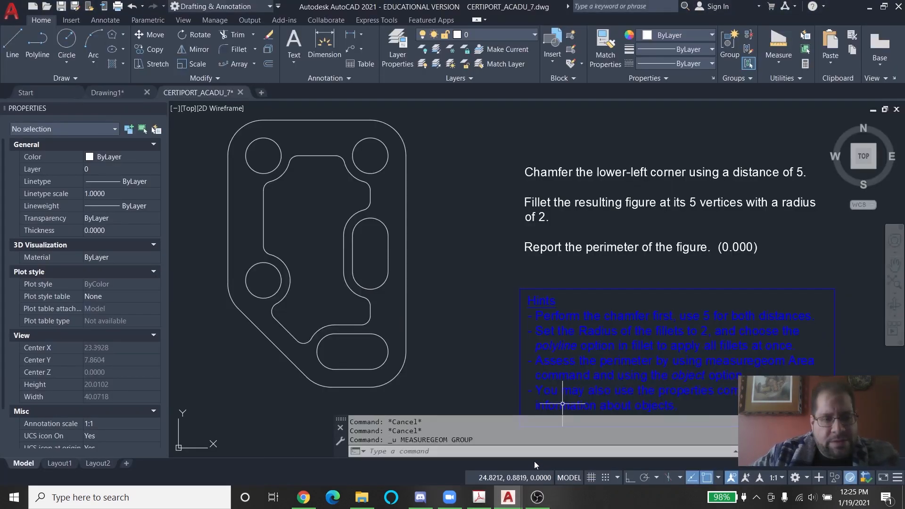
key("ctrl+z")
key("ctrl+z")
key("ctrl+z")
key("ctrl+z")
key("ctrl+z")
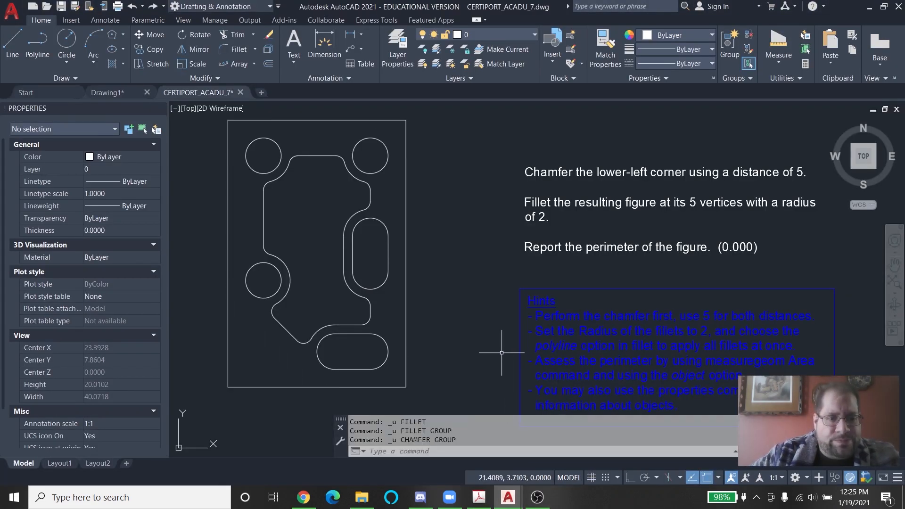
- Read the page 8 task in the practice book PDF in Adobe Acrobat, and open CERTIPORT_ACADU_8.dwg from File Explorer
mouse_move(513, 135)
left_mouse_down()
mouse_move(728, 232)
mouse_move(829, 263)
mouse_move(792, 321)
left_mouse_up()
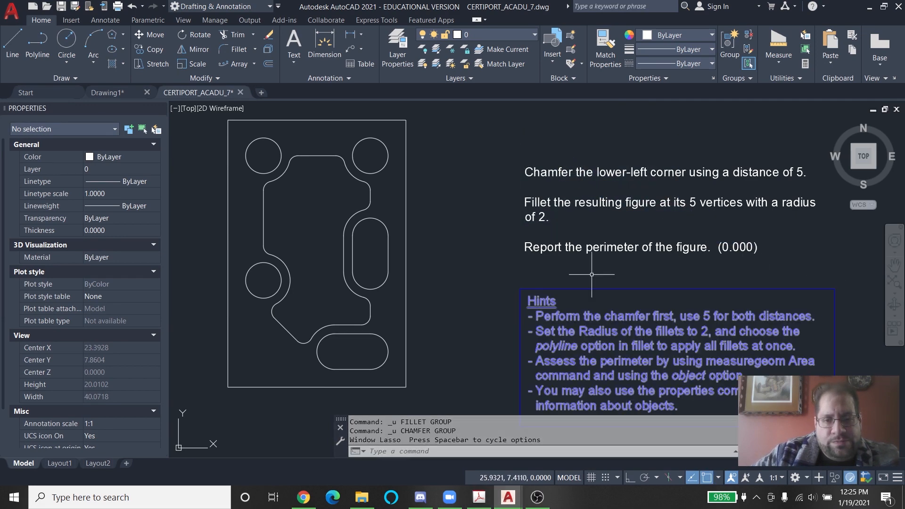
left_click(479, 498)
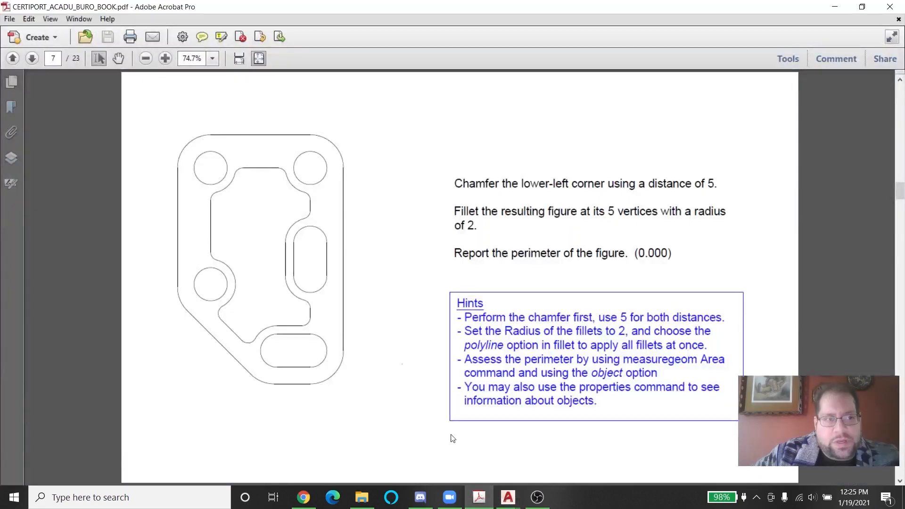
scroll(446, 402, "down", 2)
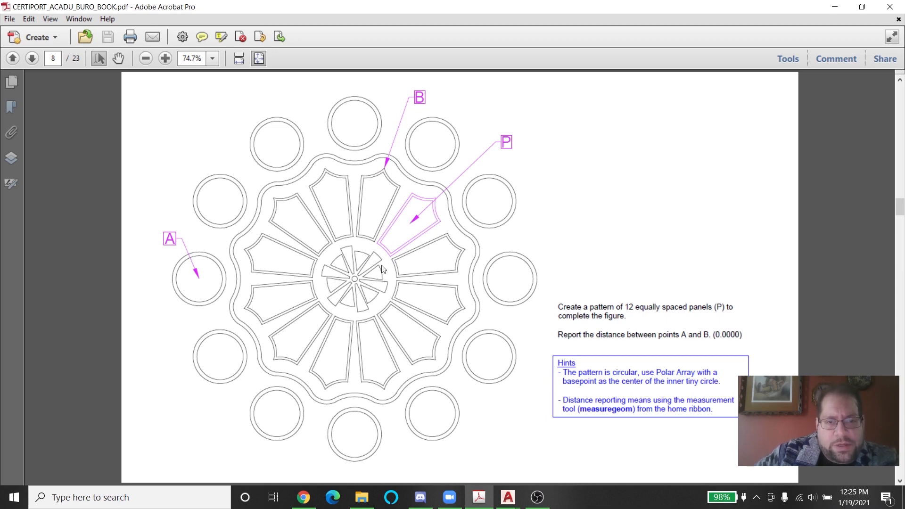
left_click(330, 439)
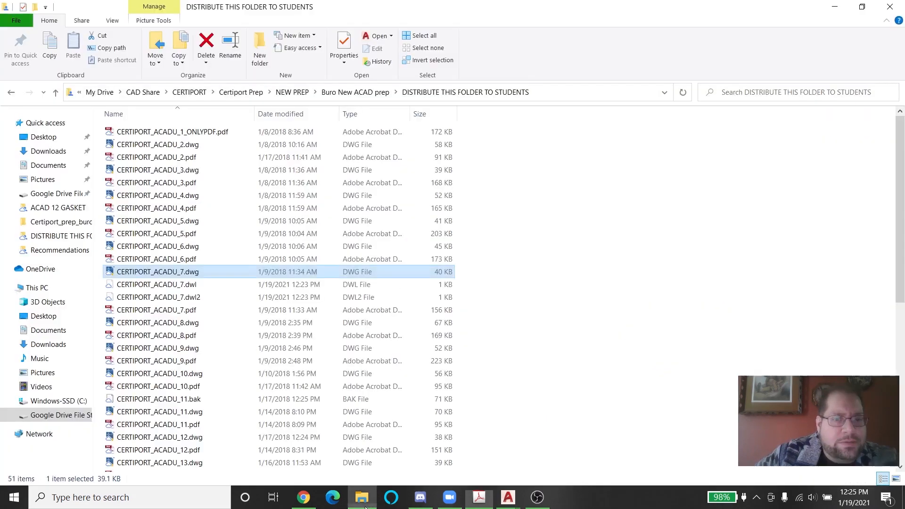
double_click(251, 324)
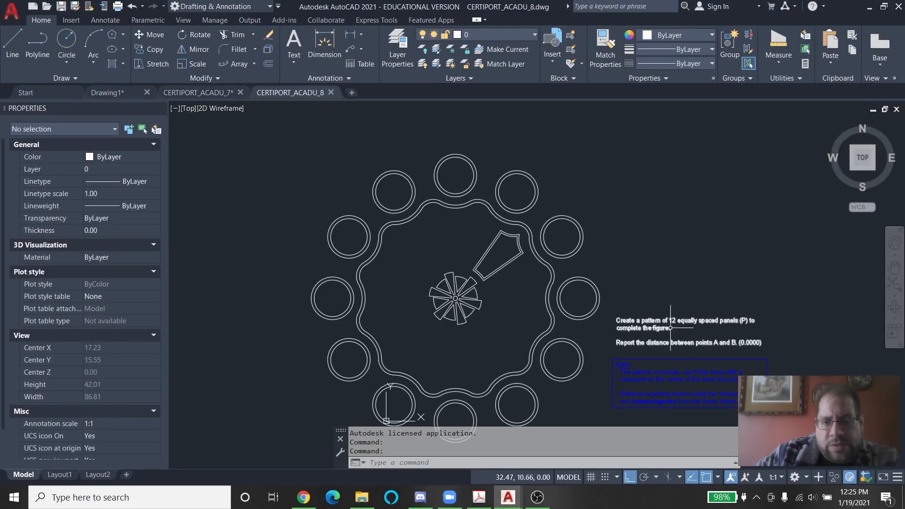
- Create a polar array of the single panel inside the wavy outline, centred on the tiny circle in the middle of the figure
scroll(688, 326, "up", 4)
scroll(688, 325, "down", 3)
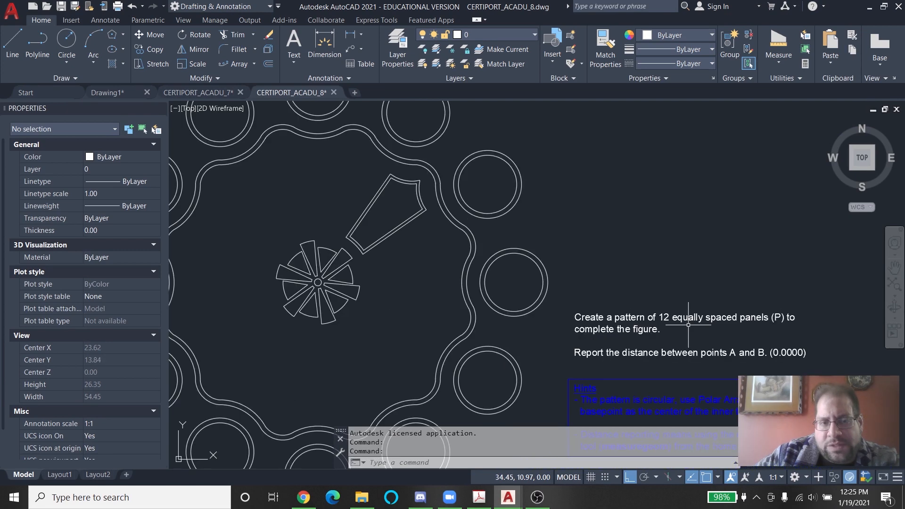
middle_click_drag(387, 220, 409, 230)
left_click(427, 265)
left_click(399, 231)
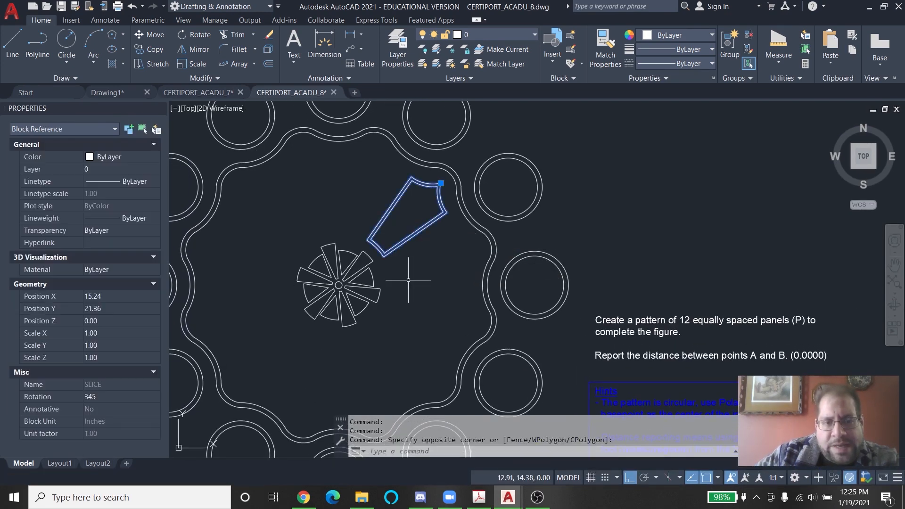
left_click(255, 66)
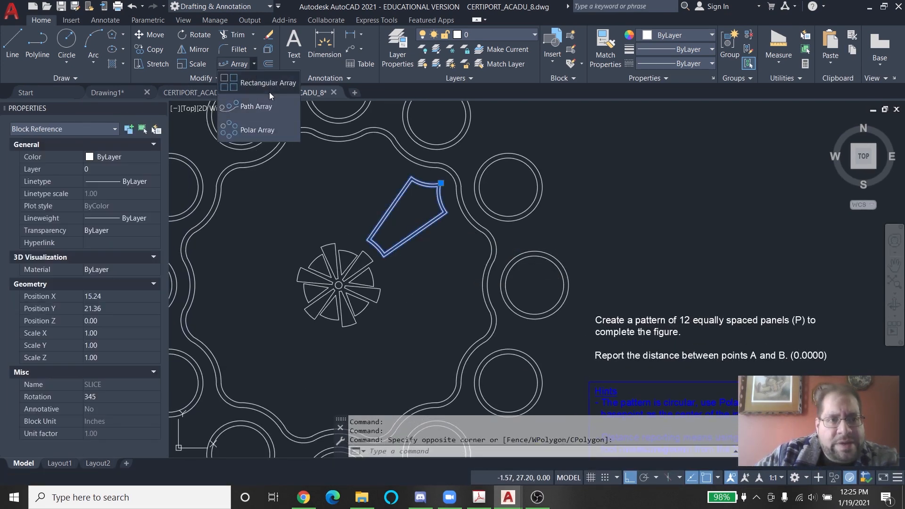
left_click(265, 130)
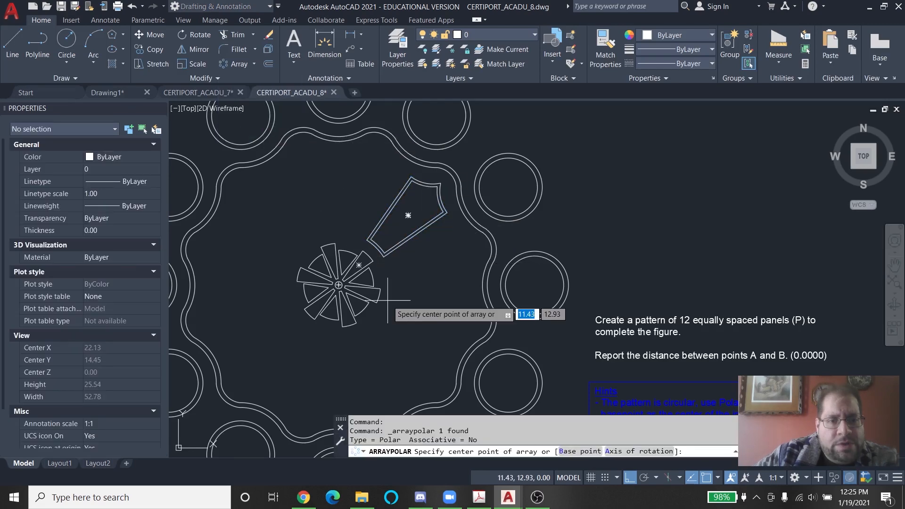
left_click(339, 285)
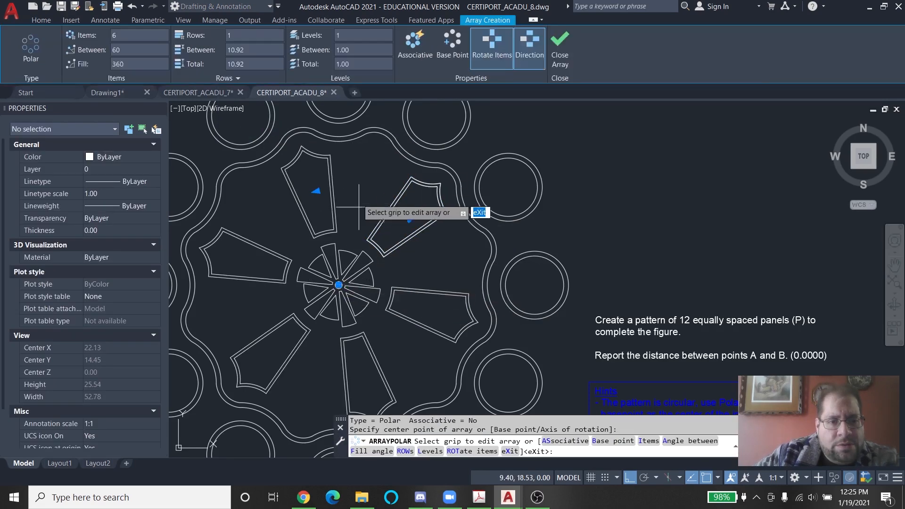
- Set the polar array to 12 items and finish it
left_click(98, 32)
type("12")
key("Return")
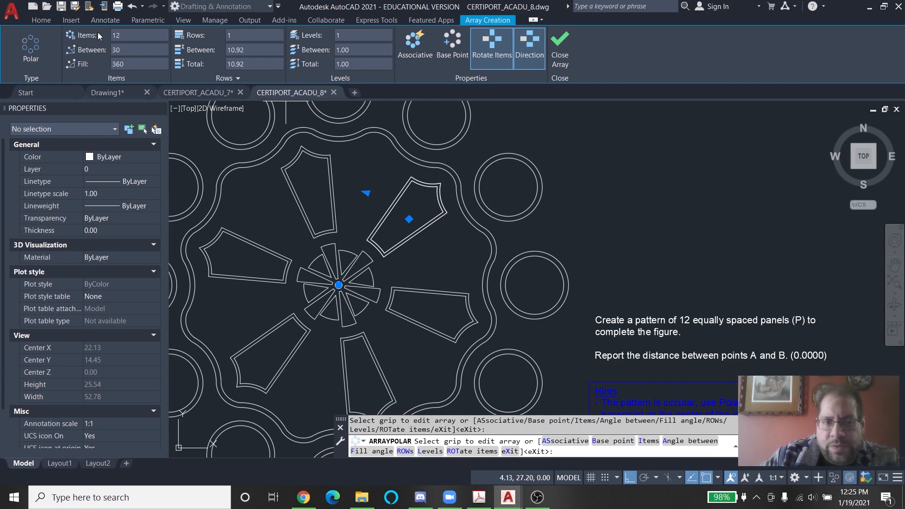
scroll(350, 299, "down", 2)
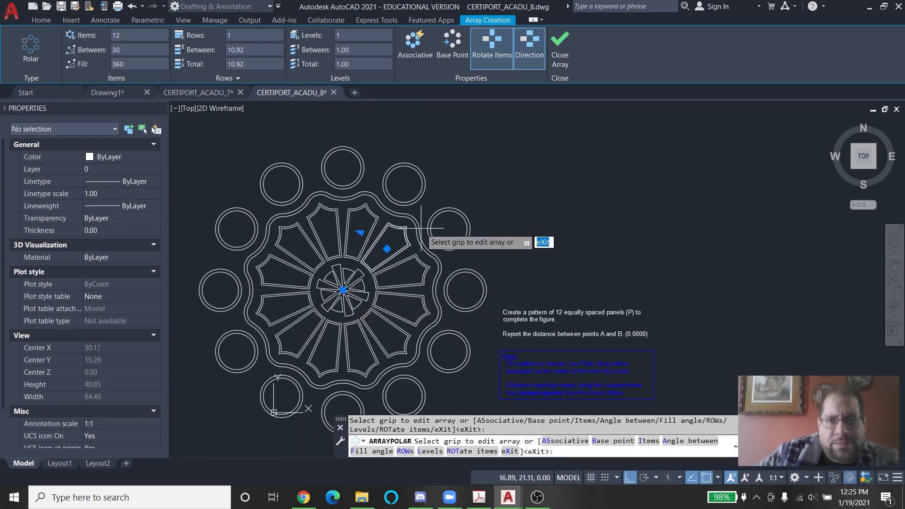
left_click(558, 61)
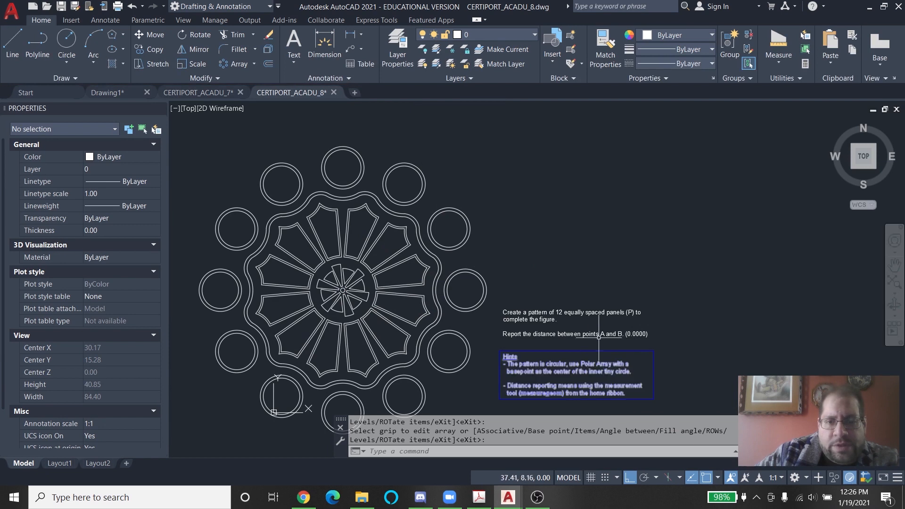
middle_click_drag(608, 374, 604, 328)
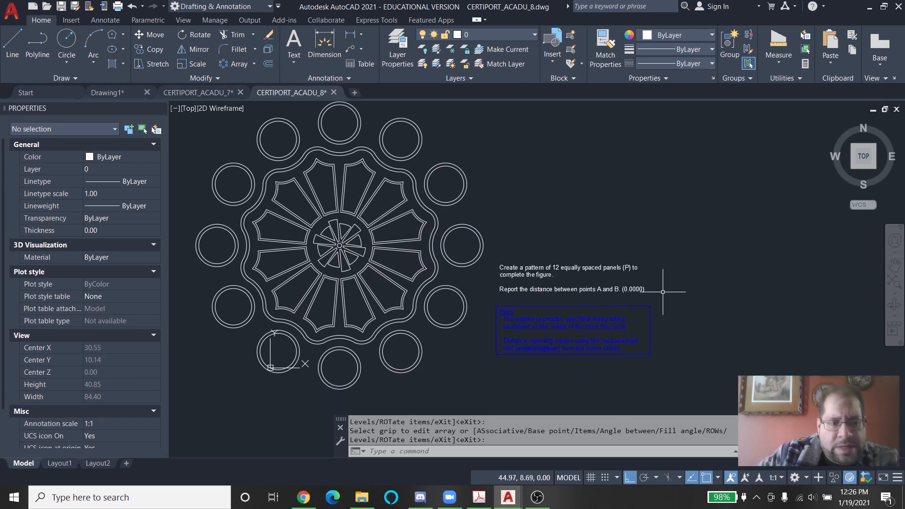
type("unite")
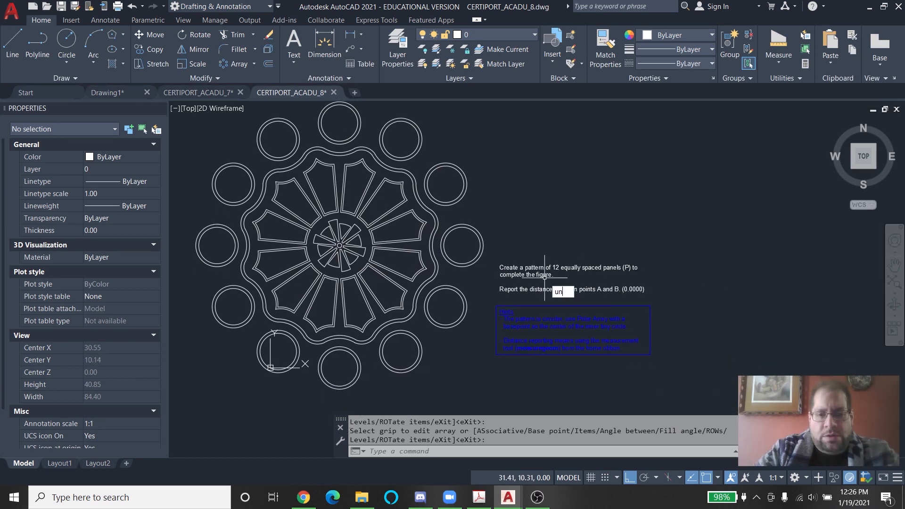
key("Return")
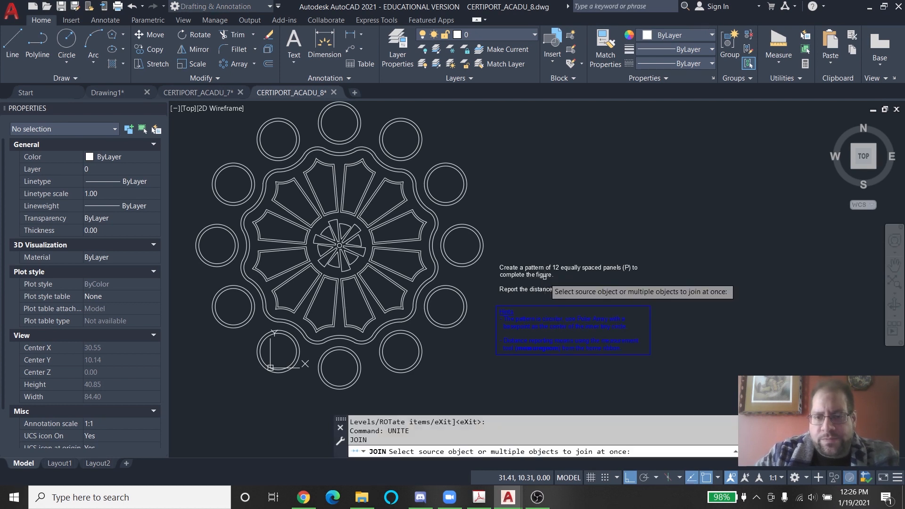
key("Escape")
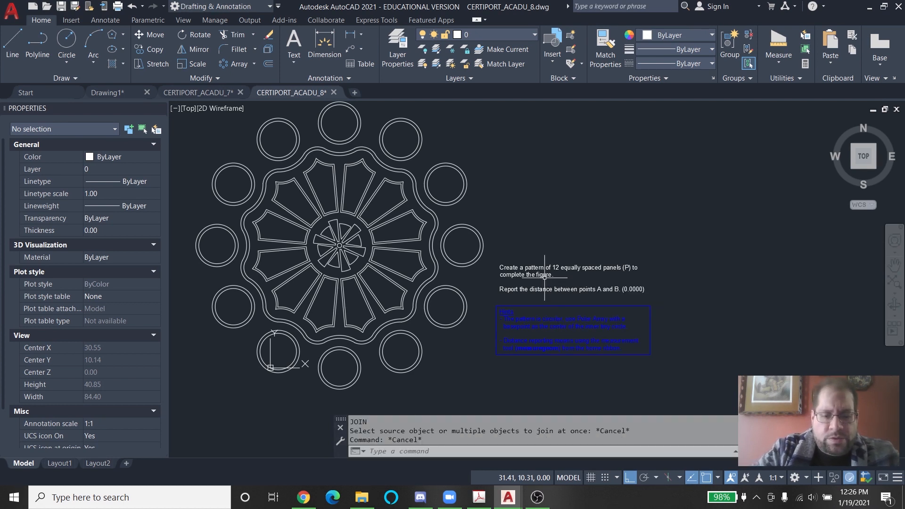
- Set the drawing units' length precision to 0.0000 with the UNITS command
type("unit")
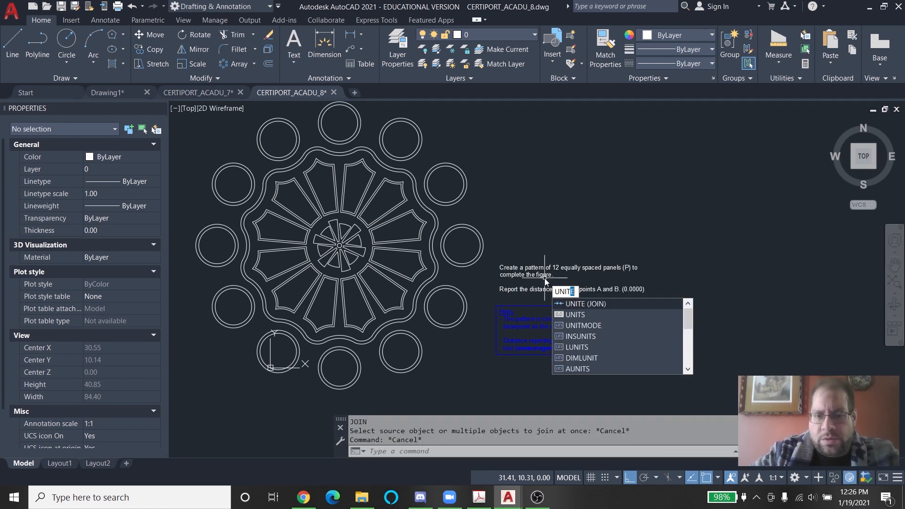
type("s")
key("Return")
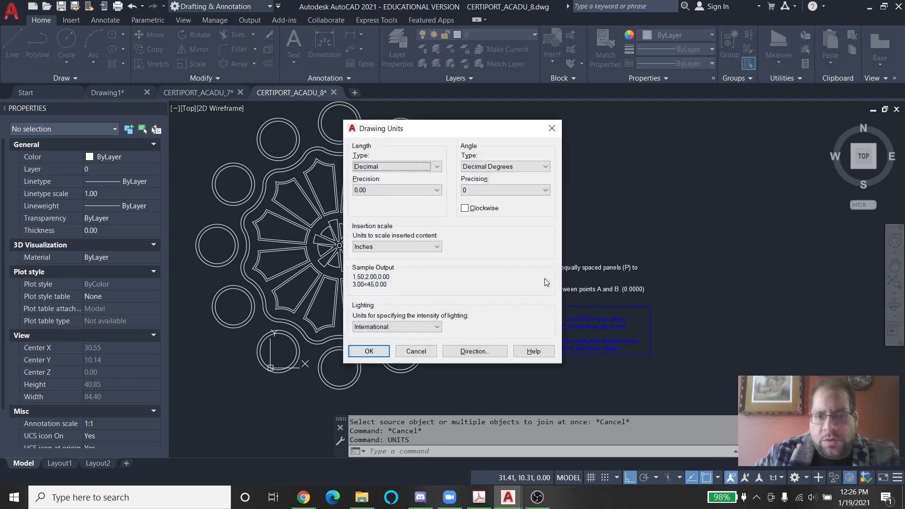
left_click(395, 191)
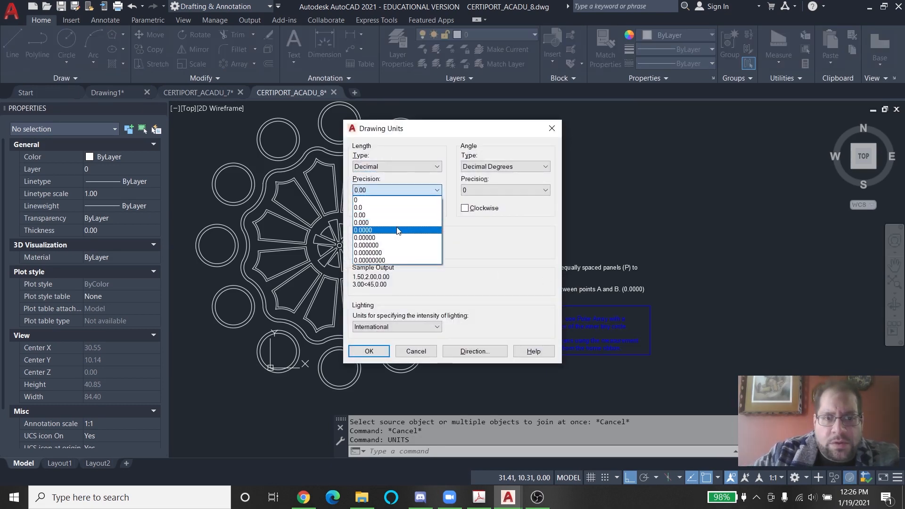
left_click(401, 230)
left_click(368, 352)
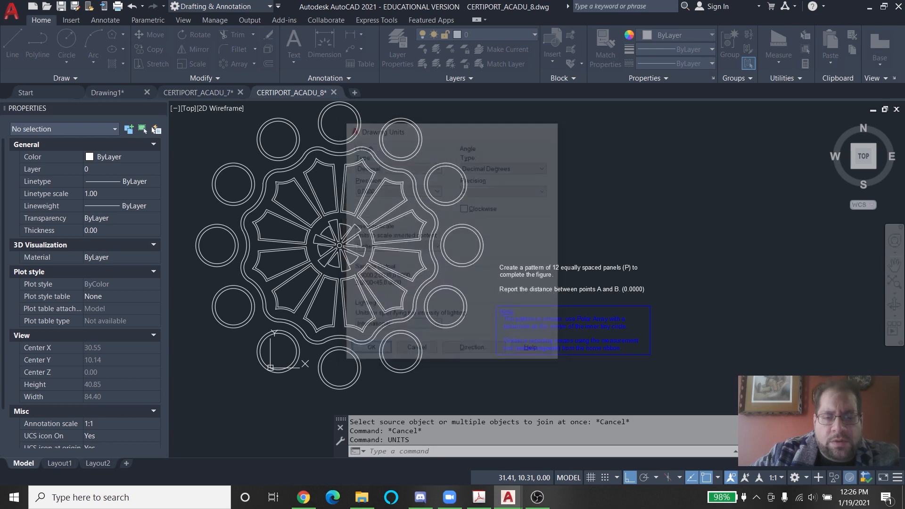
- Switch to the practice book PDF in Adobe Acrobat and locate points A and B in the page 8 figure
left_click(480, 497)
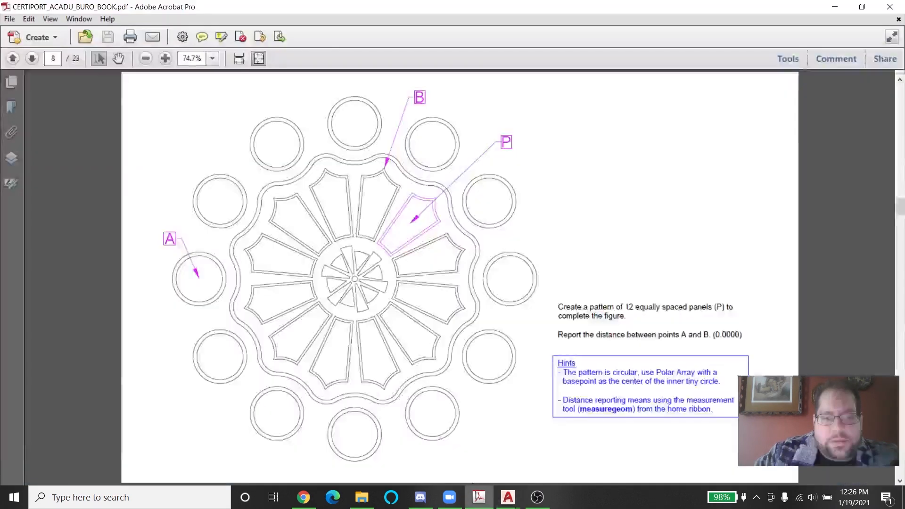
left_click_drag(195, 243, 210, 322)
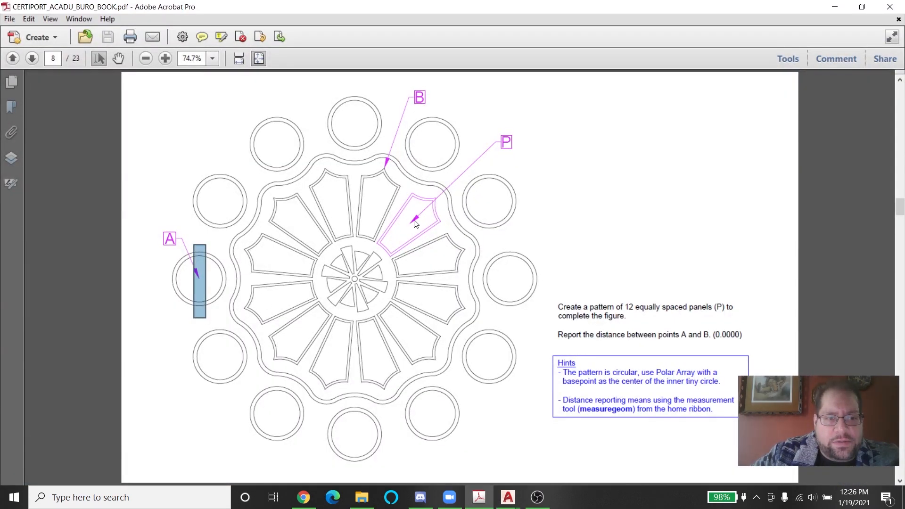
left_click_drag(381, 157, 395, 183)
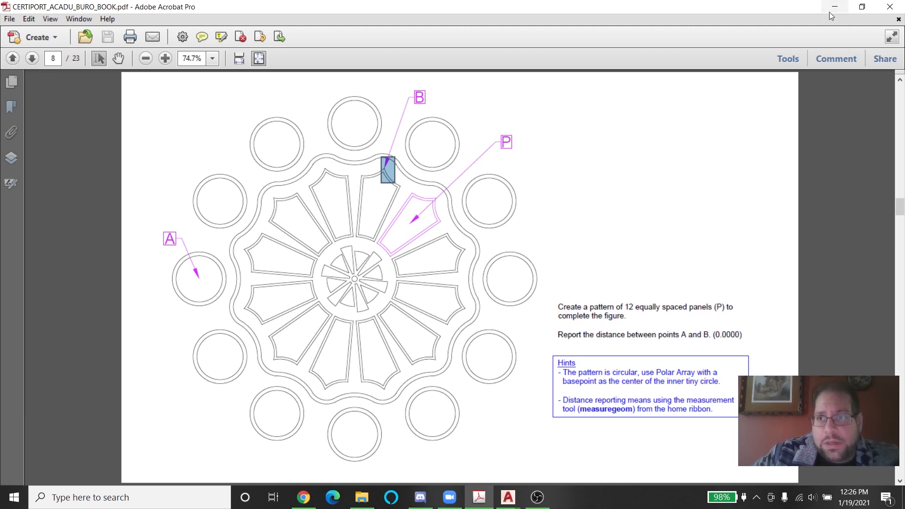
- Return to AutoCAD and measure the distance from A, the leftmost circle's centre, to B, the outer right tip of the panel just right of top centre
left_click(508, 498)
left_click(594, 450)
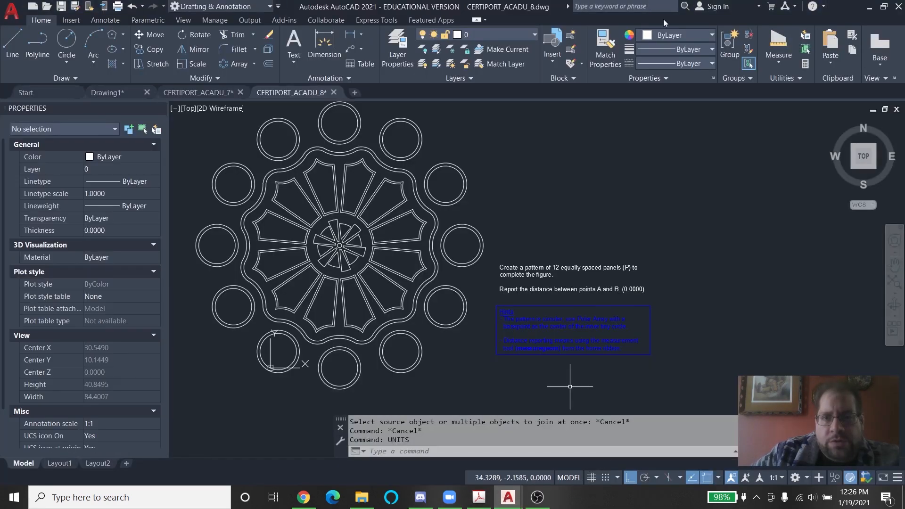
left_click(779, 60)
left_click(796, 106)
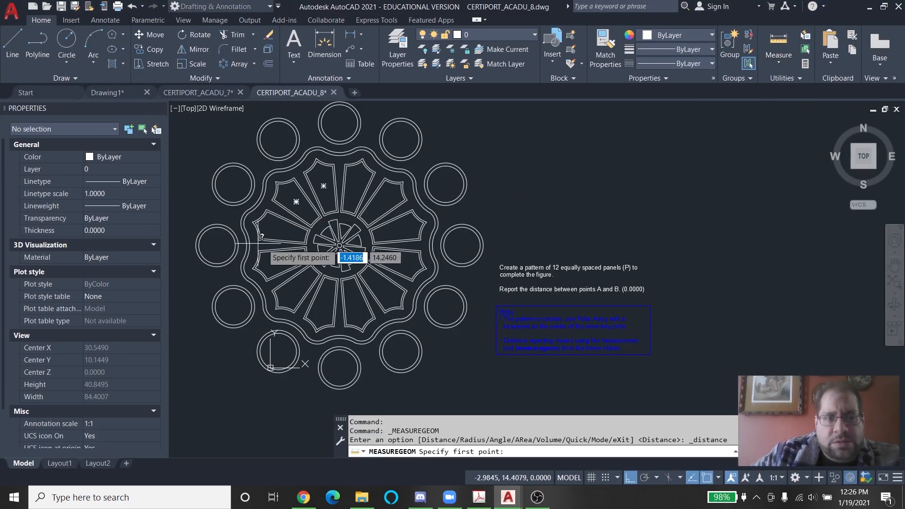
left_click(217, 245)
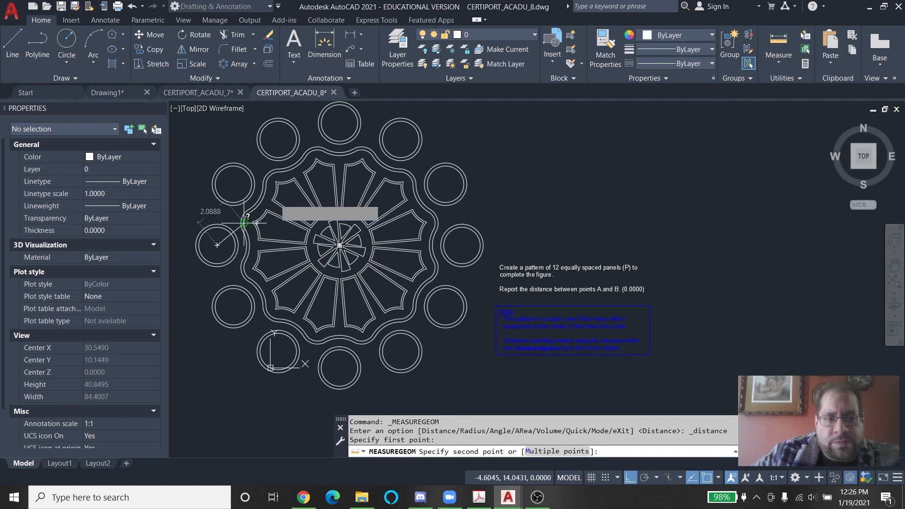
scroll(364, 160, "up", 5)
left_click(368, 162)
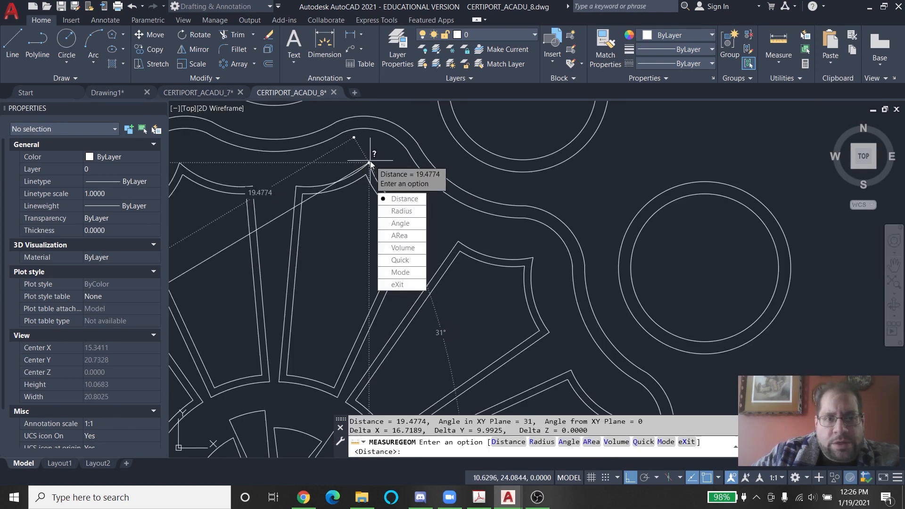
scroll(309, 219, "down", 2)
middle_click_drag(265, 247, 368, 206)
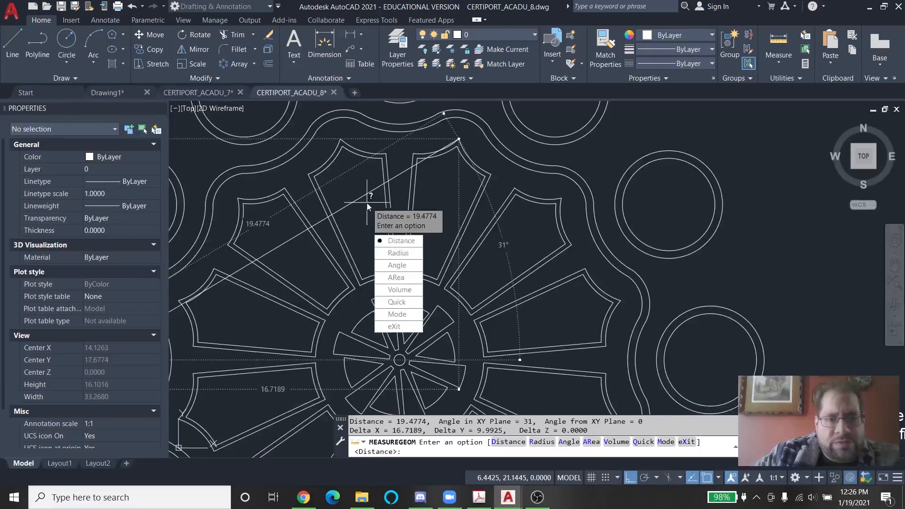
scroll(491, 264, "down", 2)
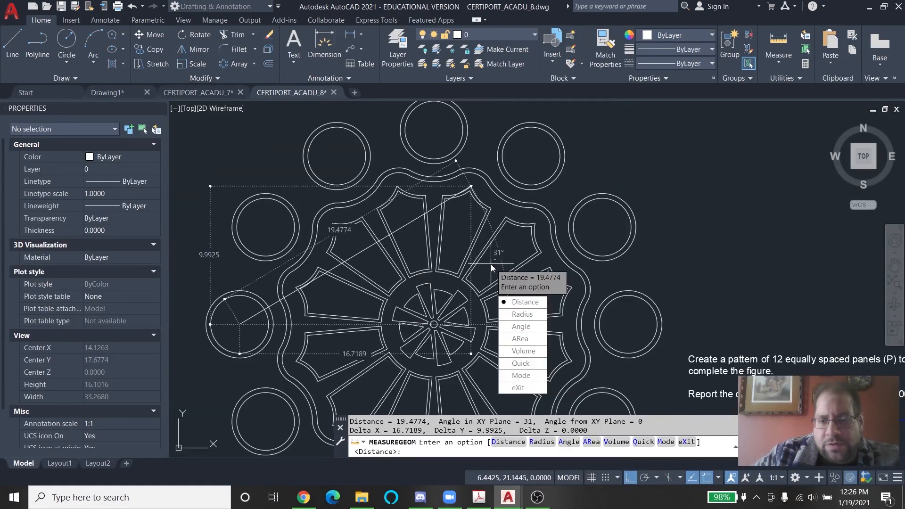
mouse_move(469, 219)
middle_mouse_down()
mouse_move(481, 186)
mouse_move(433, 170)
middle_mouse_up()
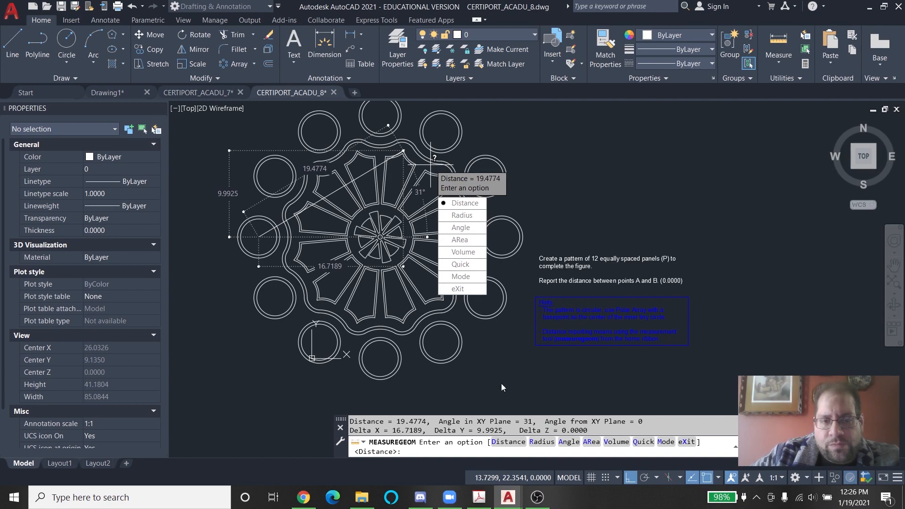
- Switch to the practice book PDF in Adobe Acrobat and read the page 9 task about the circumscribed hexagon
left_click(480, 496)
scroll(437, 376, "down", 2)
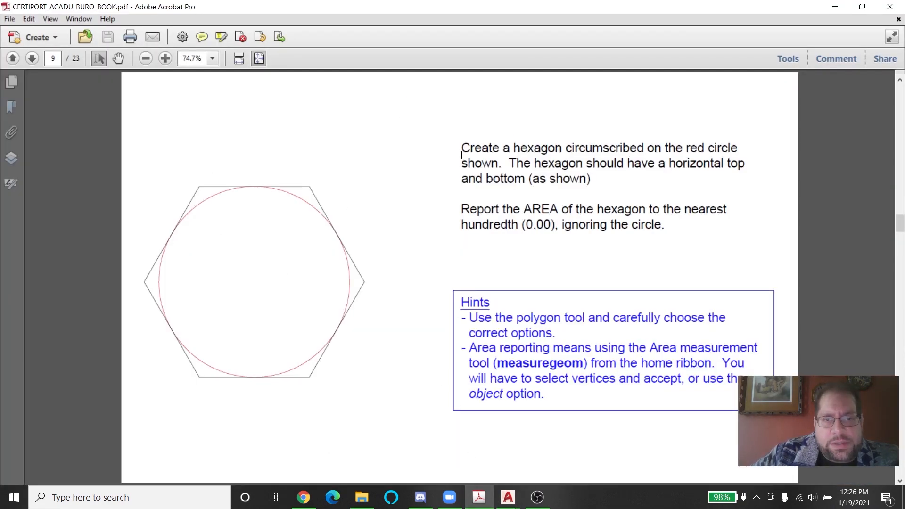
left_click_drag(532, 147, 668, 162)
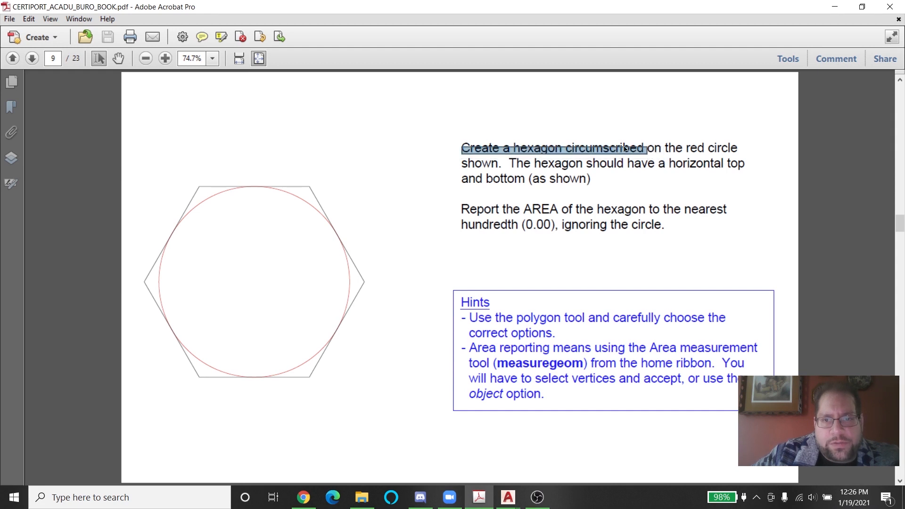
left_click(583, 121)
left_click_drag(560, 126, 651, 163)
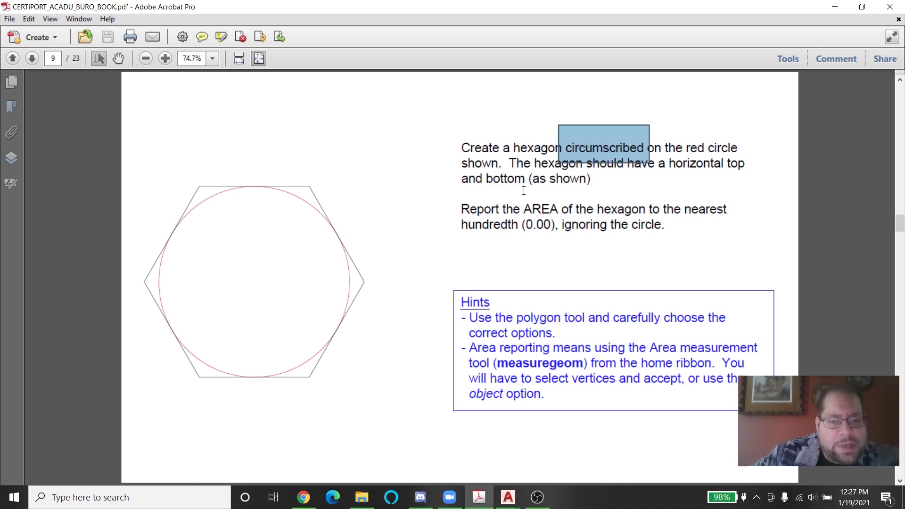
- Open CERTIPORT_ACADU_9.dwg from File Explorer, check the red circle by selecting it, and clear the selection
left_click(356, 494)
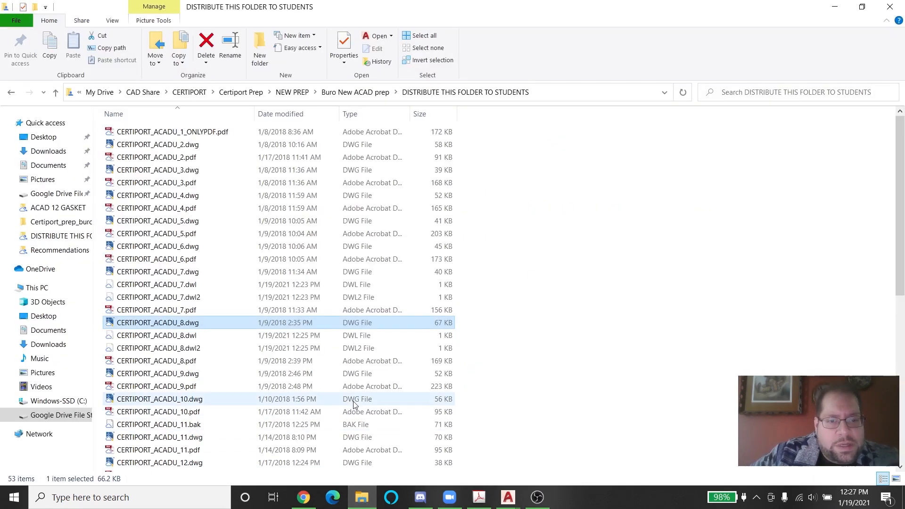
double_click(268, 375)
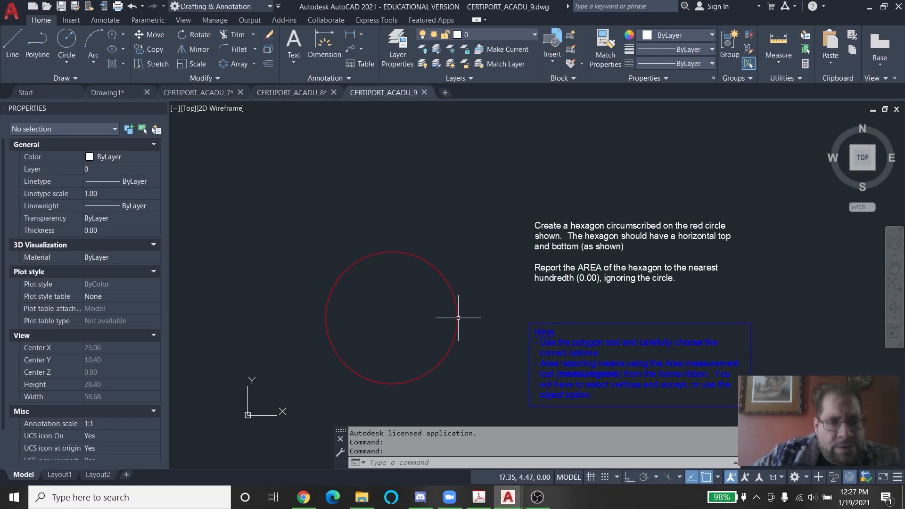
left_click(438, 239)
left_click(381, 372)
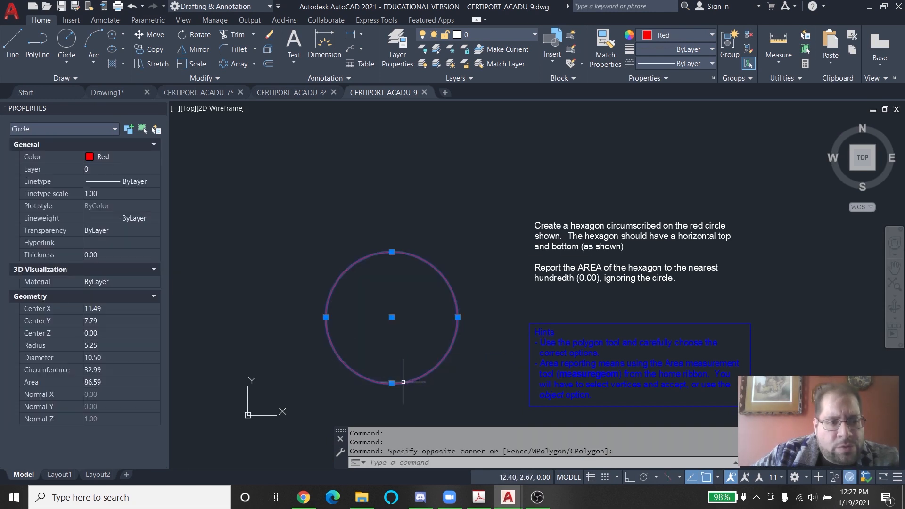
key("Escape")
key("Escape")
key("Escape")
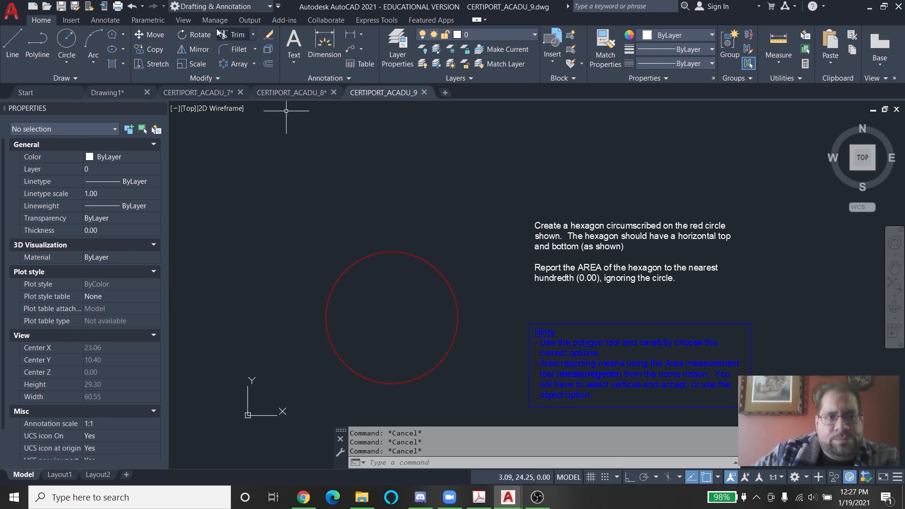
- Start the Polygon tool for the hexagon circumscribed on the red circle
left_click(121, 35)
left_click(139, 53)
left_click(122, 35)
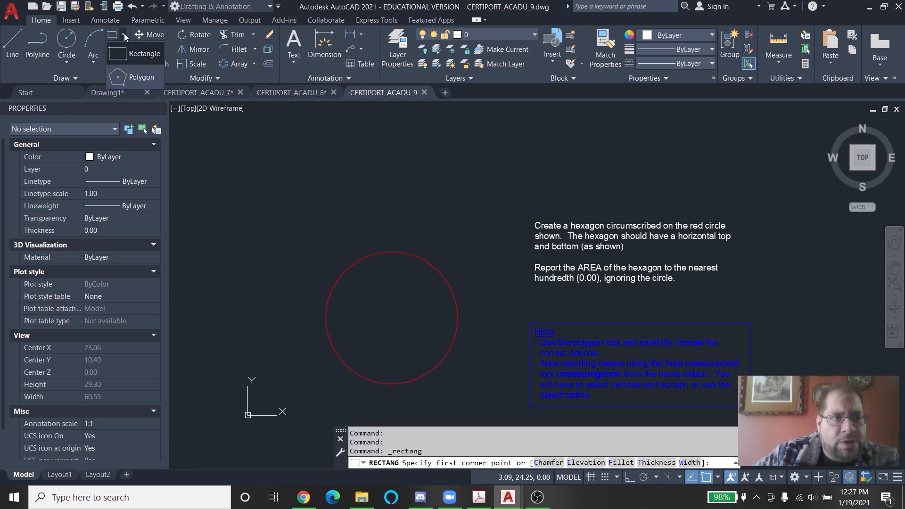
- Draw a six-sided polygon circumscribed about the red circle, centred on it, with horizontal upper and lower edges
left_click(135, 77)
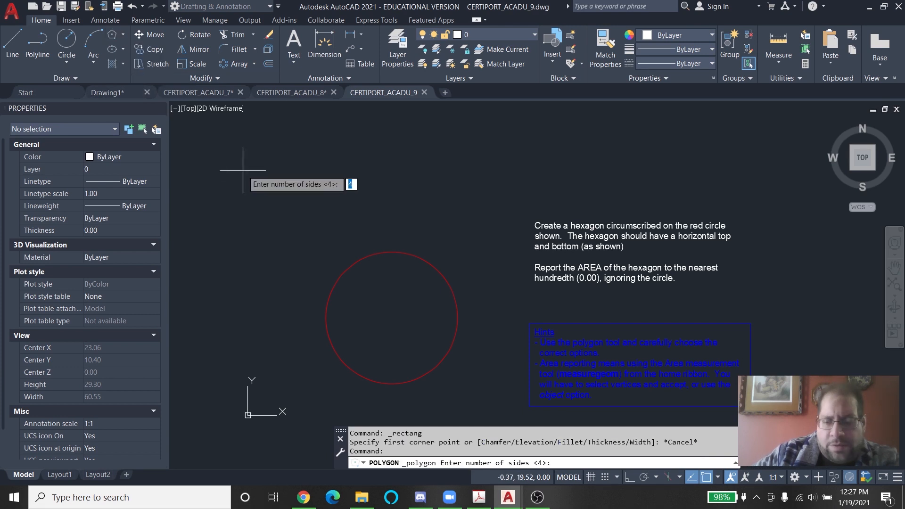
type("6")
key("Return")
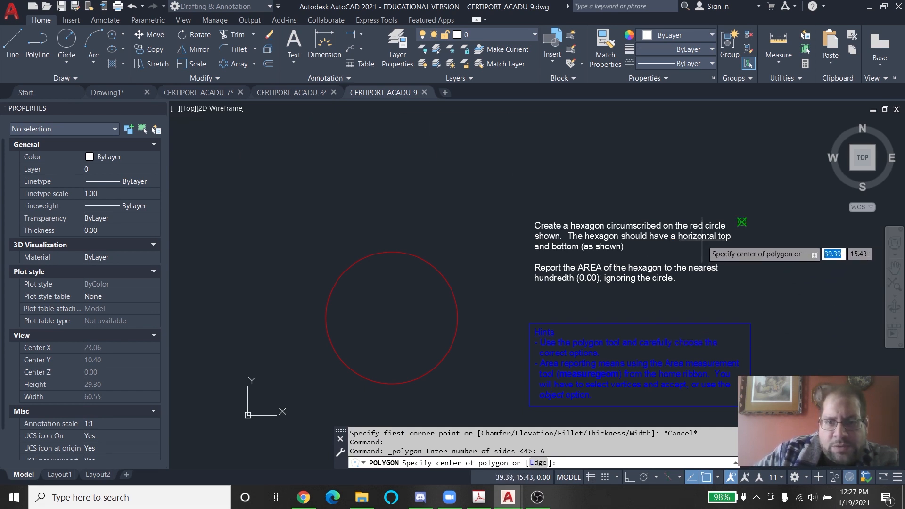
left_click(392, 315)
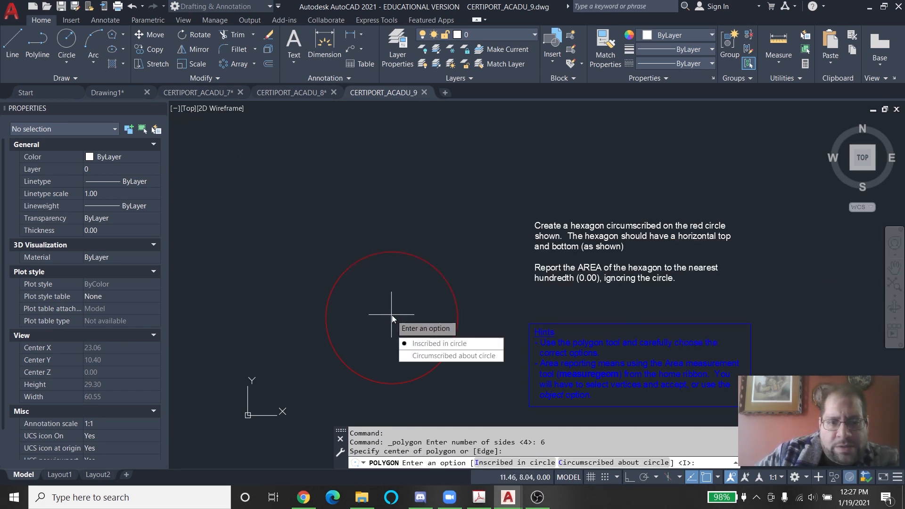
left_click(439, 357)
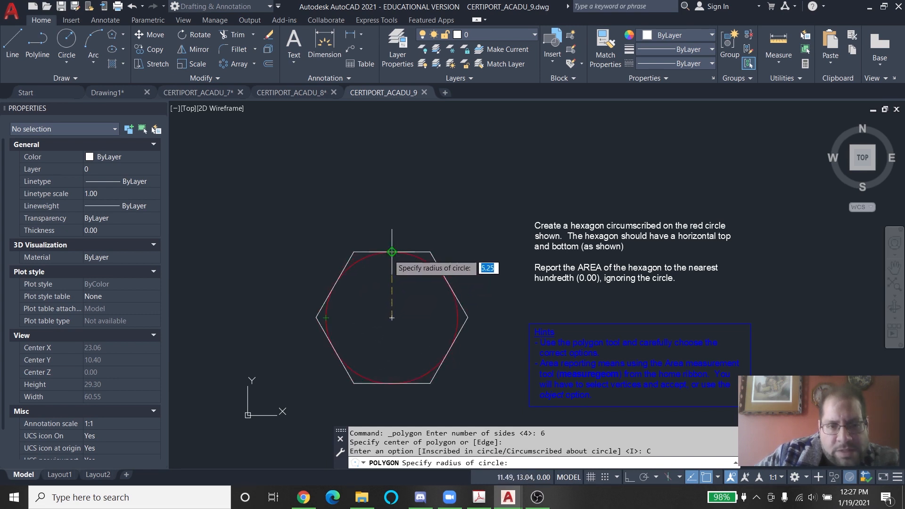
left_click(392, 384)
left_click(339, 239)
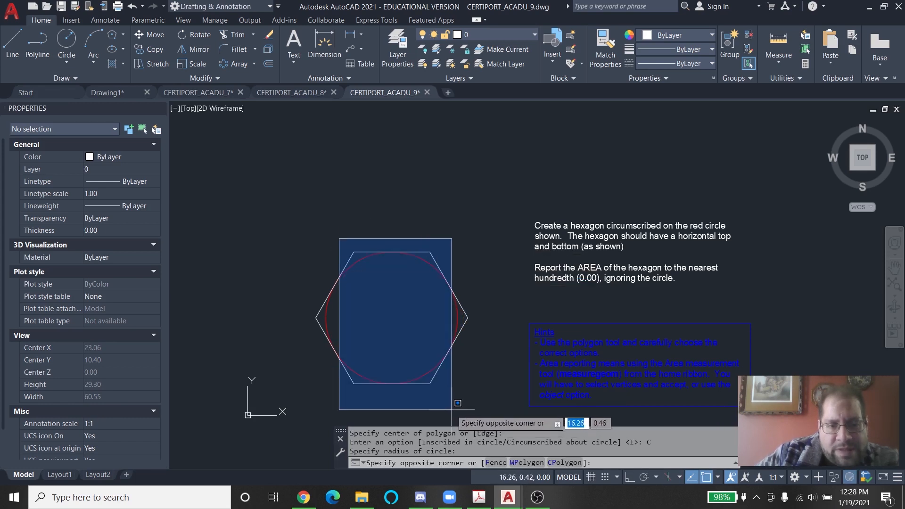
left_click(415, 208)
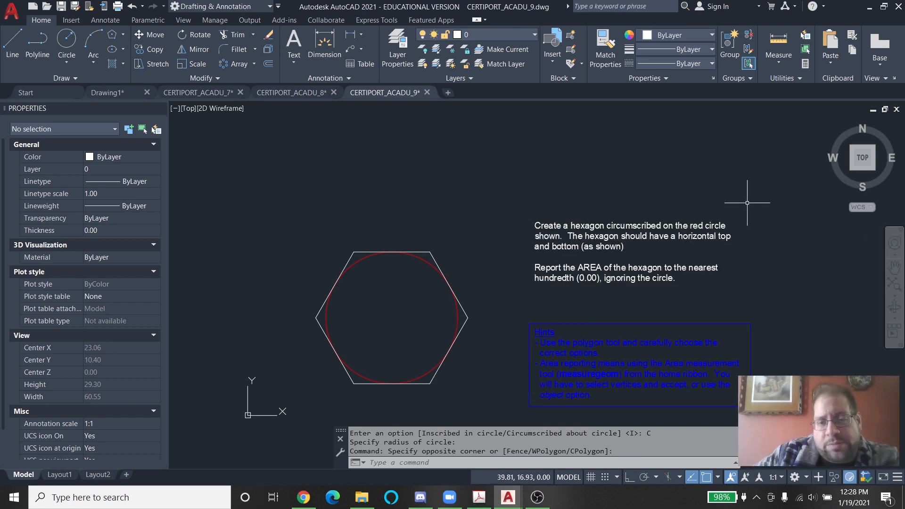
- Measure the hexagon's area as an object, excluding the circle, and check the area in the hexagon's properties
left_click(783, 59)
left_click(790, 188)
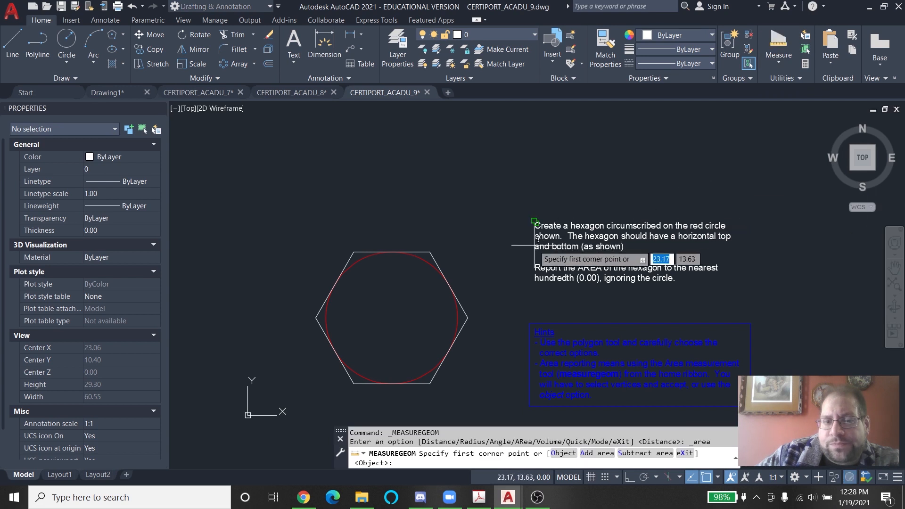
type("o")
key("Return")
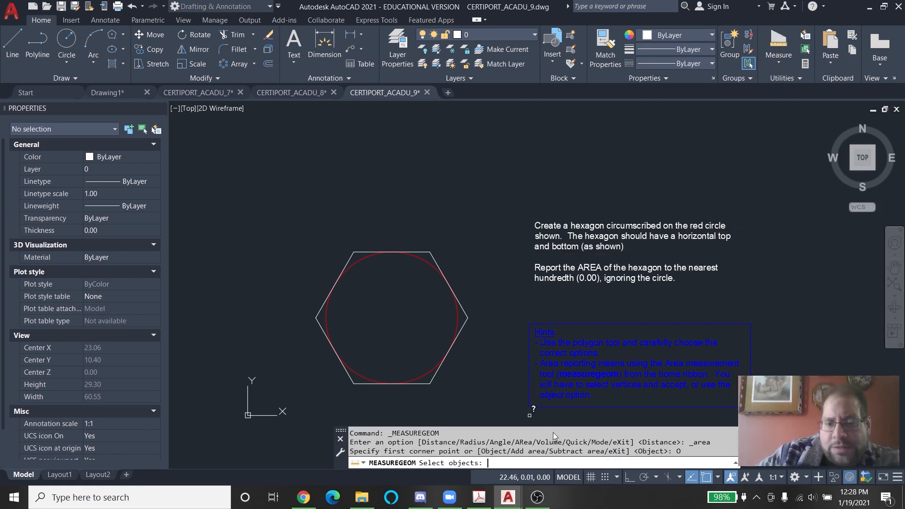
left_click(423, 252)
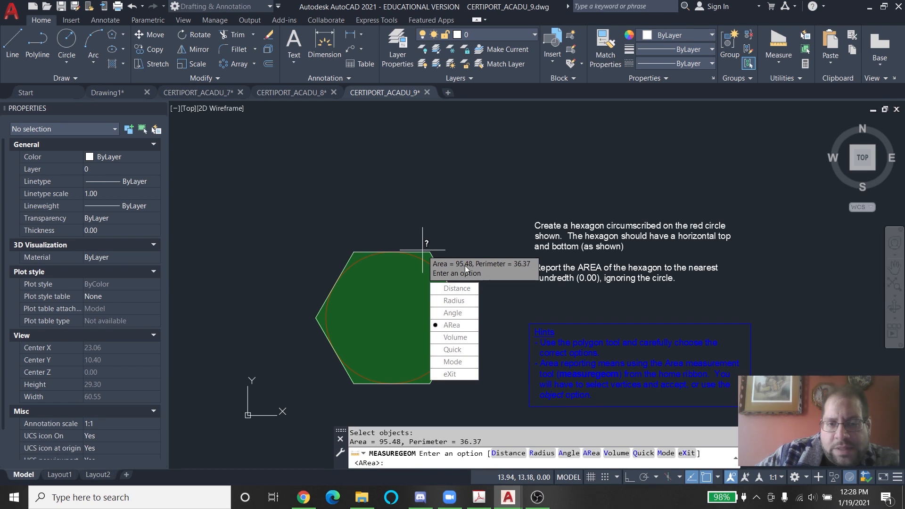
key("Escape")
key("Escape")
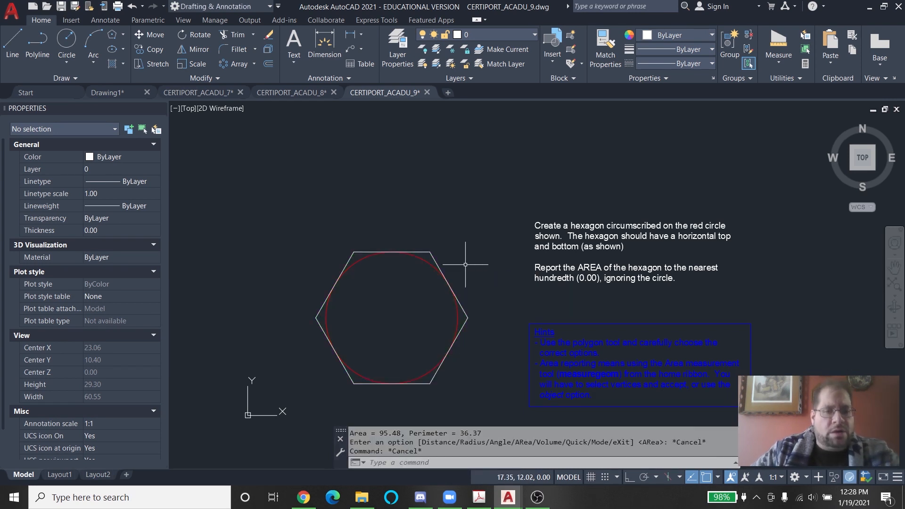
left_click(436, 262)
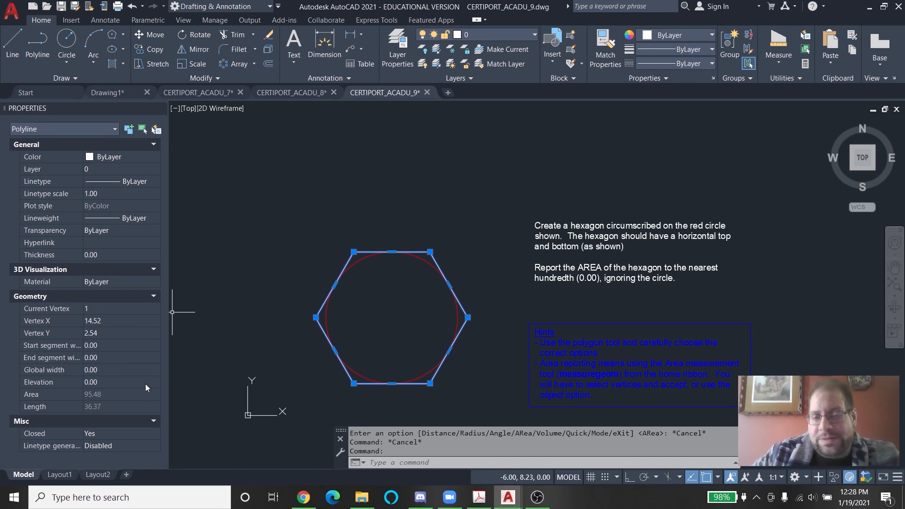
key("Escape")
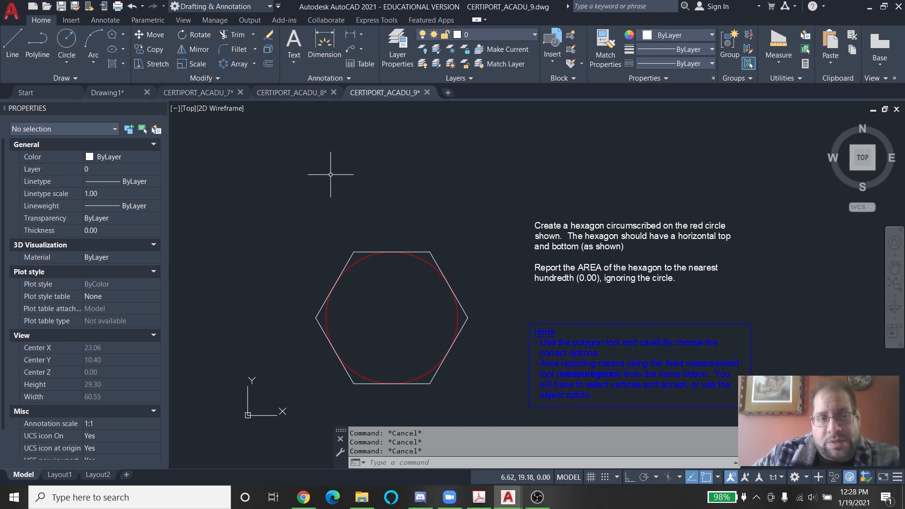
- Close the drawings CERTIPORT_ACADU_8, CERTIPORT_ACADU_9 and CERTIPORT_ACADU_7 without saving changes
left_click(334, 93)
key("n")
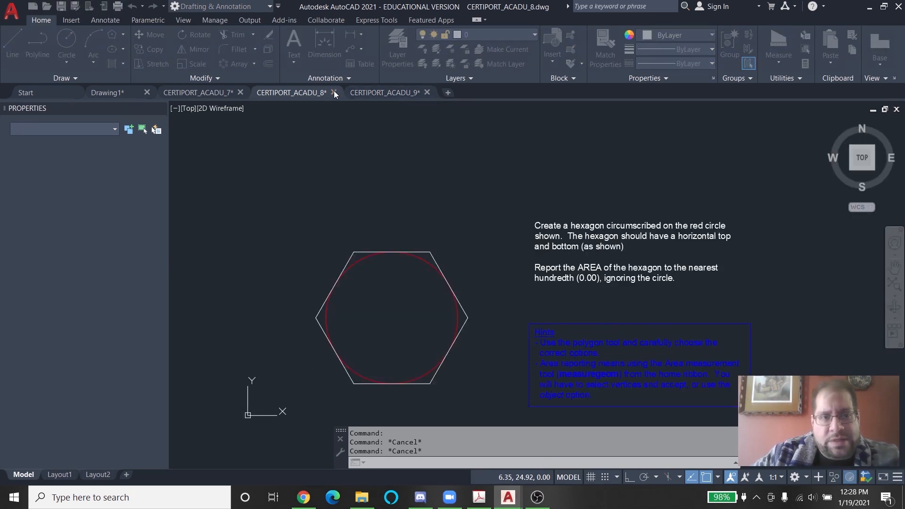
left_click(334, 93)
key("n")
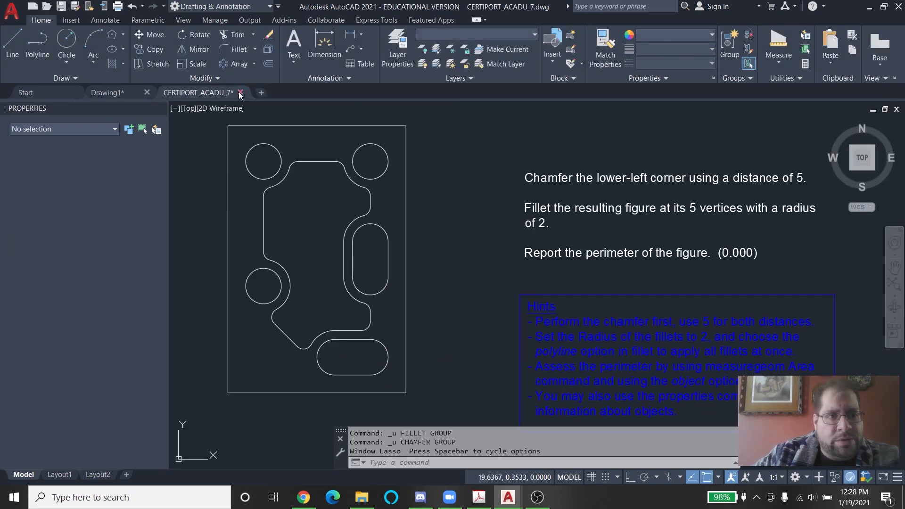
left_click(240, 92)
key("n")
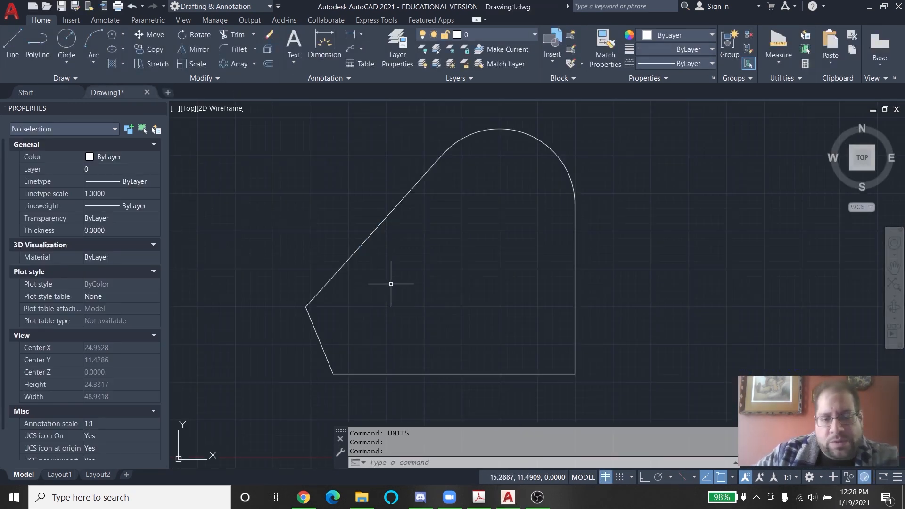
- Switch to CERTIPORT_ACADU_BURO_BOOK.pdf in Adobe Acrobat and examine the exercise on page 10, especially the line inside the Top view
left_click(479, 497)
scroll(456, 312, "down", 3)
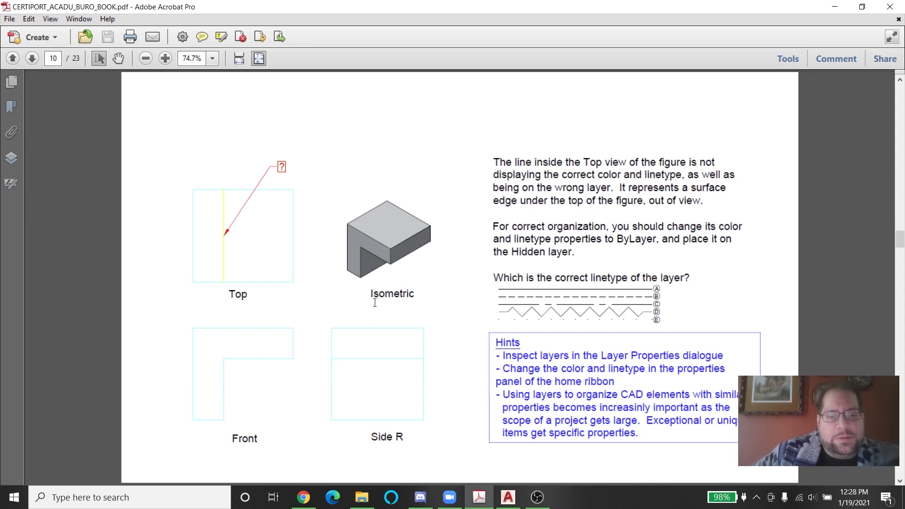
left_click_drag(243, 240, 215, 263)
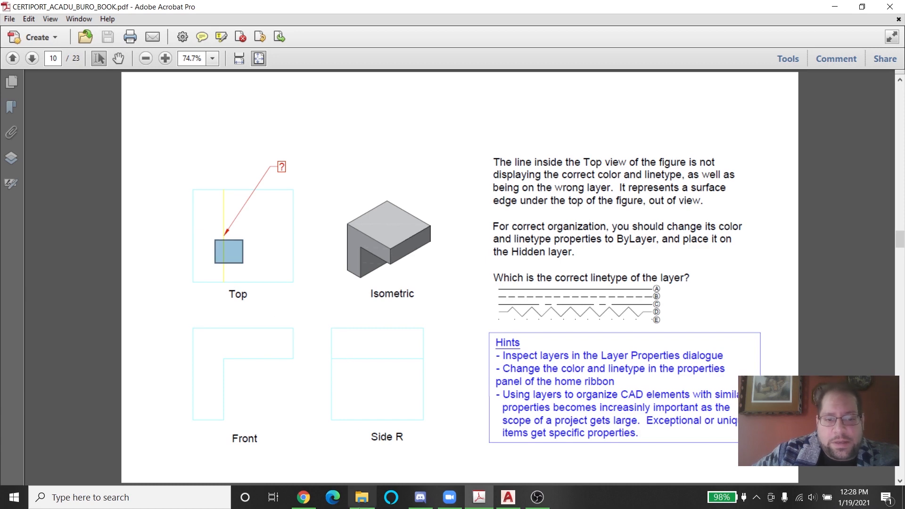
- Switch to File Explorer and open CERTIPORT_ACADU_10.dwg in AutoCAD
left_click(362, 497)
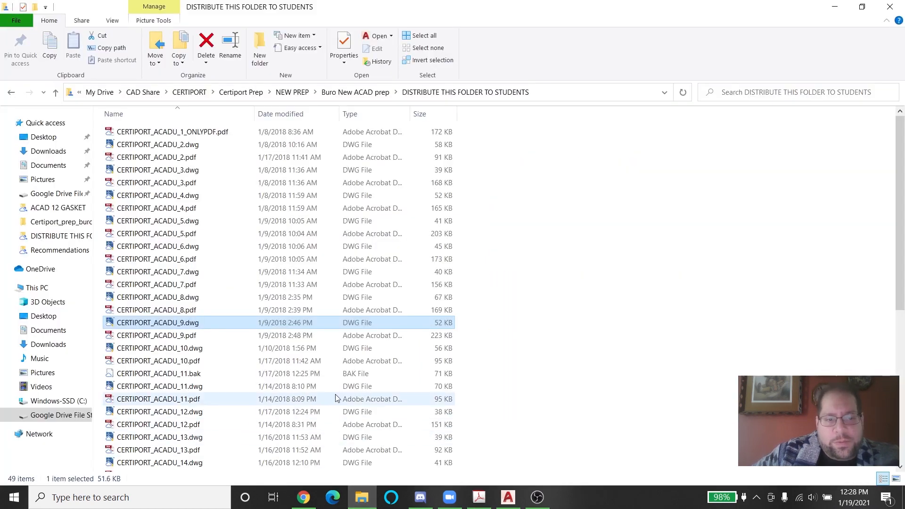
double_click(231, 349)
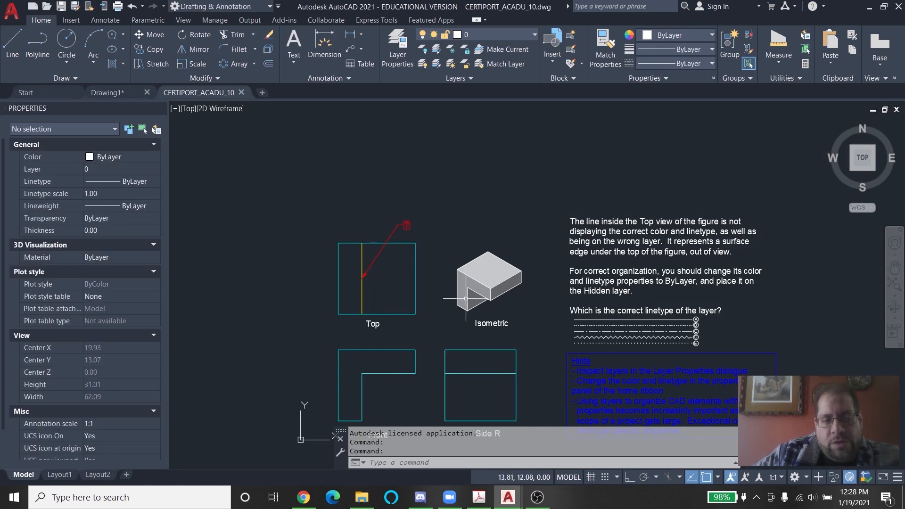
middle_click_drag(461, 300, 415, 236)
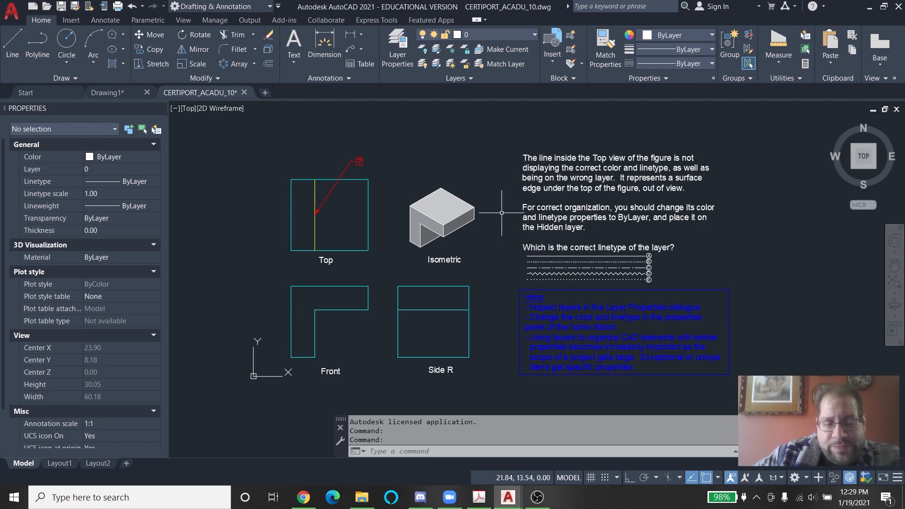
- Set the color and linetype of the yellow line inside the Top view to ByLayer
left_click(314, 222)
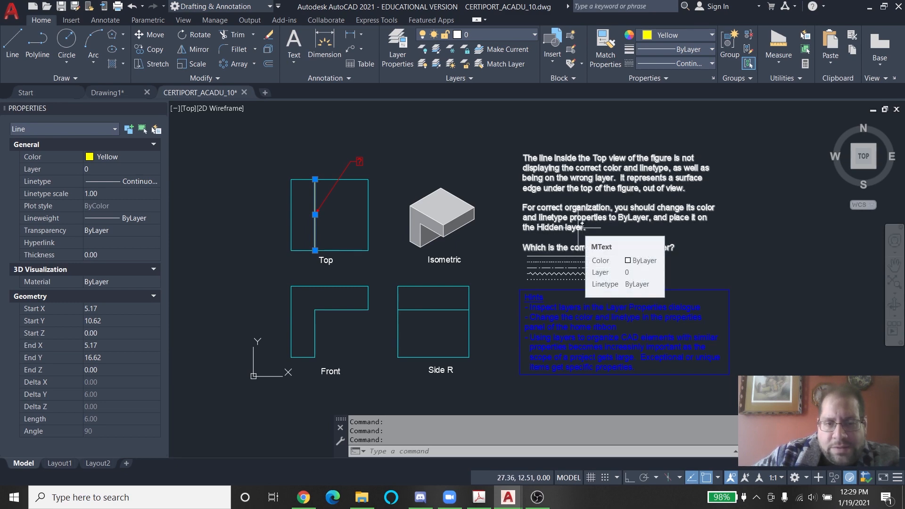
left_click(671, 36)
left_click(676, 51)
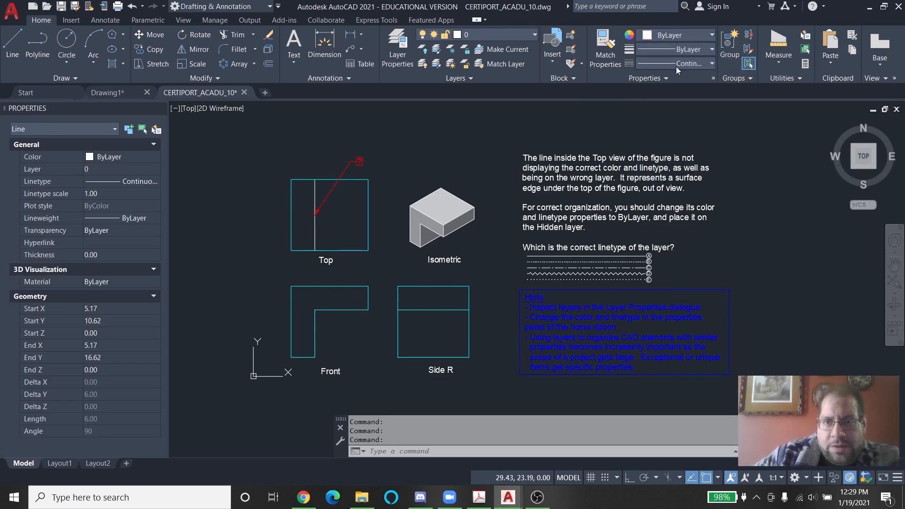
left_click(676, 67)
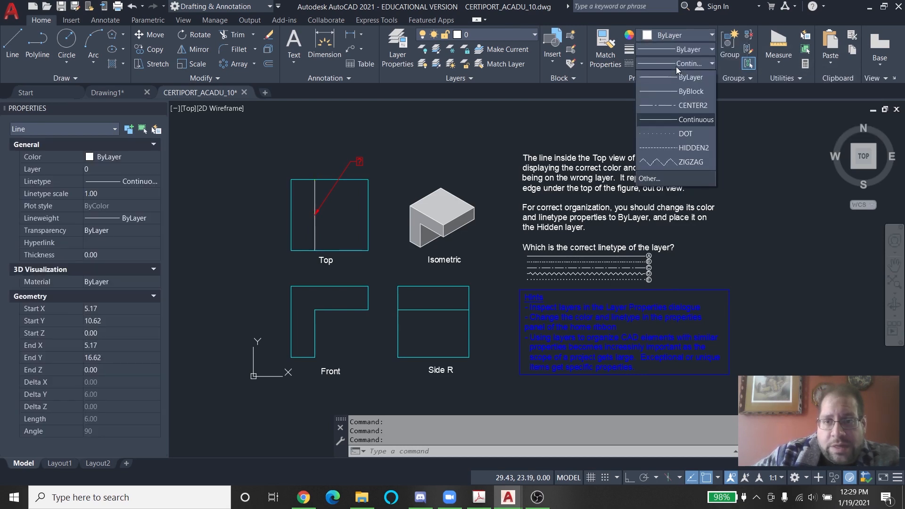
left_click(676, 75)
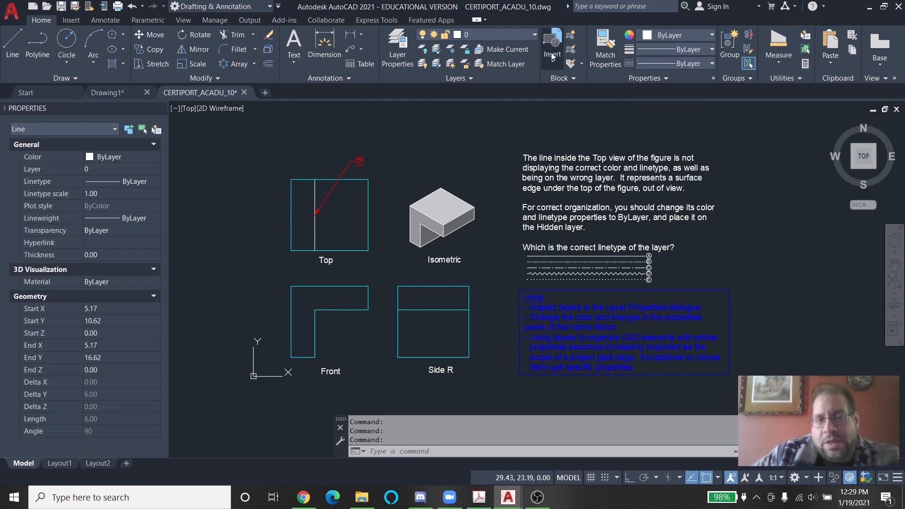
- Place the selected line of the Top view on the Hidden layer and clear the selection
left_click(516, 34)
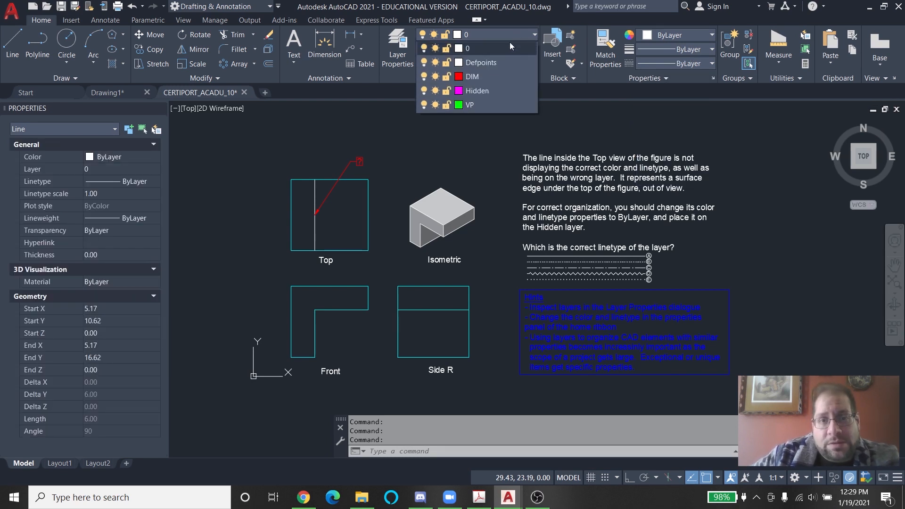
left_click(490, 90)
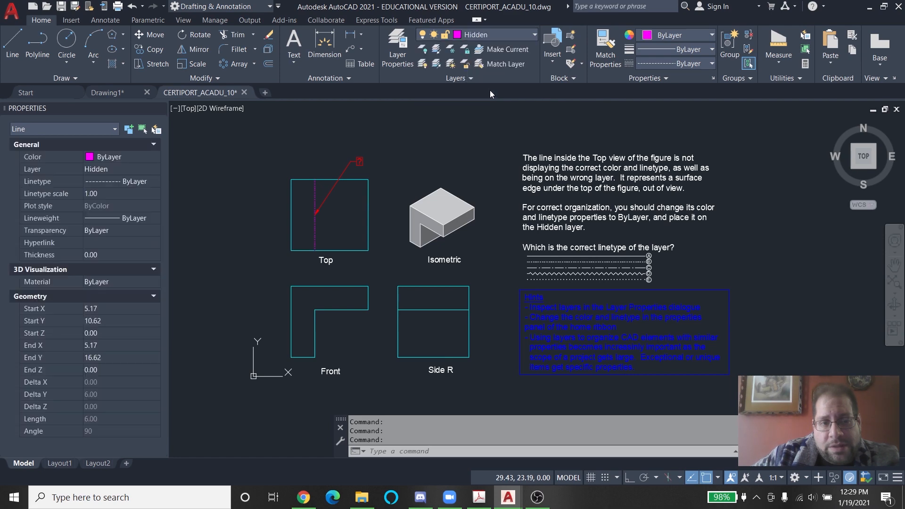
scroll(315, 215, "up", 4)
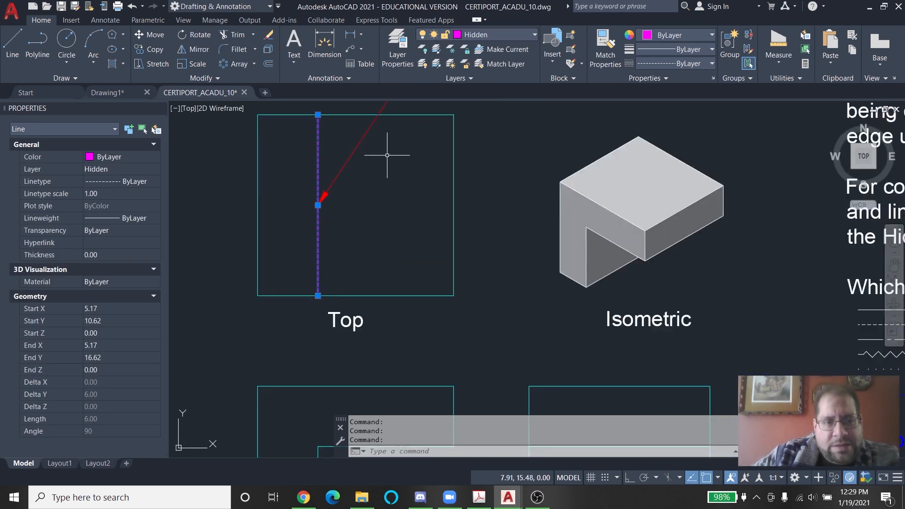
key("Escape")
key("Escape")
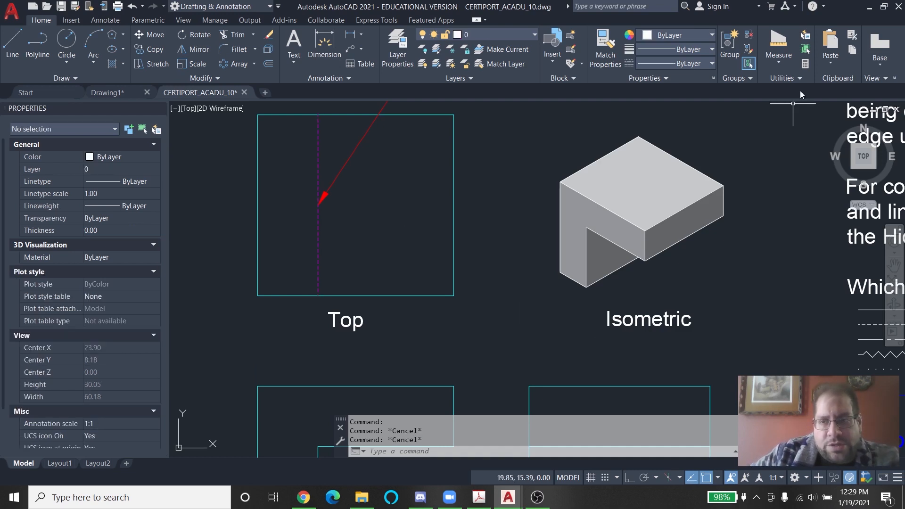
- Compare the drawing's available linetypes with sample lines A to E under the linetype question
left_click(704, 64)
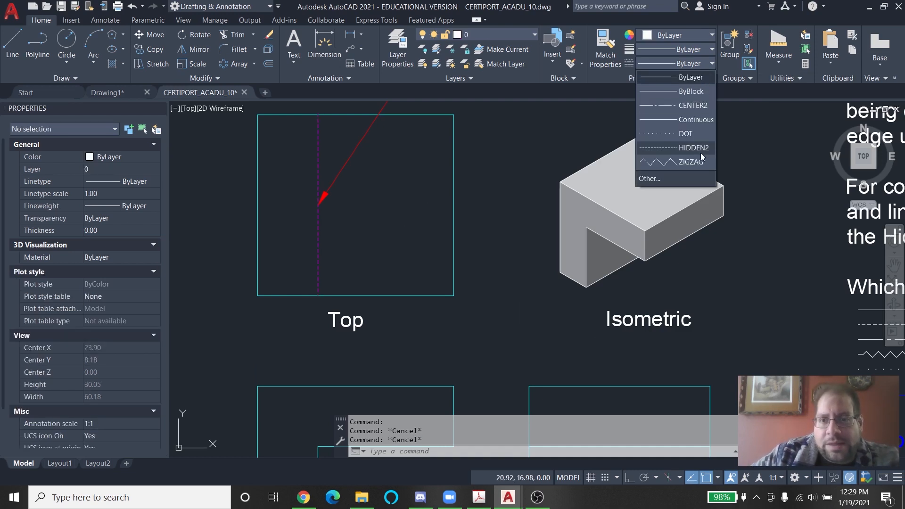
left_click(737, 17)
scroll(759, 259, "down", 2)
mouse_move(736, 249)
middle_mouse_down()
mouse_move(634, 203)
mouse_move(454, 186)
mouse_move(417, 195)
middle_mouse_up()
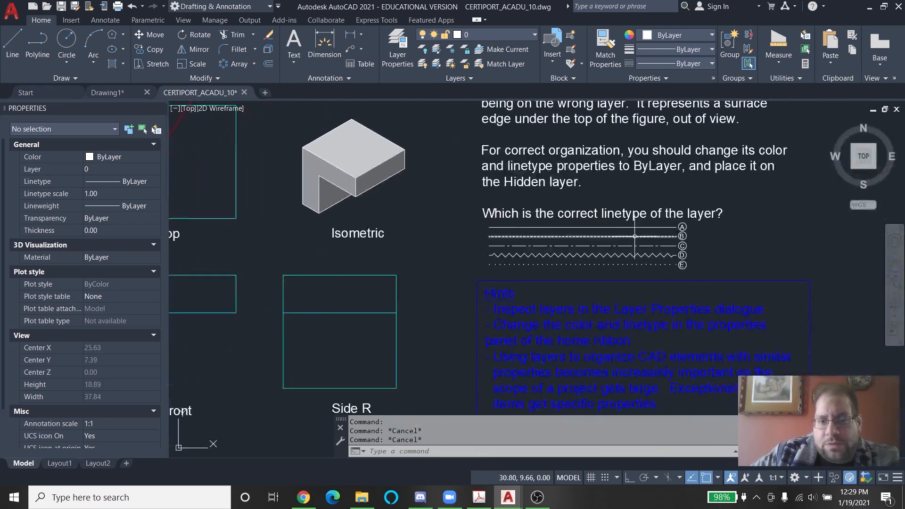
middle_click_drag(634, 235, 537, 215)
scroll(538, 198, "up", 2)
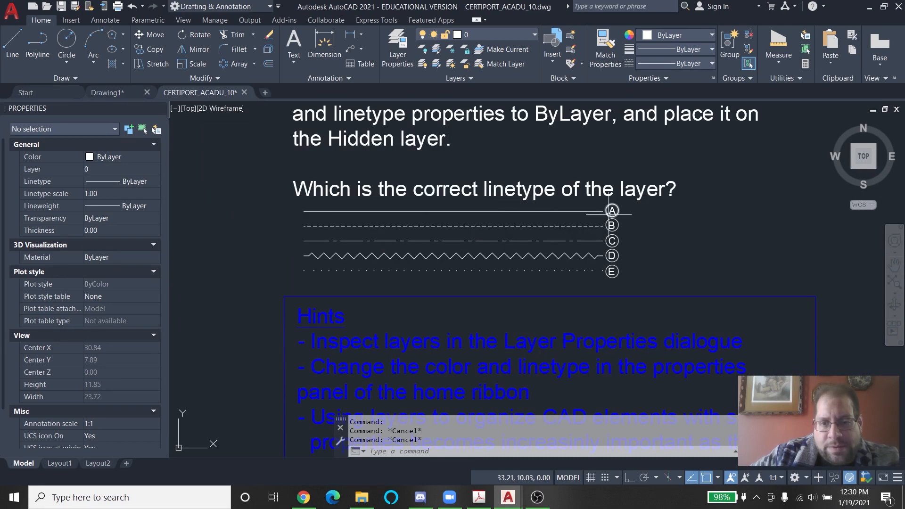
left_click(630, 232)
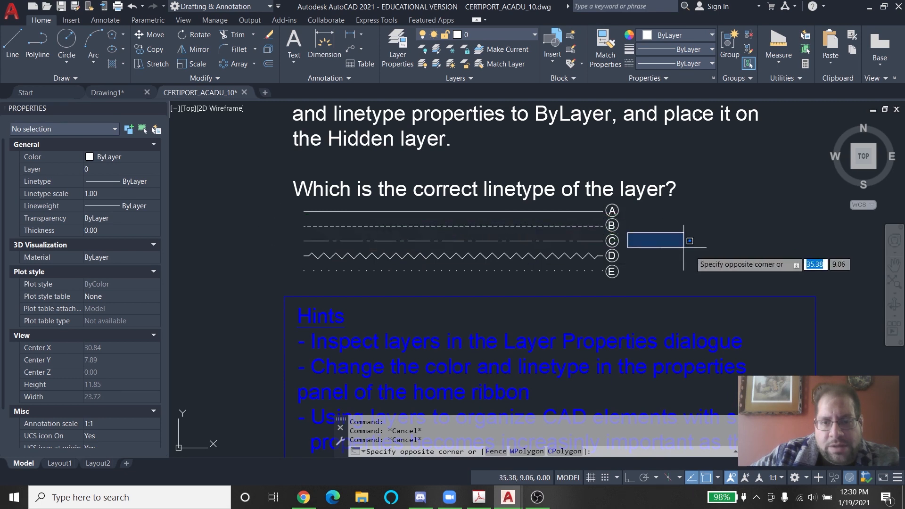
key("Escape")
key("Escape")
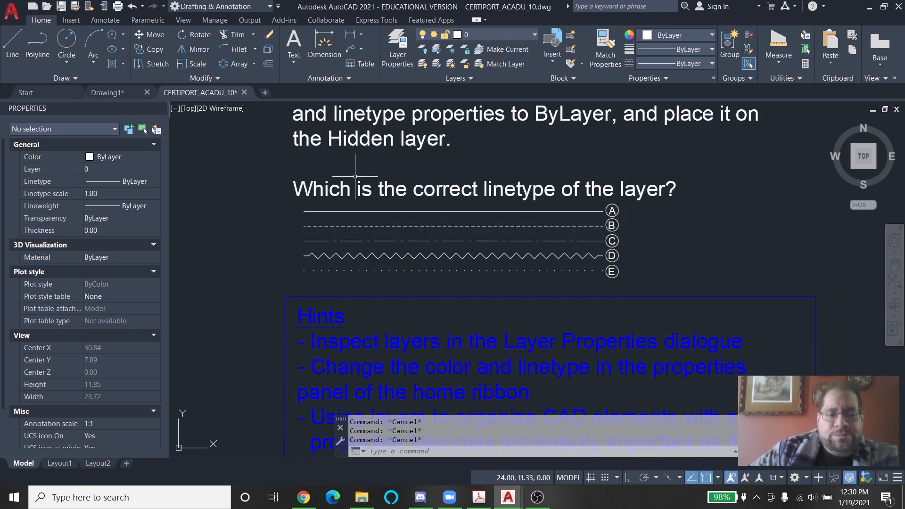
- Switch to the PDF workbook in Adobe Acrobat and go to the face-scaling exercise on page 11
left_click(478, 504)
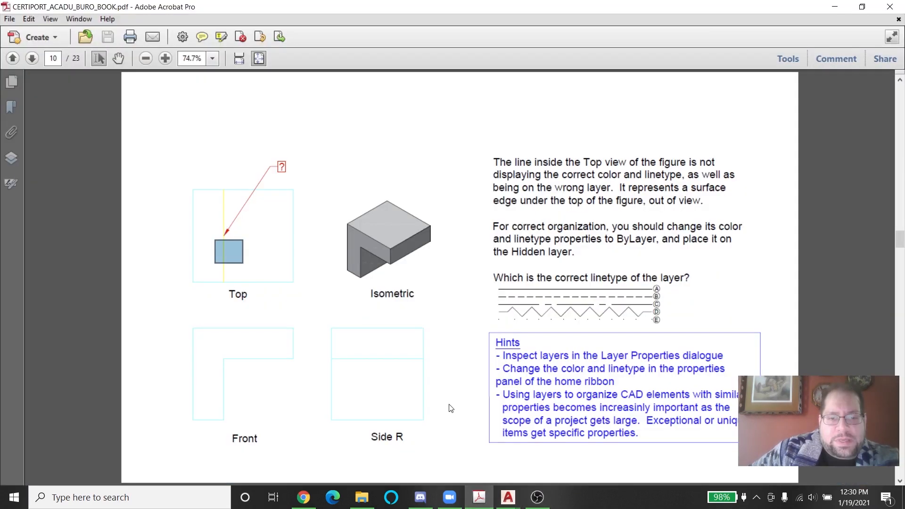
scroll(449, 407, "down", 2)
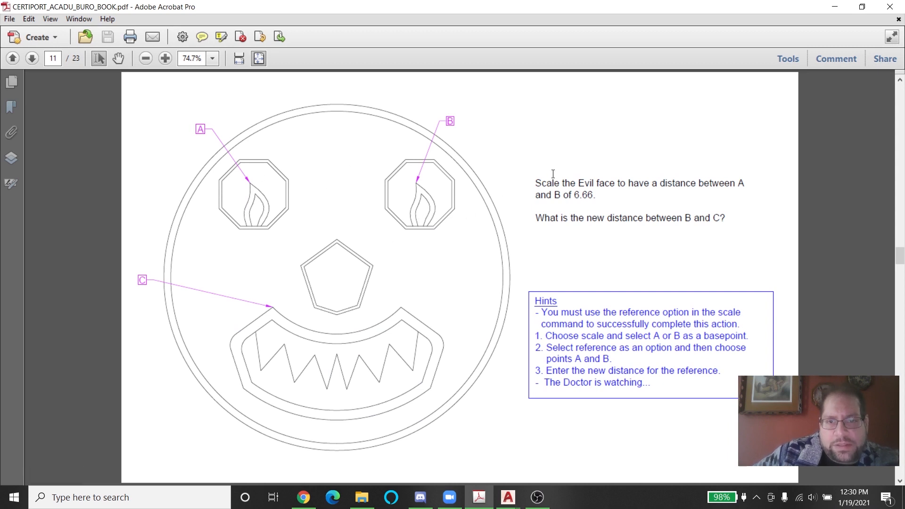
- Highlight the scaling instruction and mark the span between points A and B on the workbook's face drawing
left_click_drag(633, 183, 762, 202)
left_click(553, 196)
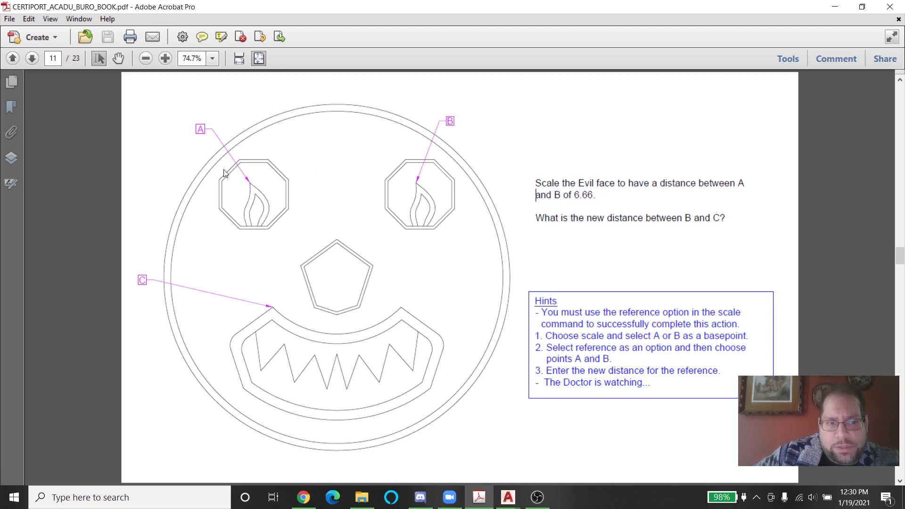
left_click_drag(428, 194, 429, 193)
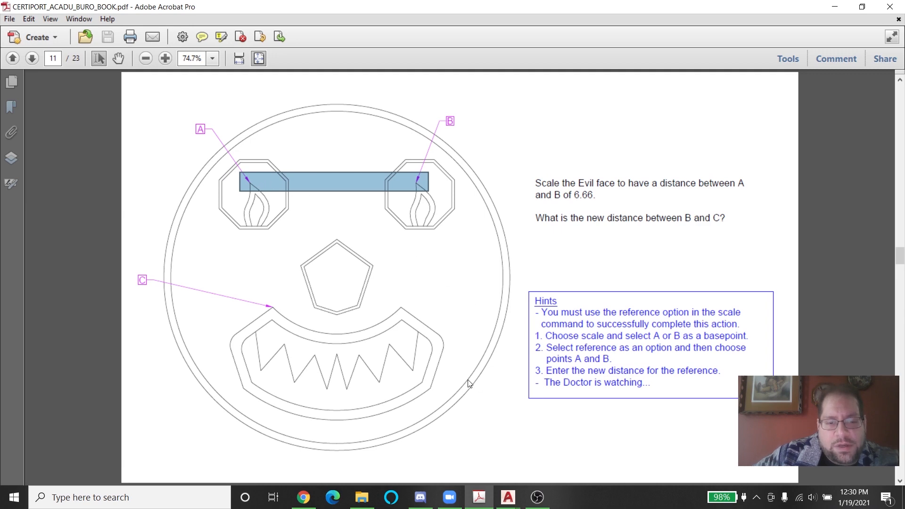
- Switch to File Explorer and open the drawing CERTIPORT_ACADU_11.dwg in AutoCAD
left_click(362, 498)
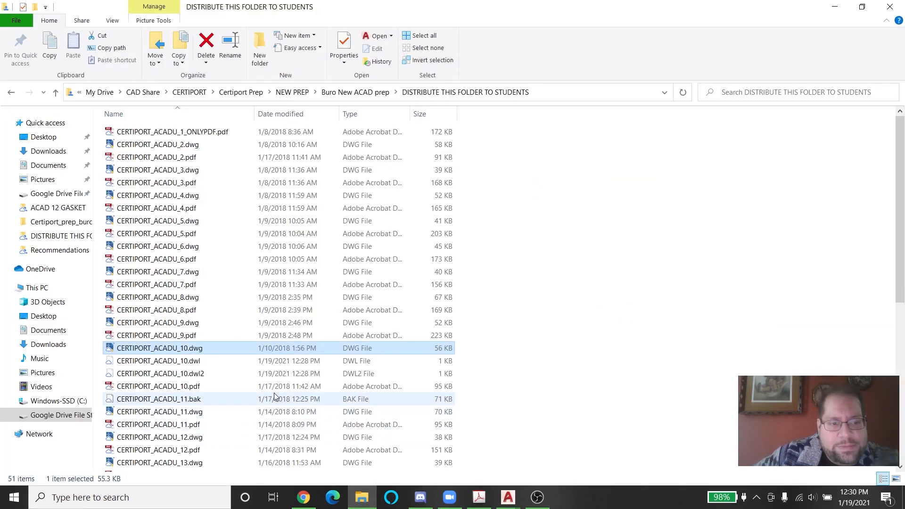
double_click(276, 412)
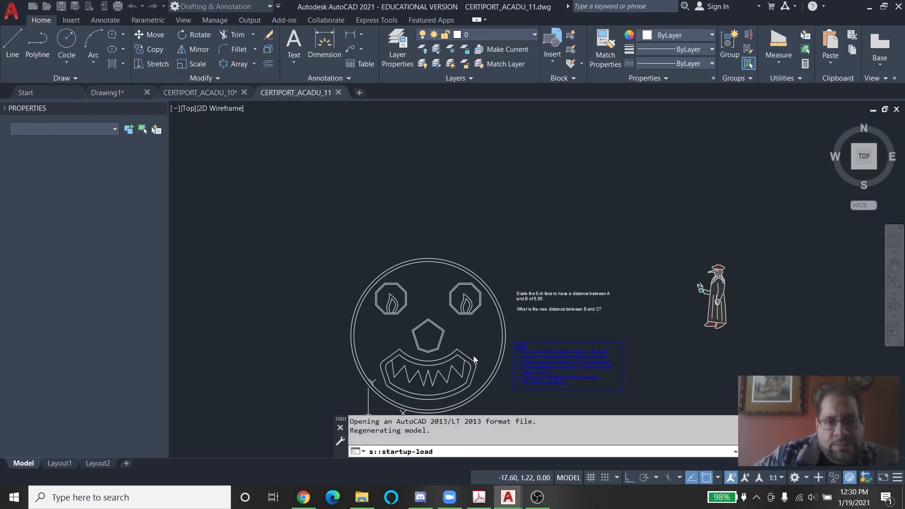
left_click(413, 259)
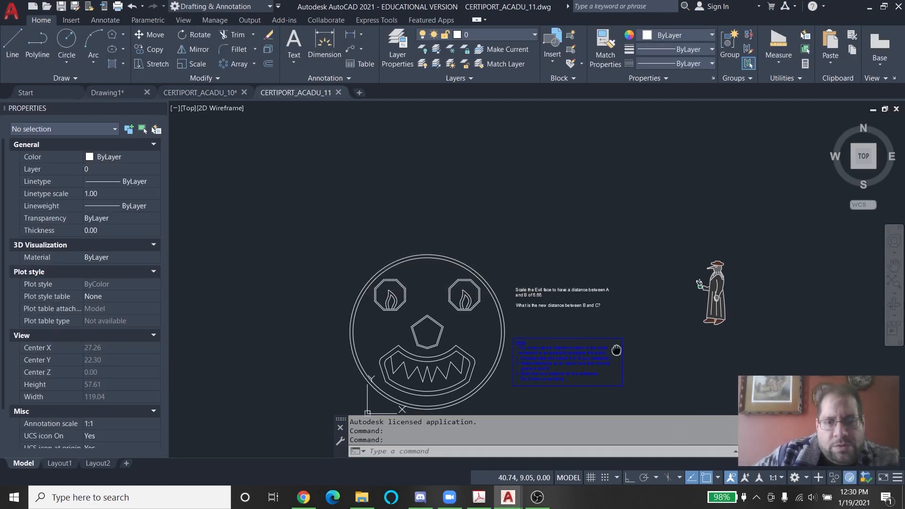
- Examine the Evil face, the doctor figure and the question text in the drawing
middle_click_drag(616, 350, 582, 271)
scroll(467, 265, "up", 2)
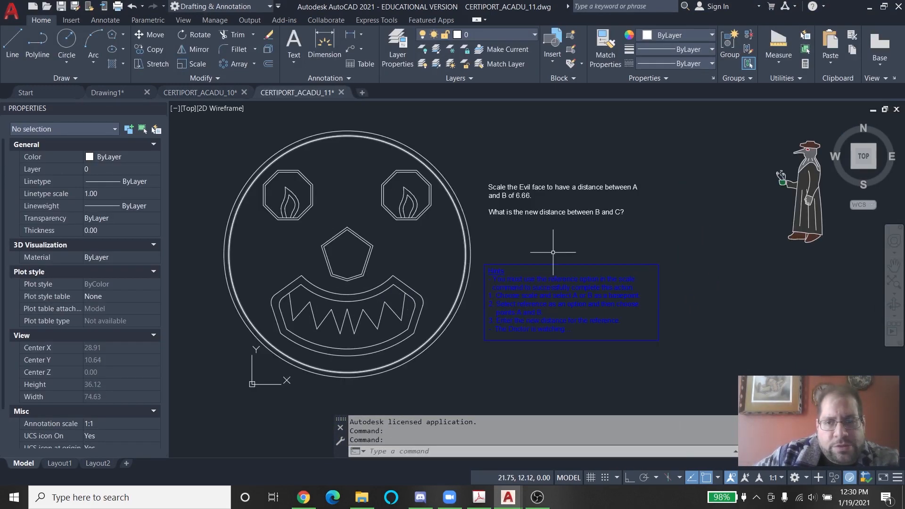
scroll(553, 252, "up", 4)
middle_click_drag(681, 202, 562, 236)
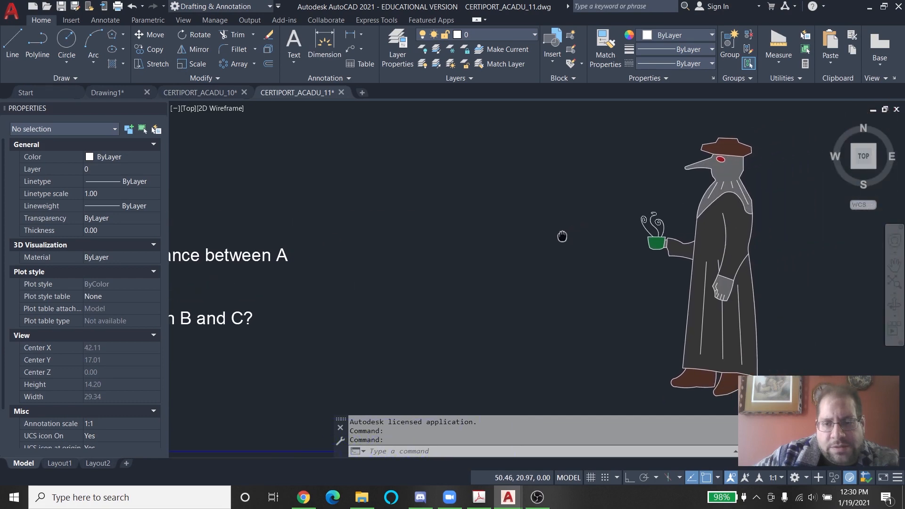
middle_click_drag(377, 295, 630, 304)
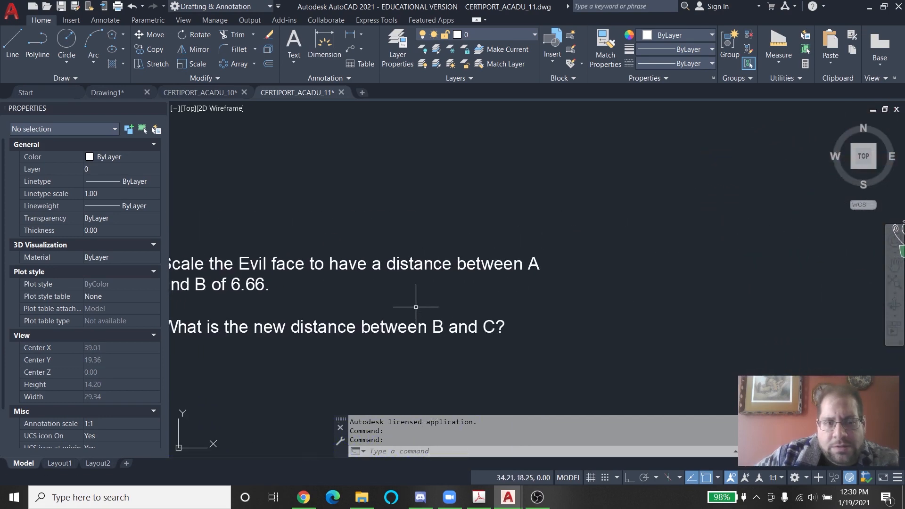
middle_click_drag(355, 317, 709, 268)
mouse_move(519, 284)
middle_mouse_down()
mouse_move(690, 270)
mouse_move(643, 236)
mouse_move(617, 253)
middle_mouse_up()
scroll(703, 264, "down", 4)
scroll(634, 237, "down", 2)
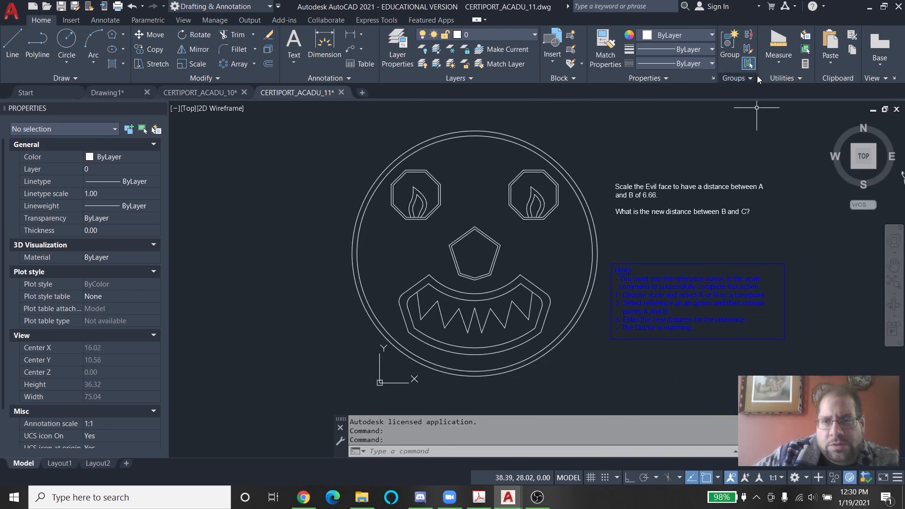
- Measure the distance between the flame tips A and B in the two eyes and end the measurement
left_click(779, 59)
left_click(786, 103)
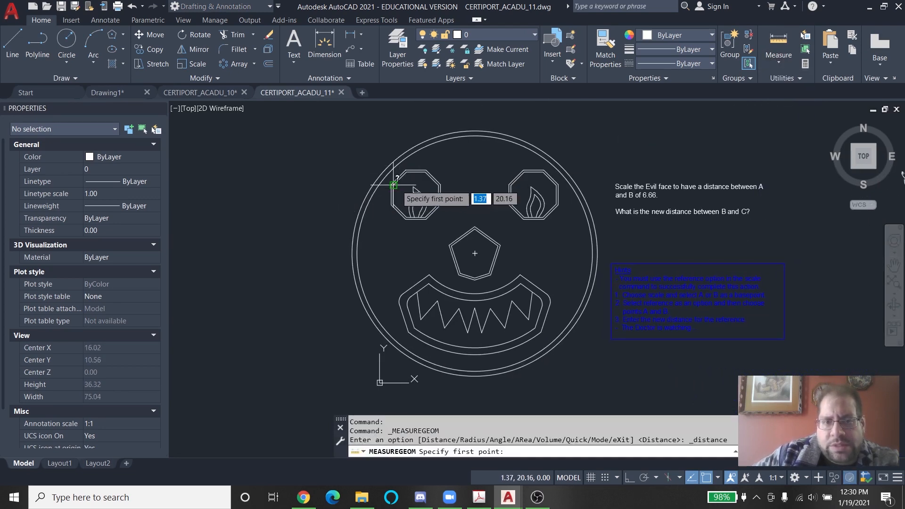
left_click(413, 187)
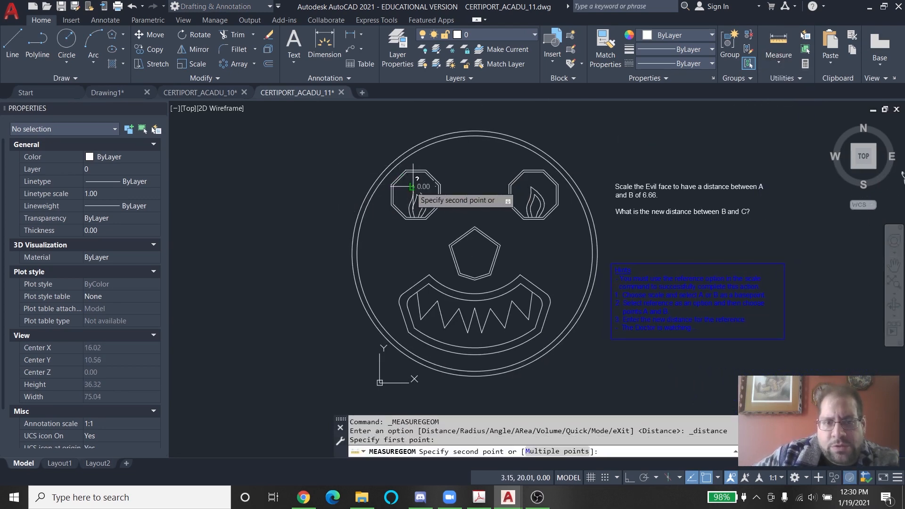
left_click(531, 188)
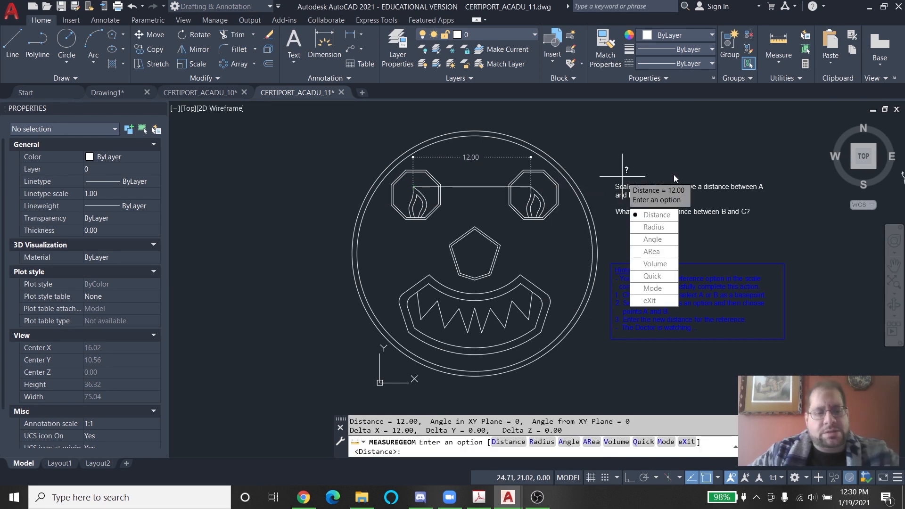
key("Escape")
key("Escape")
- Scale the entire Evil face from base point A using the Reference option, with length A to B as reference and 6.66 as new length
middle_click_drag(632, 152, 574, 176)
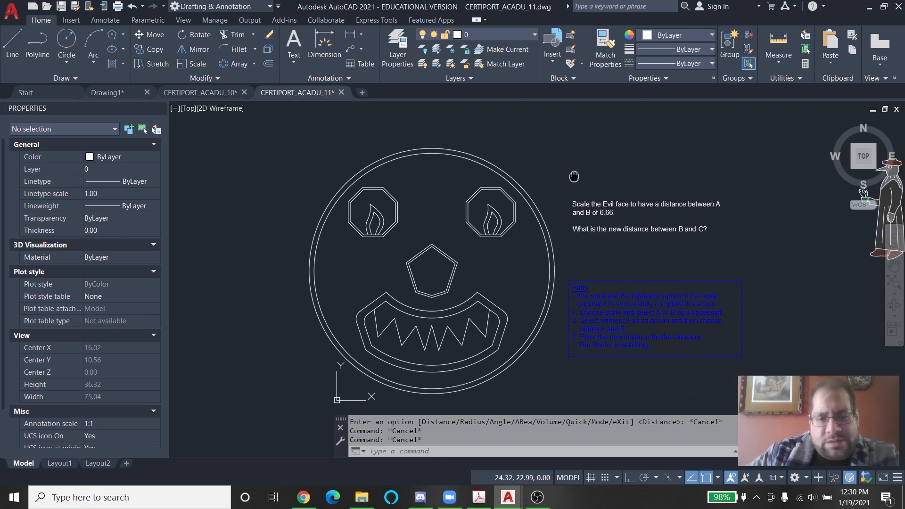
scroll(692, 317, "up", 4)
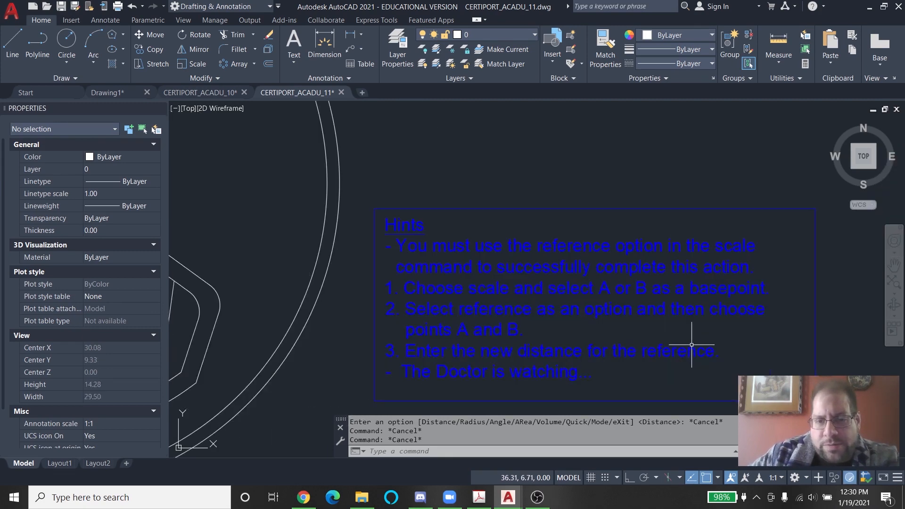
scroll(691, 344, "down", 2)
scroll(689, 342, "down", 1)
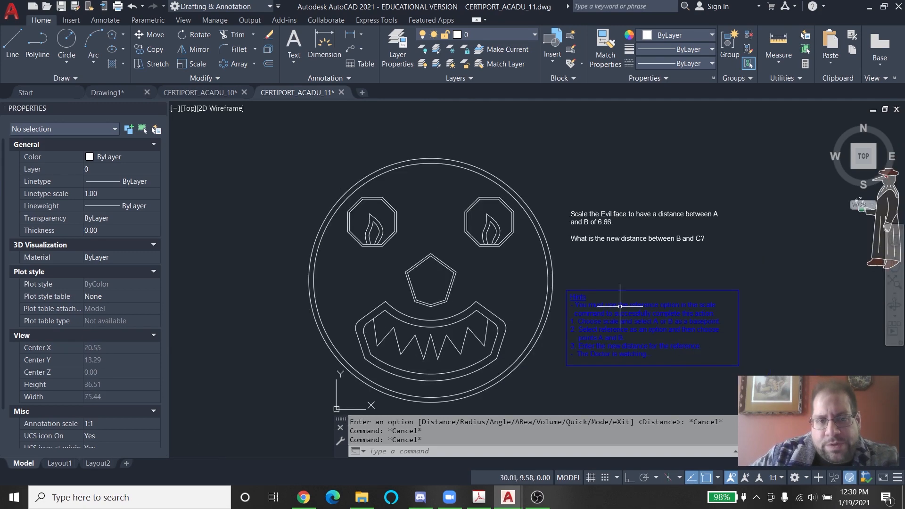
scroll(585, 254, "down", 2)
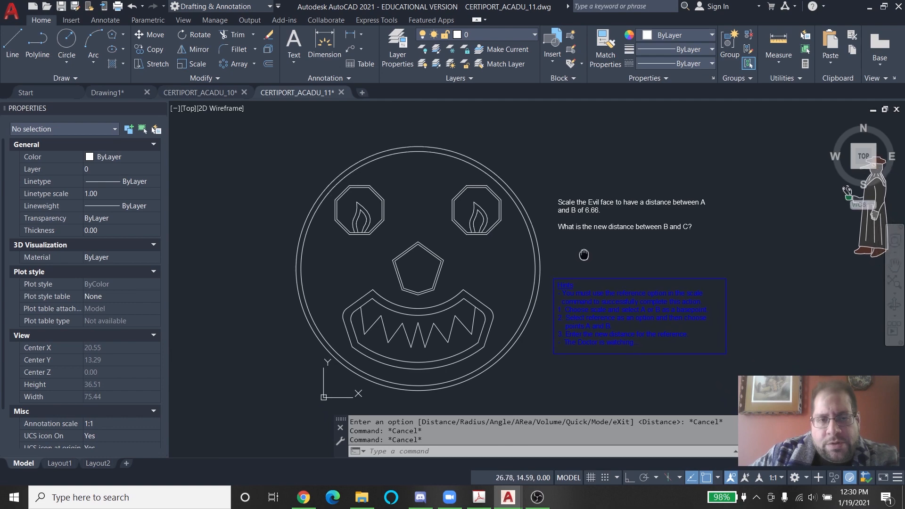
left_click(193, 64)
left_click(485, 362)
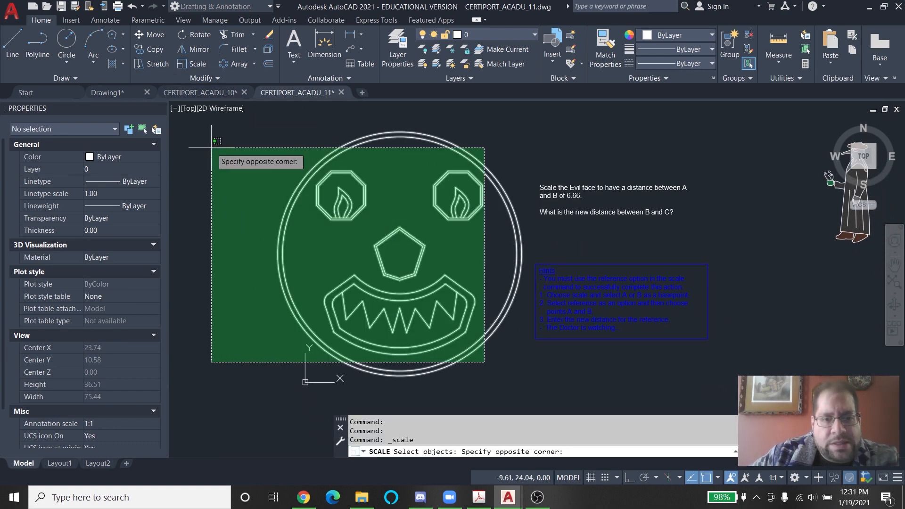
left_click(208, 127)
key("Return")
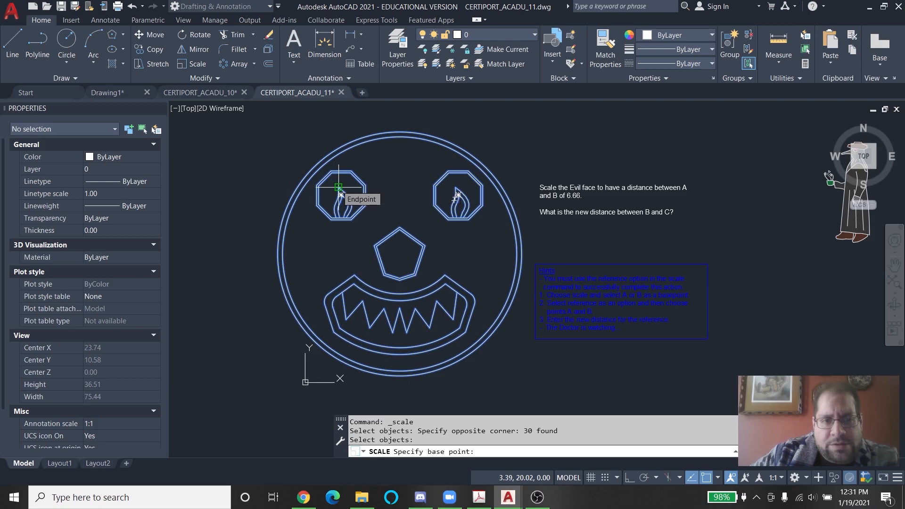
left_click(339, 187)
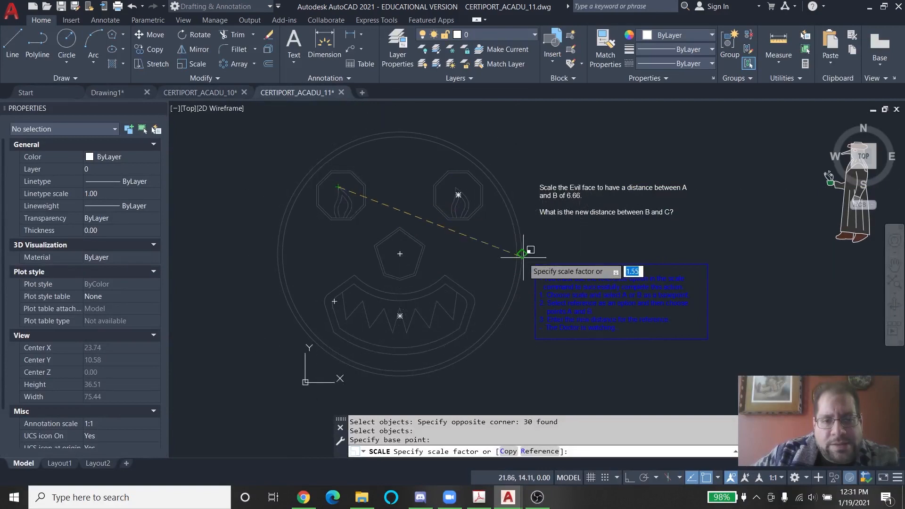
left_click(532, 452)
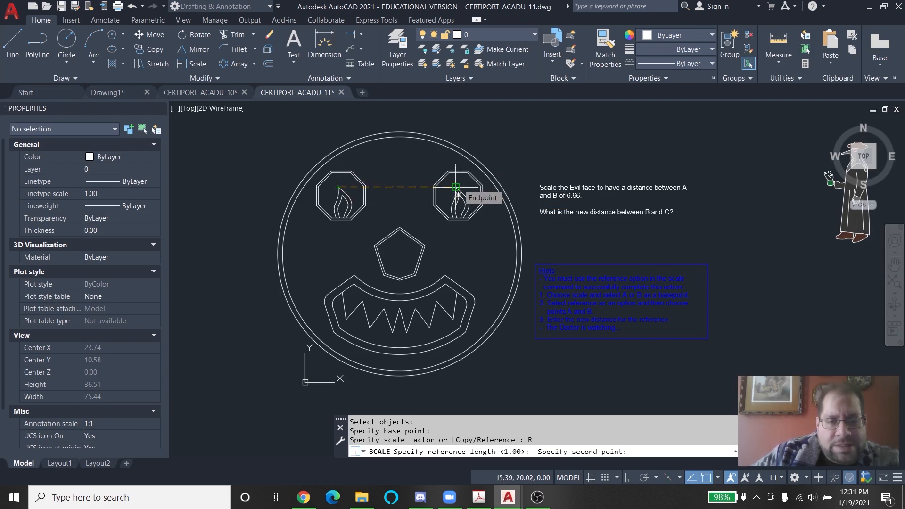
left_click(456, 187)
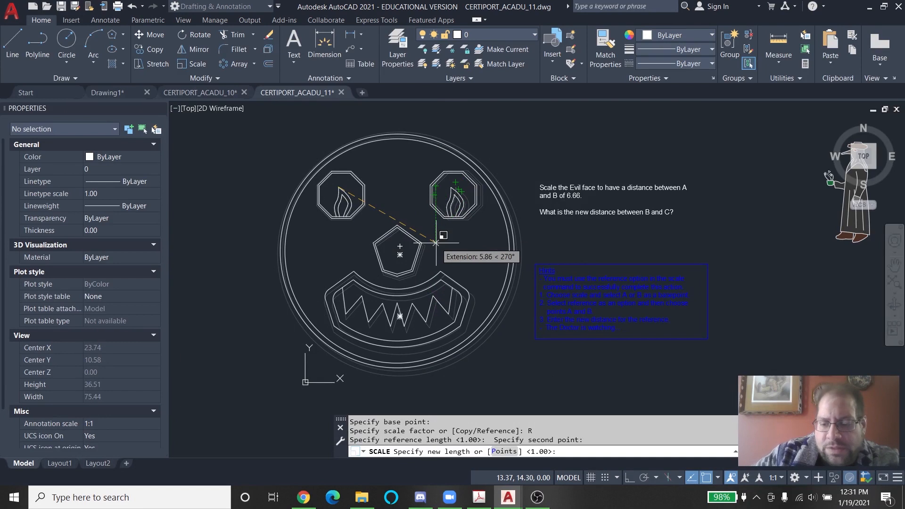
type("6.66")
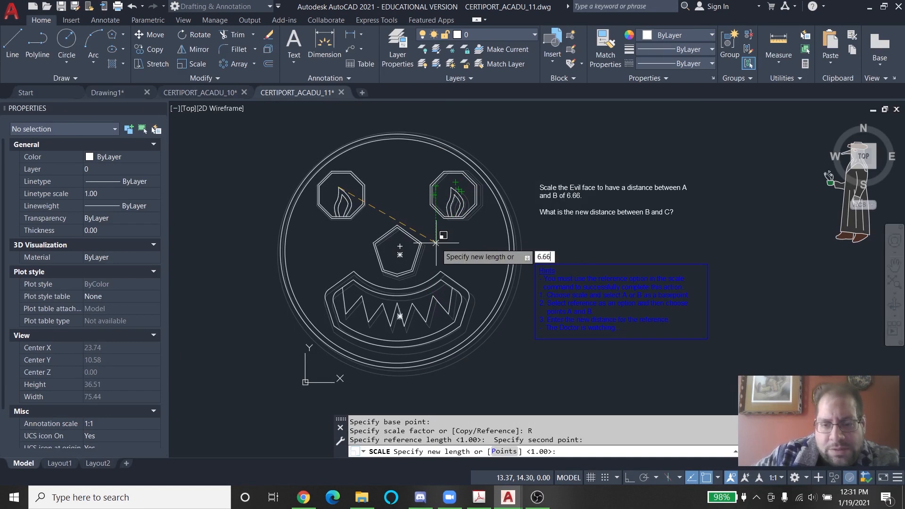
key("Return")
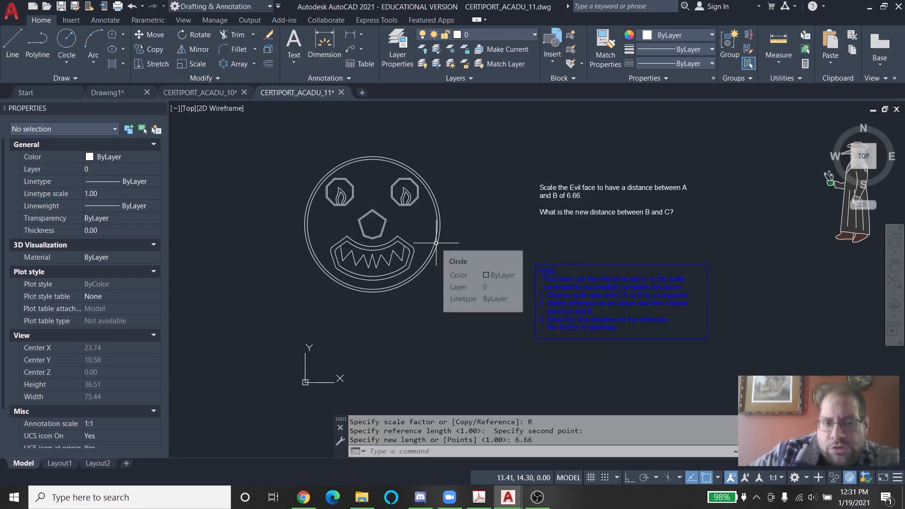
- Measure the distance between flame tips A and B on the scaled face
scroll(335, 156, "up", 4)
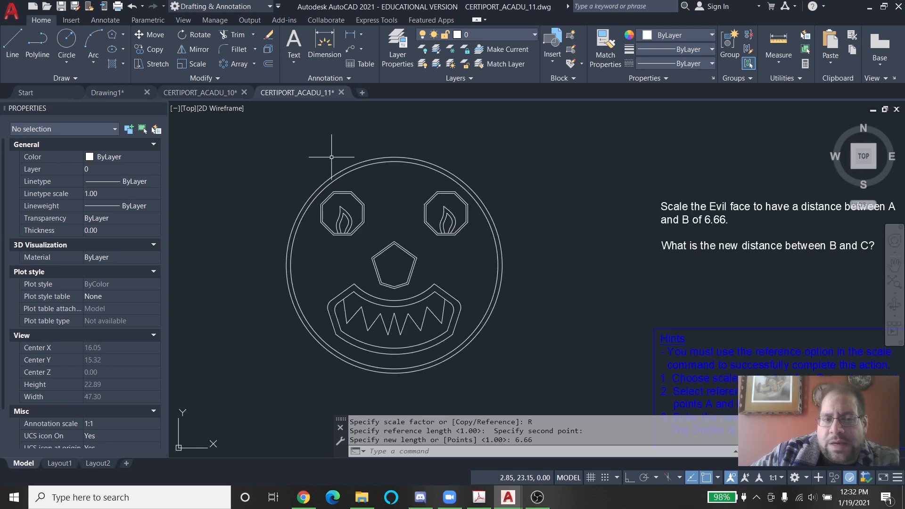
left_click(779, 42)
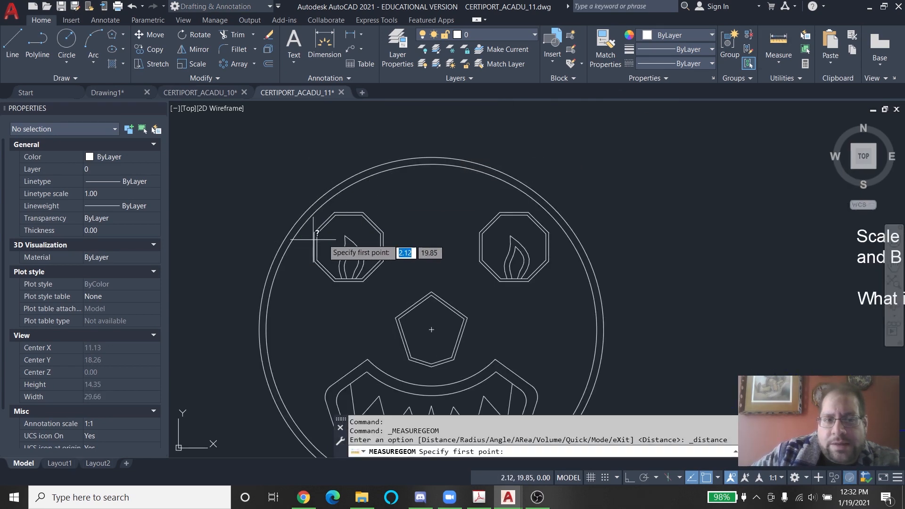
left_click(346, 236)
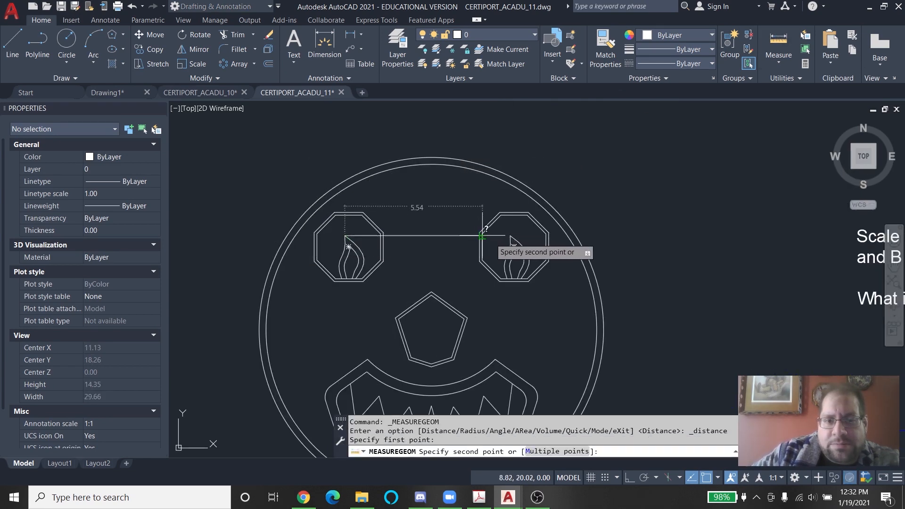
left_click(511, 236)
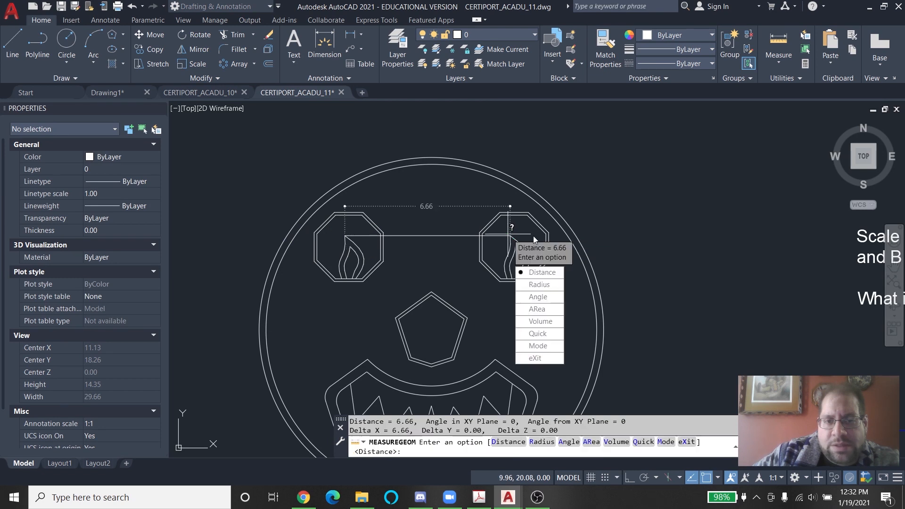
key("Return")
mouse_move(514, 248)
middle_mouse_down()
mouse_move(491, 212)
mouse_move(447, 197)
middle_mouse_up()
left_click(447, 197)
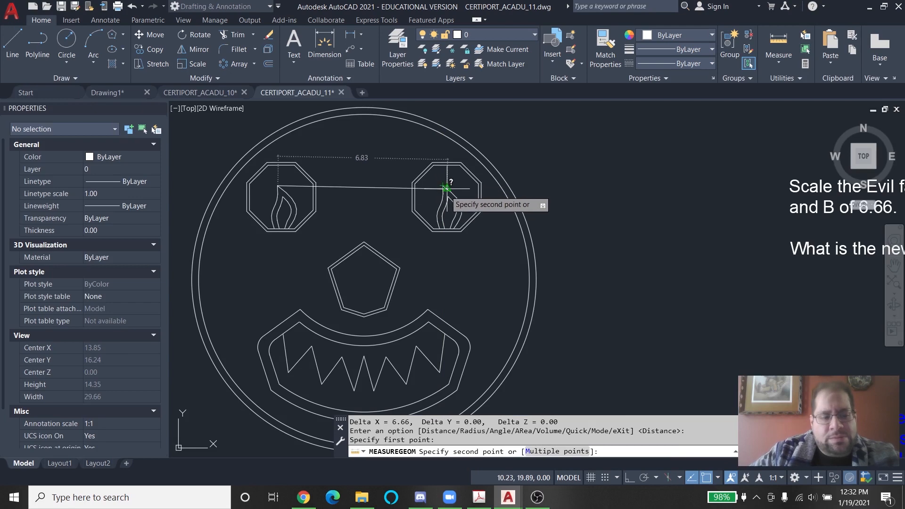
key("Escape")
key("Escape")
key("Escape")
key("Escape")
left_click(832, 123)
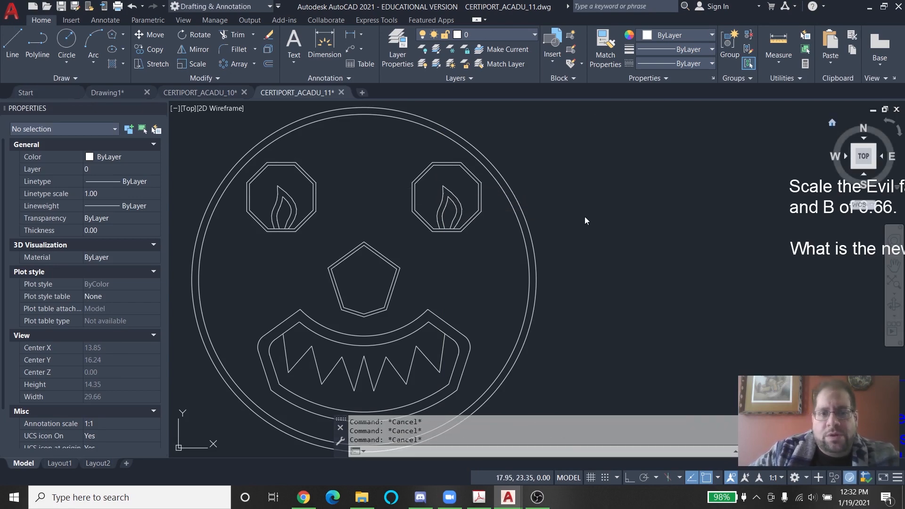
key("ctrl+z")
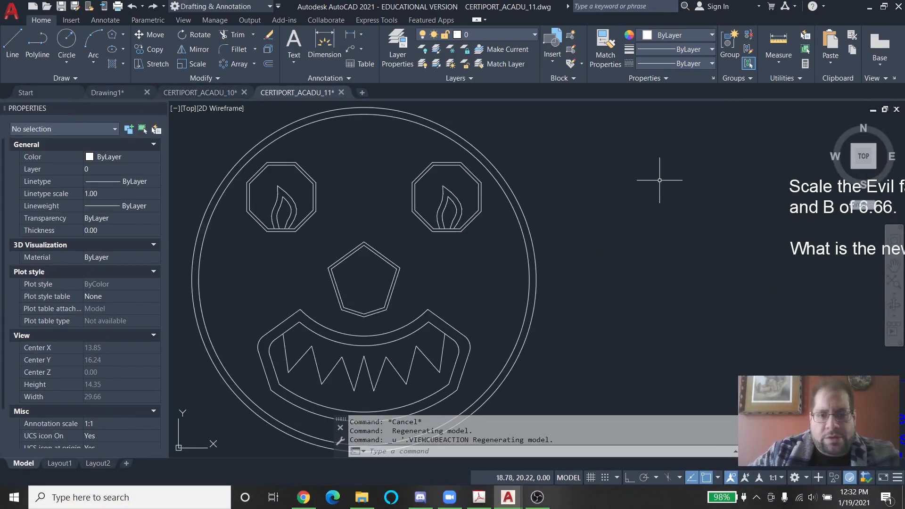
- Measure the distance from flame tip B to point C, the mouth's upper corner below the A eye
left_click(774, 41)
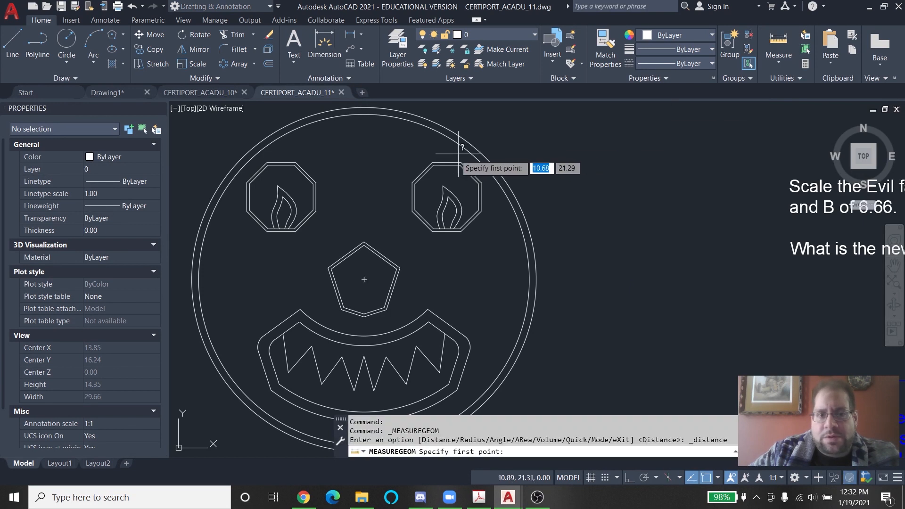
left_click(442, 187)
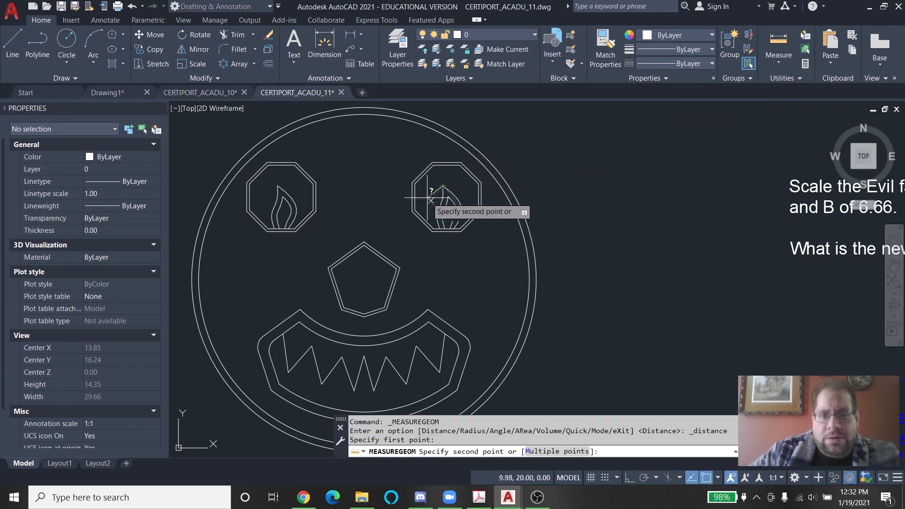
left_click(300, 310)
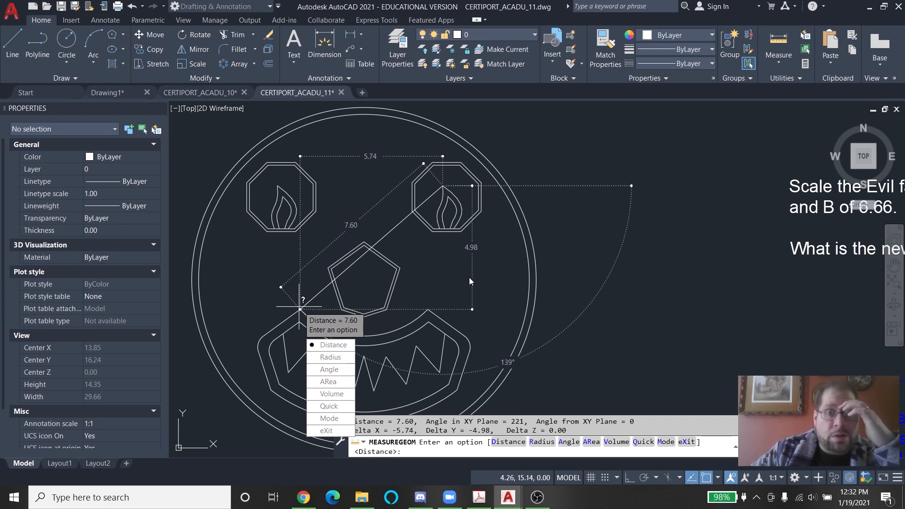
- Switch to the PDF workbook in Adobe Acrobat and mark the locations of points C and B on the face
left_click(473, 499)
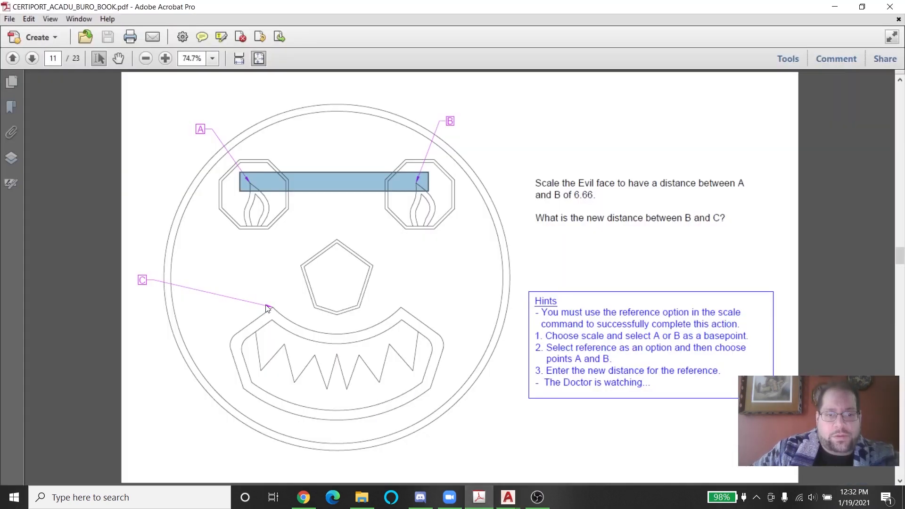
left_click_drag(239, 295, 300, 334)
left_click_drag(408, 163, 430, 191)
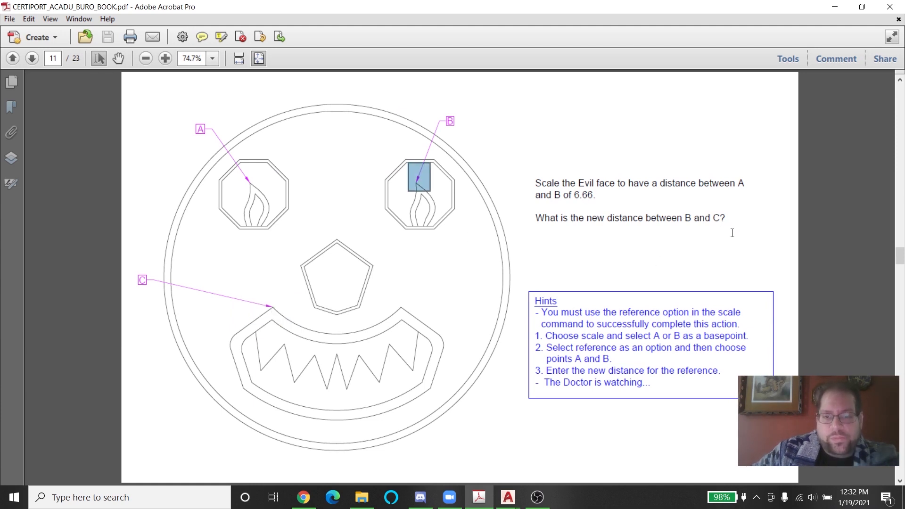
- Review the gasket border exercise on page 12 of the PDF workbook and open CERTIPORT_ACADU_12.dwg from File Explorer
scroll(357, 285, "down", 2)
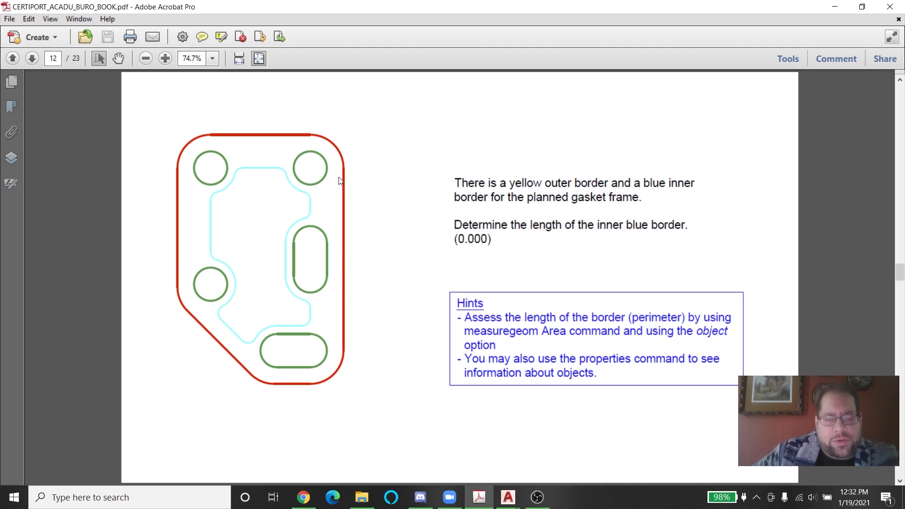
left_click_drag(330, 129, 400, 424)
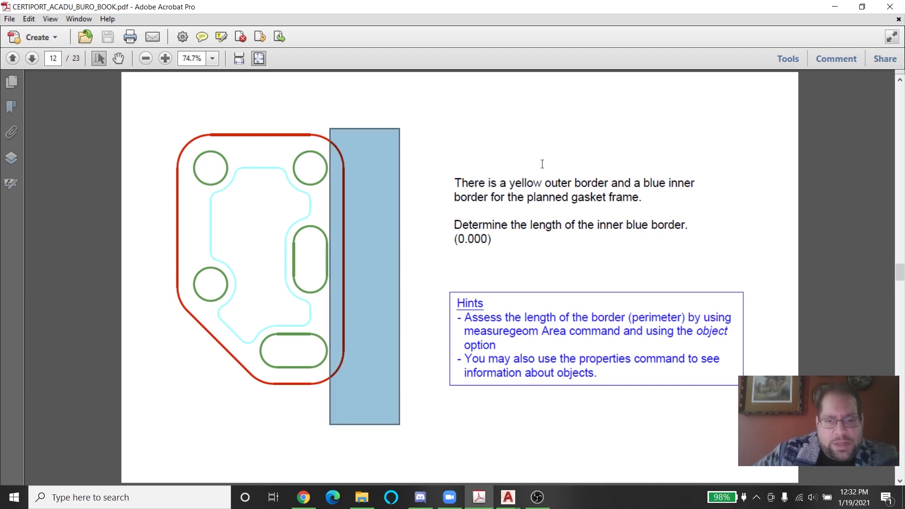
left_click_drag(501, 183, 555, 185)
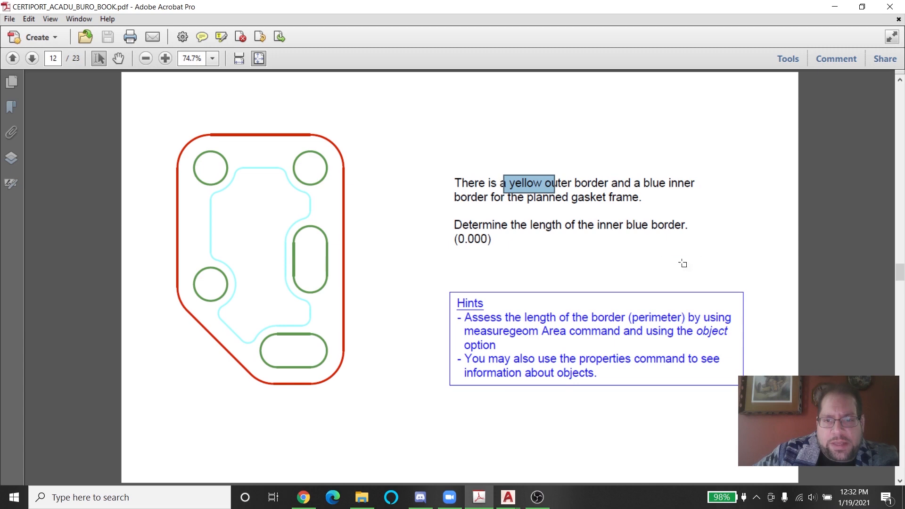
left_click_drag(683, 264, 427, 205)
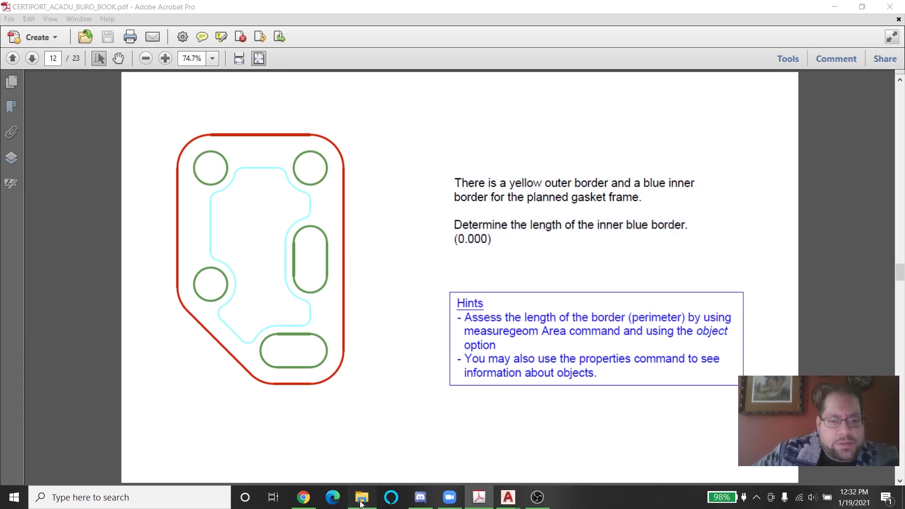
left_click(362, 498)
double_click(198, 462)
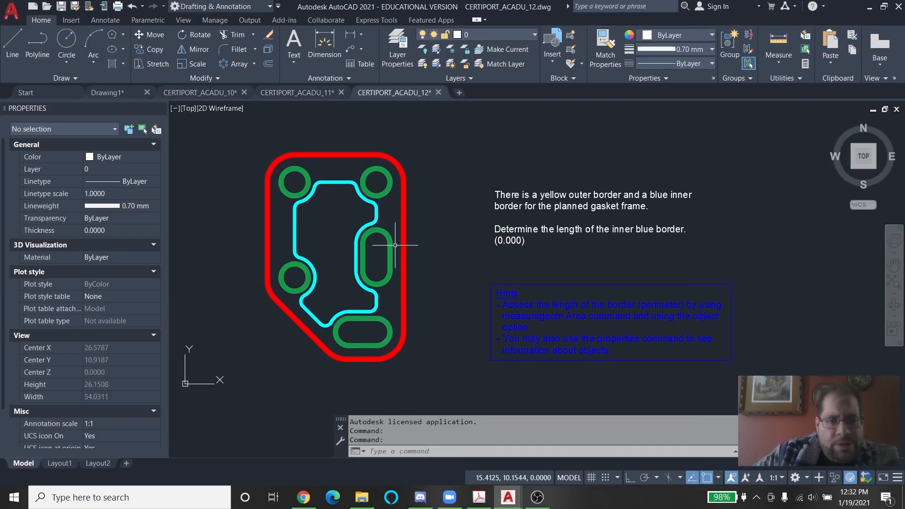
- Check the length of the gasket's cyan inner border polyline in its properties, and clear the selection
scroll(350, 208, "up", 2)
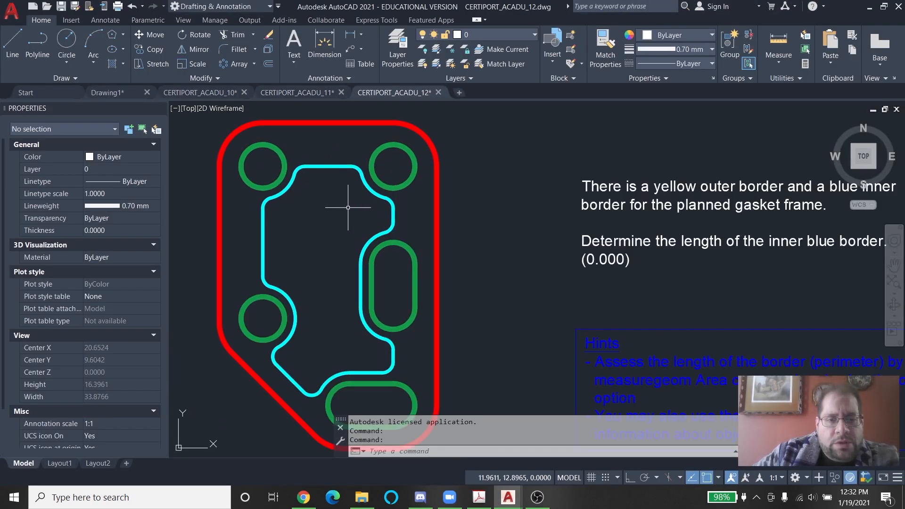
left_click(393, 205)
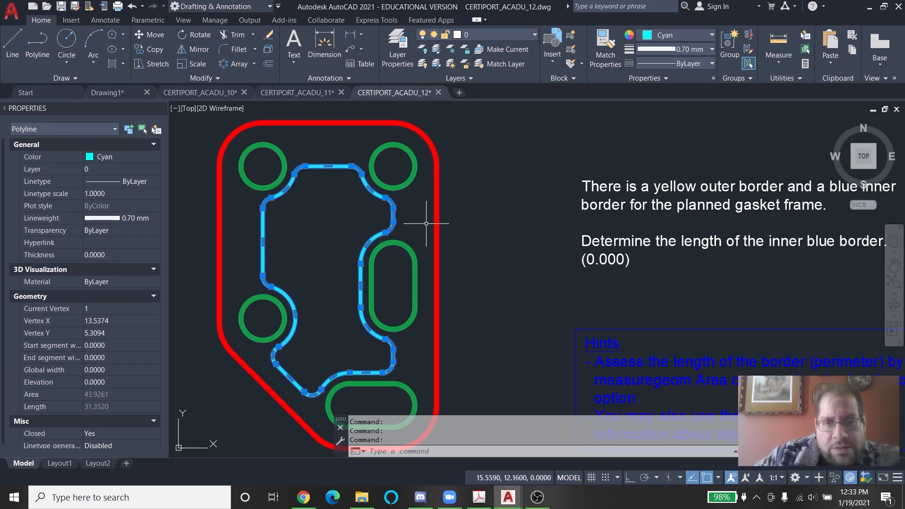
middle_click_drag(611, 284, 585, 266)
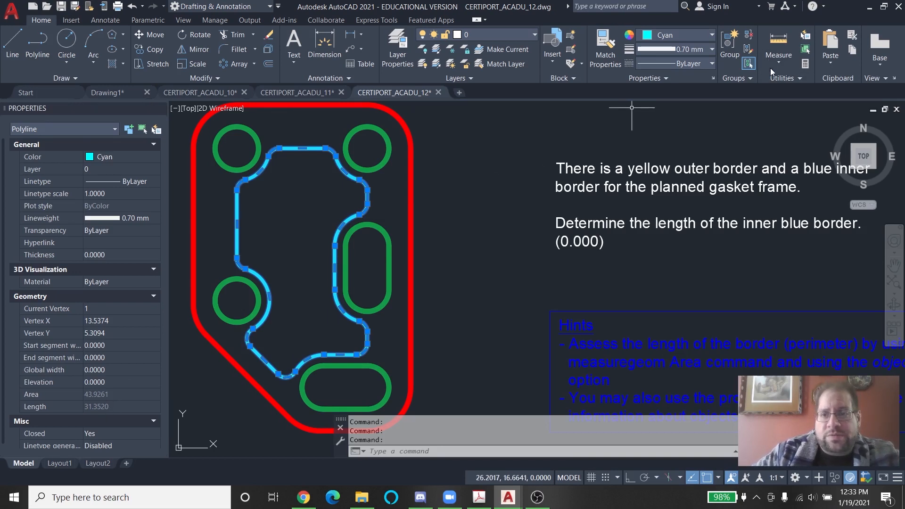
key("Escape")
key("Escape")
- Measure the area and perimeter of the cyan inner border using the Area measurement with the Object option
left_click(783, 64)
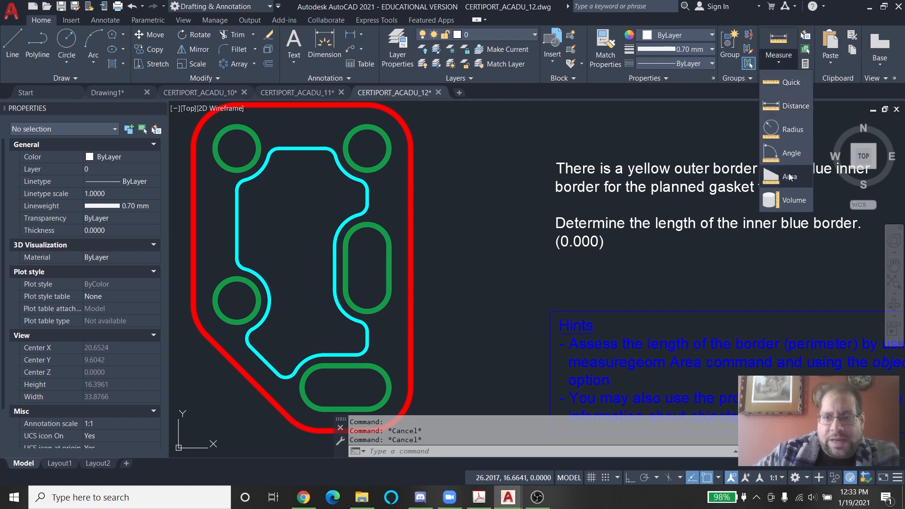
left_click(790, 177)
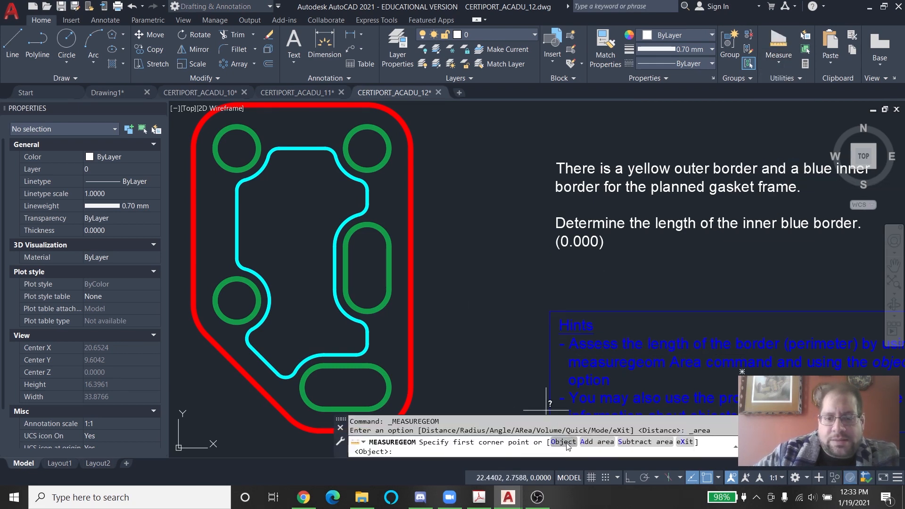
right_click(439, 233)
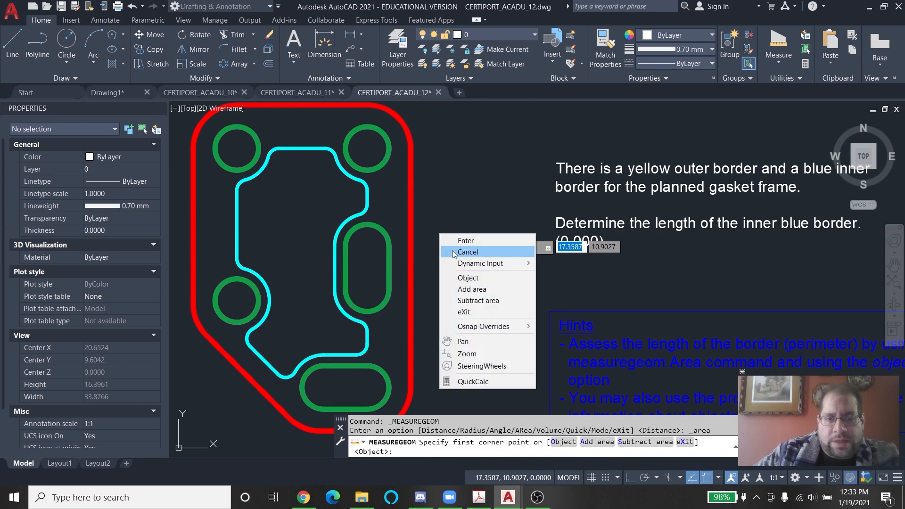
left_click(472, 279)
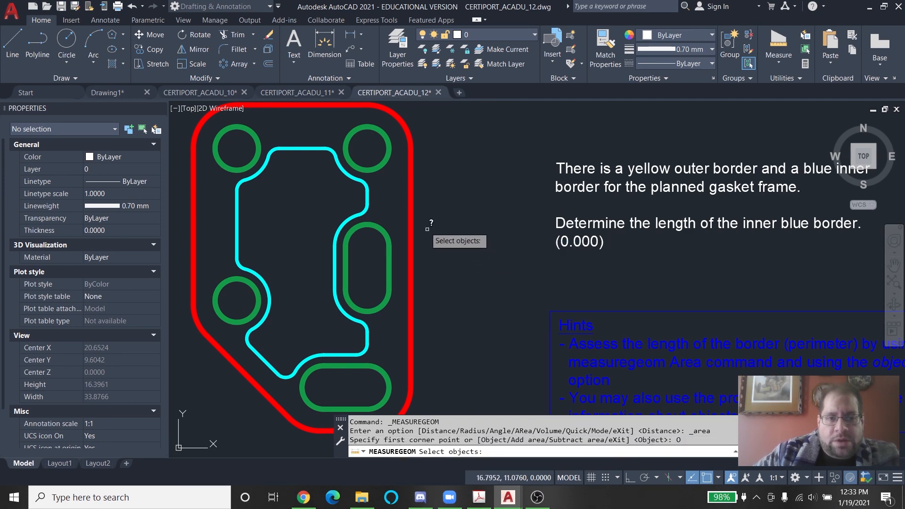
left_click(367, 199)
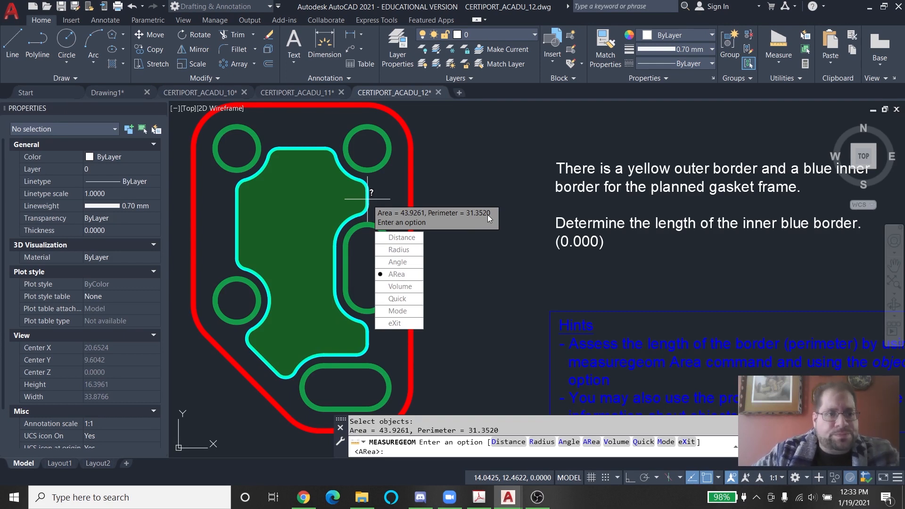
key("Escape")
key("Escape")
key("Escape")
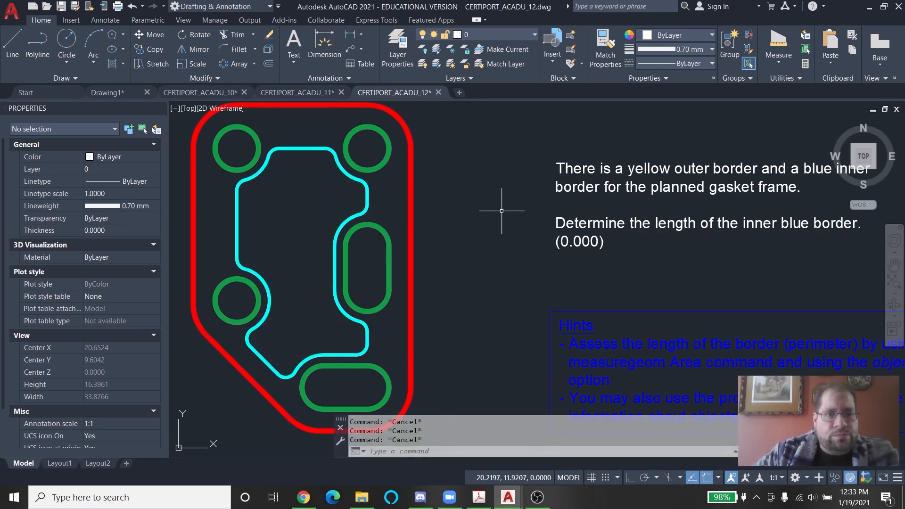
- Close the CERTIPORT_ACADU_12, CERTIPORT_ACADU_11 and CERTIPORT_ACADU_10 drawings without saving their changes
left_click(440, 93)
key("n")
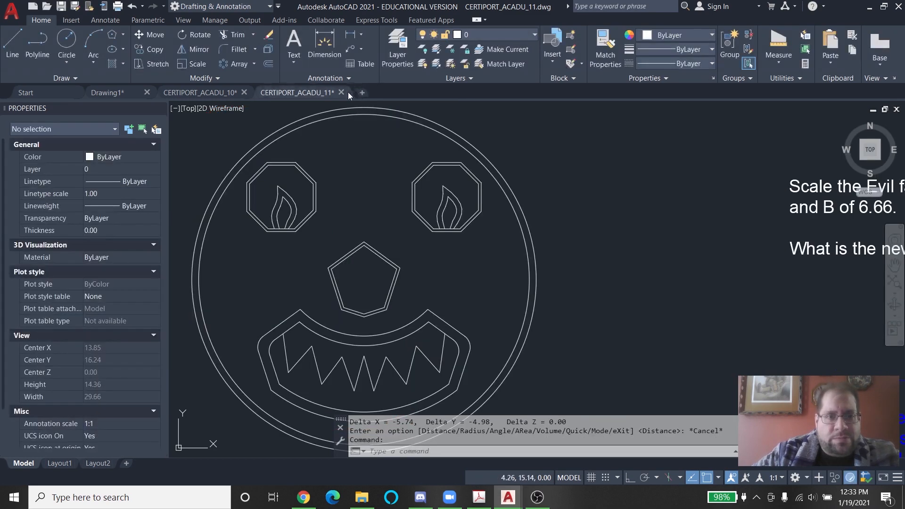
left_click(341, 92)
key("n")
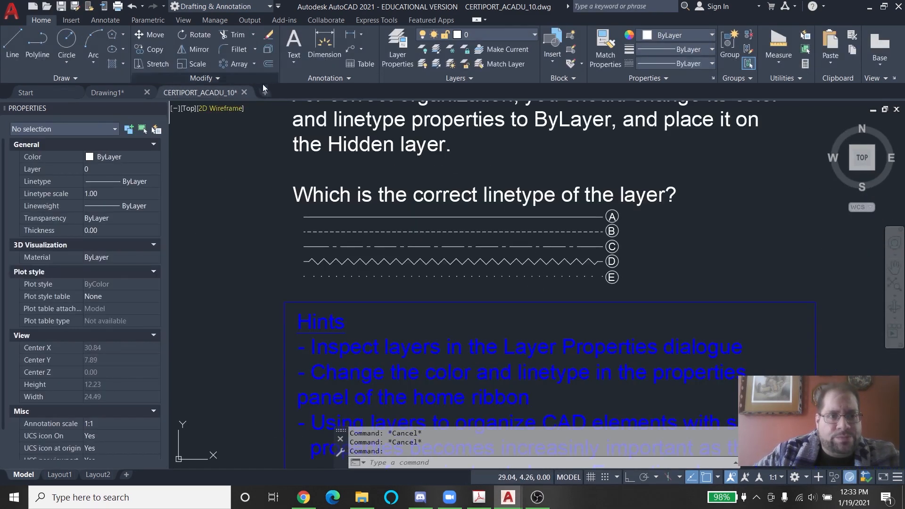
left_click(244, 93)
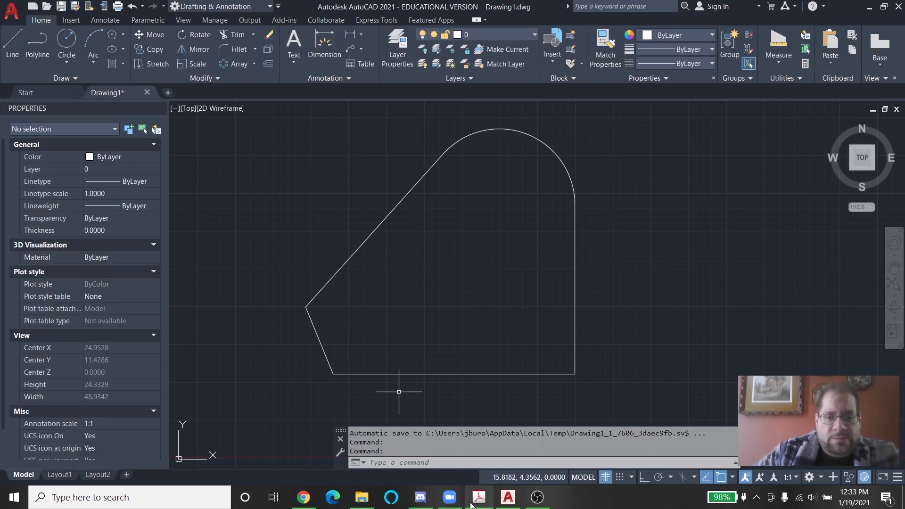
- Switch to the PDF workbook, review the circle-mirroring exercise on page 13, and open CERTIPORT_ACADU_13.dwg from File Explorer
key("alt+Tab")
scroll(413, 385, "down", 2)
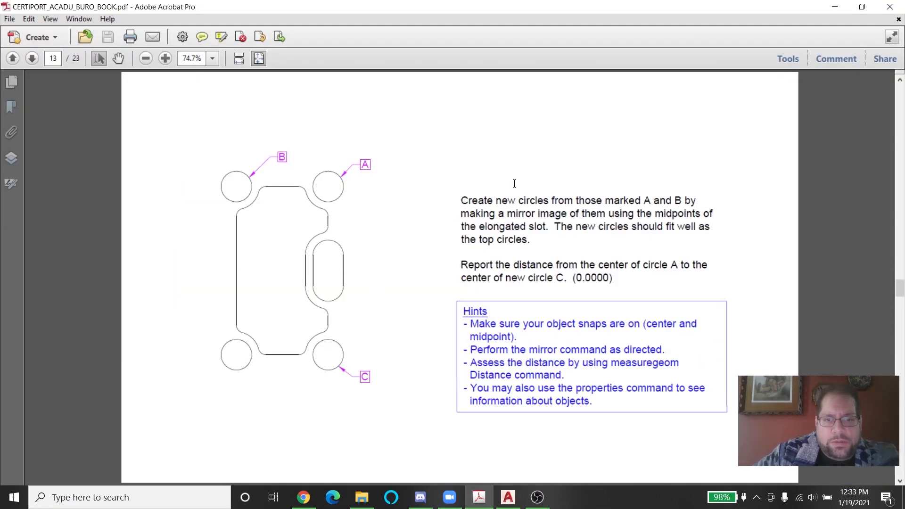
left_click_drag(472, 192, 697, 197)
left_click(311, 210)
mouse_move(175, 142)
left_mouse_down()
mouse_move(426, 374)
mouse_move(416, 412)
left_mouse_up()
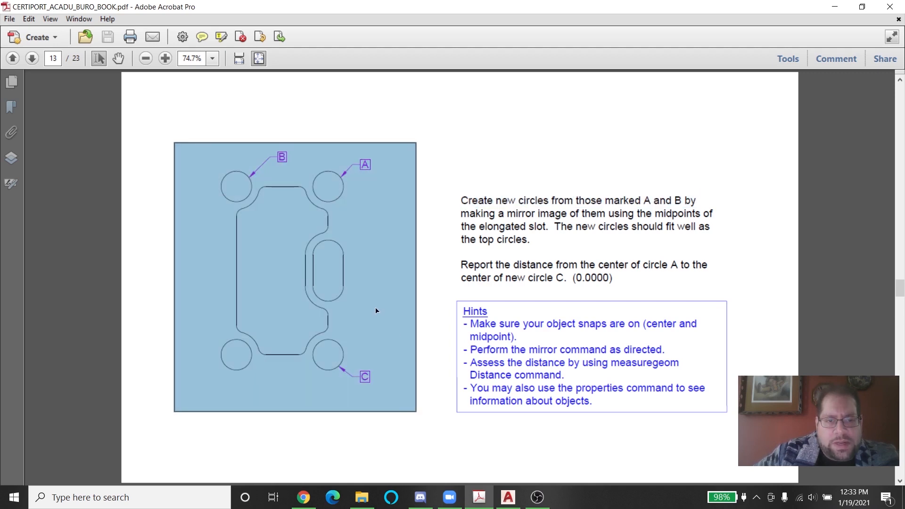
left_click(450, 312)
left_click(362, 498)
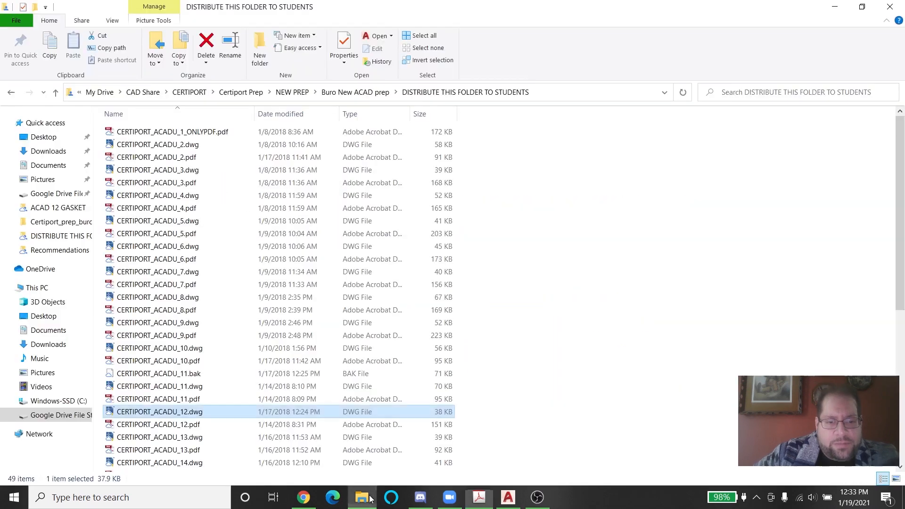
double_click(232, 438)
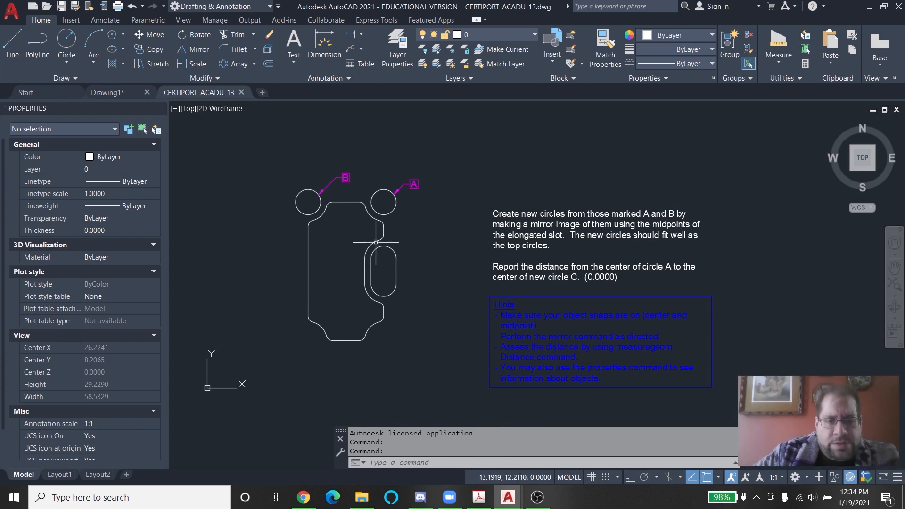
- Return to the PDF workbook in Adobe Acrobat and mark the mirror line through the midpoints of the elongated slot
left_click(479, 497)
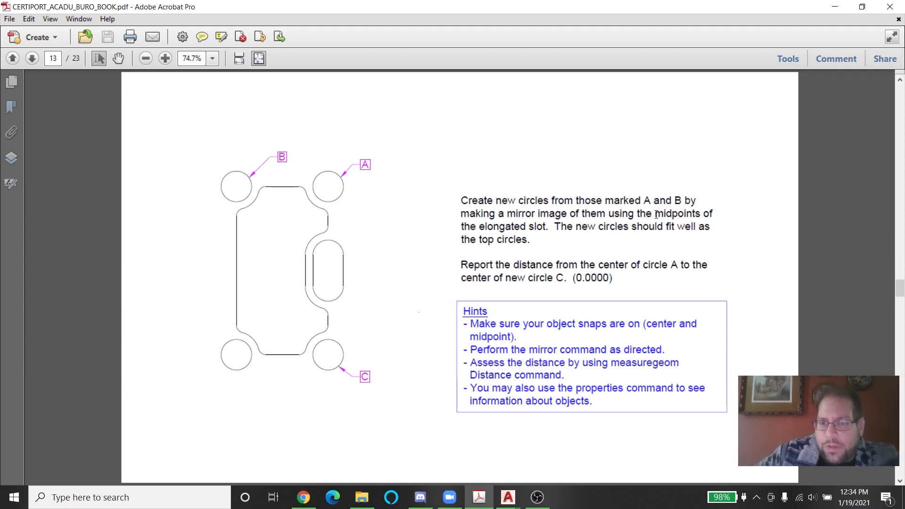
left_click_drag(655, 217, 711, 218)
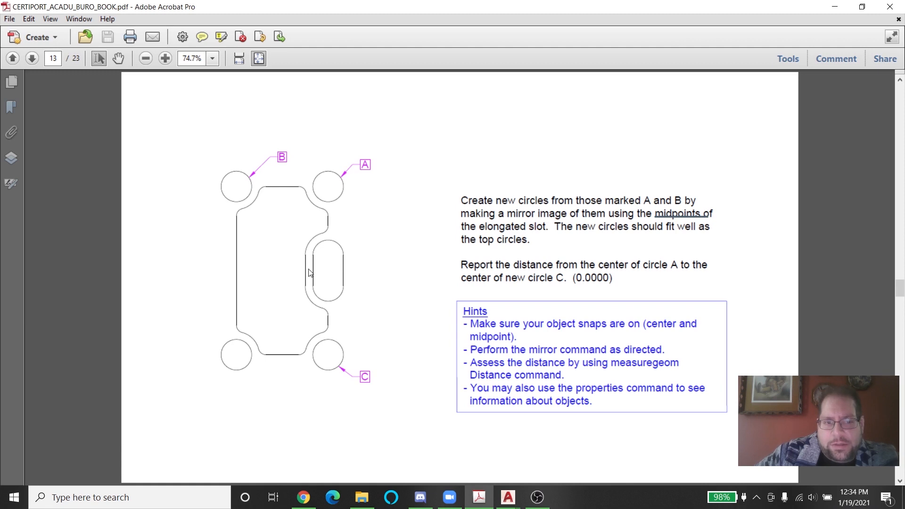
left_click_drag(309, 273, 355, 272)
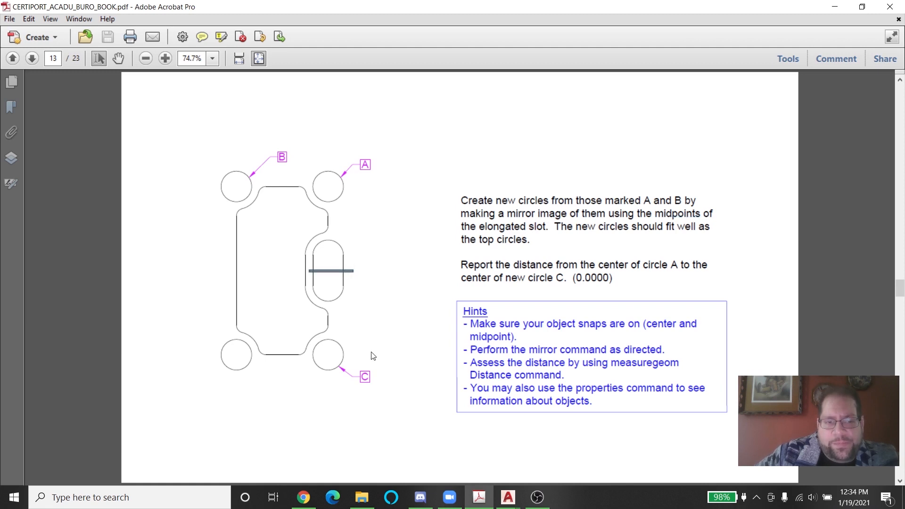
- Switch to AutoCAD and mirror circles A and B about the line through the midpoints of the slot's two straight sides, keeping the source circles
left_click(508, 497)
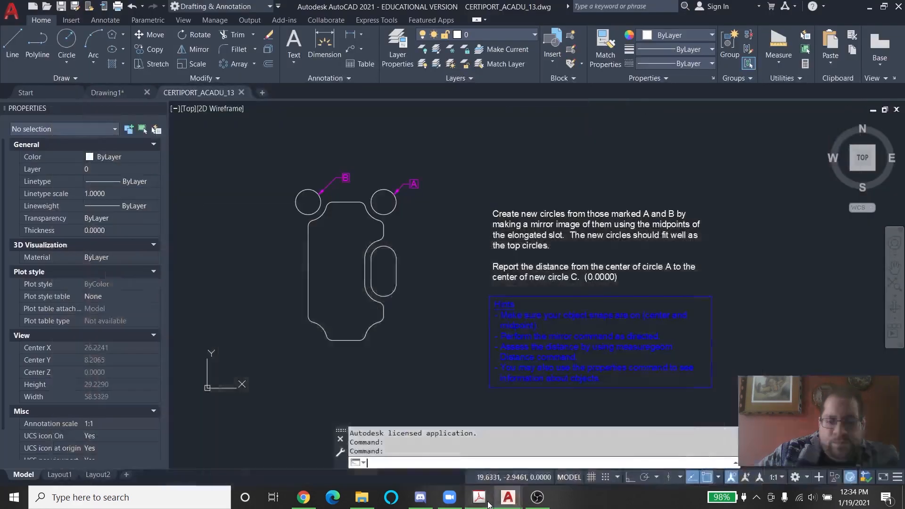
left_click(395, 196)
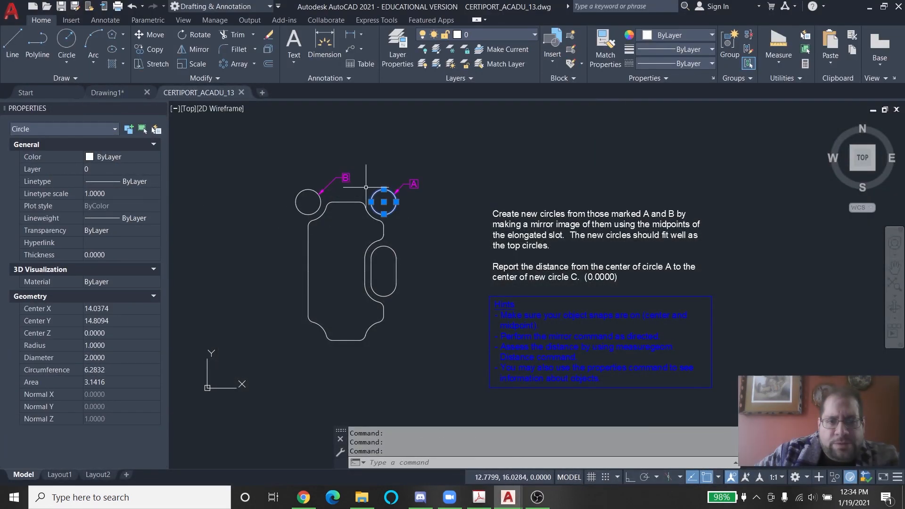
left_click(309, 189)
scroll(324, 199, "up", 1)
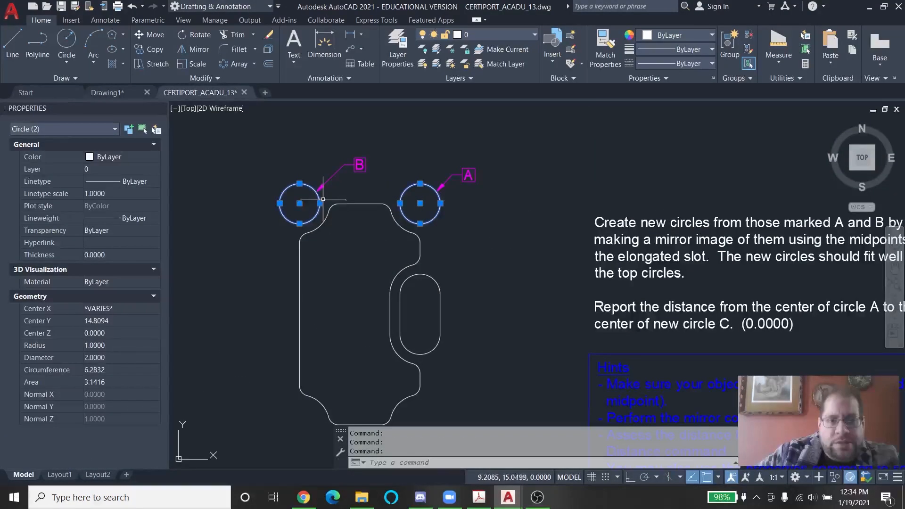
scroll(324, 199, "down", 1)
mouse_move(341, 219)
middle_mouse_down()
mouse_move(324, 196)
mouse_move(337, 204)
middle_mouse_up()
scroll(337, 204, "up", 1)
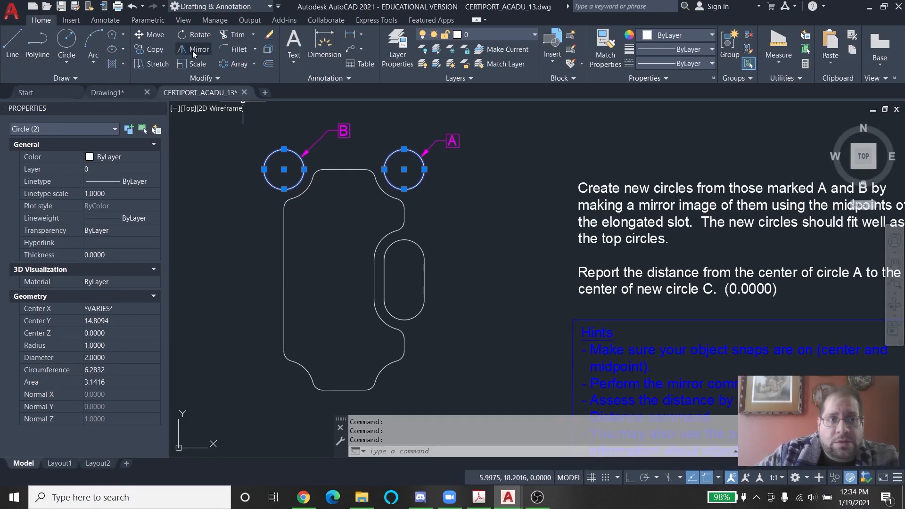
left_click(193, 50)
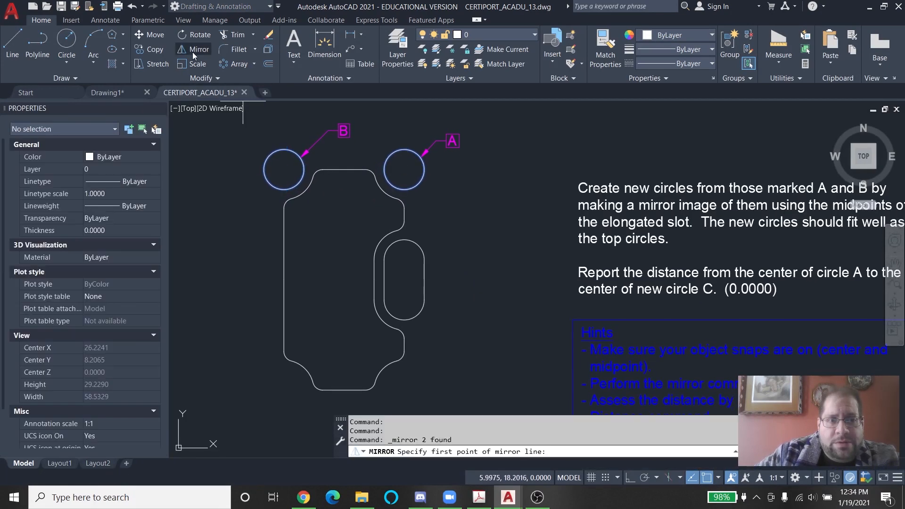
left_click(384, 280)
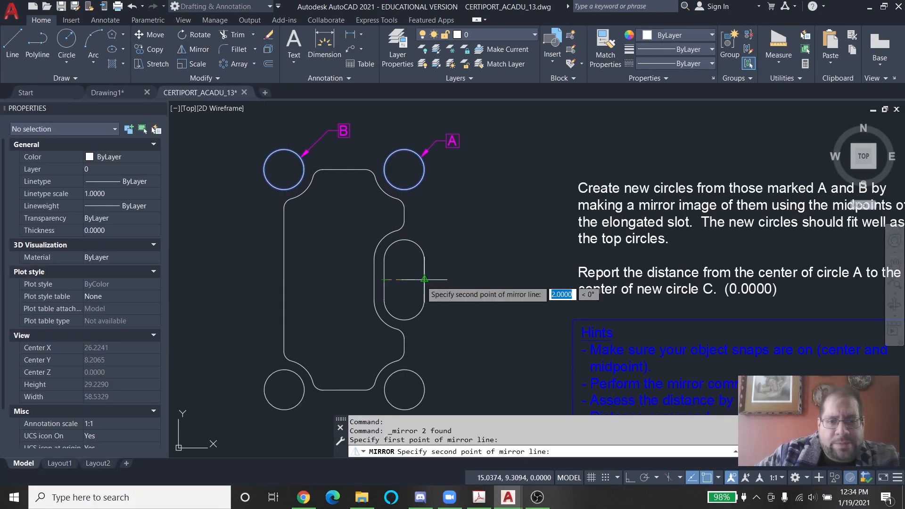
left_click(424, 279)
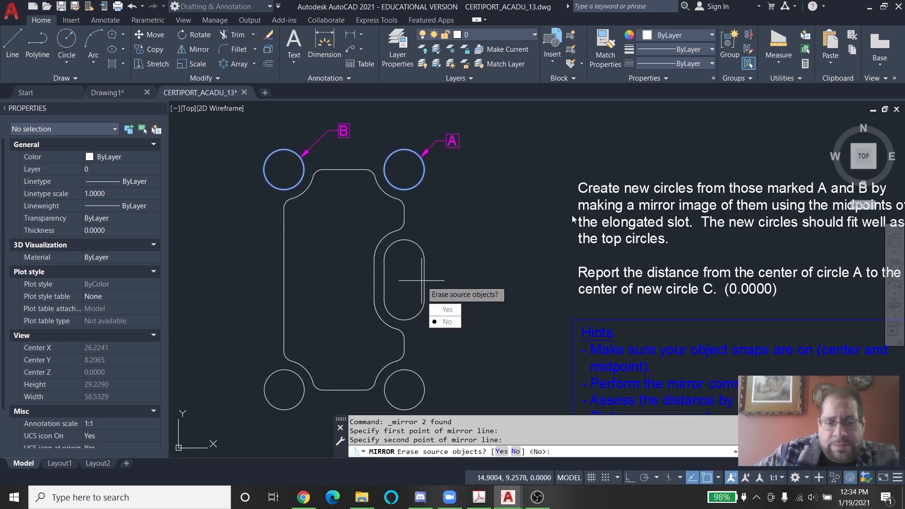
left_click(446, 322)
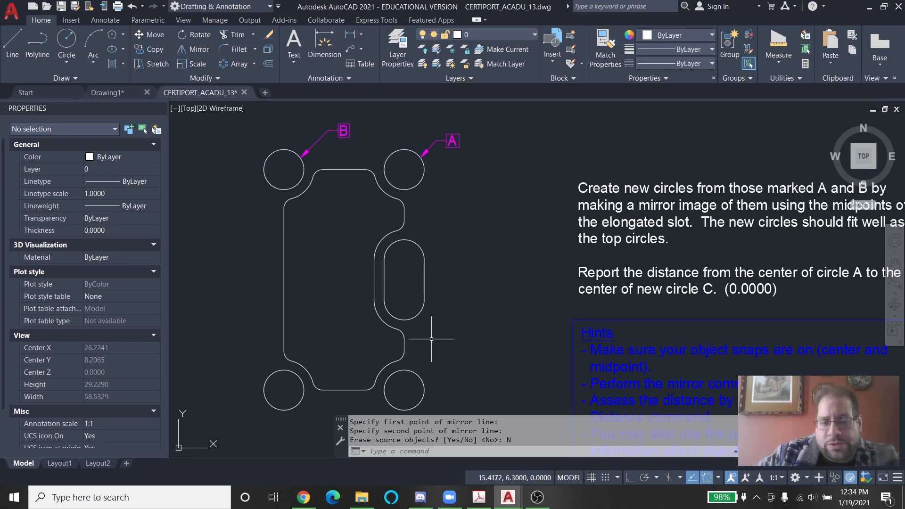
- Check in the PDF workbook which mirrored circle is C, and return to CERTIPORT_ACADU_13.dwg in AutoCAD
middle_click_drag(428, 332, 418, 325)
left_click(479, 498)
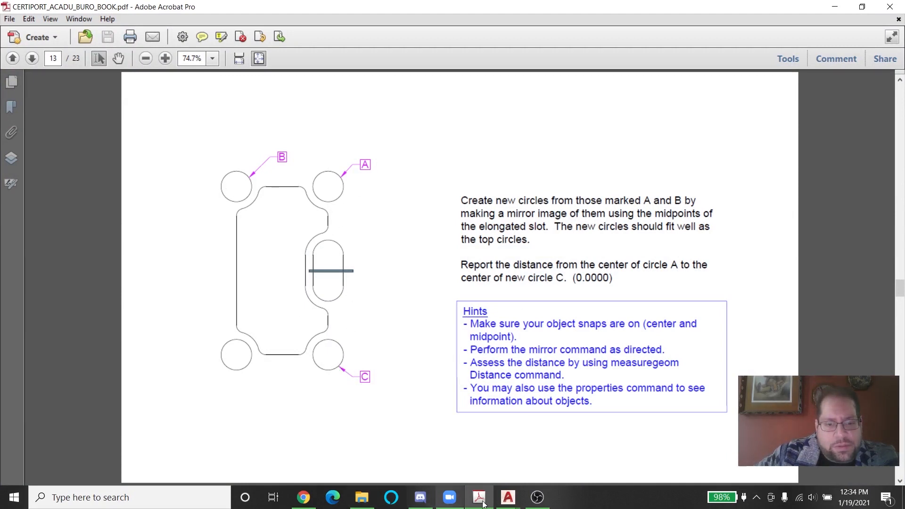
mouse_move(508, 498)
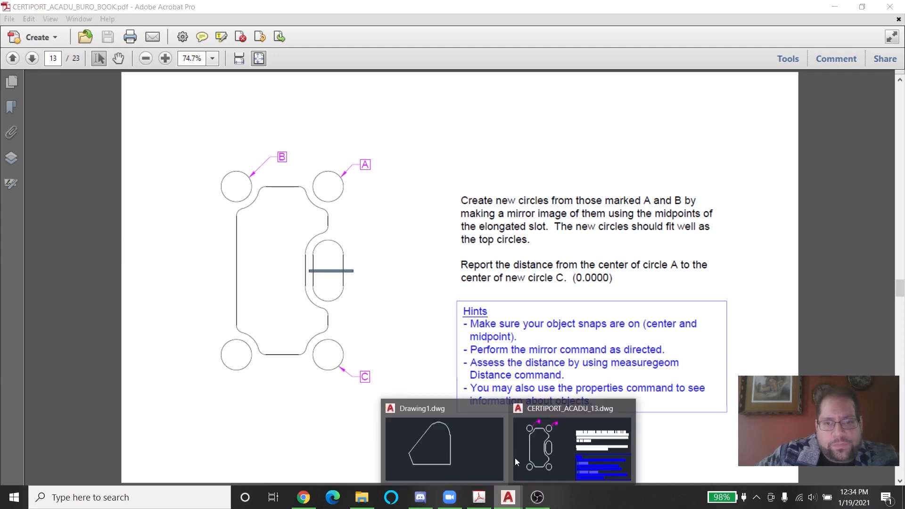
left_click(547, 443)
- Measure the distance from the center of circle A to the center of the mirrored circle directly below it
left_click(780, 59)
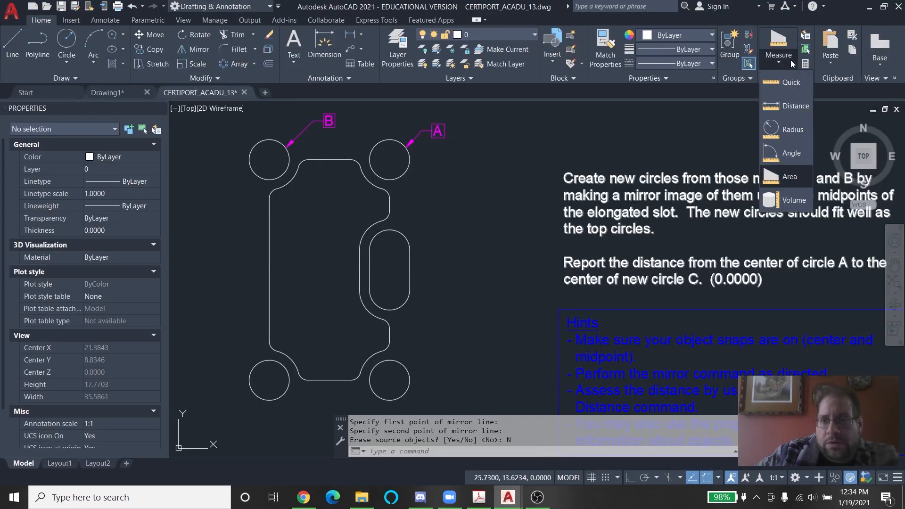
left_click(793, 100)
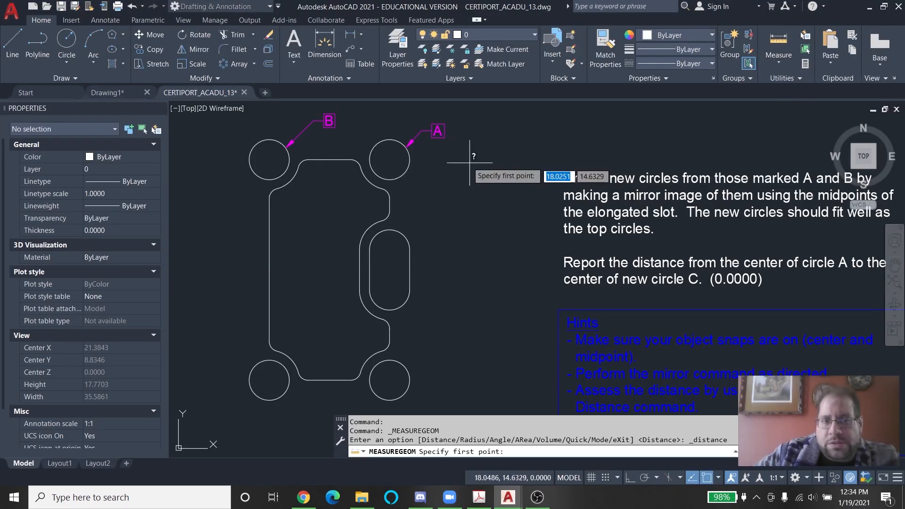
left_click(390, 159)
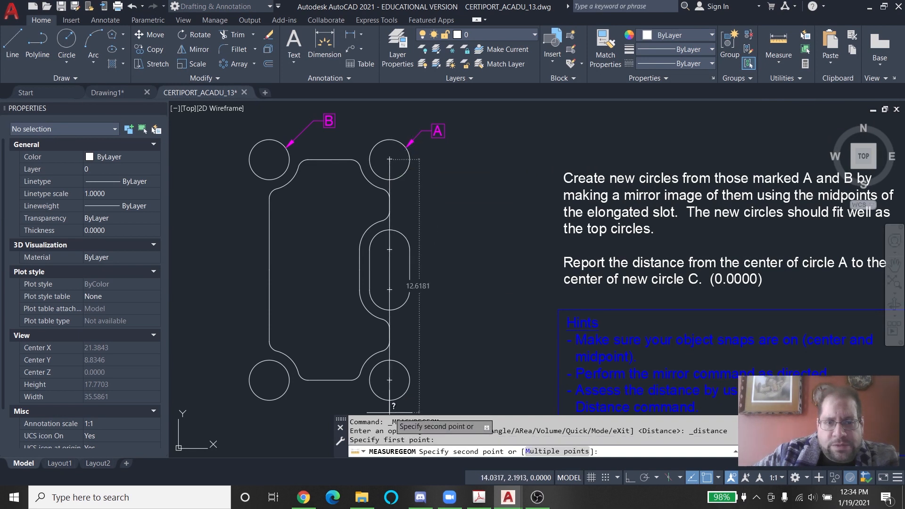
left_click(390, 380)
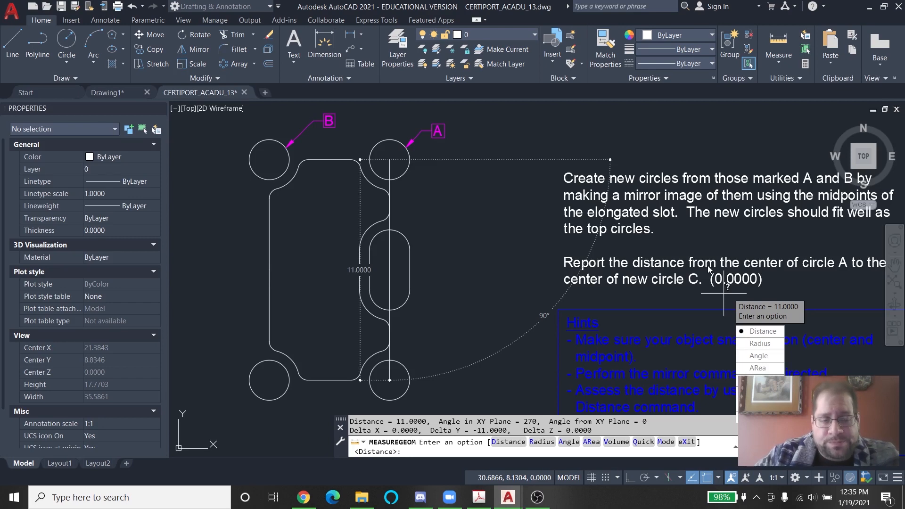
key("Escape")
key("Escape")
key("Escape")
key("Escape")
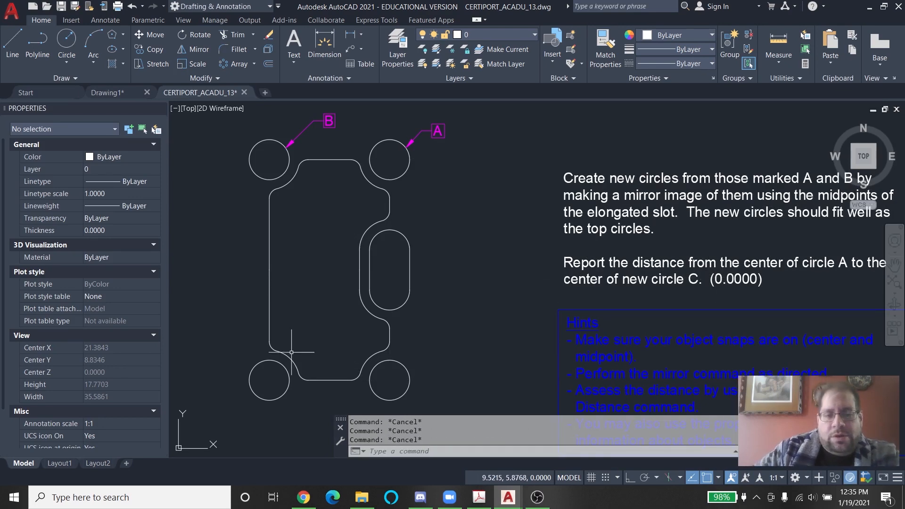
- Close the CERTIPORT_ACADU_13 drawing without saving, and switch to page 14 of the PDF workbook in Adobe Acrobat
left_click(244, 93)
key("n")
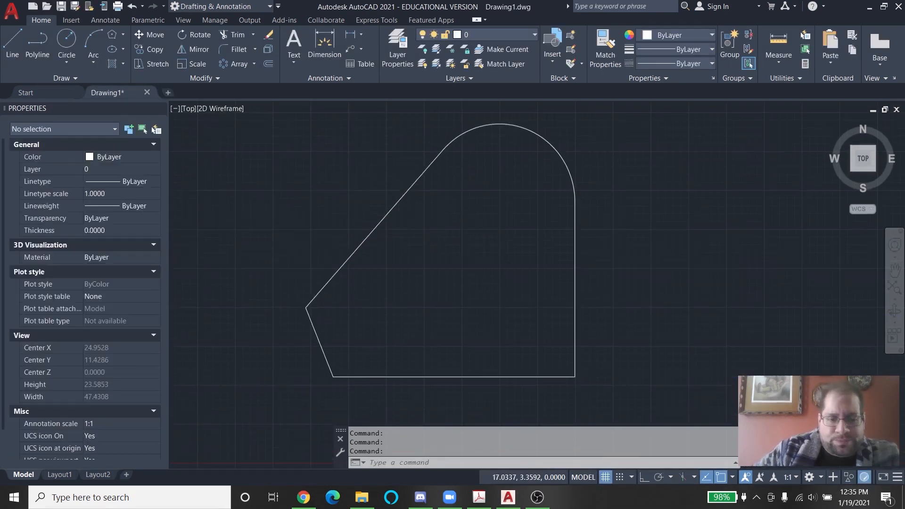
left_click(479, 497)
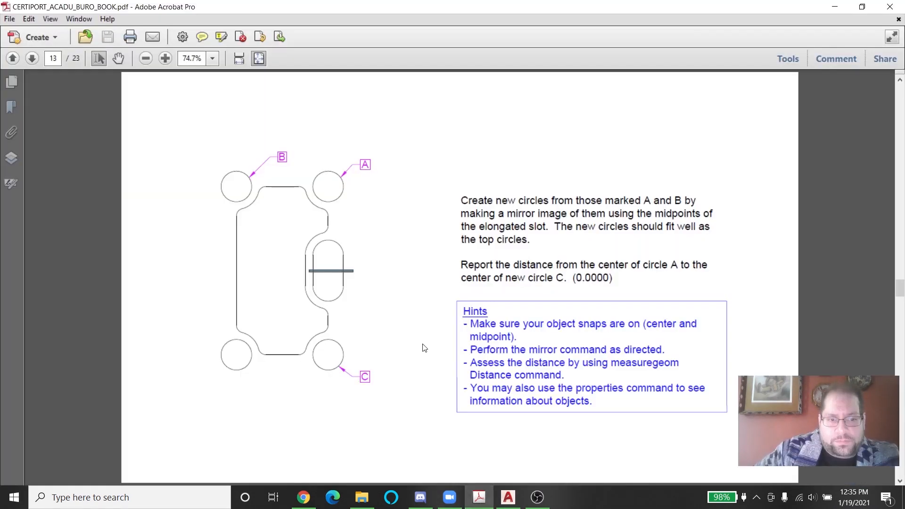
scroll(424, 348, "down", 3)
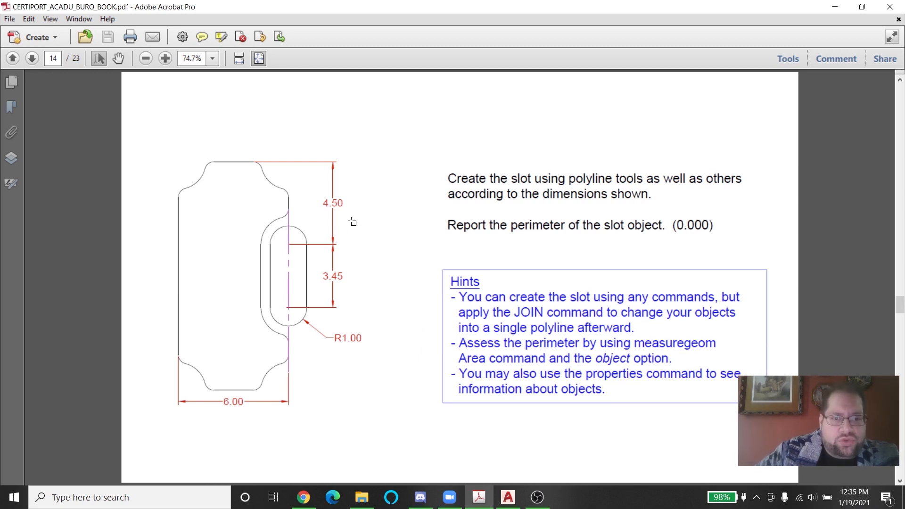
- Review the slot exercise and its dimensions on page 14, and open CERTIPORT_ACADU_14.dwg from File Explorer
left_click_drag(353, 223, 263, 333)
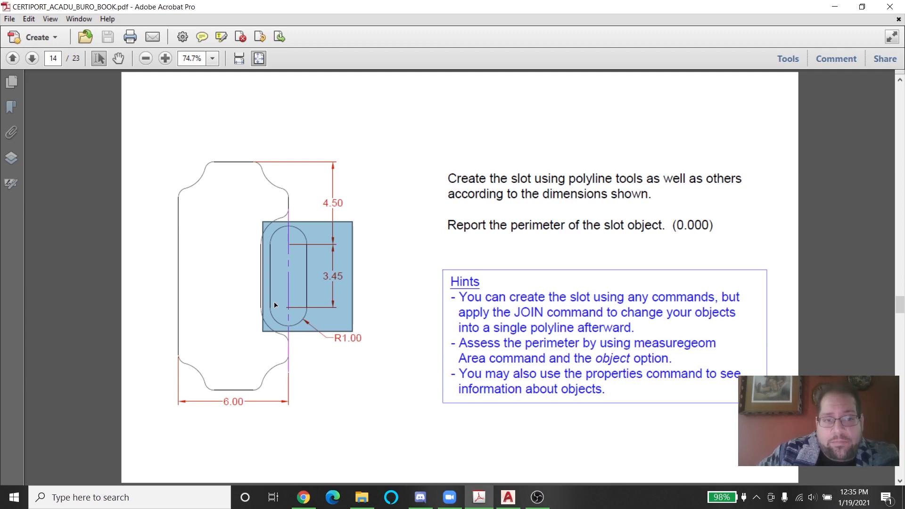
left_click(289, 347)
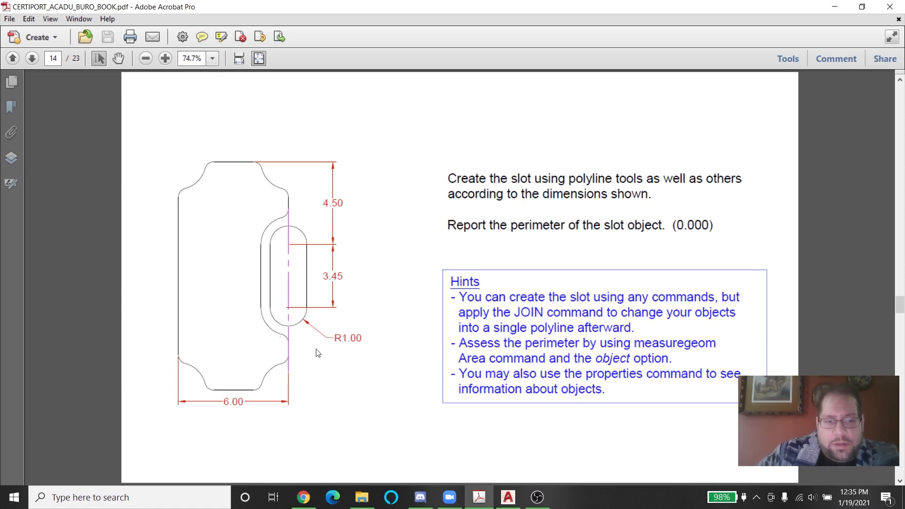
mouse_move(199, 442)
left_mouse_down()
mouse_move(274, 392)
mouse_move(351, 195)
mouse_move(354, 160)
mouse_move(360, 330)
mouse_move(334, 409)
mouse_move(340, 396)
mouse_move(346, 409)
mouse_move(339, 392)
left_mouse_up()
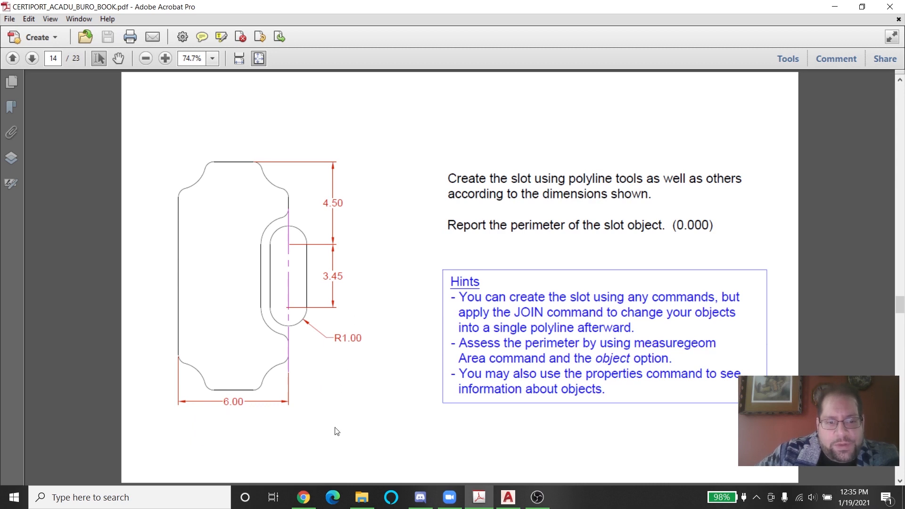
left_click(353, 507)
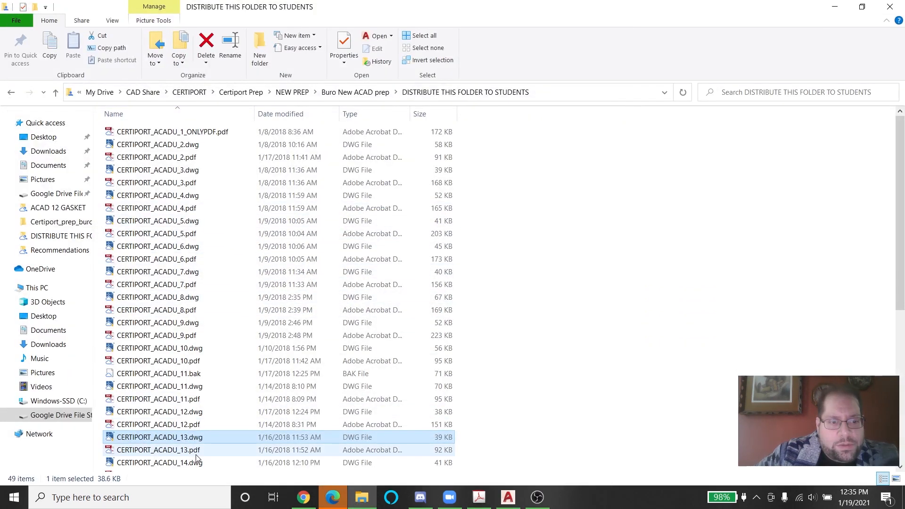
double_click(189, 463)
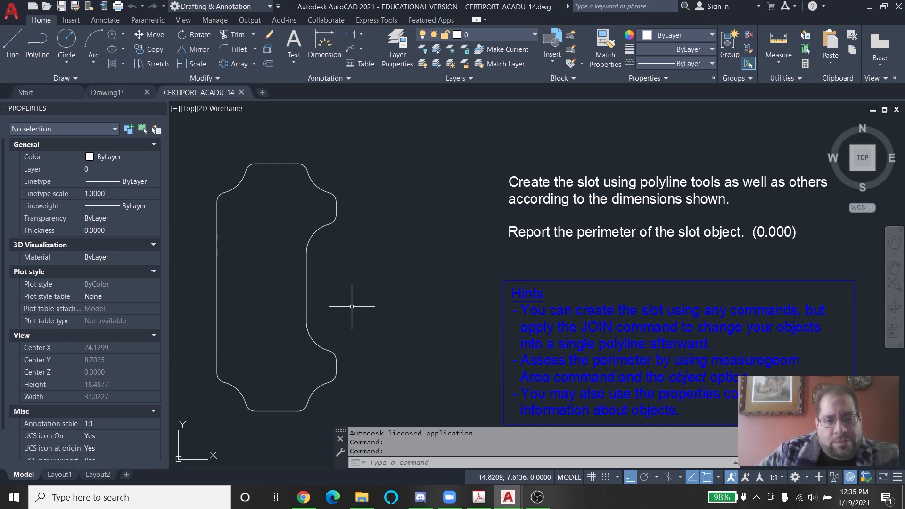
- Return to the PDF workbook and examine the slot outline and the 4.50 offset from the part's upper edge
left_click(489, 501)
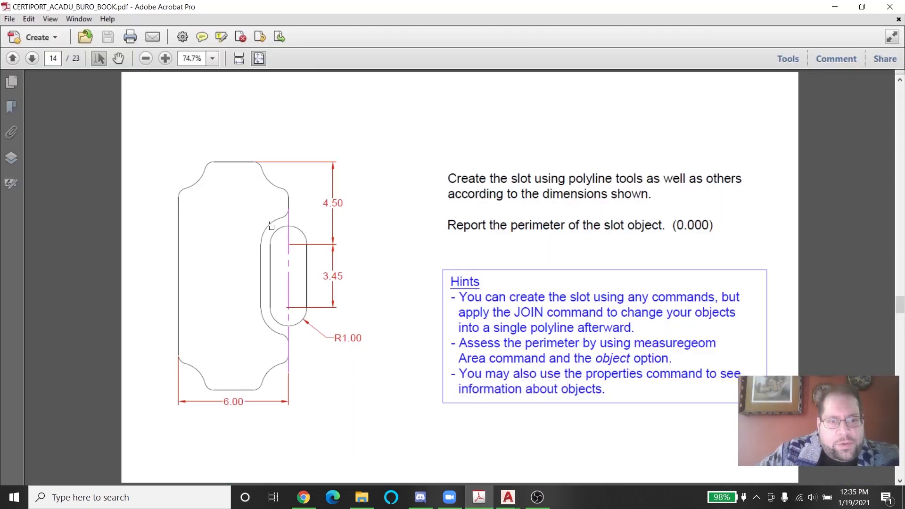
left_click_drag(270, 227, 308, 329)
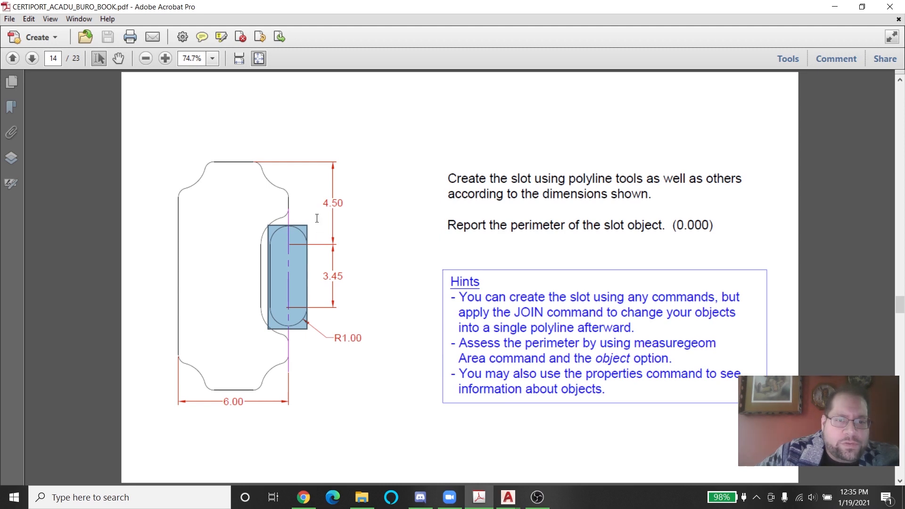
left_click(365, 236)
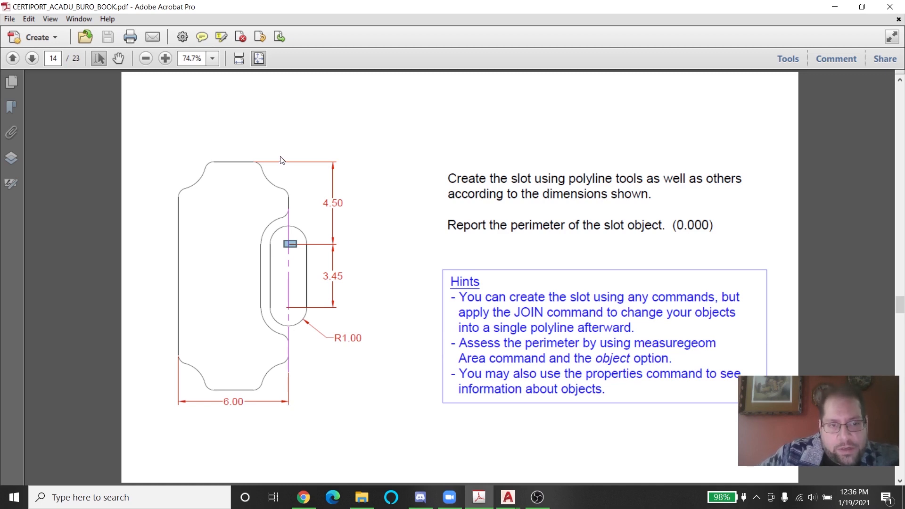
left_click_drag(280, 157, 320, 237)
left_click(367, 286)
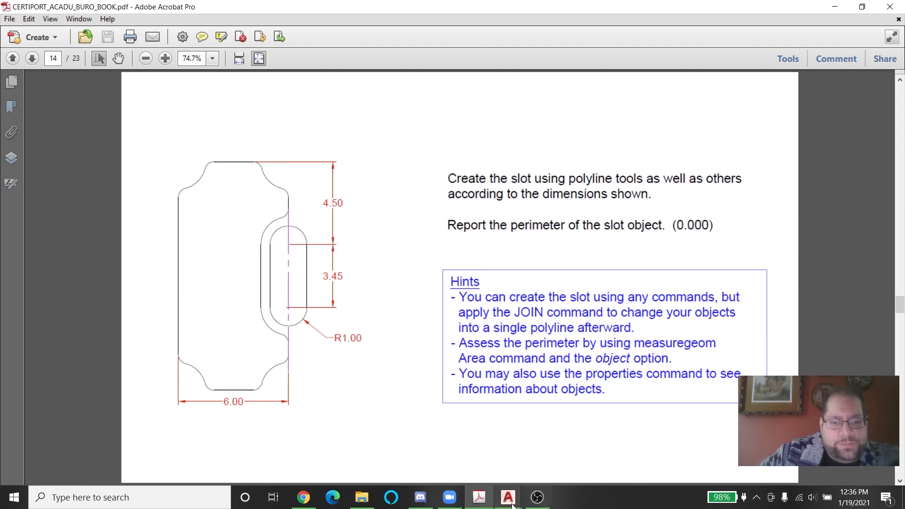
- Switch to AutoCAD, set the color to yellow, and draw a horizontal construction line rightward from the midpoint of the part's upper edge
left_click(513, 506)
left_click(566, 446)
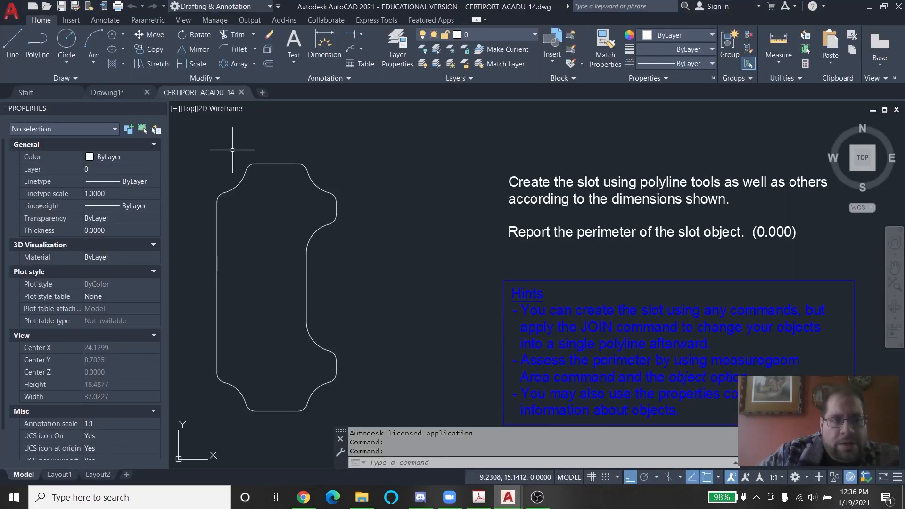
left_click(2, 42)
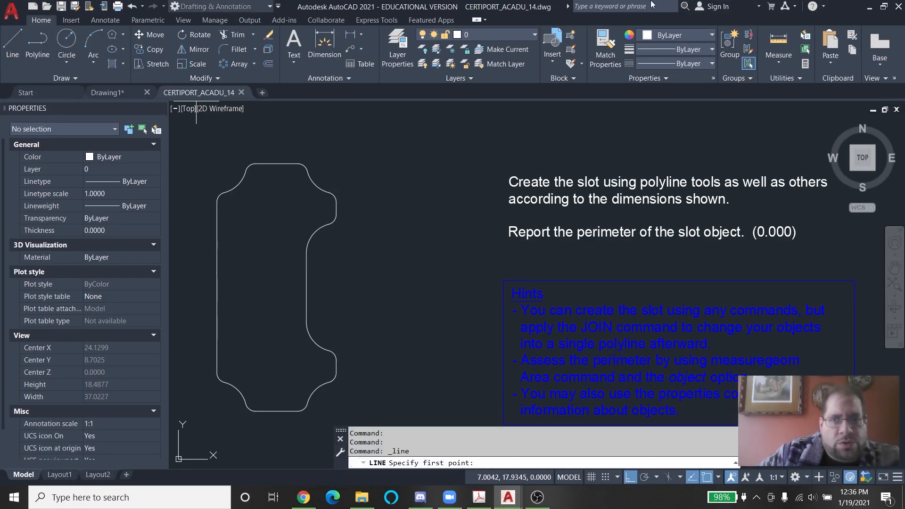
left_click(695, 36)
left_click(661, 155)
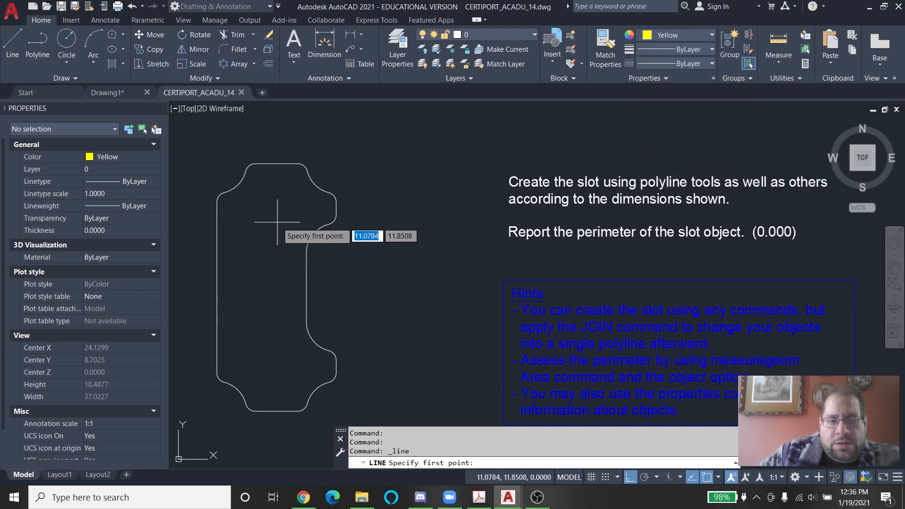
left_click(277, 163)
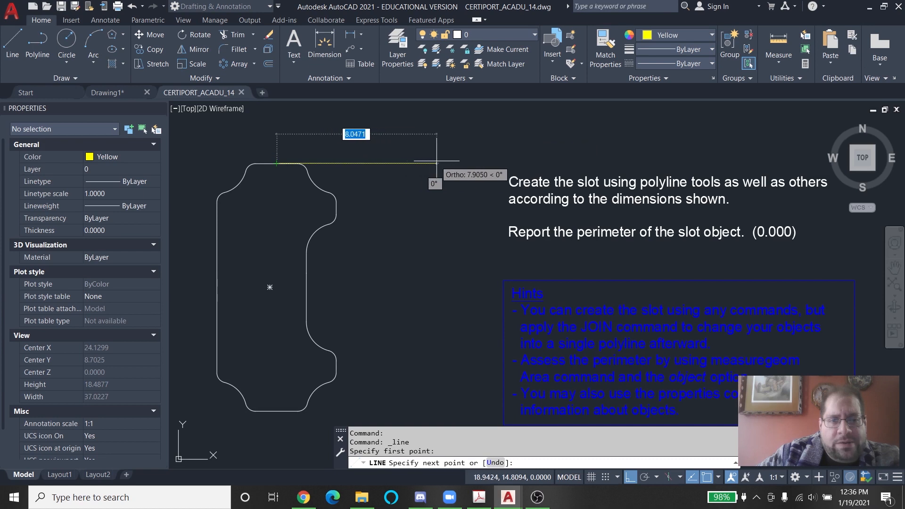
left_click(467, 163)
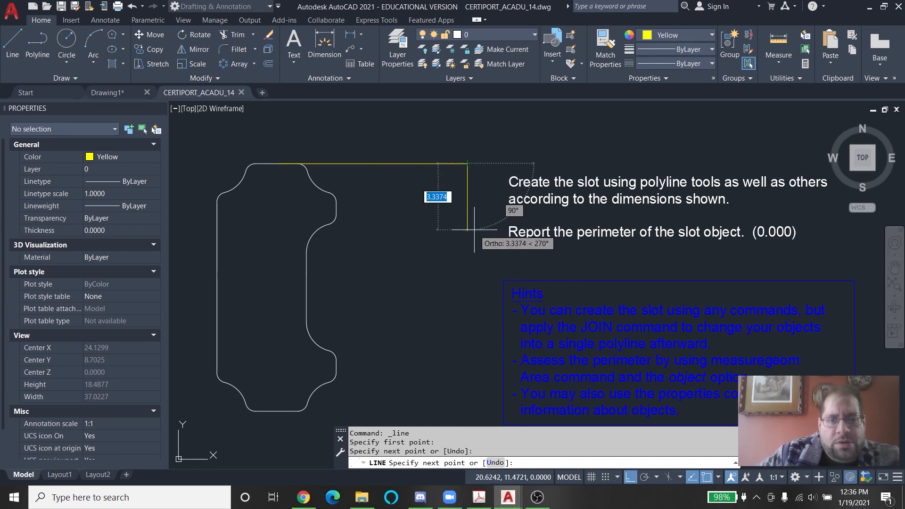
key("Return")
key("Return")
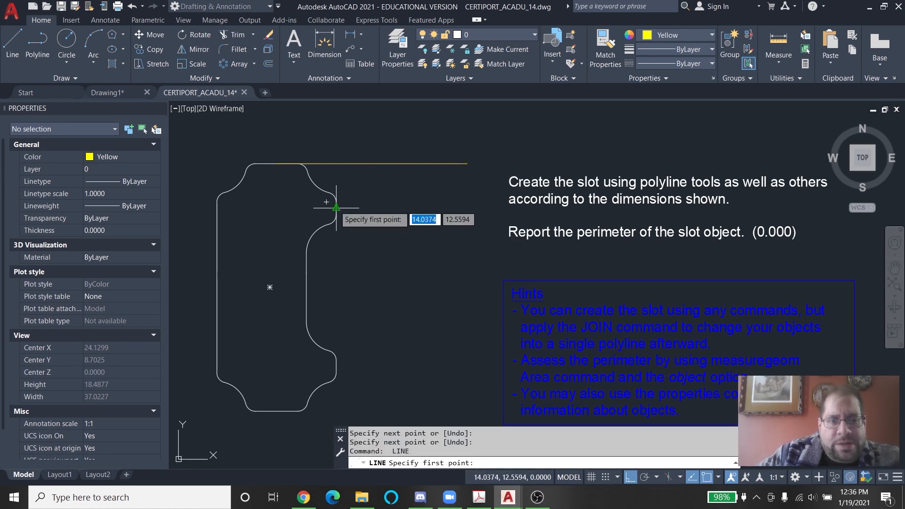
- Draw a vertical construction line from the part's short upper-right edge up past the horizontal construction line
left_click(331, 202)
left_click(338, 129)
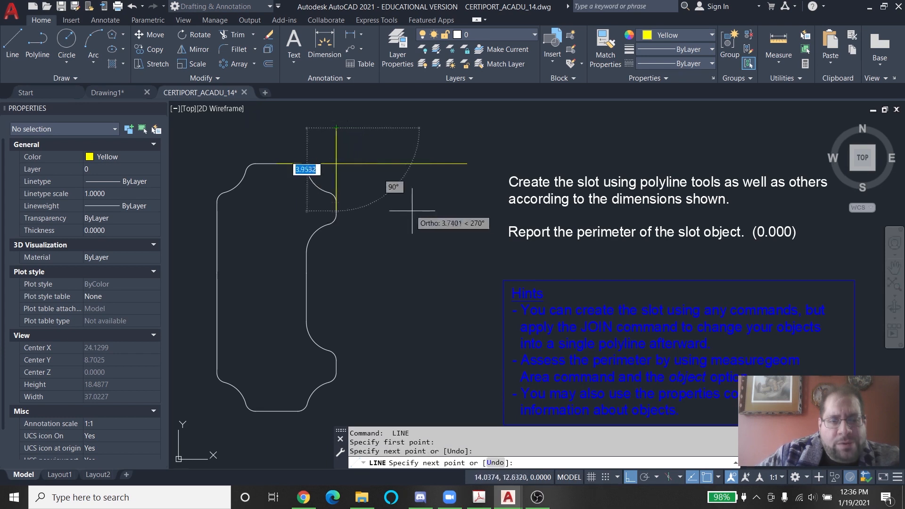
key("Escape")
key("Escape")
key("Escape")
key("Escape")
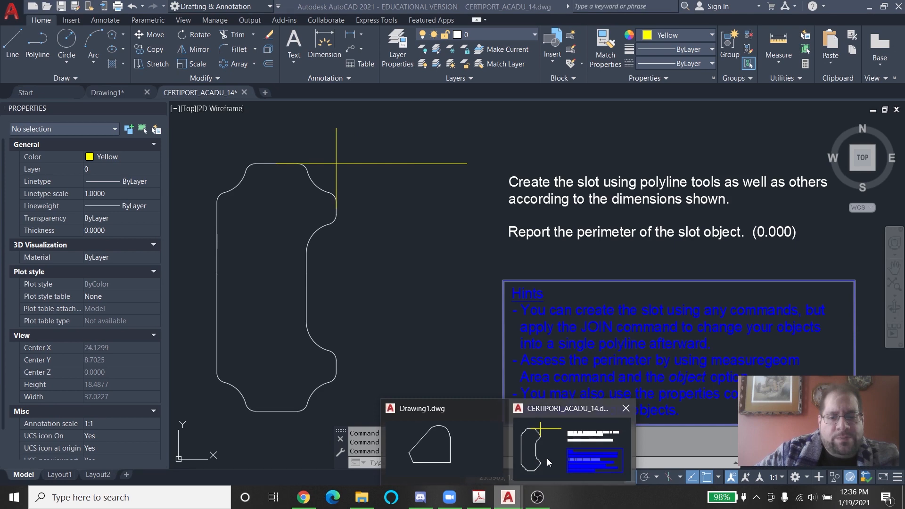
- Switch to the PDF workbook and examine how the slot's upper arc center aligns with the vertical centerline and the part's upper edge
left_click(480, 500)
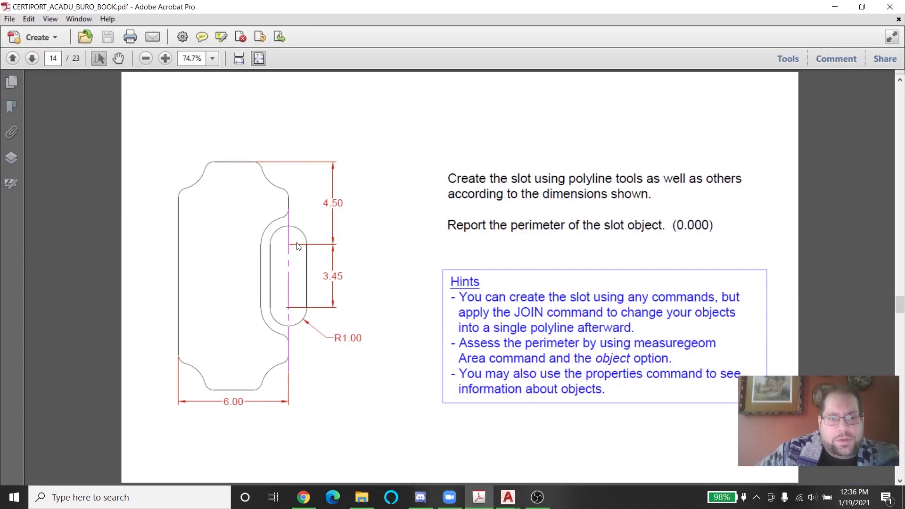
mouse_move(287, 245)
left_mouse_down()
mouse_move(289, 144)
mouse_move(294, 244)
left_mouse_up()
left_click_drag(280, 155, 295, 169)
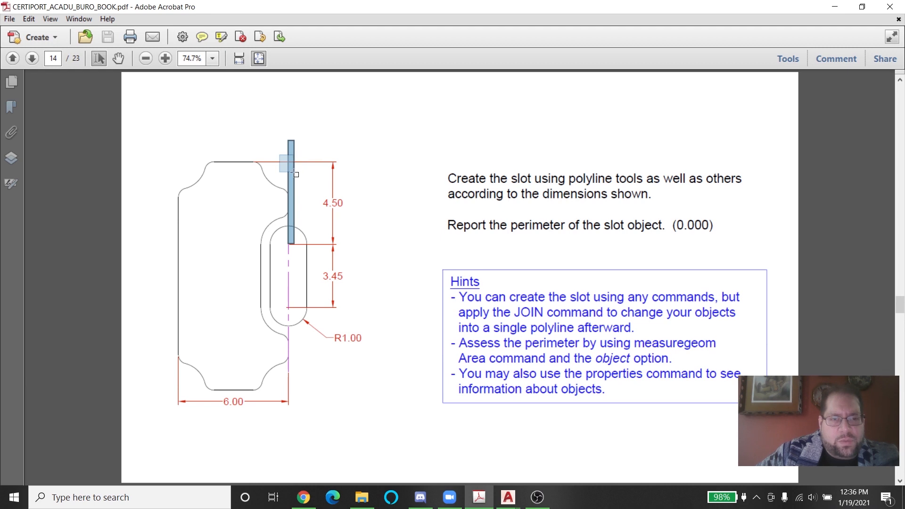
left_click_drag(293, 172, 282, 127)
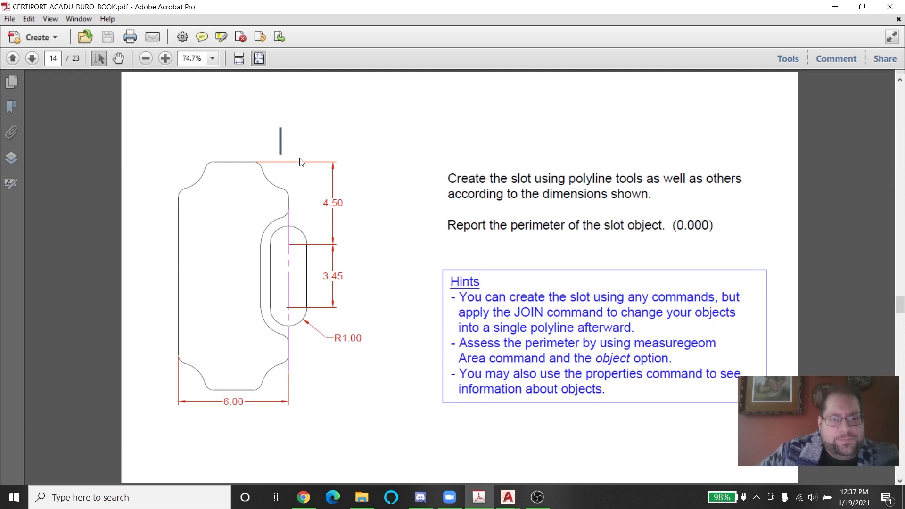
left_click(288, 158)
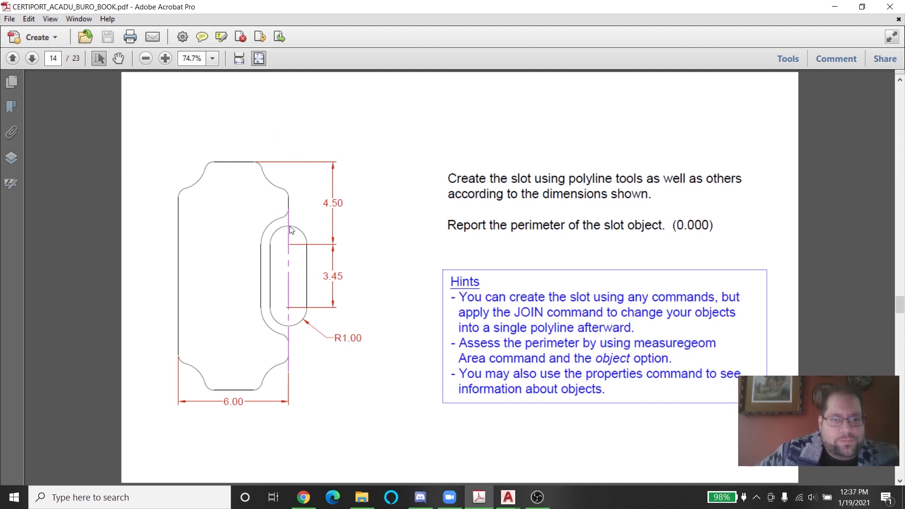
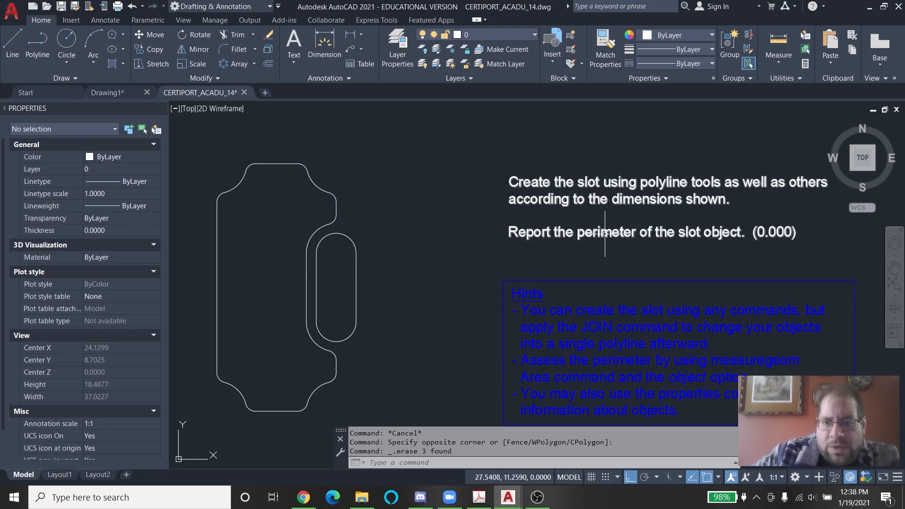
- Join the slot's two vertical lines and two end arcs into a single polyline
left_click(359, 264)
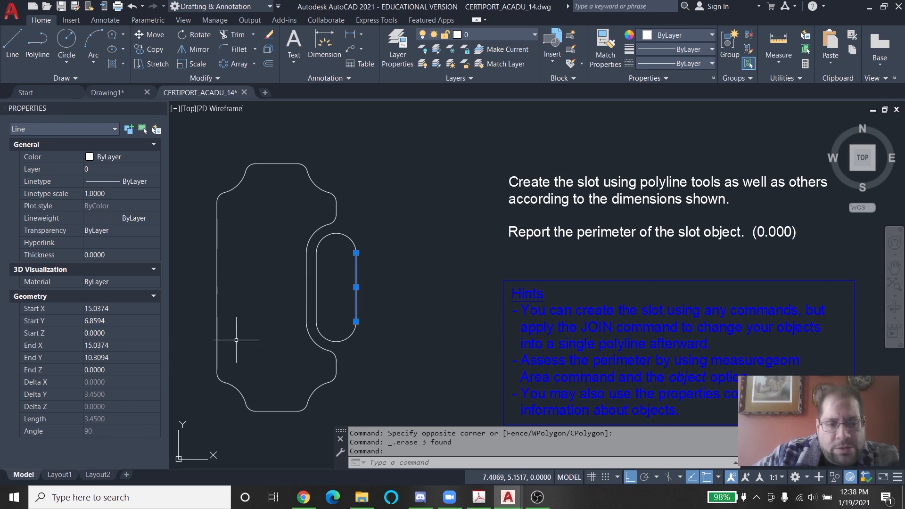
left_click(350, 334)
left_click(317, 292)
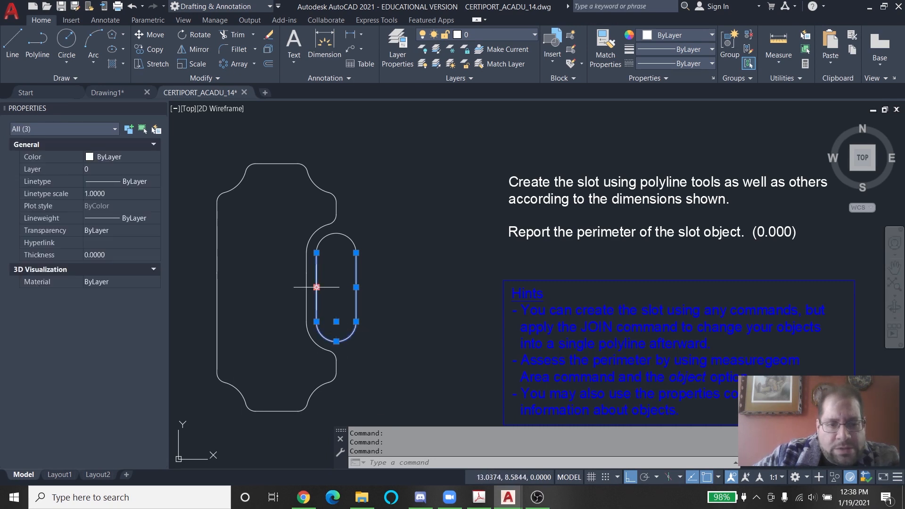
left_click(351, 240)
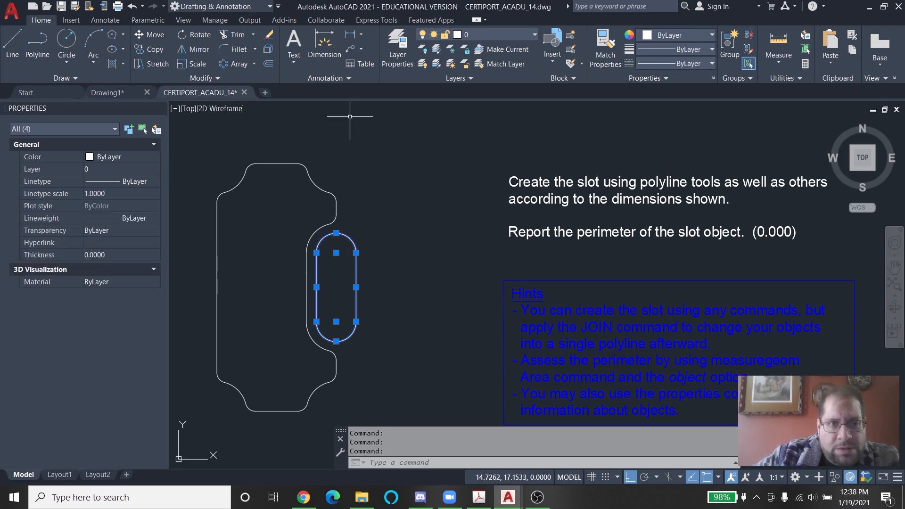
type("J")
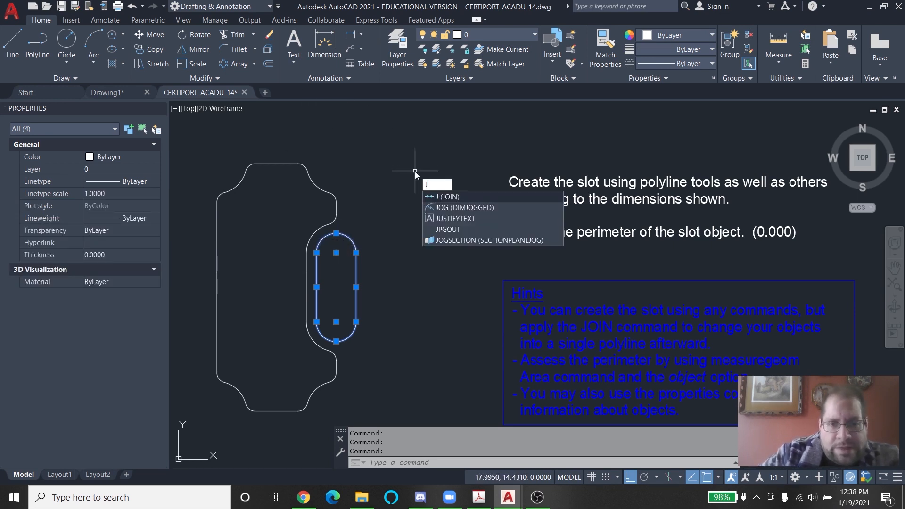
key("Return")
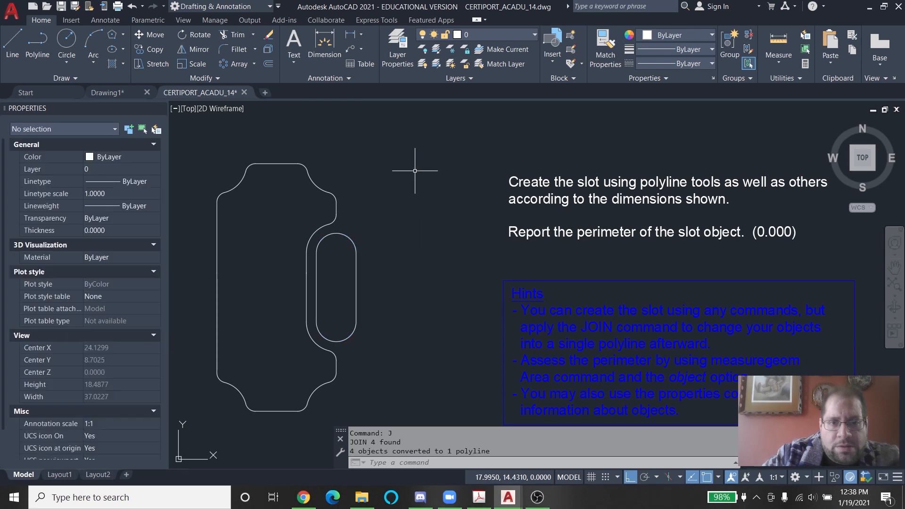
- Check the joined slot's length in its properties and measure its perimeter with the Area measurement's Object option
left_click(351, 242)
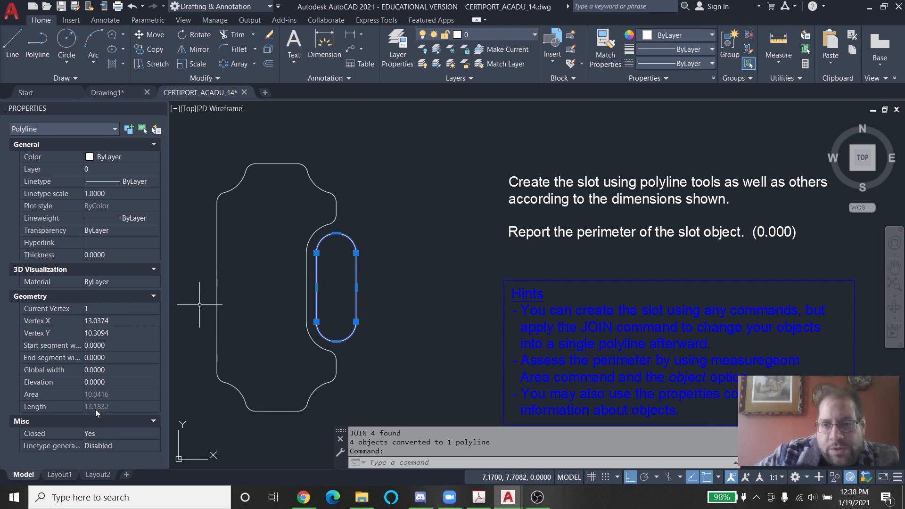
left_click(773, 57)
left_click(790, 176)
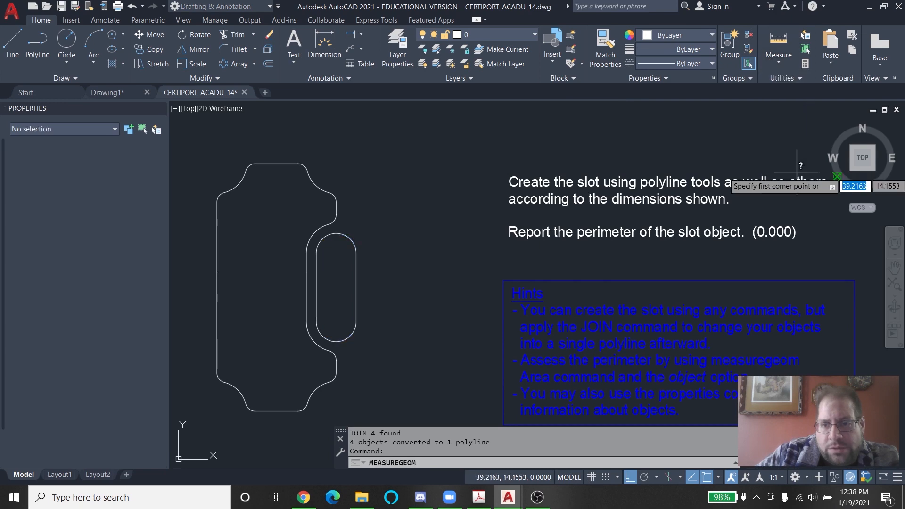
left_click(568, 455)
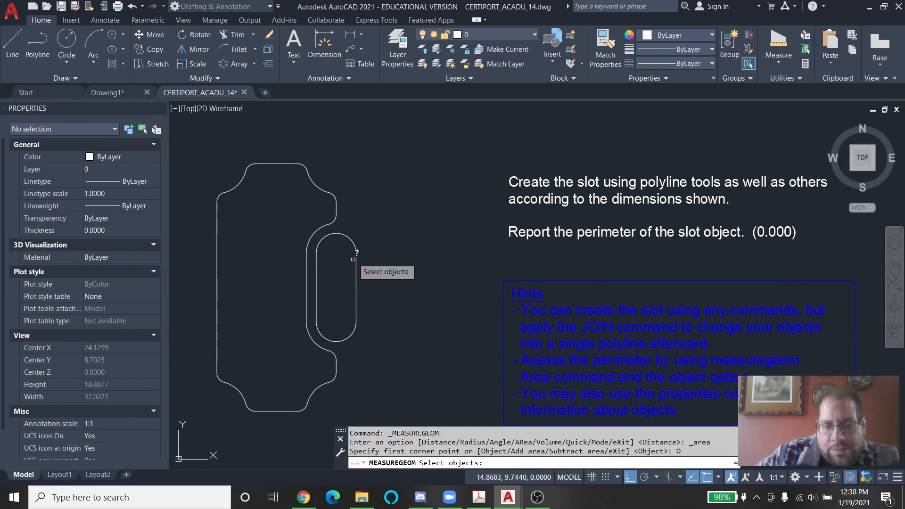
left_click(352, 242)
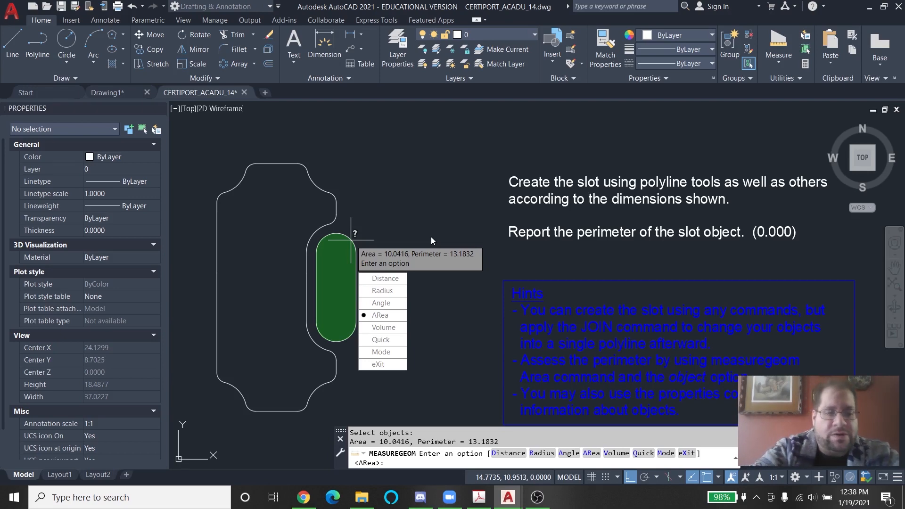
key("Escape")
key("Escape")
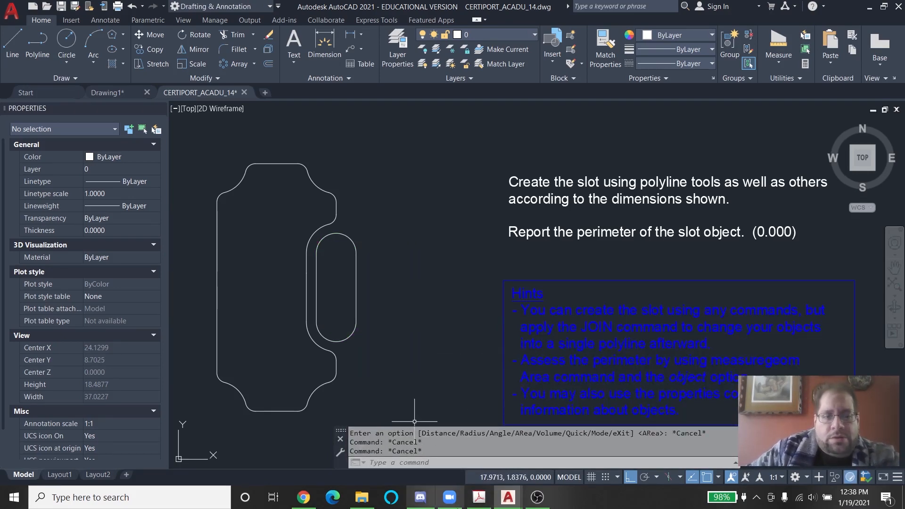
- Switch to the PDF workbook and examine exercise 15's hatch pattern, scale and area-reporting instructions on page 15
left_click(480, 497)
scroll(459, 386, "down", 2)
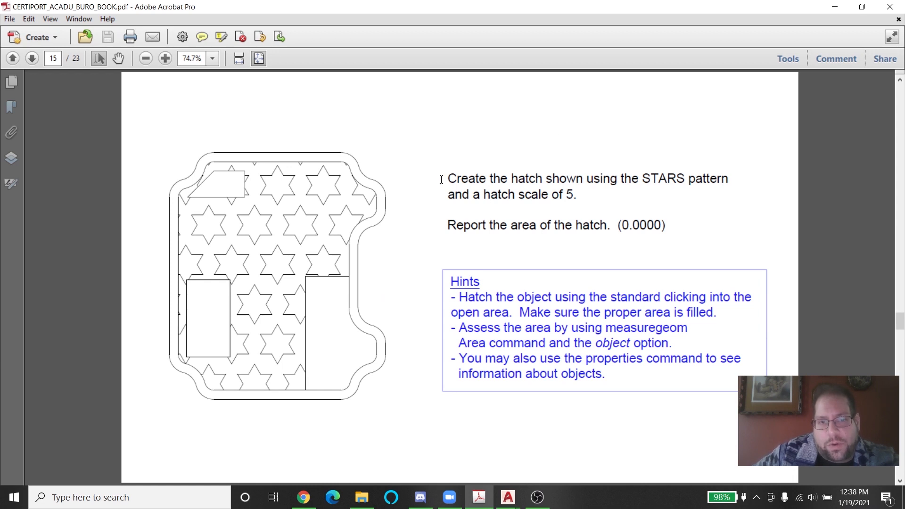
left_click_drag(441, 179, 727, 212)
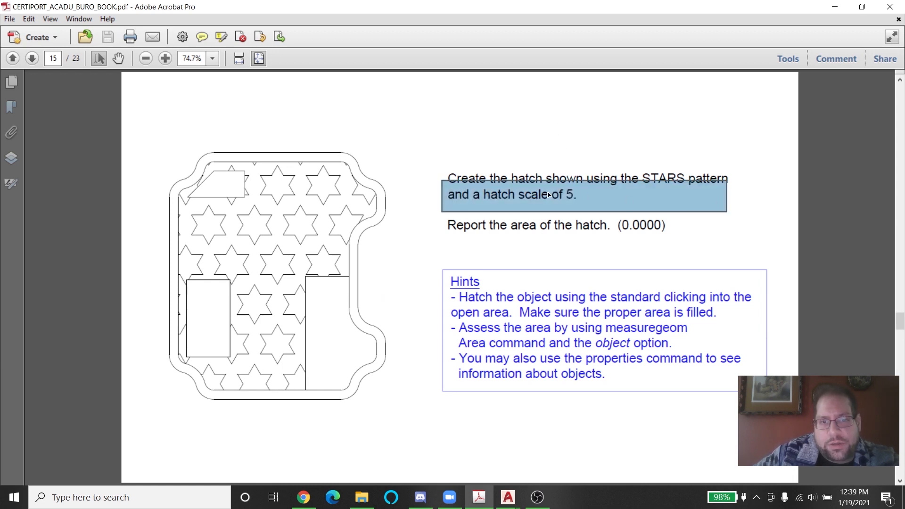
left_click(529, 178)
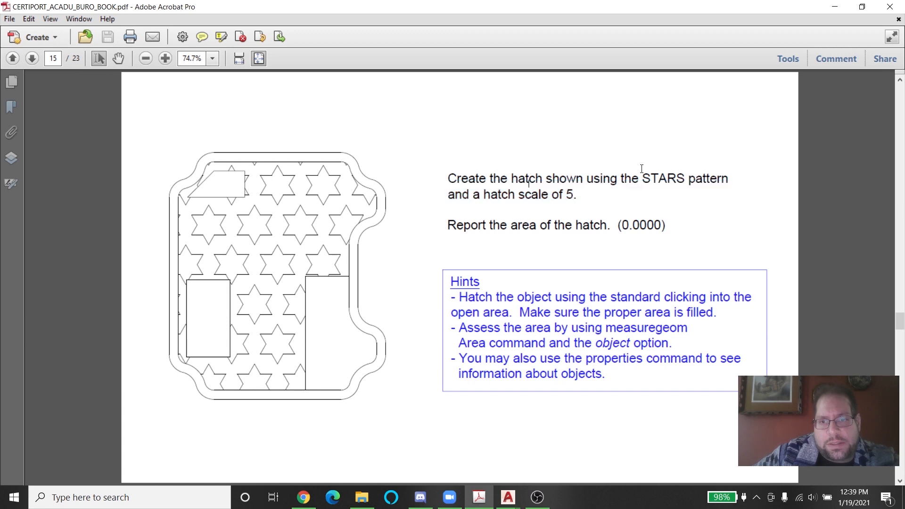
left_click_drag(644, 179, 684, 179)
left_click_drag(519, 194, 610, 212)
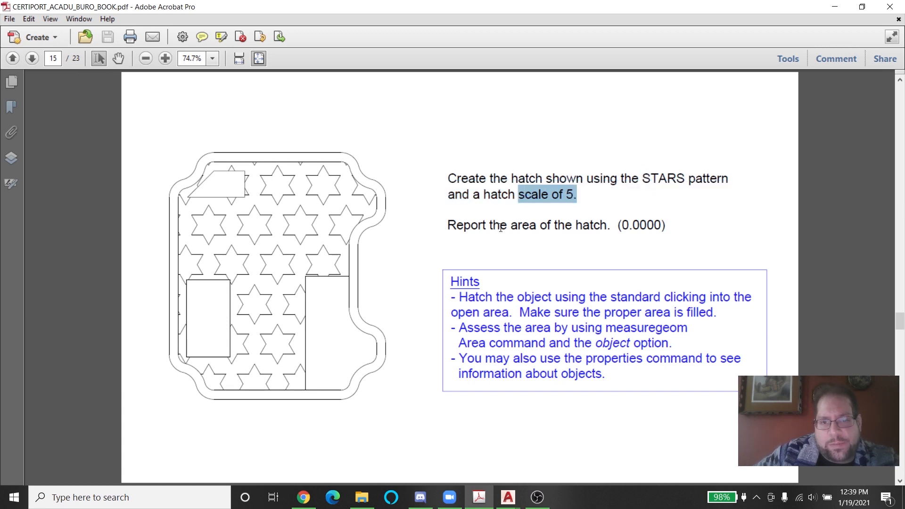
left_click_drag(507, 225, 608, 225)
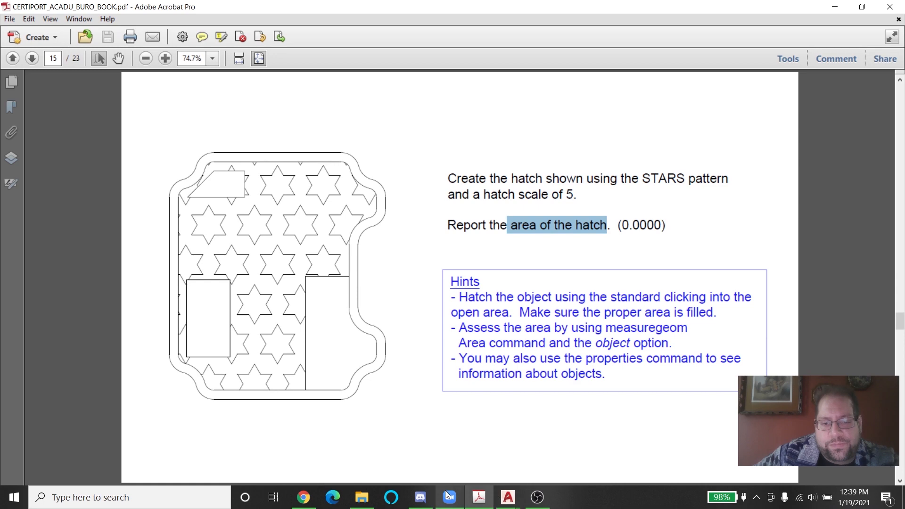
- Switch to File Explorer and open CERTIPORT_ACADU_15.dwg in AutoCAD
mouse_move(508, 498)
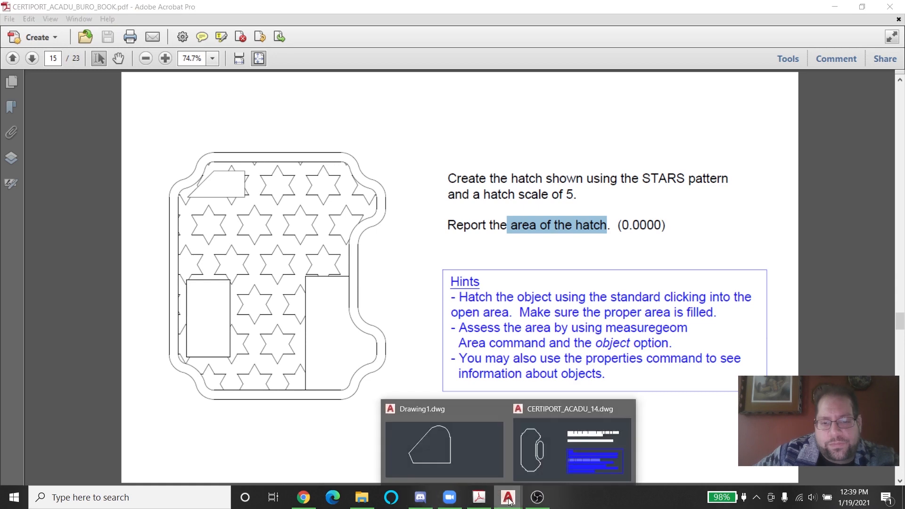
left_click(536, 467)
left_click(362, 498)
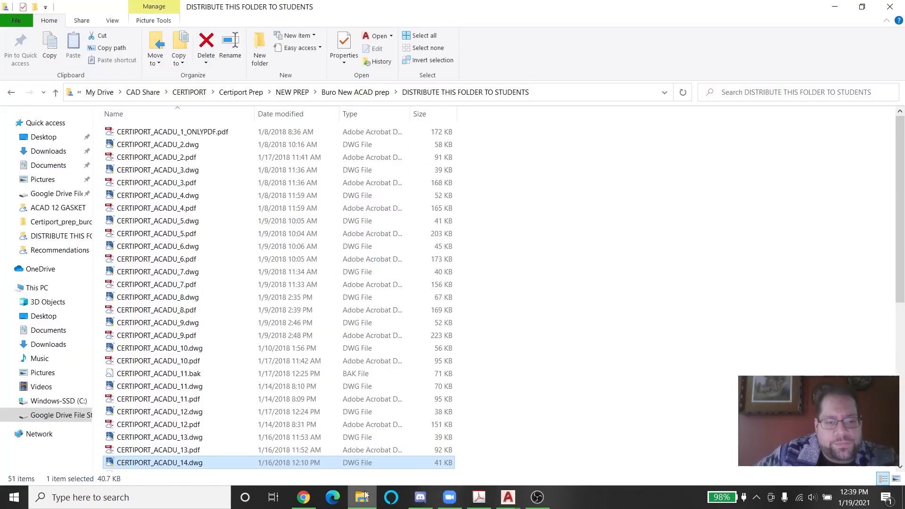
scroll(272, 435, "down", 1)
scroll(202, 456, "down", 3)
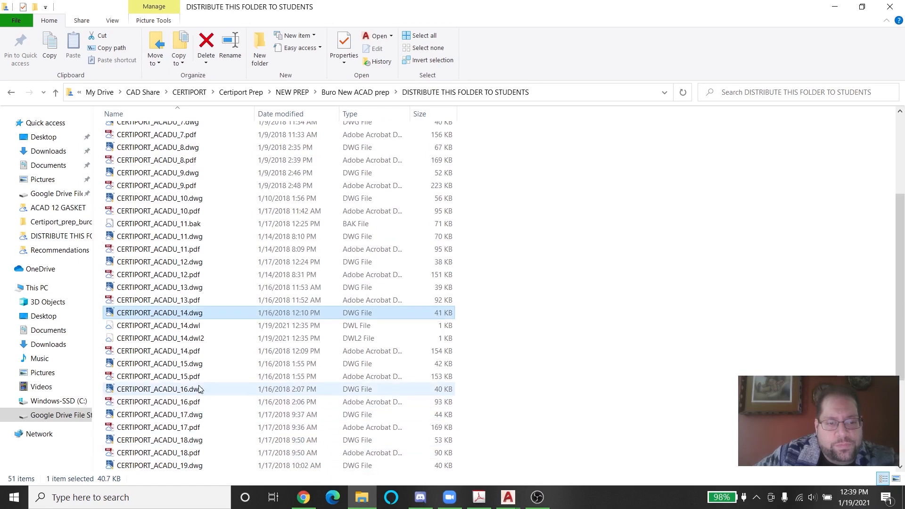
double_click(194, 364)
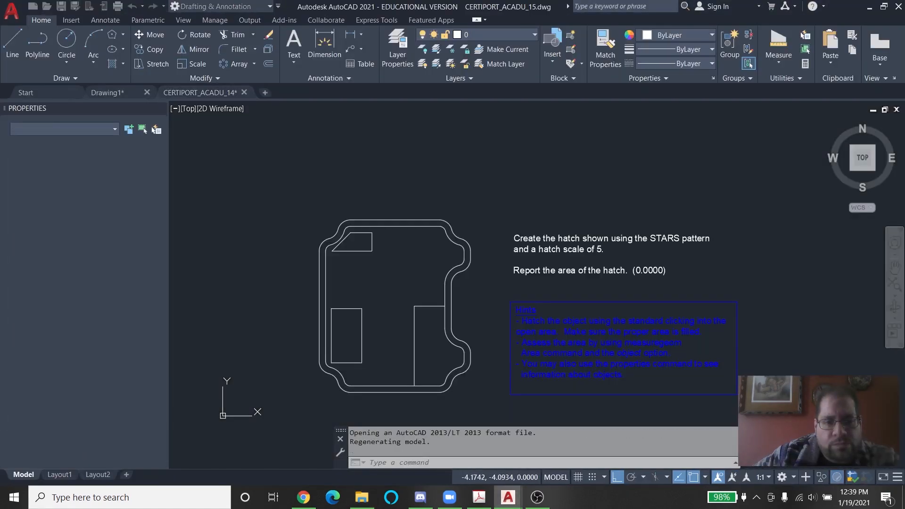
scroll(411, 302, "up", 2)
mouse_move(418, 307)
middle_mouse_down()
mouse_move(375, 263)
mouse_move(395, 268)
middle_mouse_up()
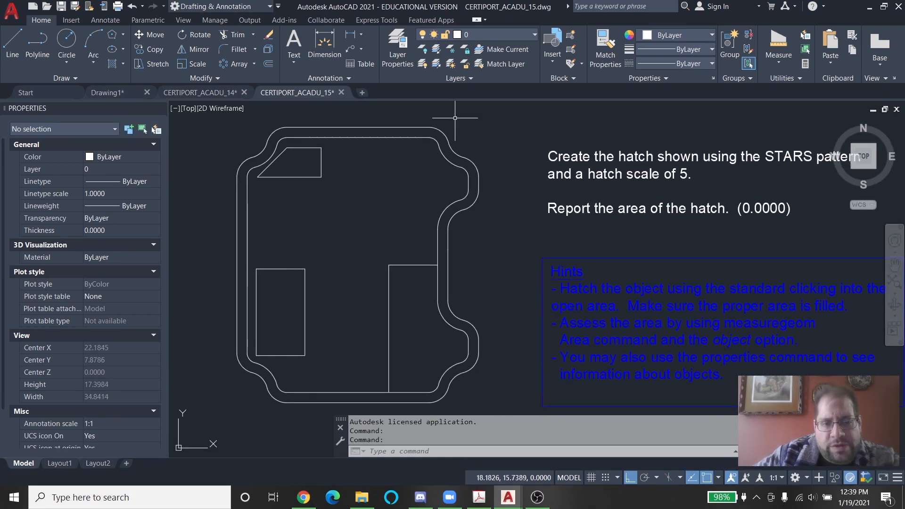
- Hatch the open area inside the inner outline, around the three cutout shapes, with the STARS pattern
left_click(112, 63)
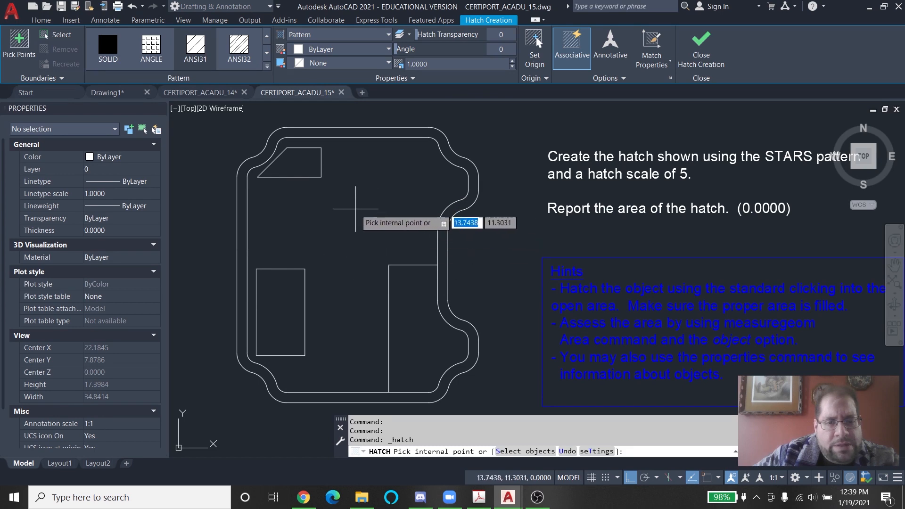
left_click(341, 206)
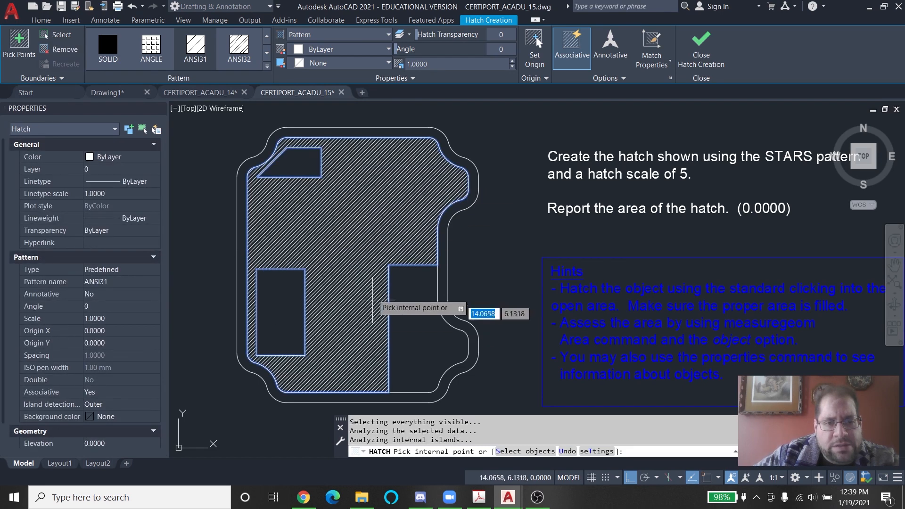
left_click(267, 67)
left_click_drag(267, 56, 265, 190)
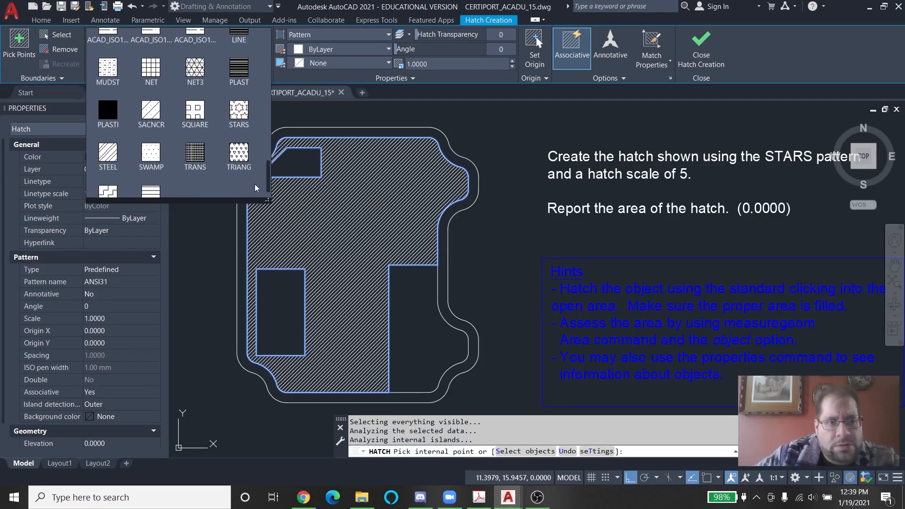
left_click(245, 123)
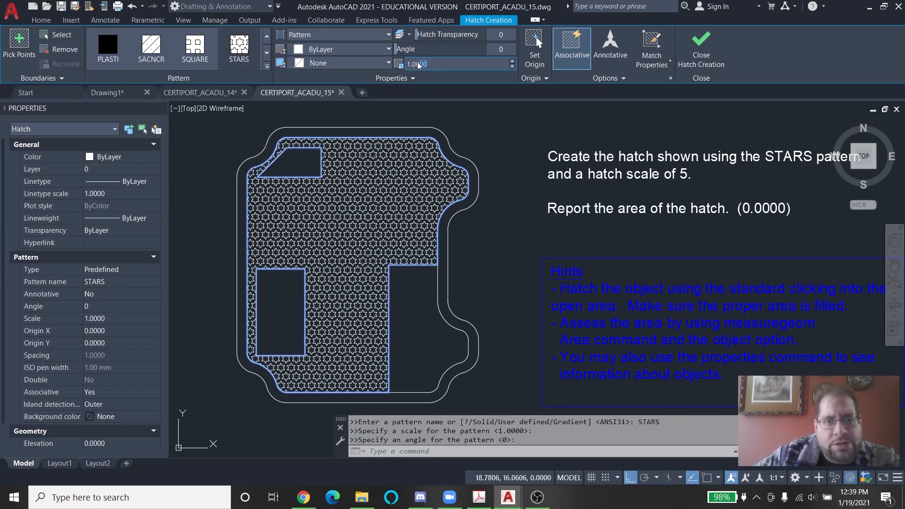
- Set the hatch scale to 5 and finish the hatch
left_click(405, 64)
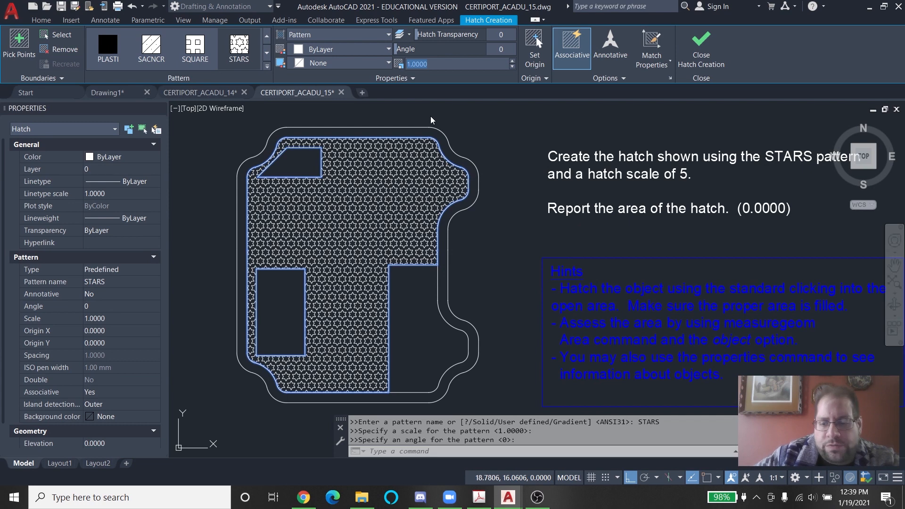
type("5")
key("Return")
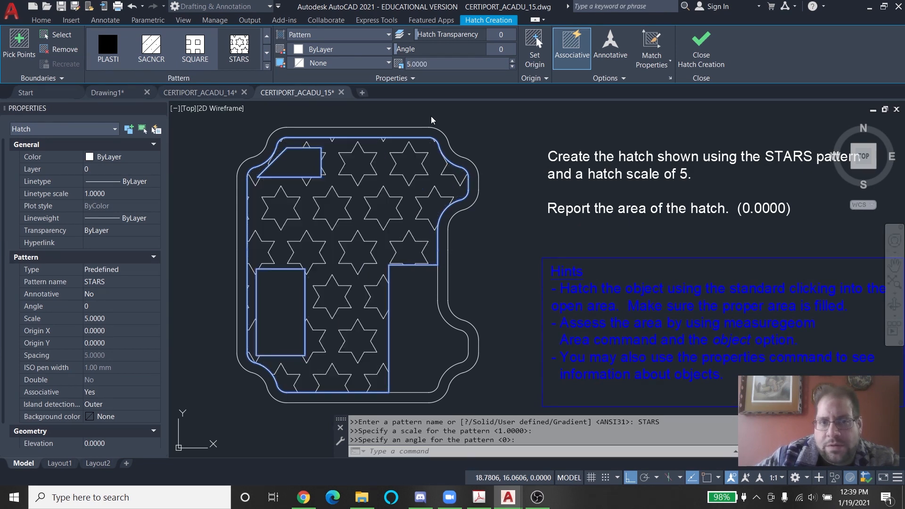
left_click(692, 69)
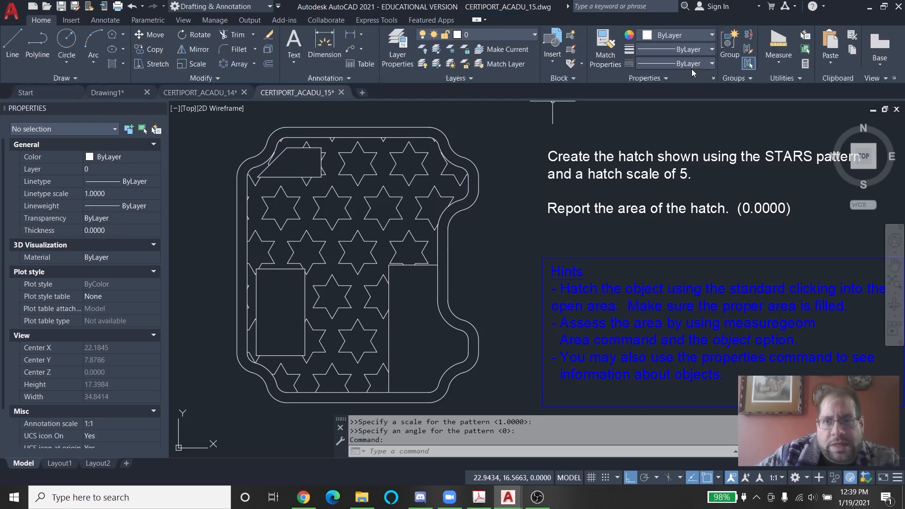
- Measure the area of the STARS hatch with the Area measurement's Object option
left_click(780, 61)
left_click(771, 180)
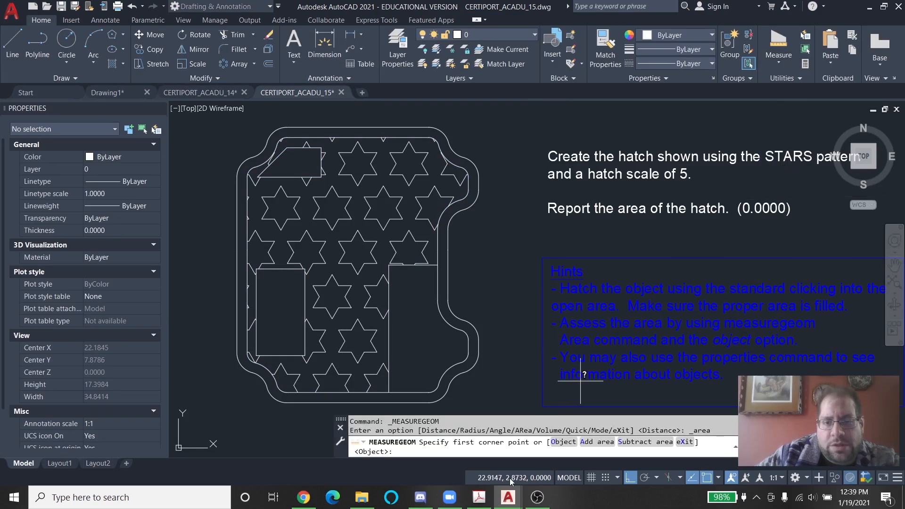
left_click(553, 443)
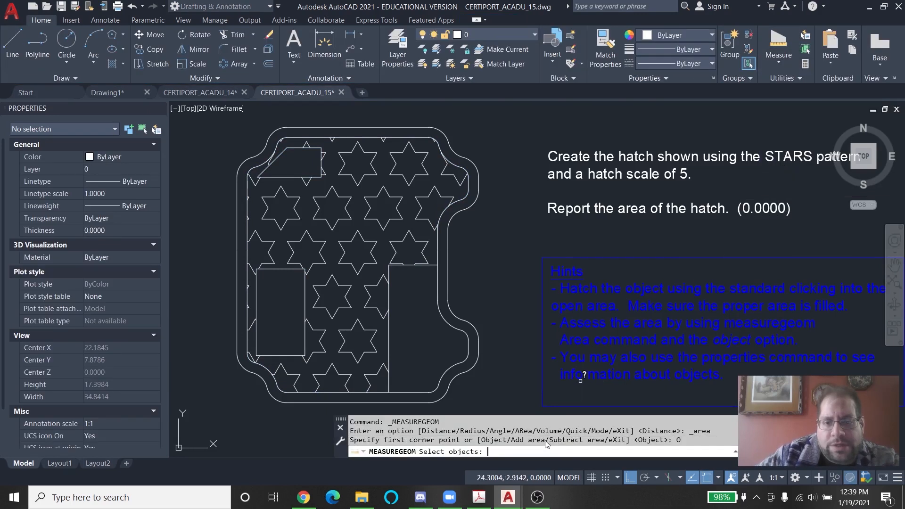
left_click(414, 237)
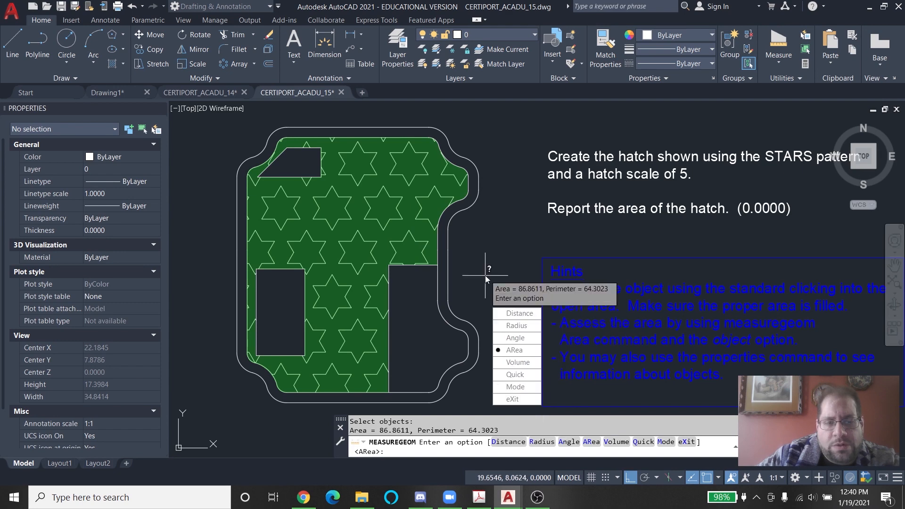
key("Escape")
key("Escape")
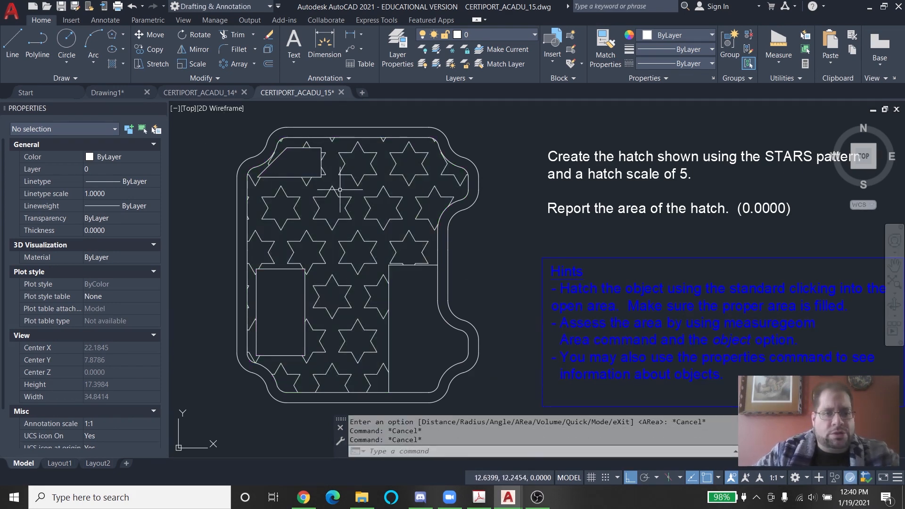
- Check the STARS hatch's area in its geometry properties, leaving the hatch deselected
left_click(332, 190)
scroll(59, 379, "down", 1)
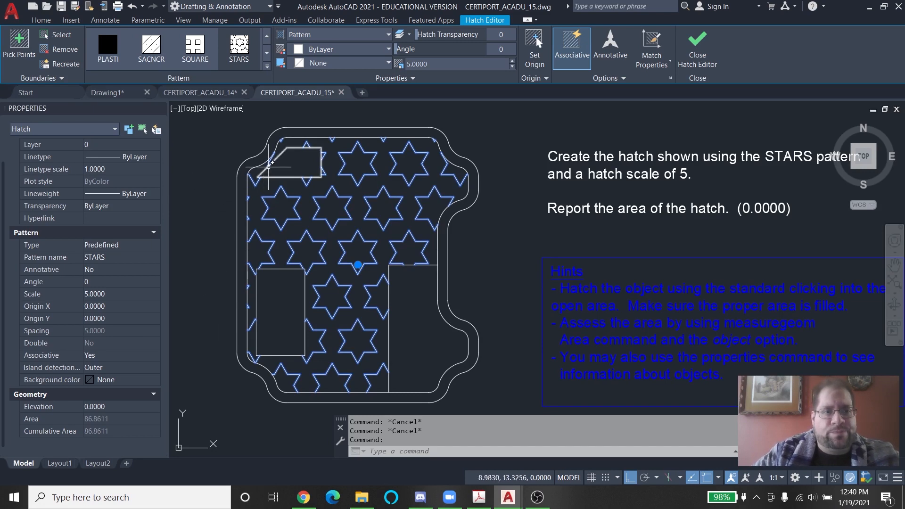
key("Escape")
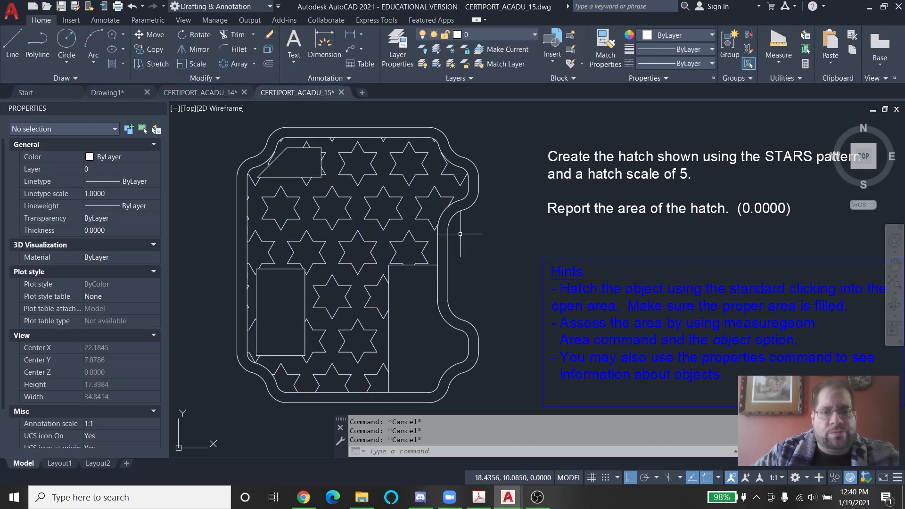
- Close the CERTIPORT_ACADU_15 and CERTIPORT_ACADU_14 drawings without saving and switch to the PDF workbook
left_click(341, 92)
key("n")
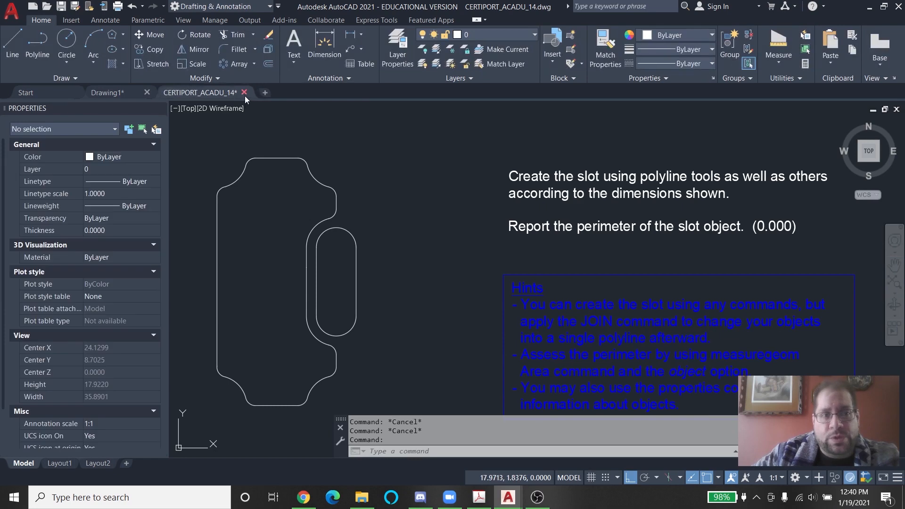
left_click(244, 92)
left_click(479, 497)
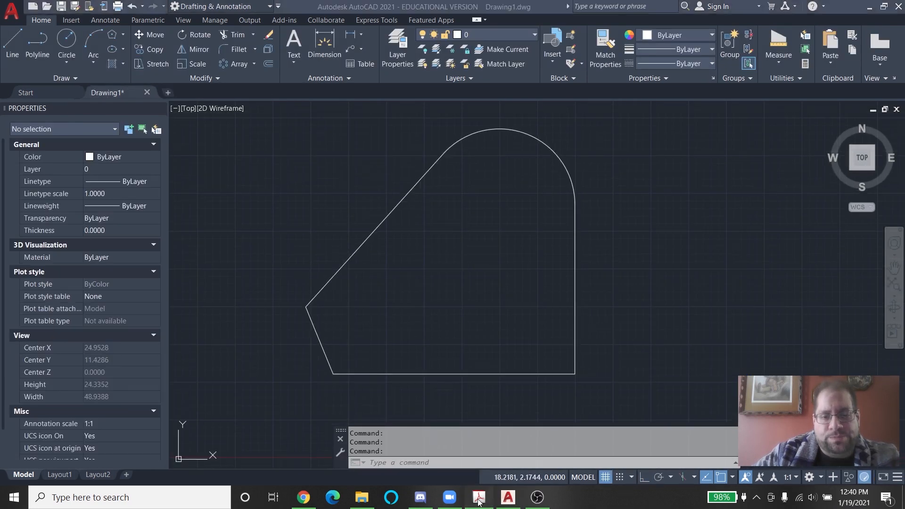
- Read exercise 16 in the PDF workbook and open CERTIPORT_ACADU_16.dwg from the student folder
scroll(448, 394, "down", 1)
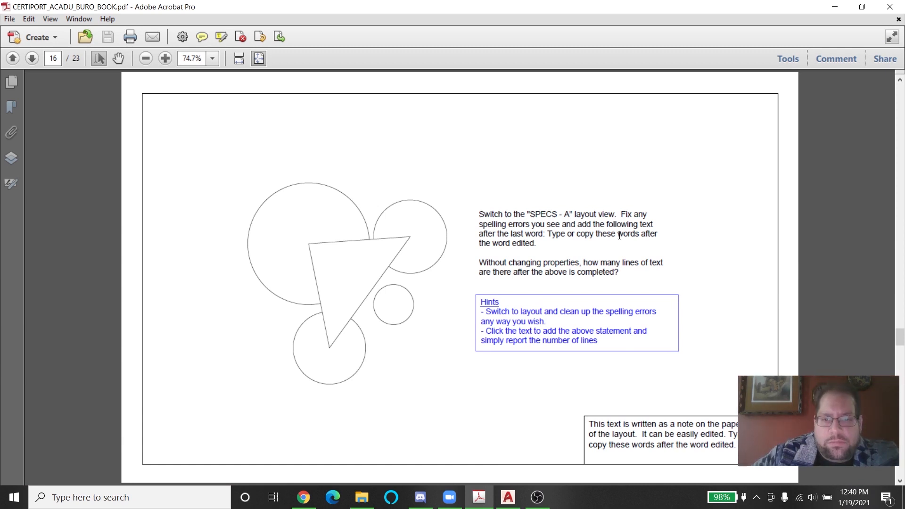
left_click_drag(530, 213, 572, 215)
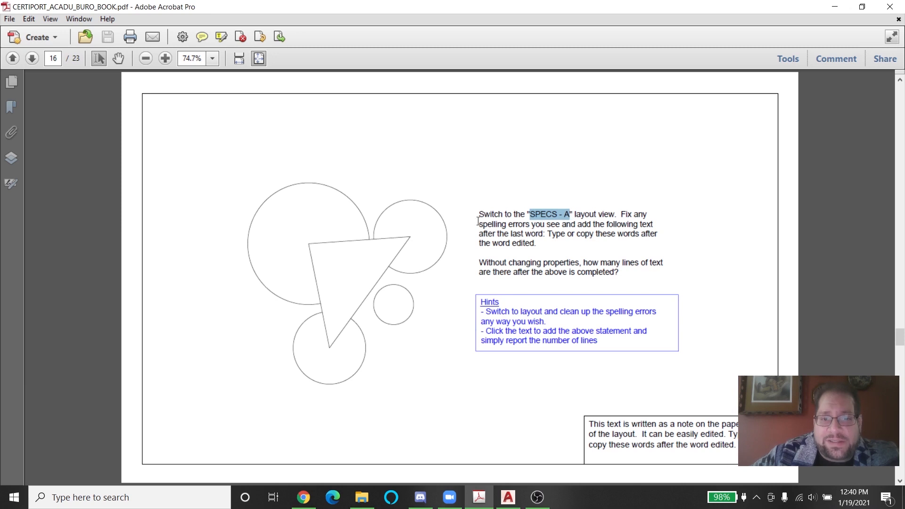
left_click_drag(478, 220, 510, 226)
left_click(513, 227)
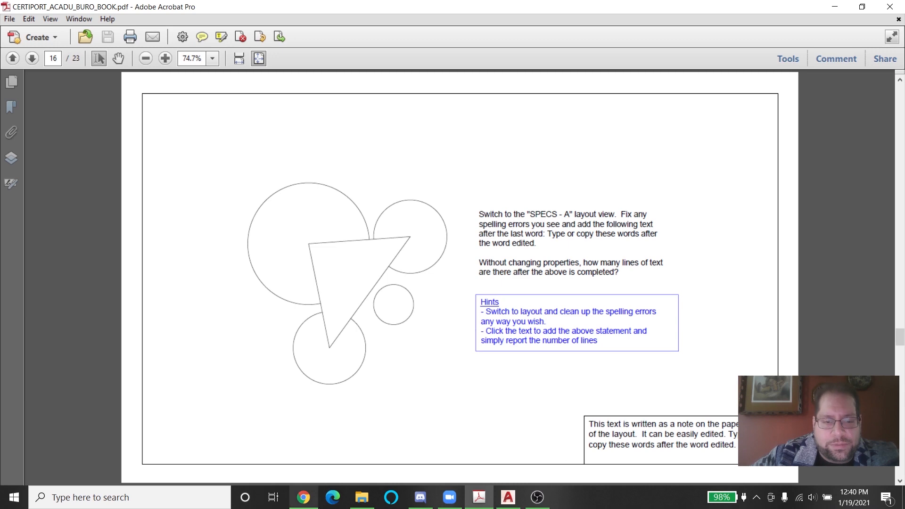
left_click(362, 497)
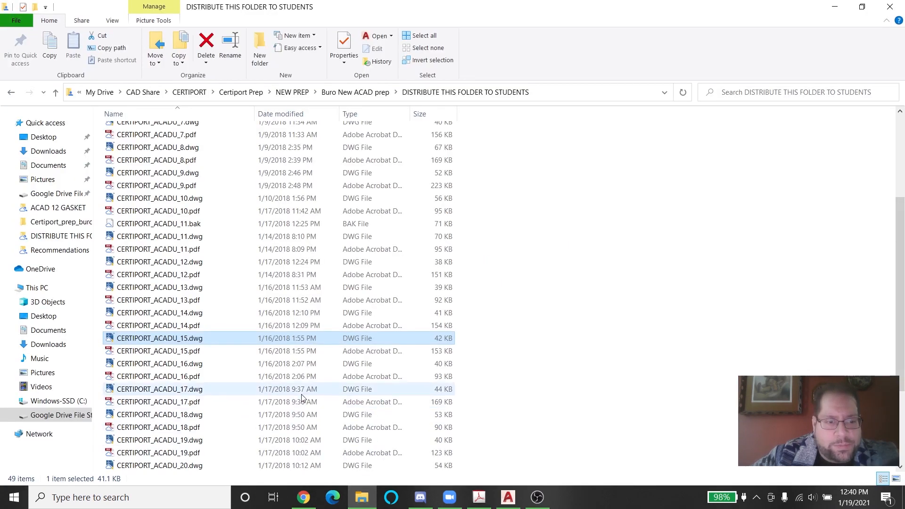
double_click(283, 364)
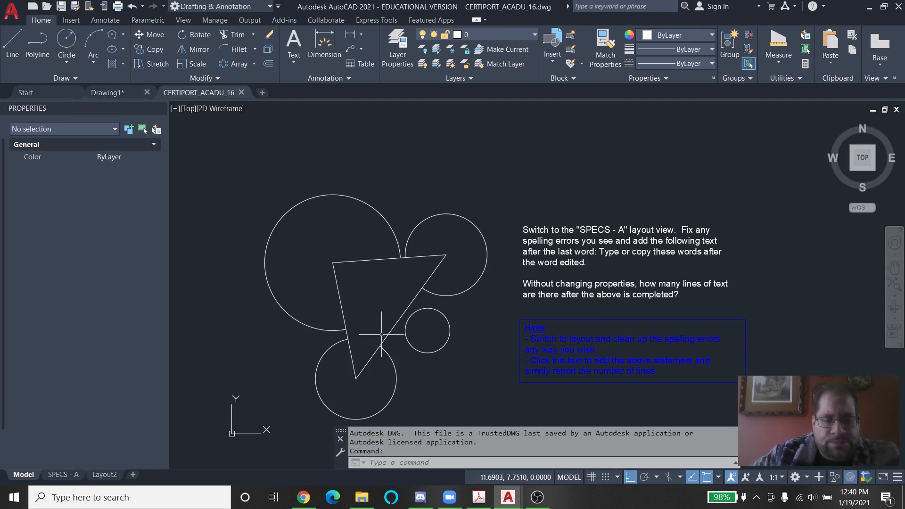
- Switch the drawing to the SPECS - A layout
middle_click_drag(396, 314, 382, 267)
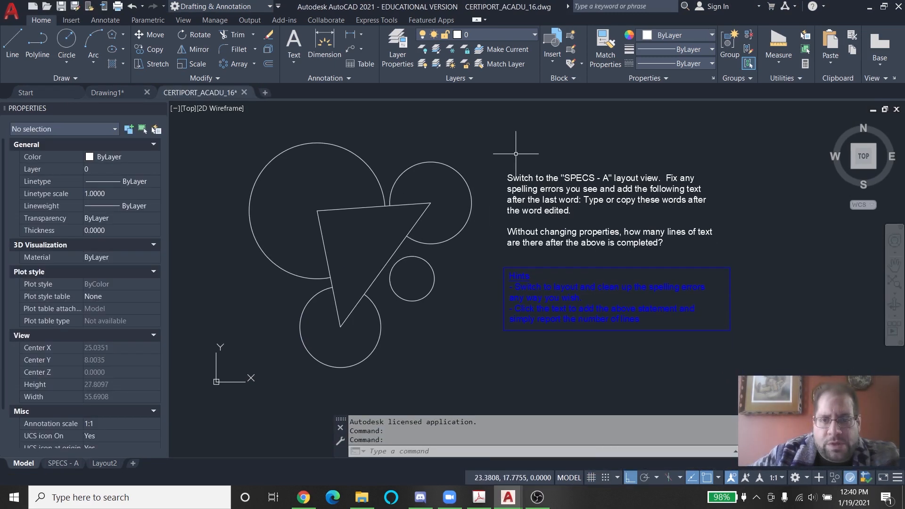
left_click(68, 464)
left_click(853, 195)
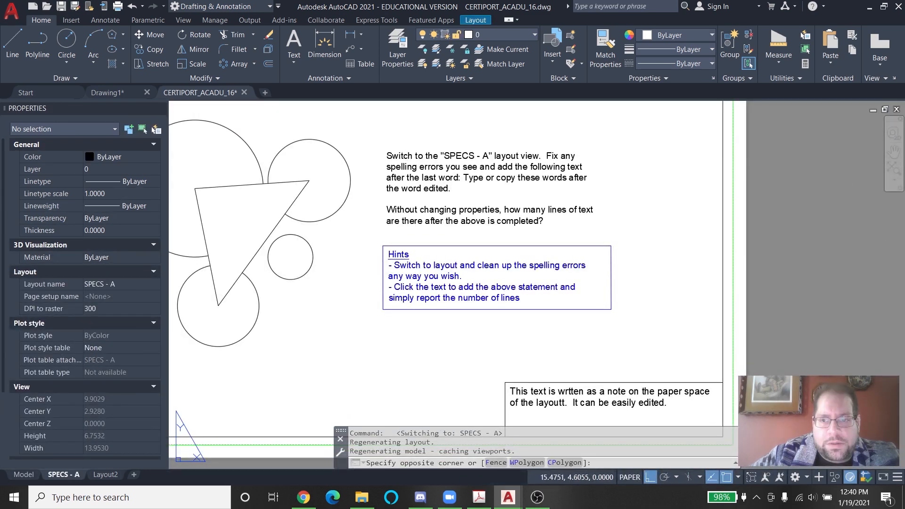
middle_click_drag(797, 260, 850, 257)
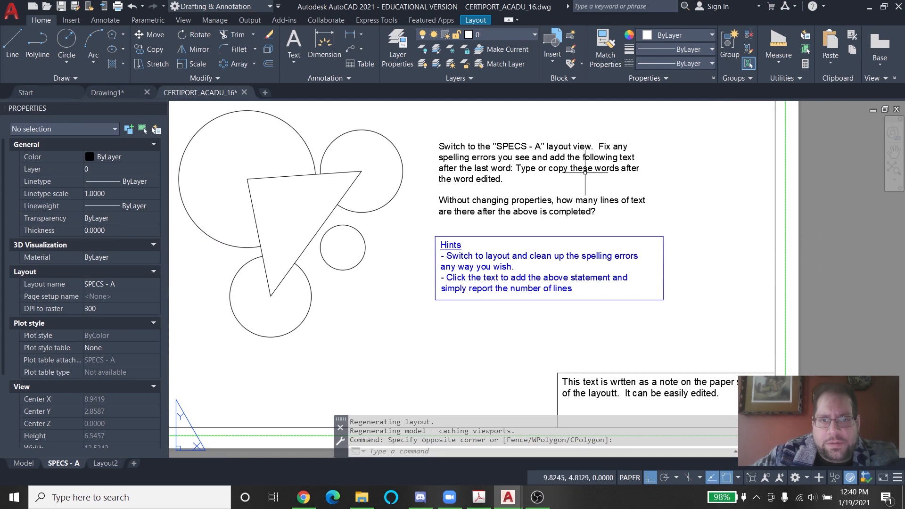
- Edit the paper space note in the title area, correcting "wrtten" to "written" and "layoutt" to "layout"
middle_click_drag(624, 252, 606, 219)
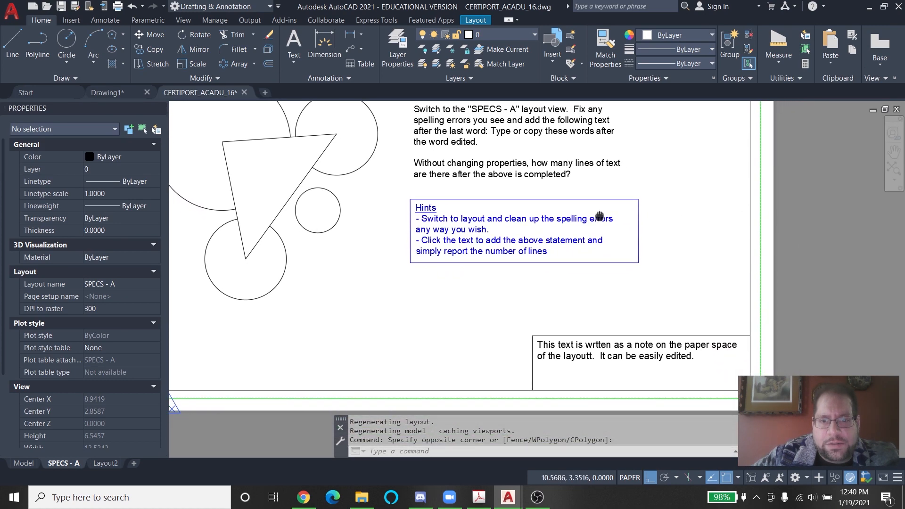
left_click(595, 361)
double_click(639, 349)
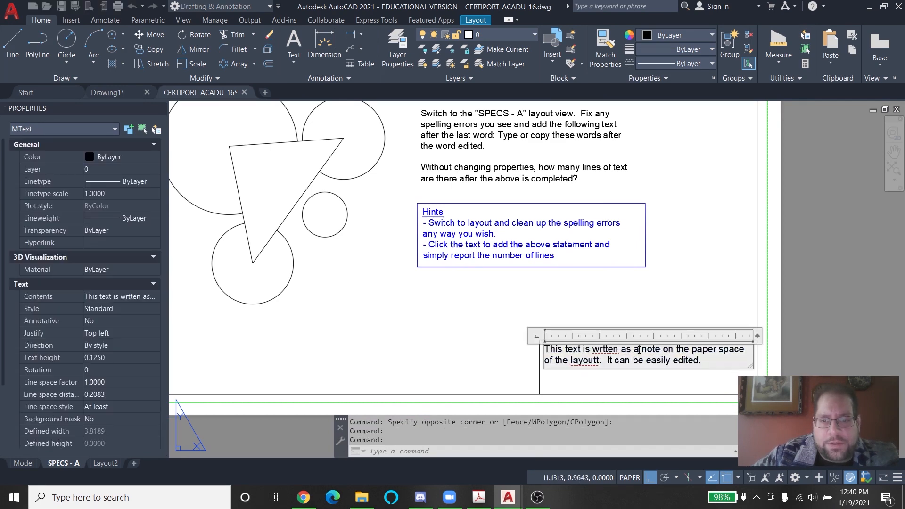
right_click(611, 354)
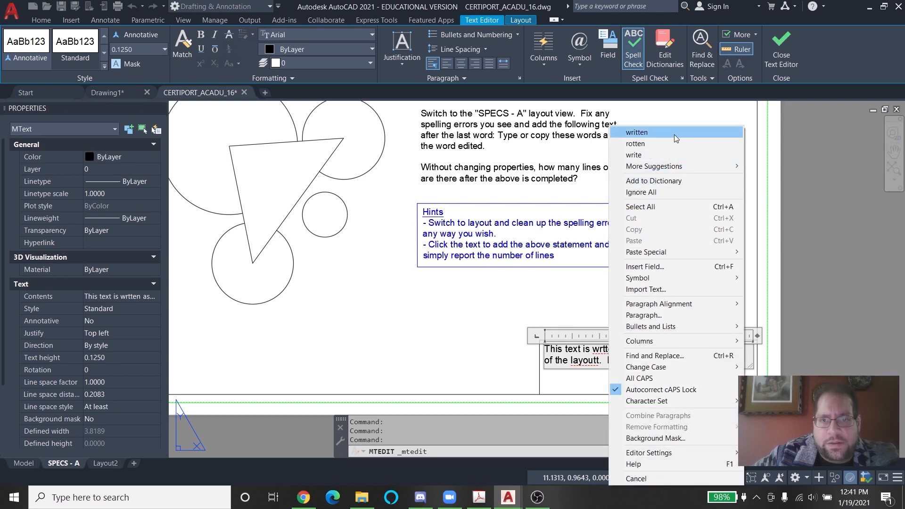
left_click(660, 132)
right_click(592, 360)
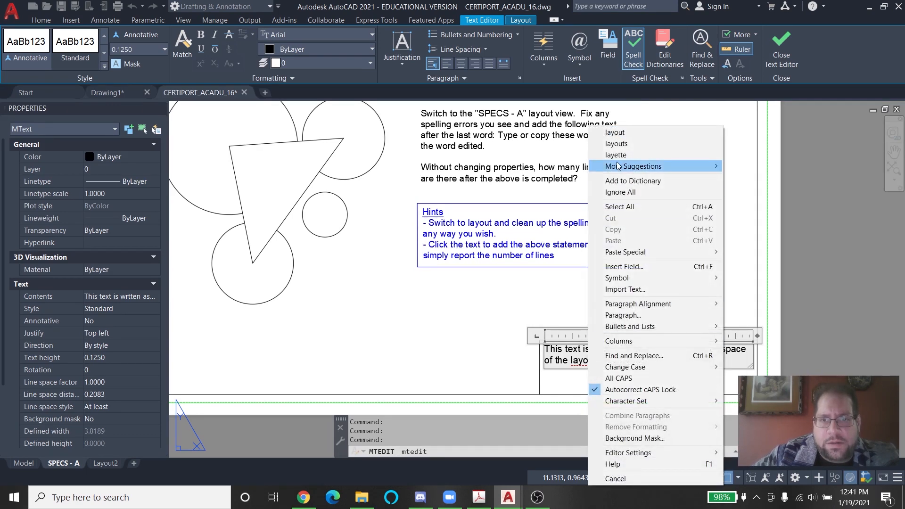
left_click(622, 134)
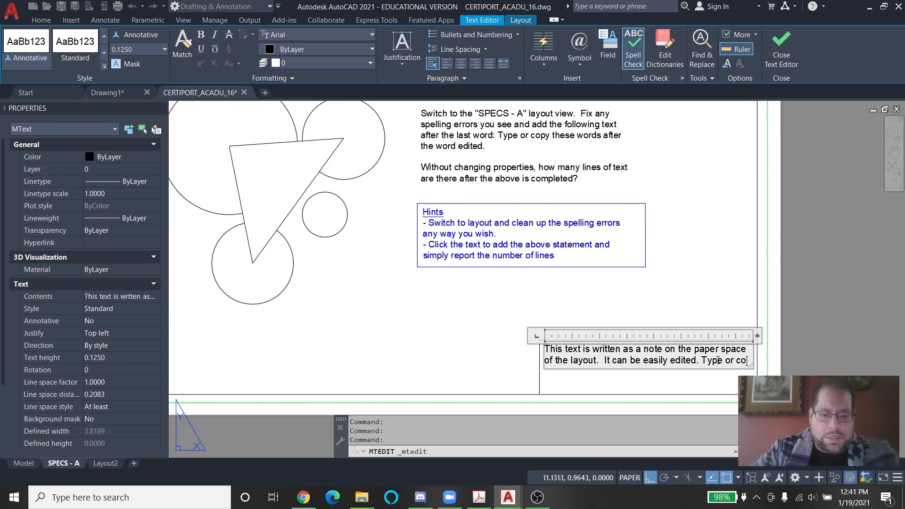
- Append "Type or copy these words after the word edited." to the end of the note and finish the text edit
type("py these w")
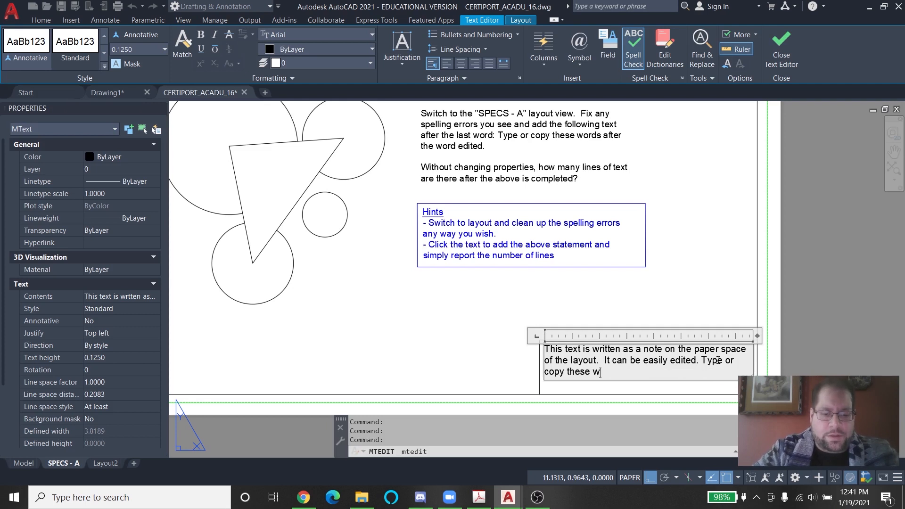
type("ords afte")
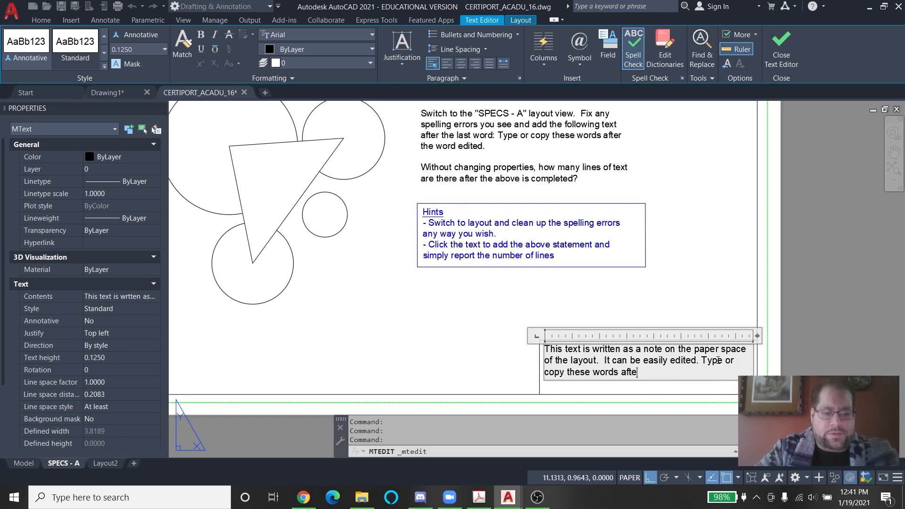
type("r the word edited.")
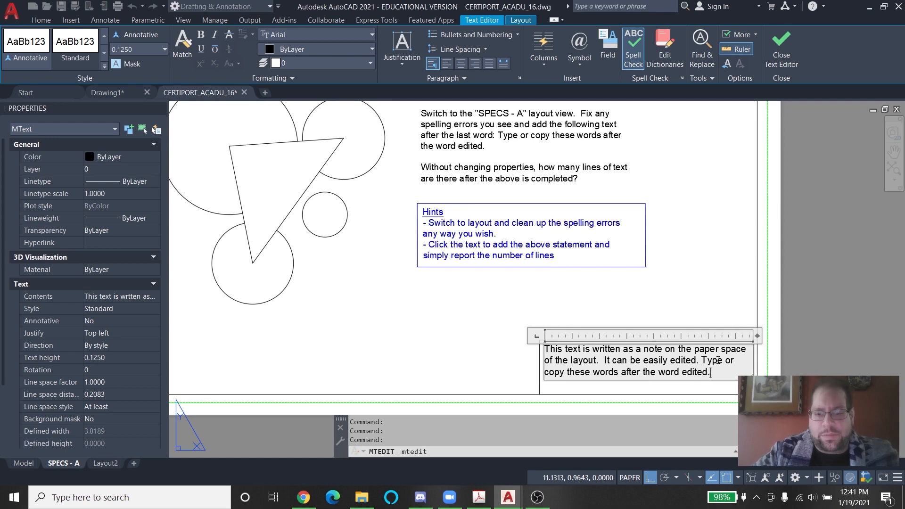
left_click(799, 347)
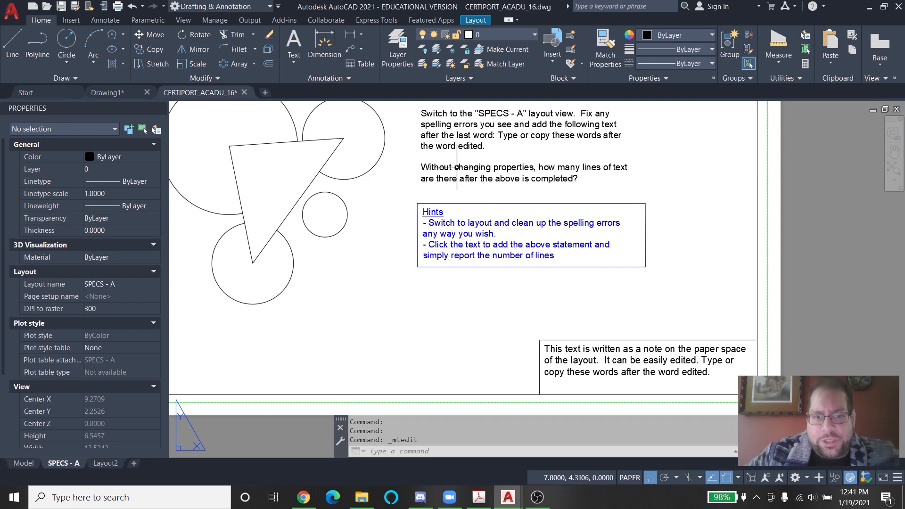
- Reread the exercise question and count the lines of text in the edited note
scroll(514, 158, "up", 4)
scroll(510, 172, "down", 2)
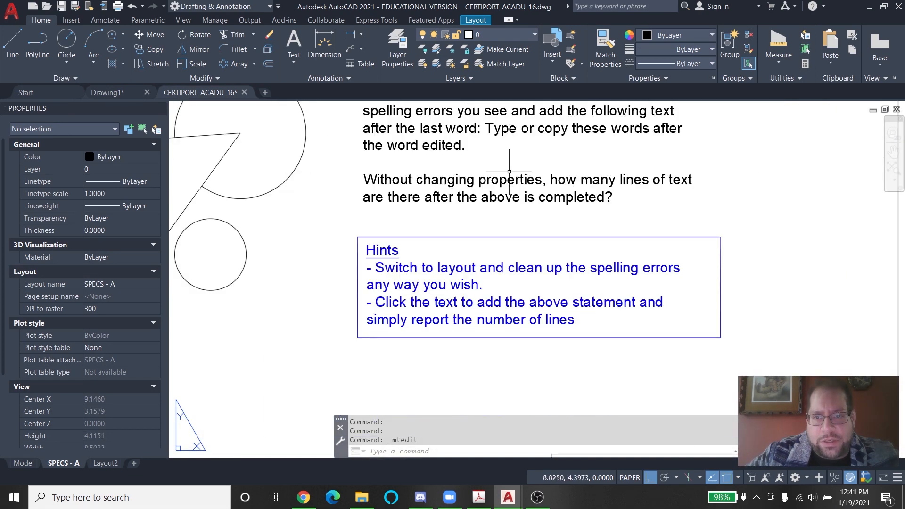
scroll(526, 180, "down", 1)
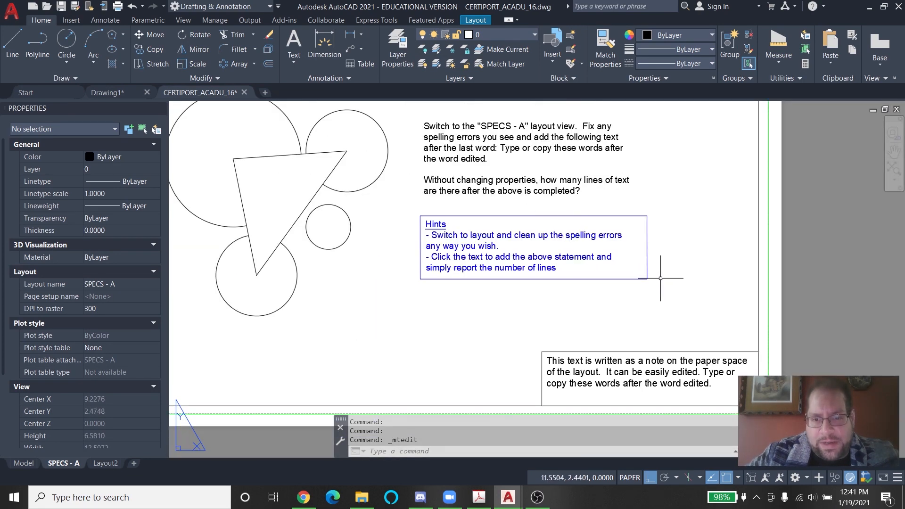
scroll(658, 263, "up", 1)
scroll(675, 332, "up", 4)
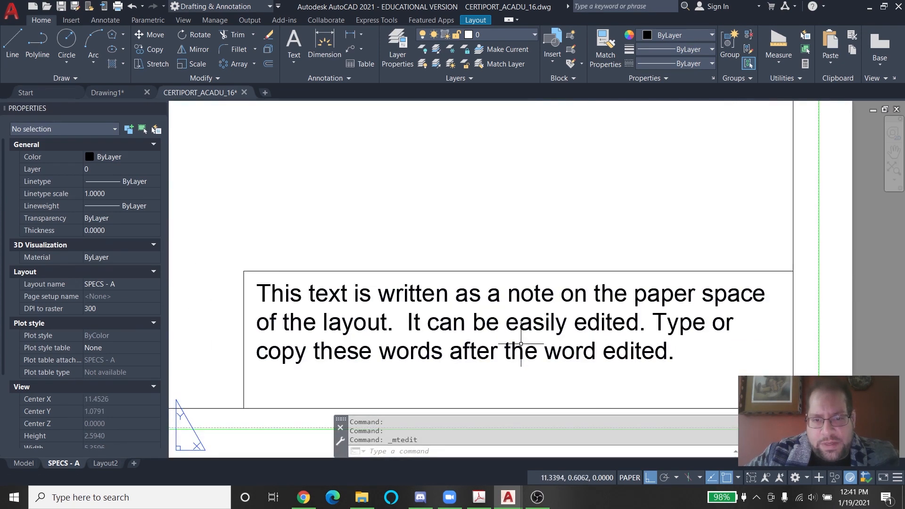
scroll(409, 324, "down", 2)
- Read exercise 17 in the PDF workbook and open CERTIPORT_ACADU_17.dwg from the student folder
left_click(479, 498)
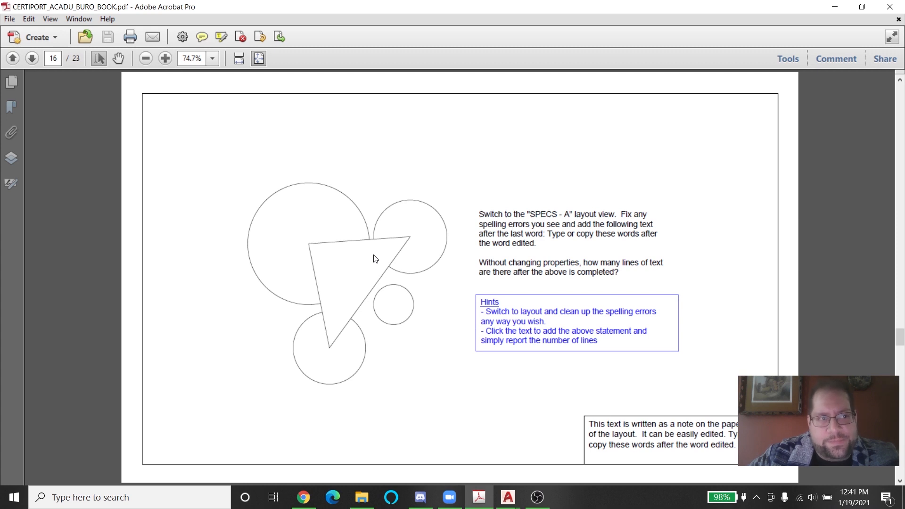
scroll(376, 259, "down", 3)
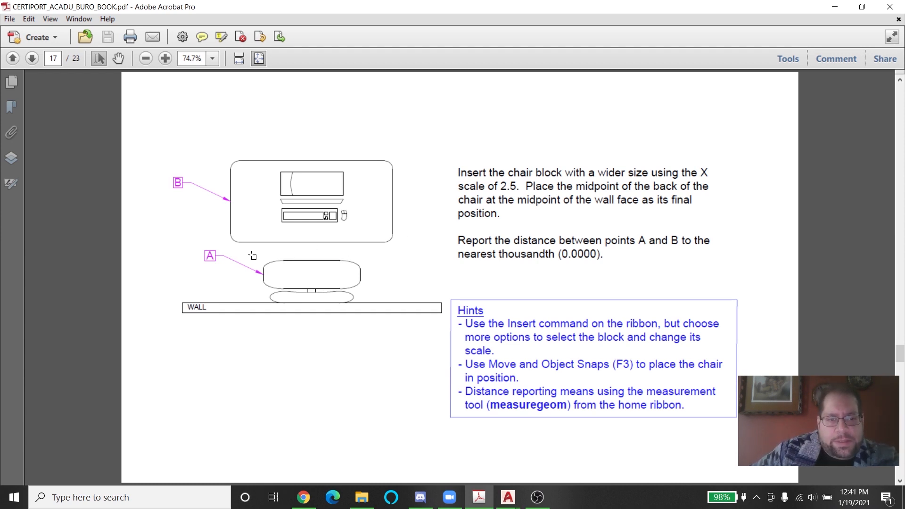
left_click_drag(253, 256, 369, 324)
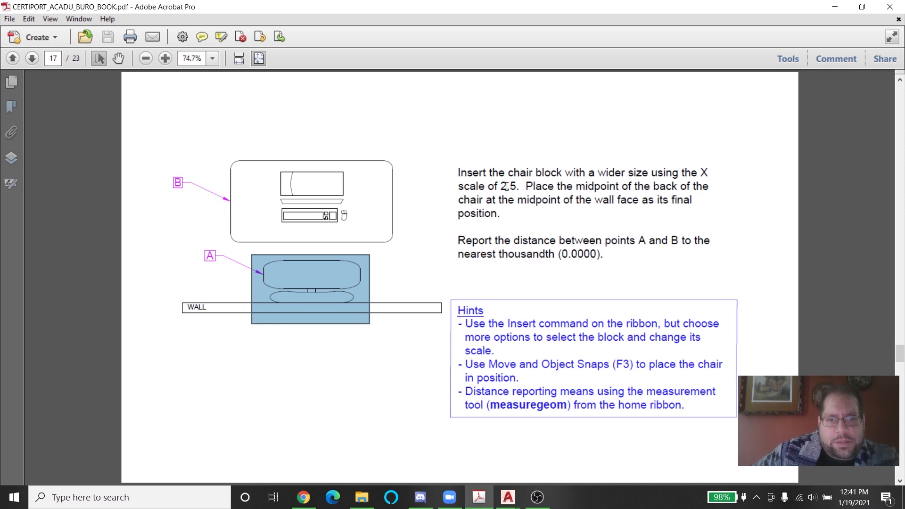
left_click(473, 188)
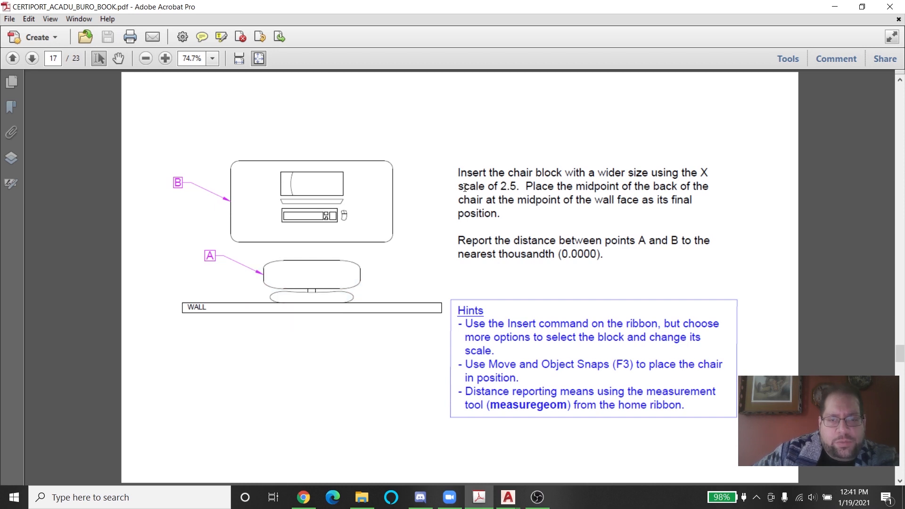
left_click_drag(523, 194, 453, 176)
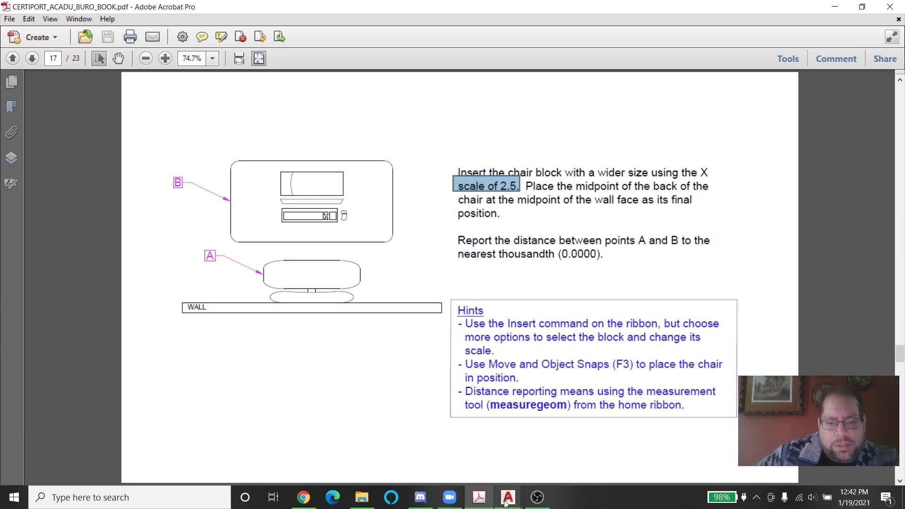
left_click(362, 499)
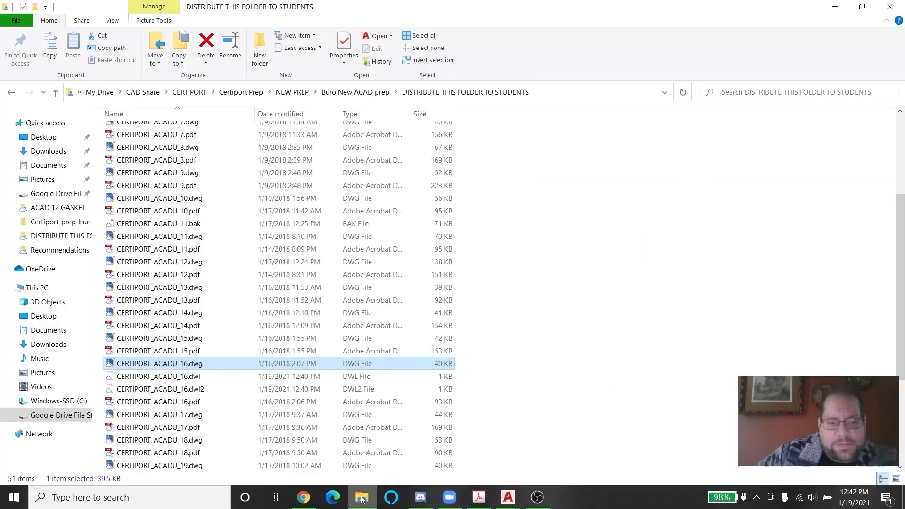
double_click(298, 415)
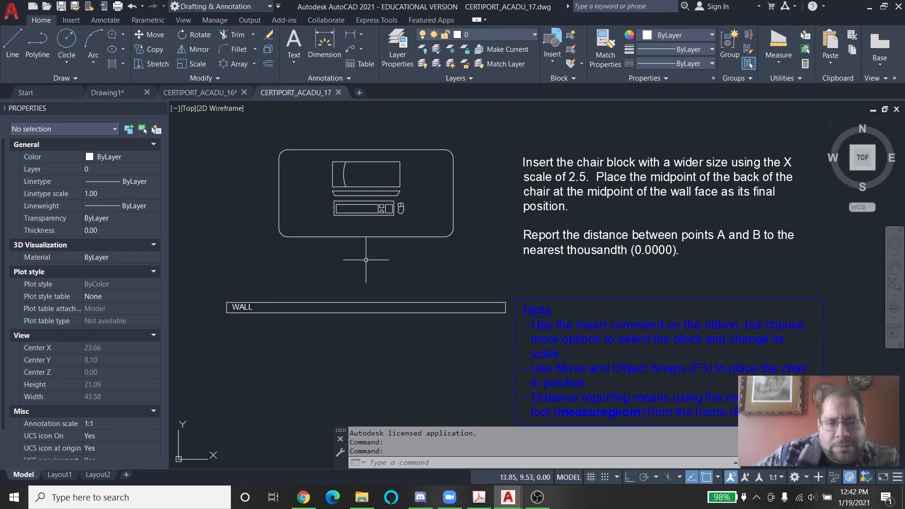
- Insert the CHAIR block with an X scale of 2.5 just below the wall
left_click(70, 21)
left_click(12, 61)
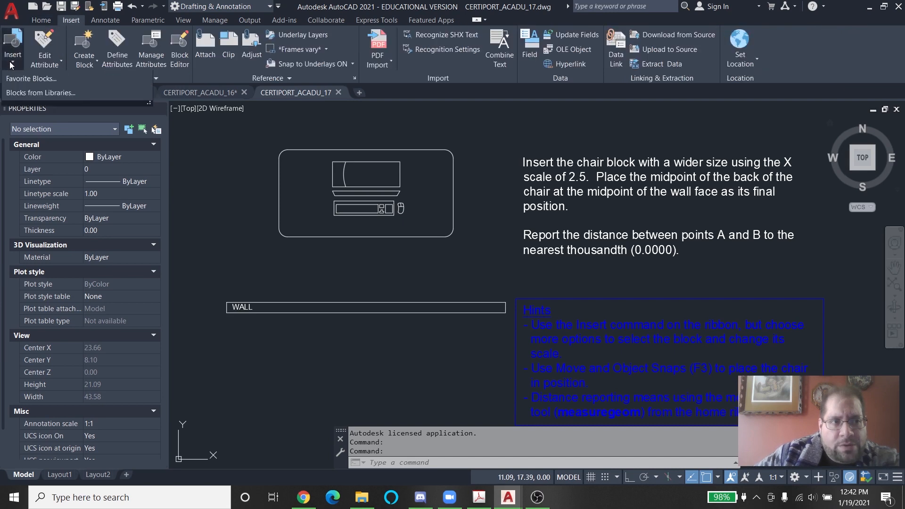
left_click(38, 92)
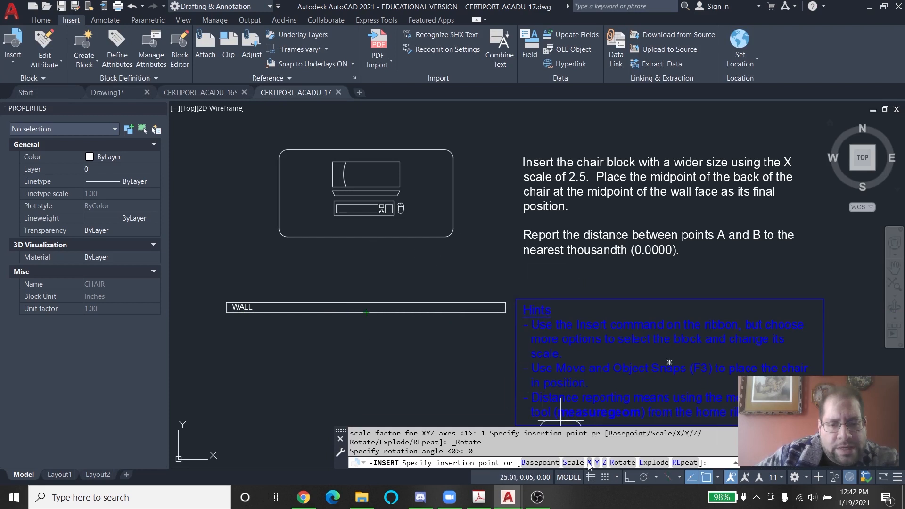
right_click(388, 260)
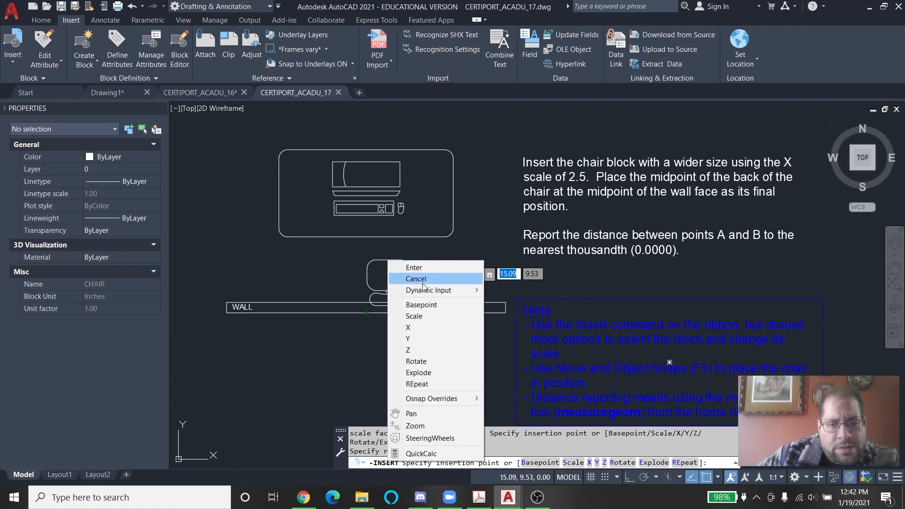
left_click(422, 329)
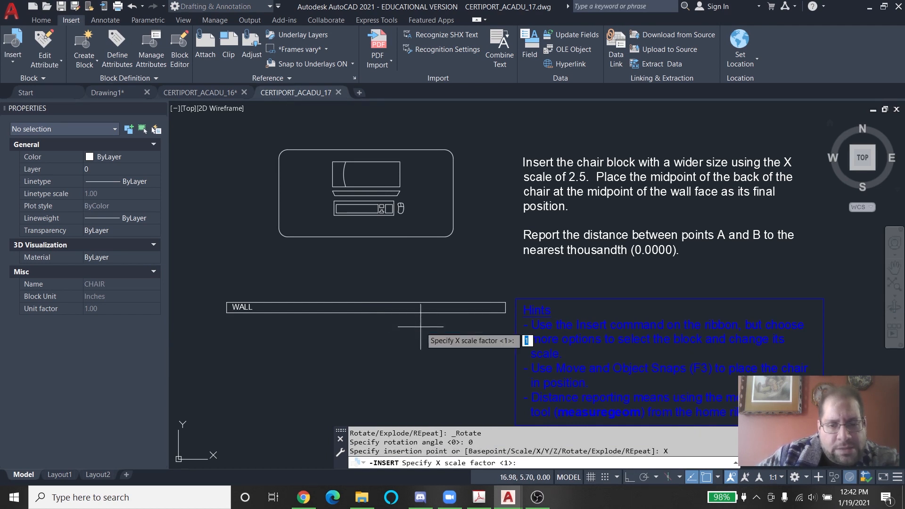
type("2.5")
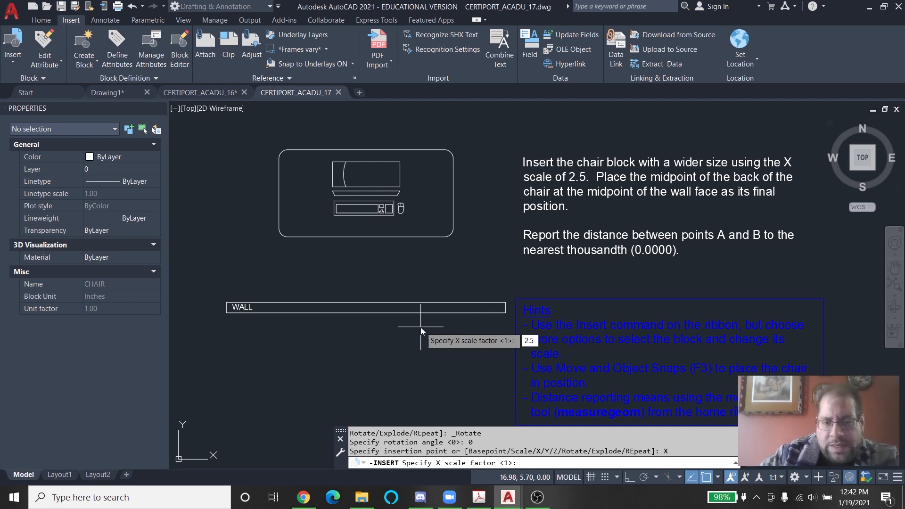
key("Return")
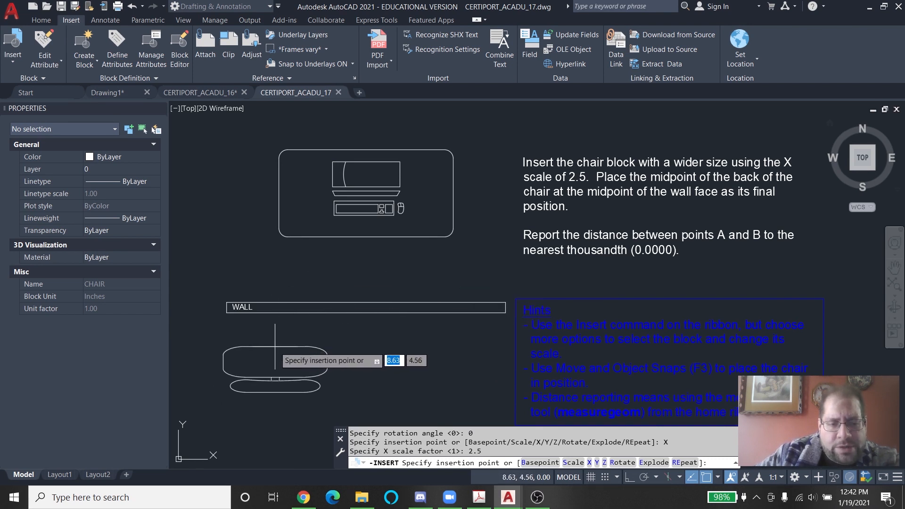
left_click(299, 339)
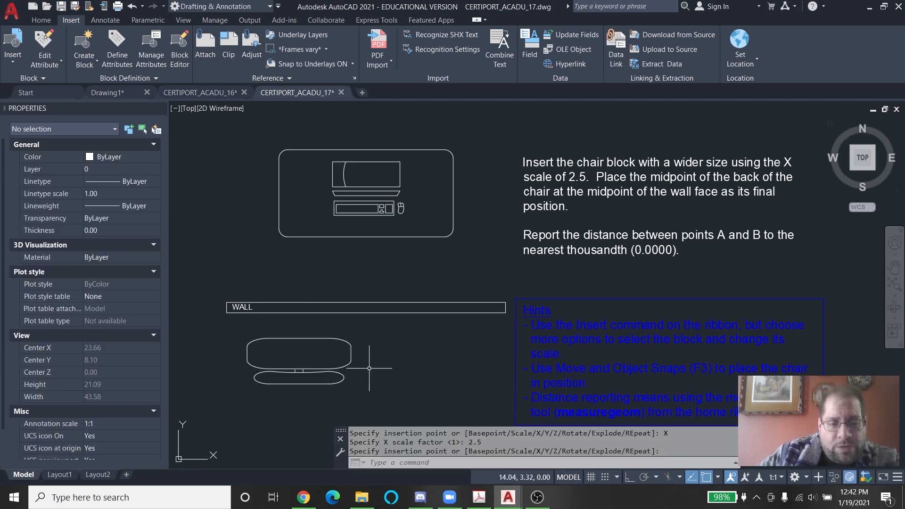
left_click(45, 19)
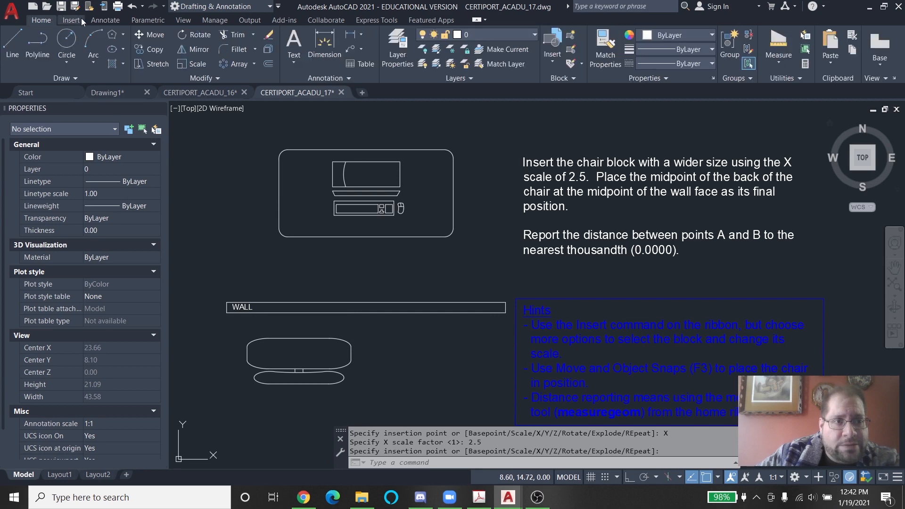
- Move the chair so the midpoint of its back sits on the midpoint of the wall's upper face
left_click(155, 34)
left_click(401, 302)
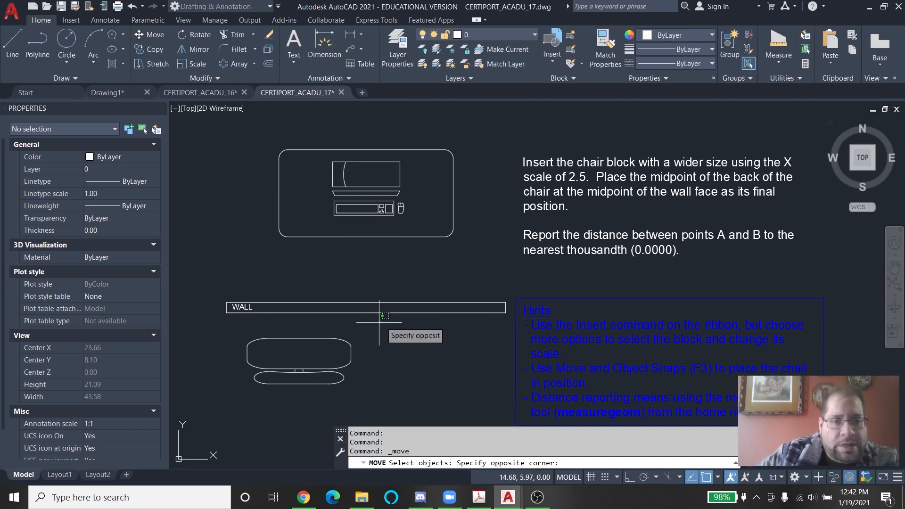
left_click(302, 354)
key("Return")
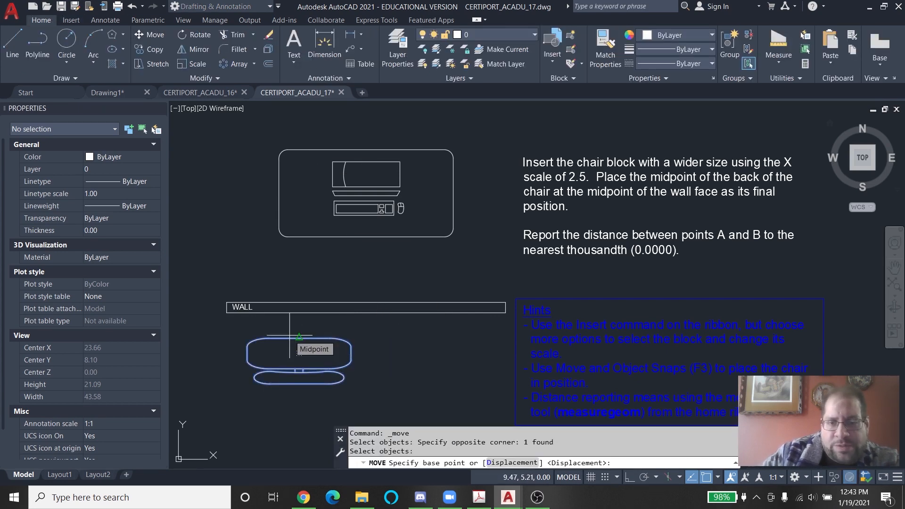
left_click(299, 383)
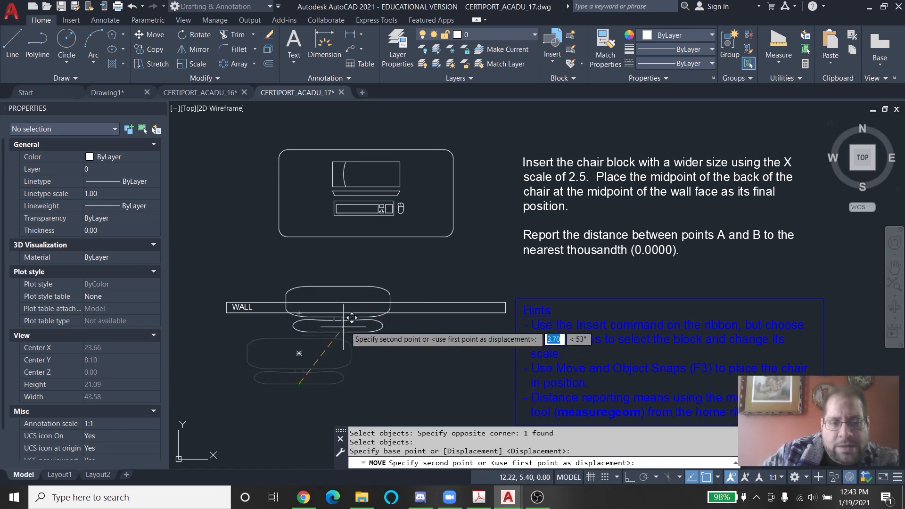
left_click(366, 302)
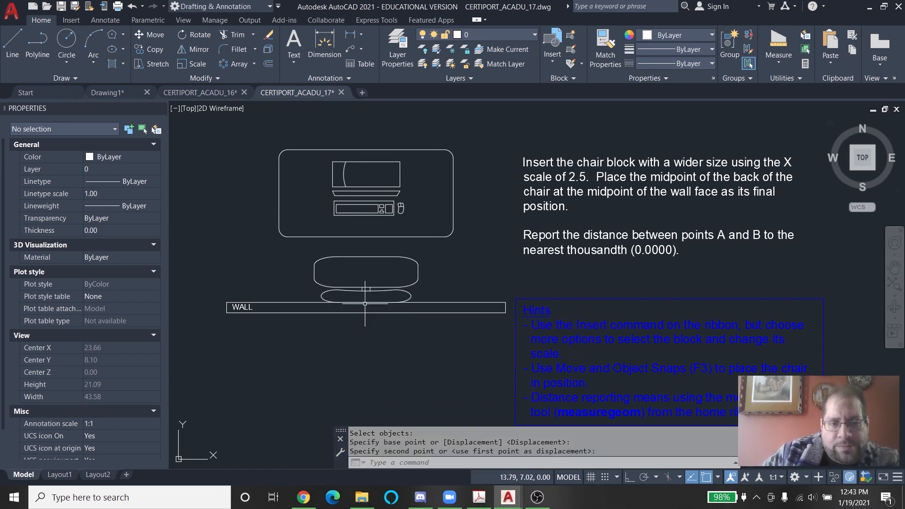
- Check the exercise 17 page in the PDF workbook for the locations of points A and B, and return to CERTIPORT_ACADU_17.dwg
left_click(771, 275)
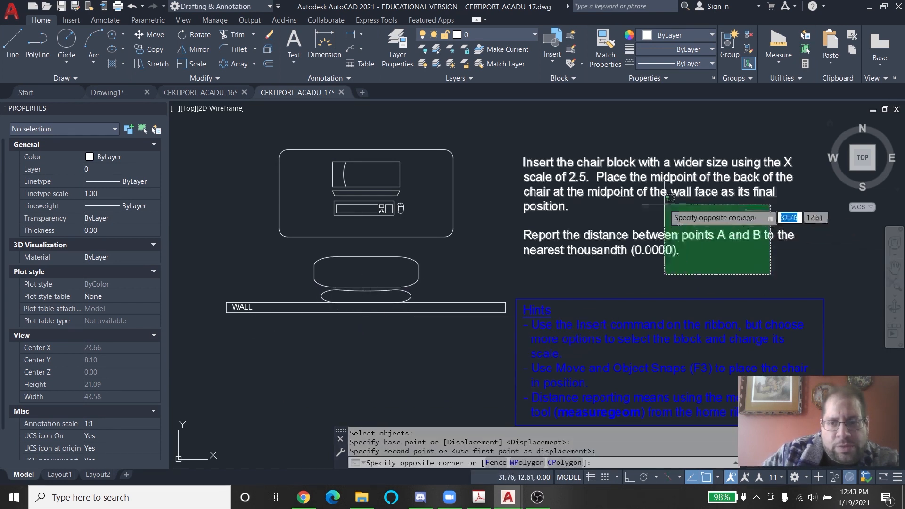
left_click(527, 213)
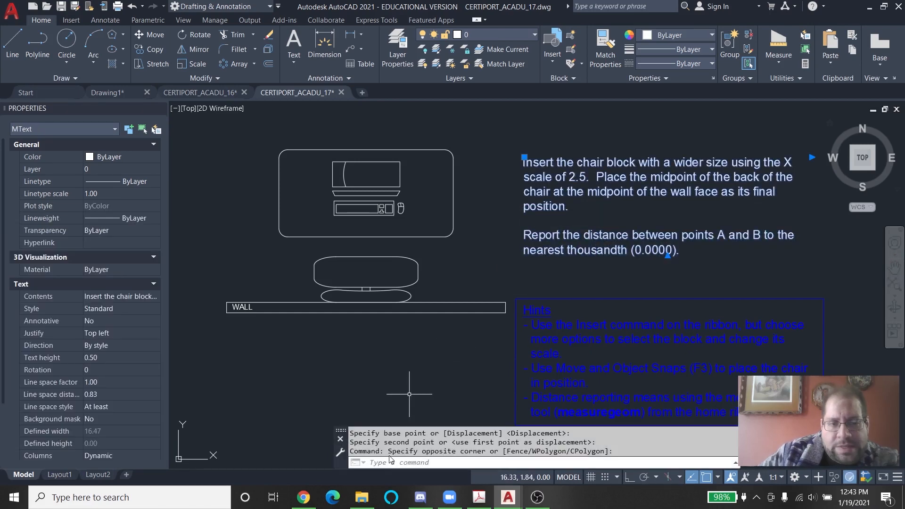
left_click(479, 497)
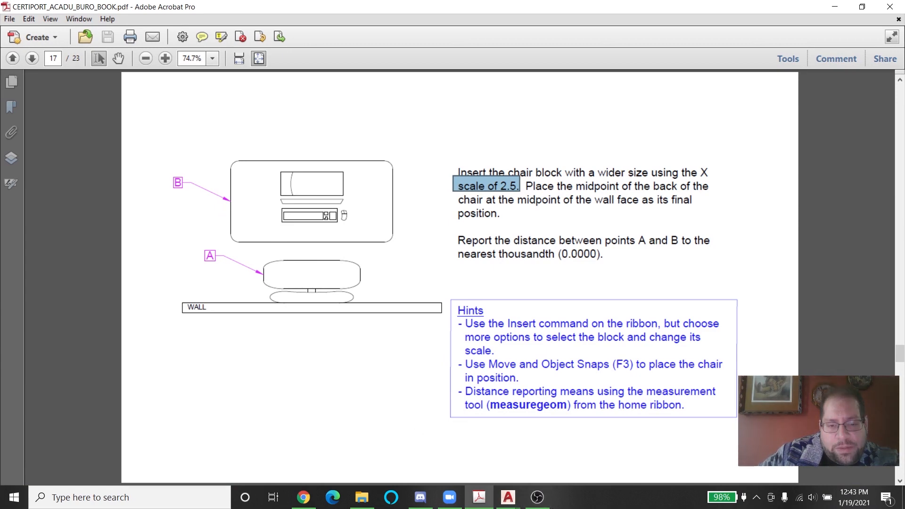
mouse_move(514, 504)
left_click(637, 453)
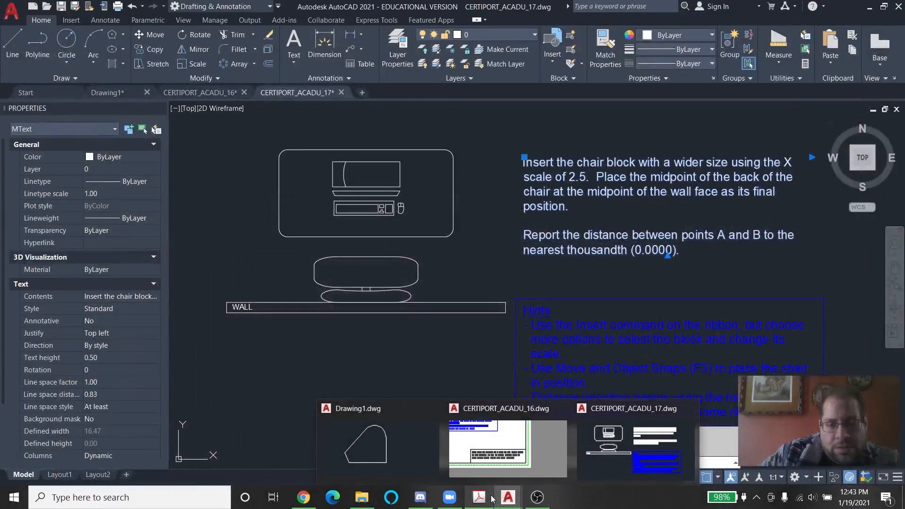
- Measure the distance from point A on the chair seat's side to point B on the desk's side
left_click(776, 56)
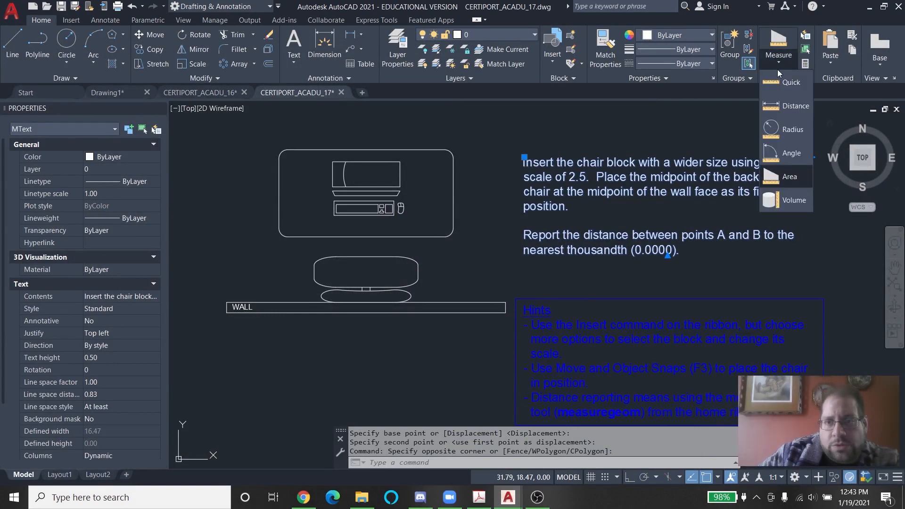
left_click(785, 116)
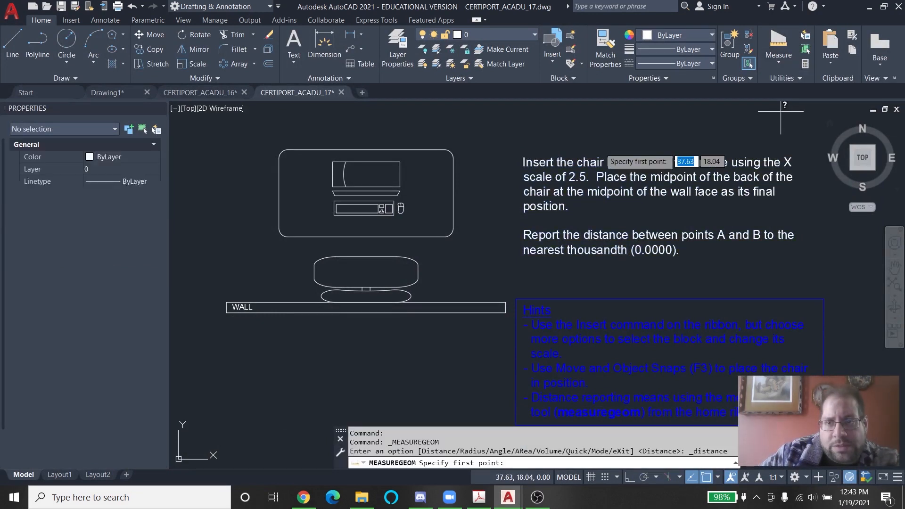
left_click(314, 273)
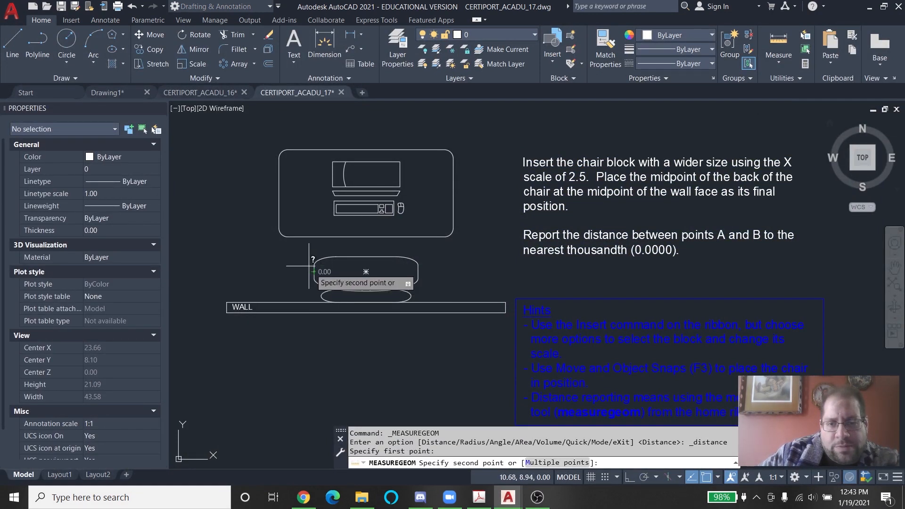
left_click(279, 193)
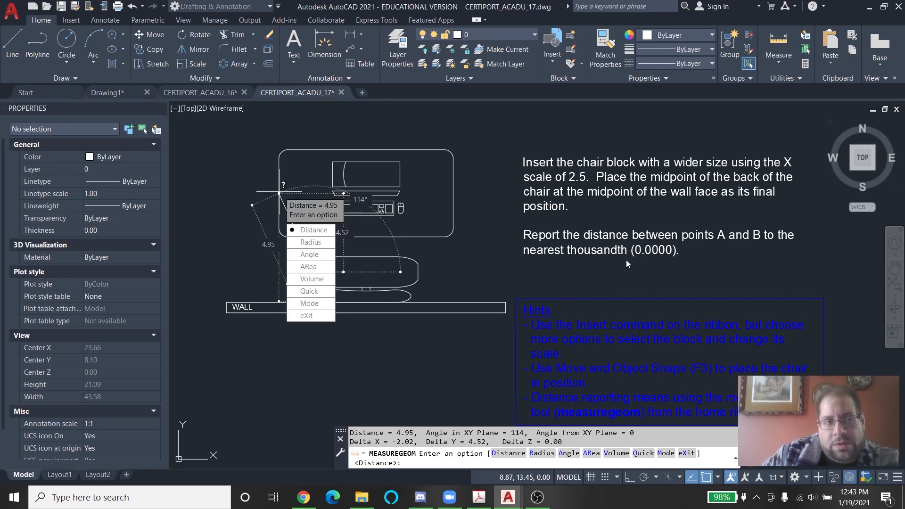
key("Escape")
key("Escape")
key("Escape")
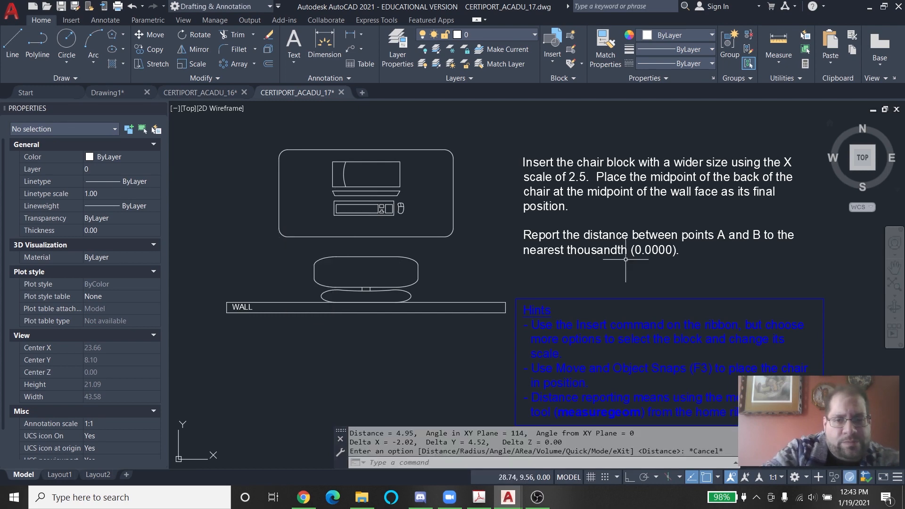
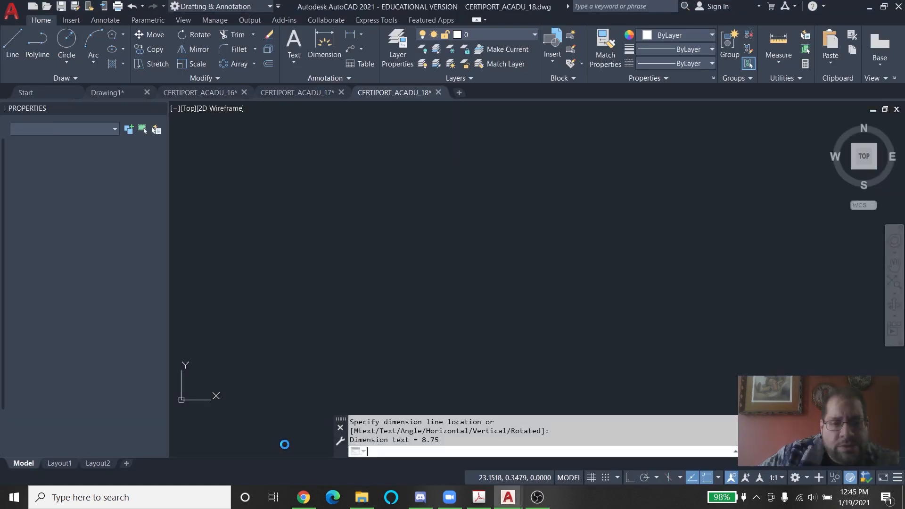
- Compare the CERTIPORT_ACADU_19.dwg drawing with the exercise 19 page in the PDF workbook
scroll(392, 291, "up", 2)
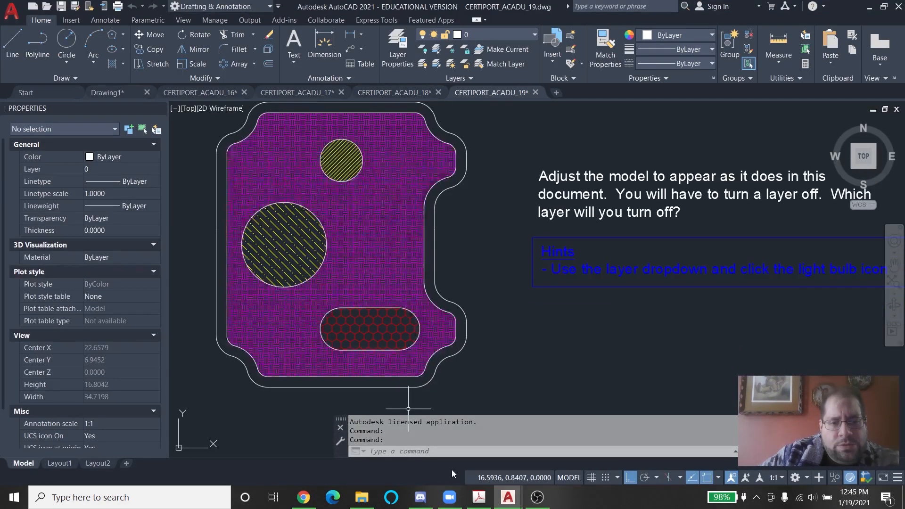
left_click(481, 499)
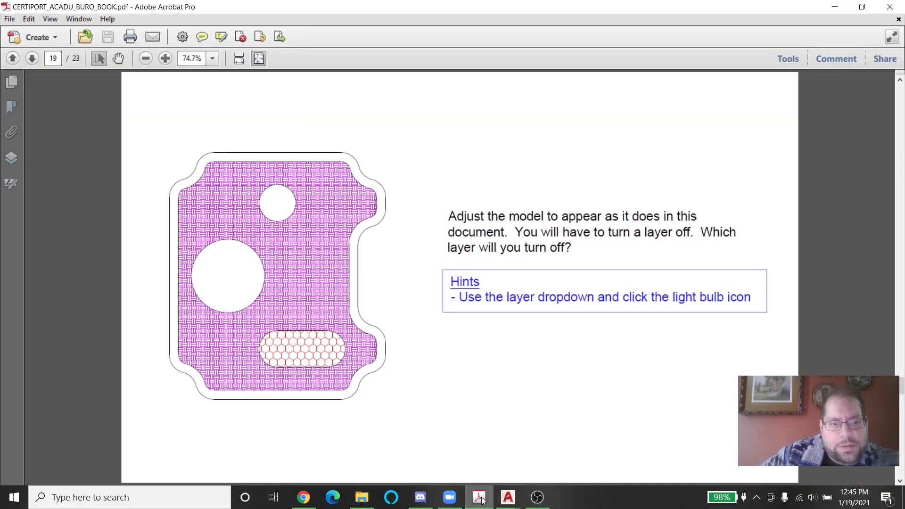
left_click(480, 498)
left_click(480, 498)
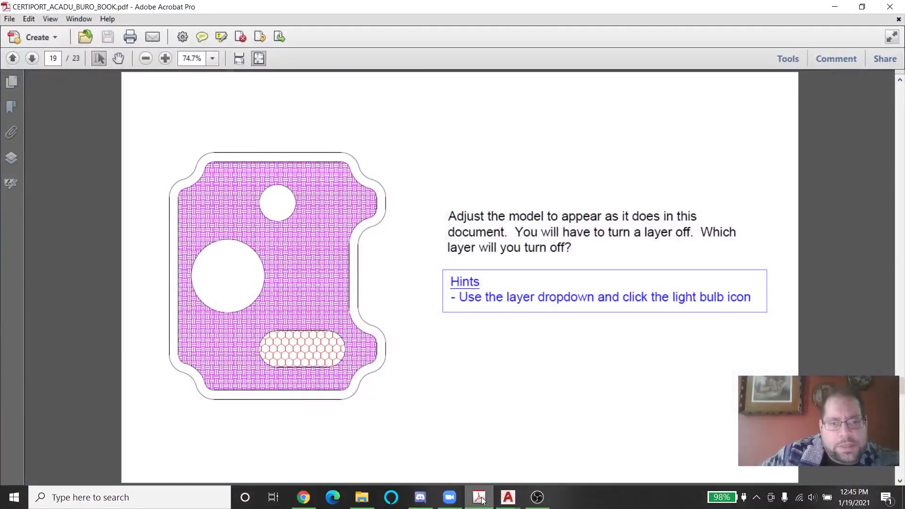
left_click(481, 499)
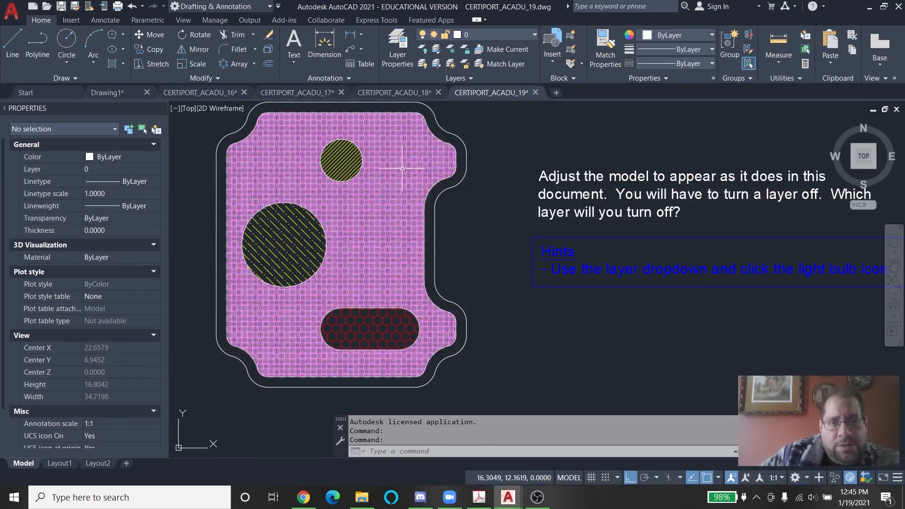
- Check which layer the hatch in the large circle is on and clear the selection
left_click(284, 245)
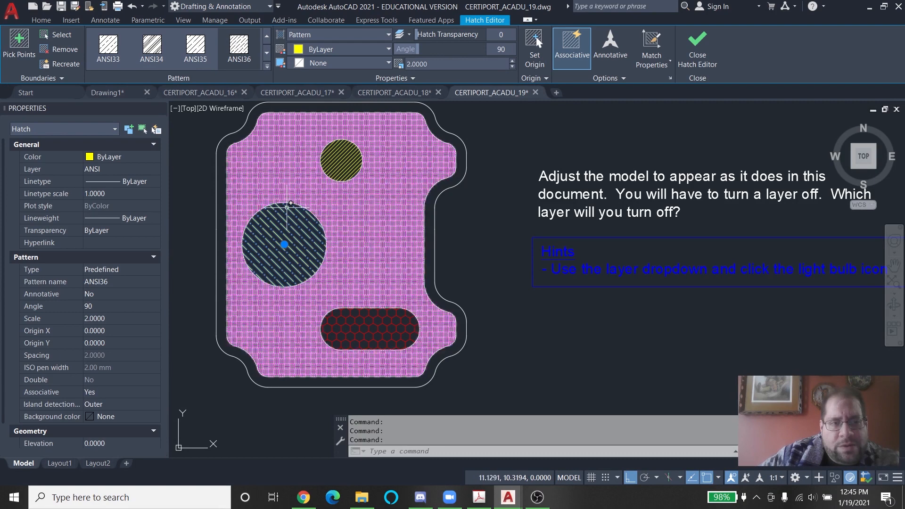
left_click(99, 172)
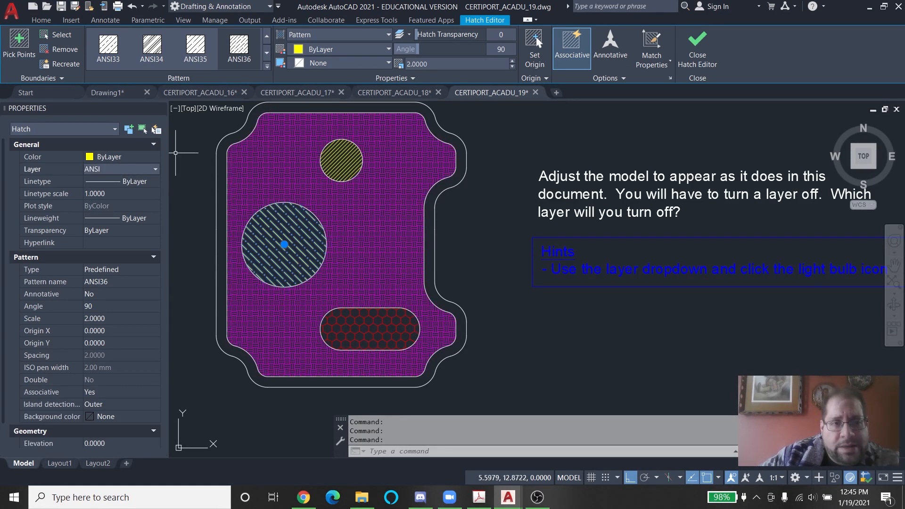
key("Escape")
key("Escape")
key("Escape")
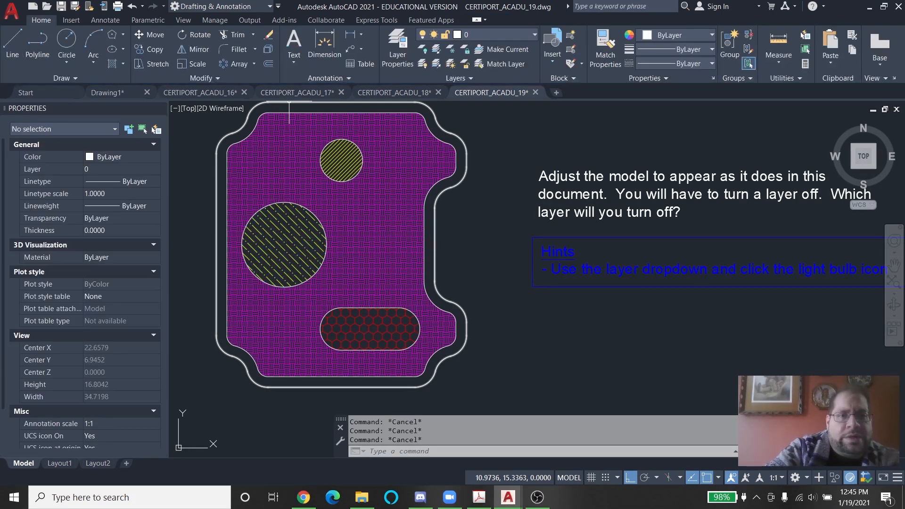
- Turn off the ANSI layer and compare the drawing with the PDF workbook page
left_click(500, 34)
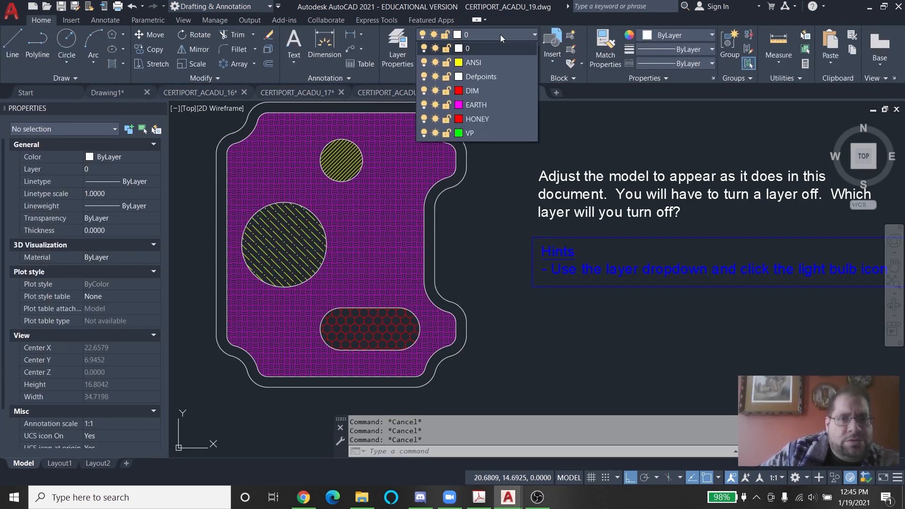
left_click(426, 63)
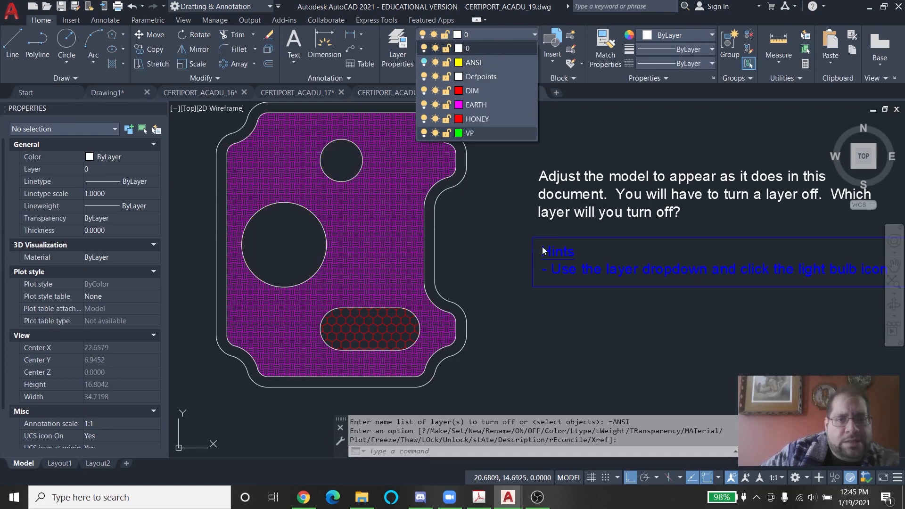
scroll(508, 201, "down", 2)
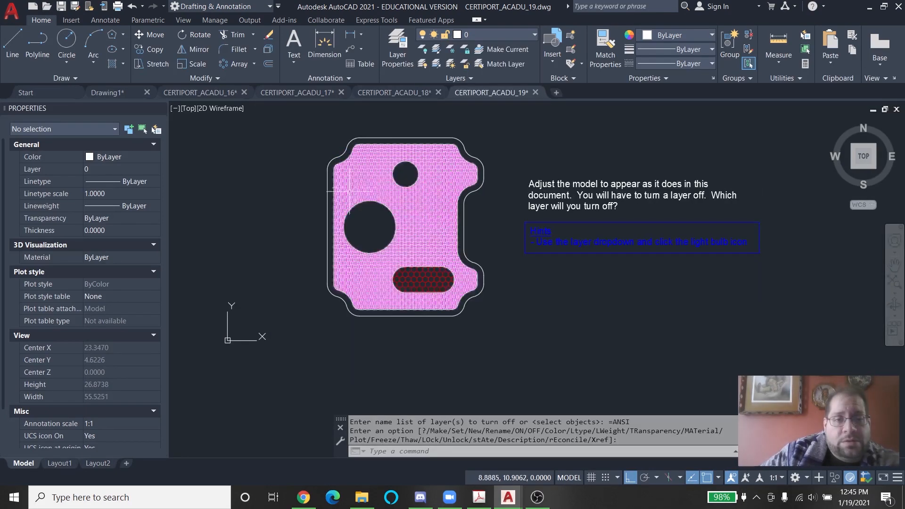
left_click(486, 498)
left_click(488, 498)
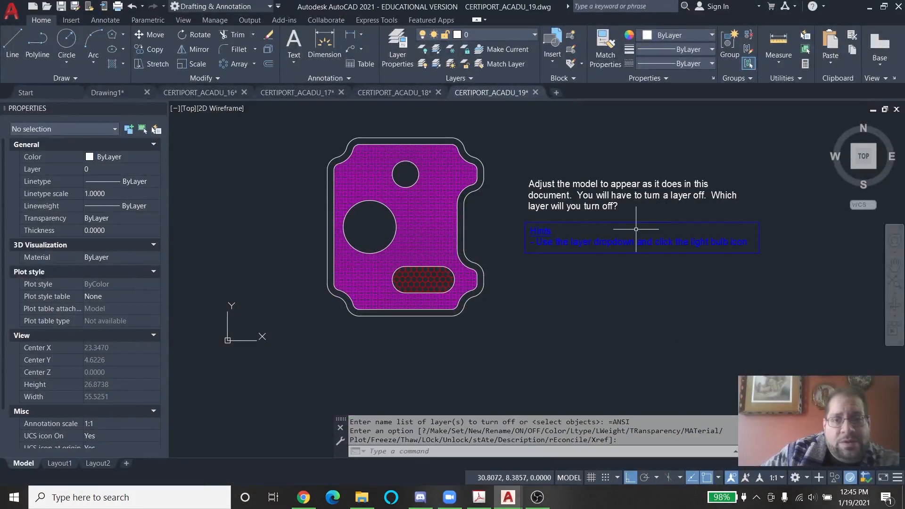
scroll(641, 212, "up", 2)
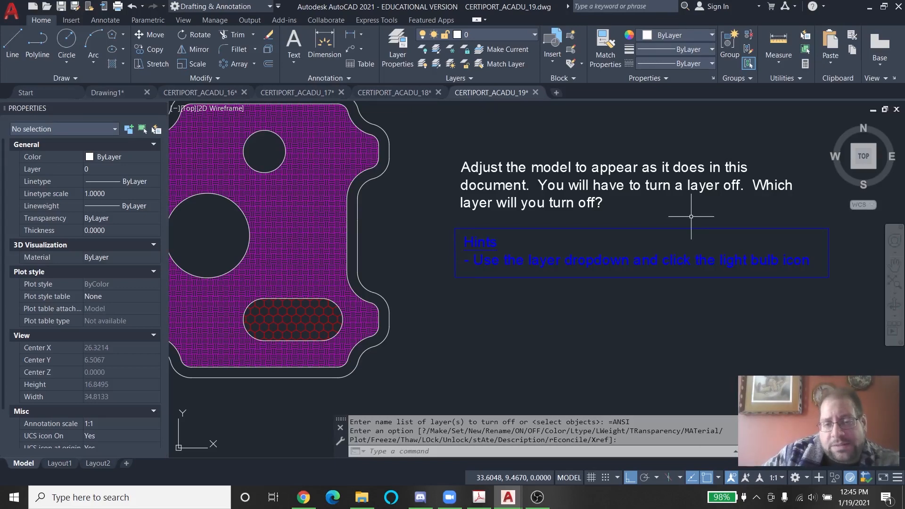
- Turn the ANSI layer back on
left_click(507, 34)
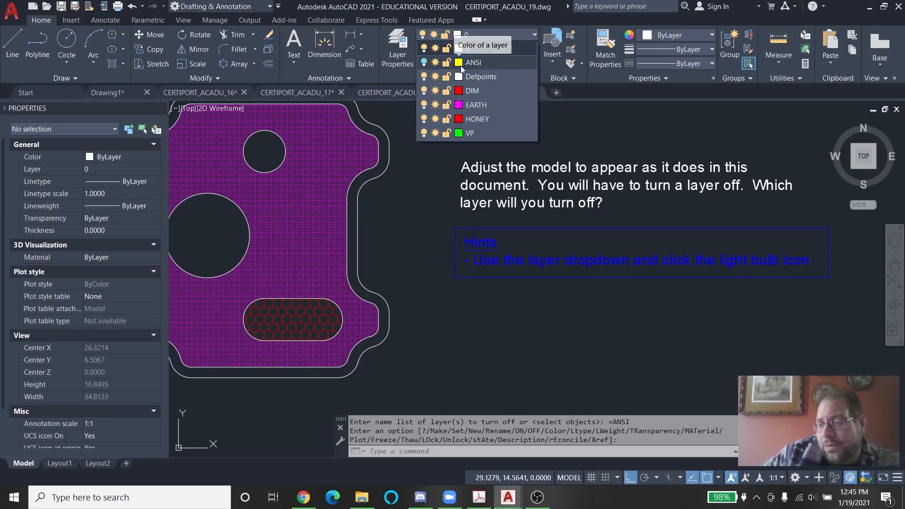
left_click(424, 62)
left_click(439, 277)
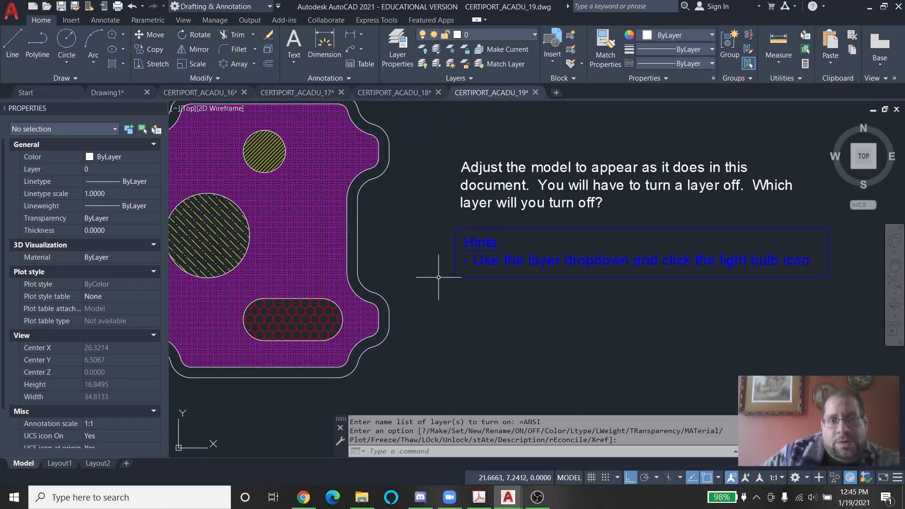
- Close the CERTIPORT_ACADU_19, 18, 17 and 16 drawings without saving changes
left_click(533, 92)
left_click(494, 279)
left_click(438, 92)
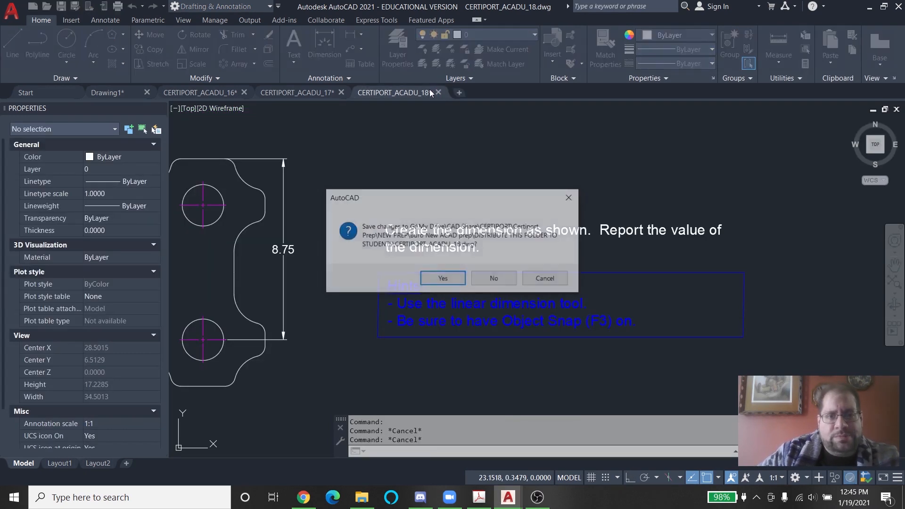
key("n")
left_click(340, 93)
key("n")
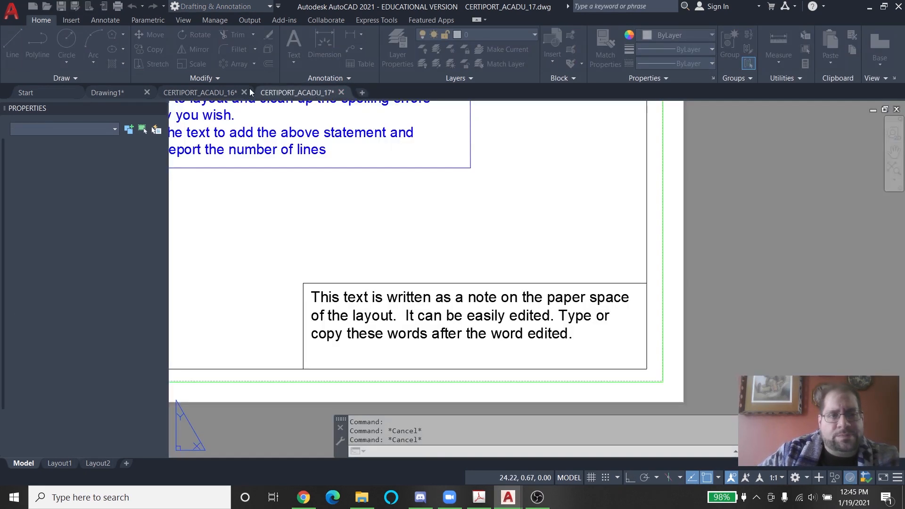
left_click(242, 92)
key("n")
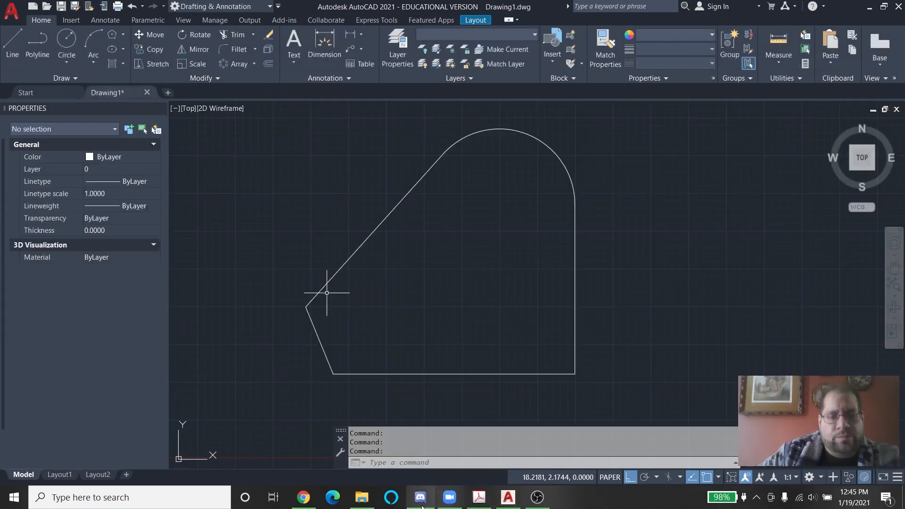
- Read exercise 20 in the PDF workbook, highlighting the instruction to copy slot A and the slot in the figure
left_click(479, 498)
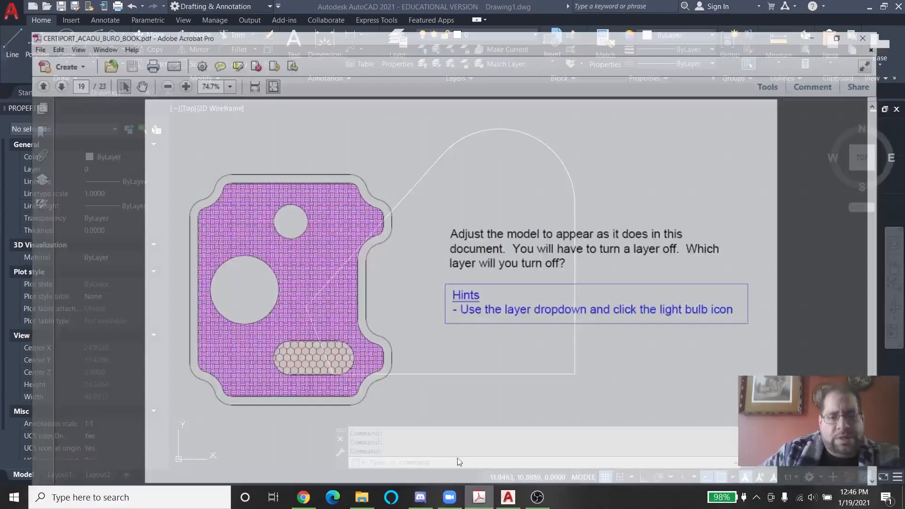
scroll(506, 378, "down", 2)
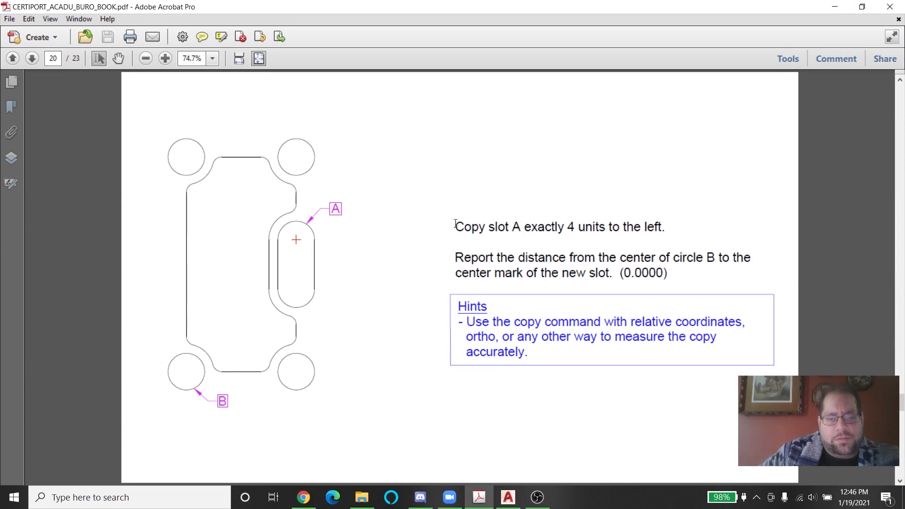
left_click_drag(456, 224, 643, 220)
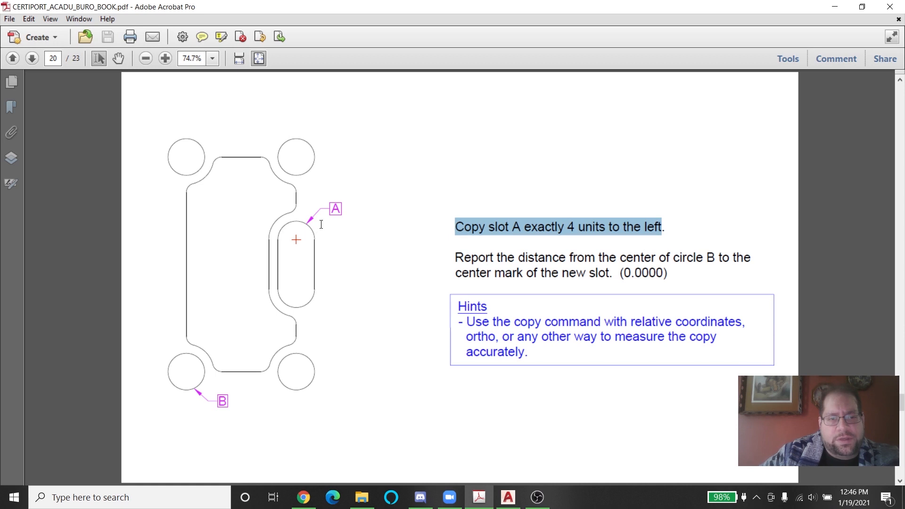
left_click_drag(317, 222, 278, 309)
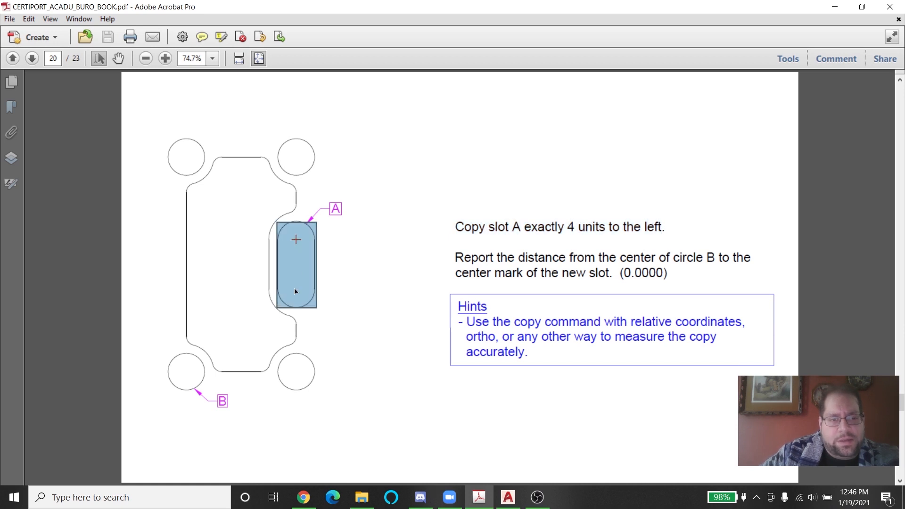
- Open the CERTIPORT_ACADU_20 drawing and copy slot A exactly 4 units to the left, using its center mark as base point
left_click(362, 498)
double_click(160, 389)
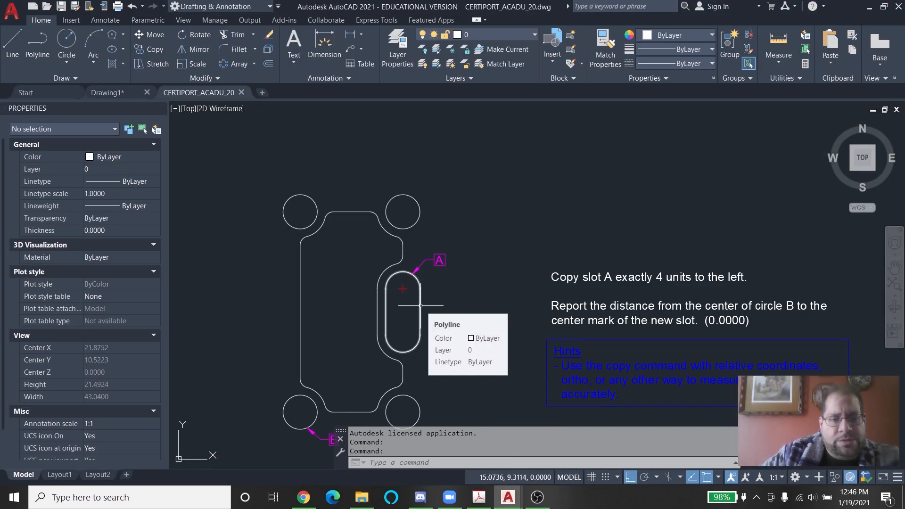
left_click(420, 305)
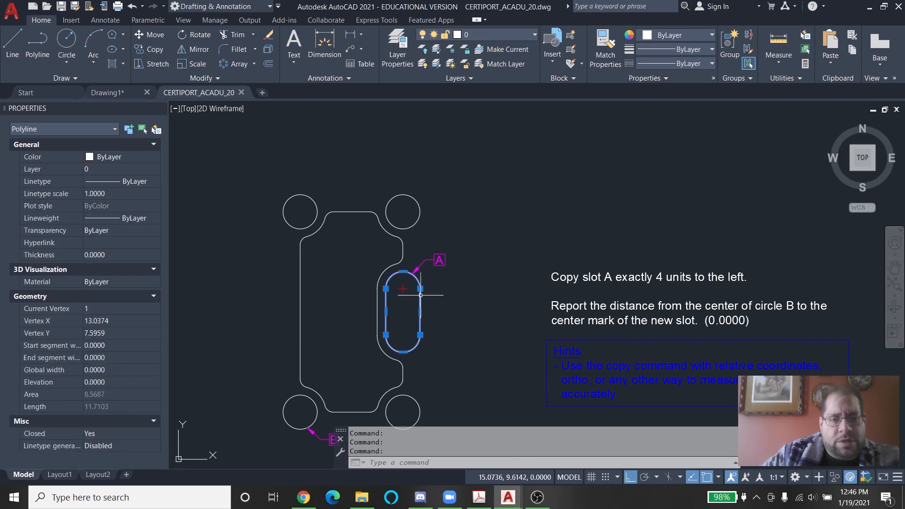
left_click(155, 50)
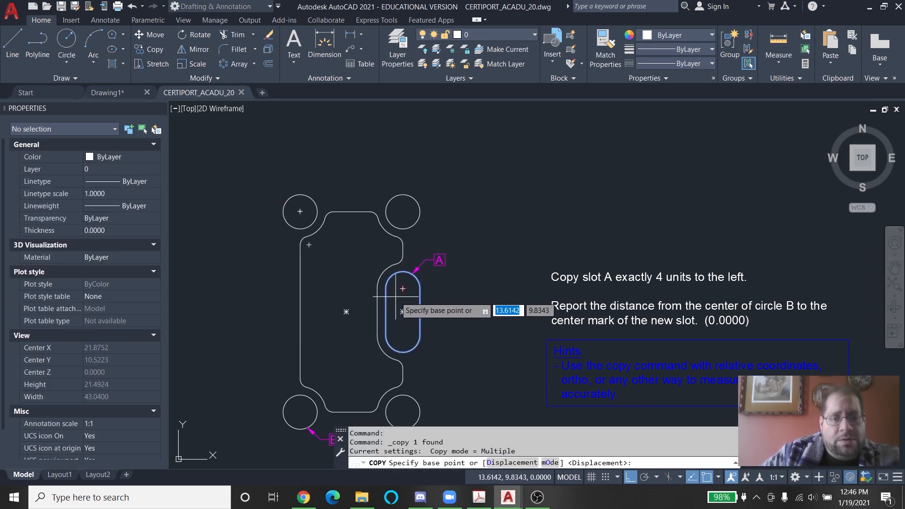
scroll(398, 290, "up", 2)
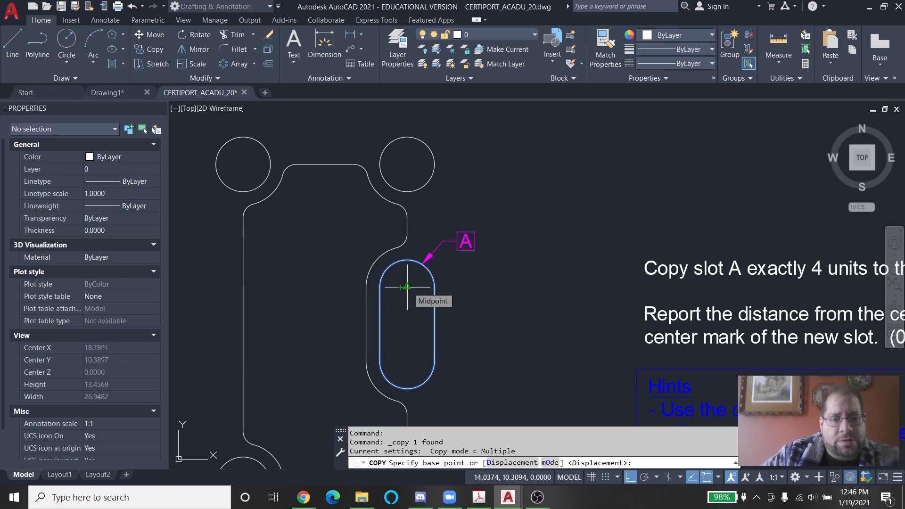
left_click(408, 287)
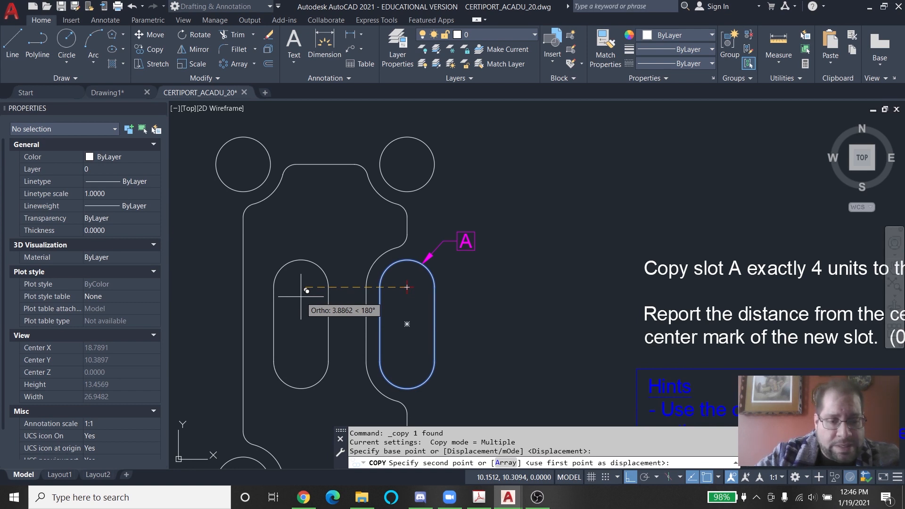
type("-4")
key("Tab")
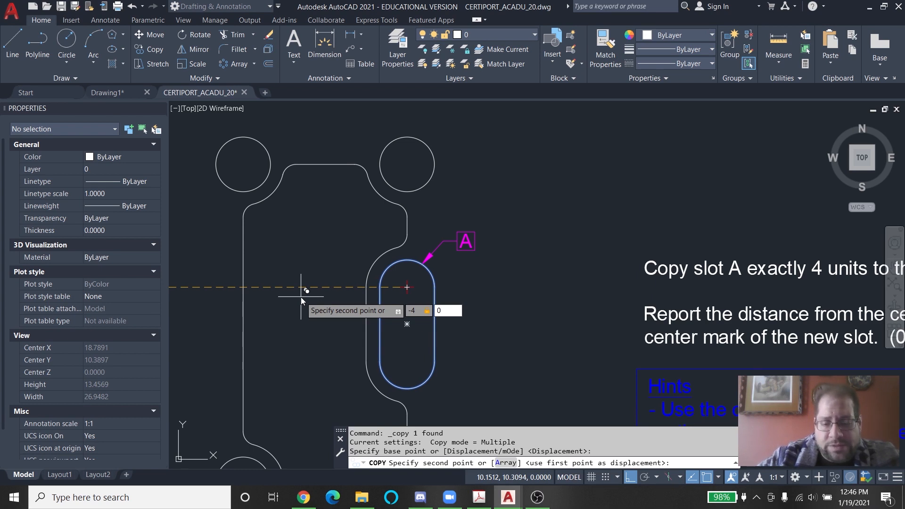
type("0")
key("Return")
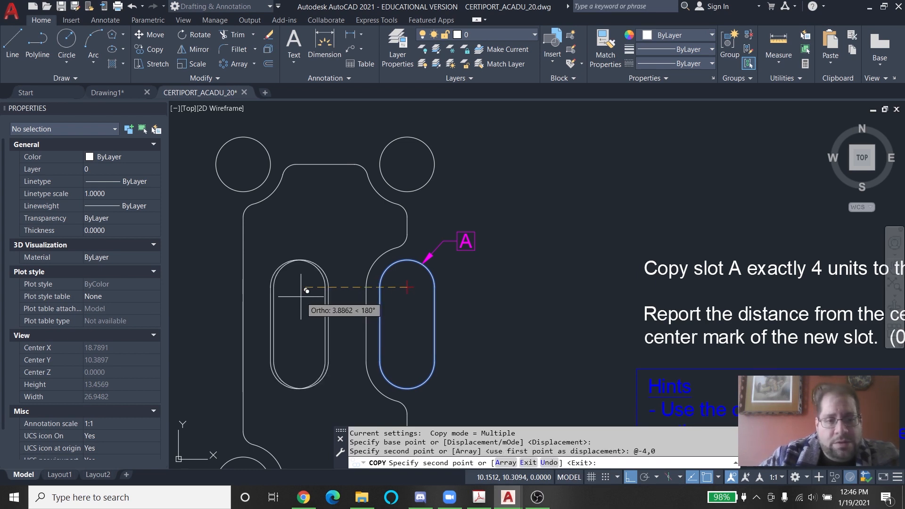
key("Escape")
key("Escape")
key("Escape")
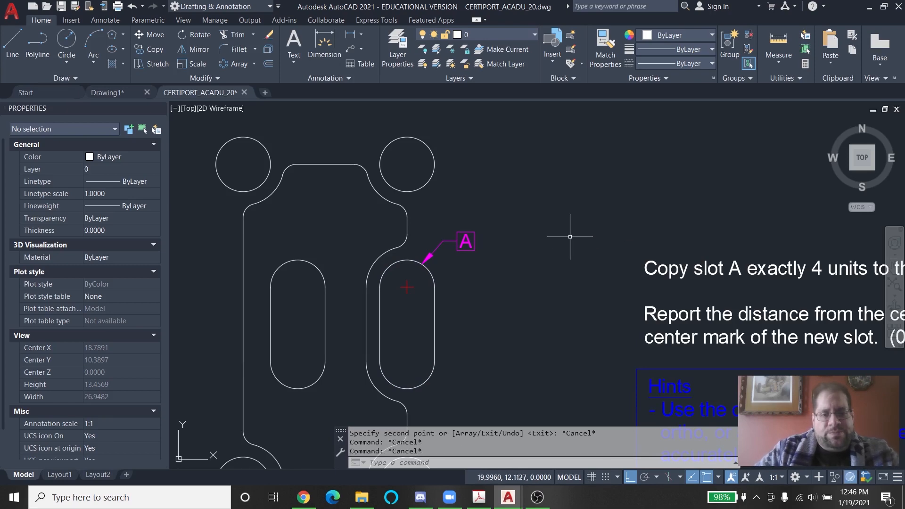
- Recheck exercise 20 in the PDF workbook, marking circle B, slot A's center mark and the location of the new slot's center
mouse_move(558, 273)
middle_mouse_down()
mouse_move(455, 216)
mouse_move(376, 218)
mouse_move(395, 223)
middle_mouse_up()
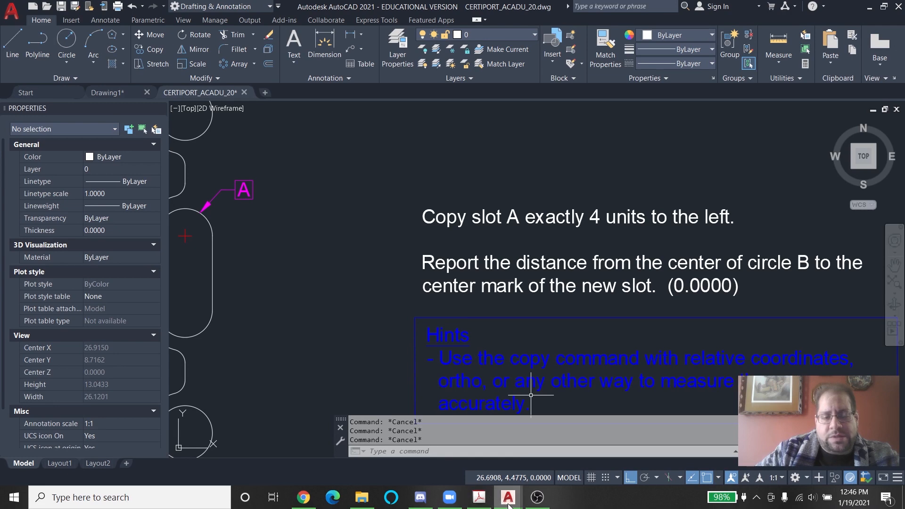
left_click(479, 497)
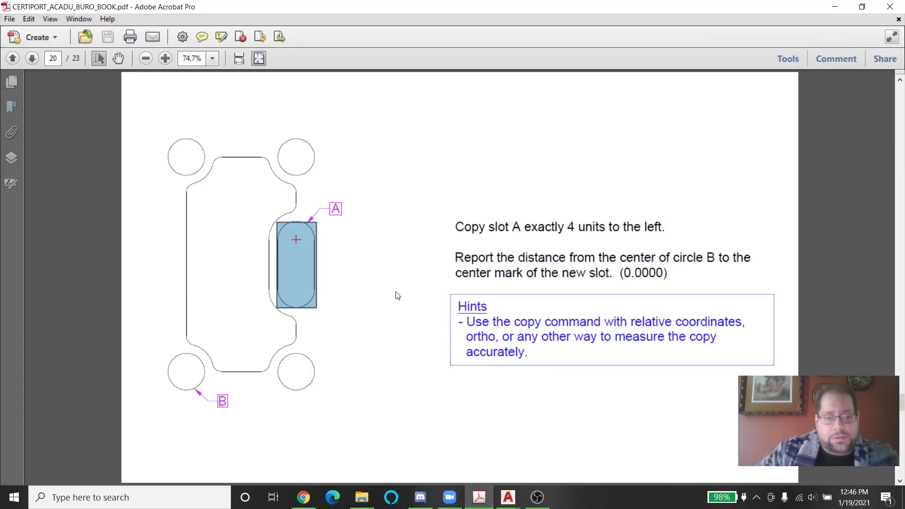
left_click_drag(151, 368, 217, 393)
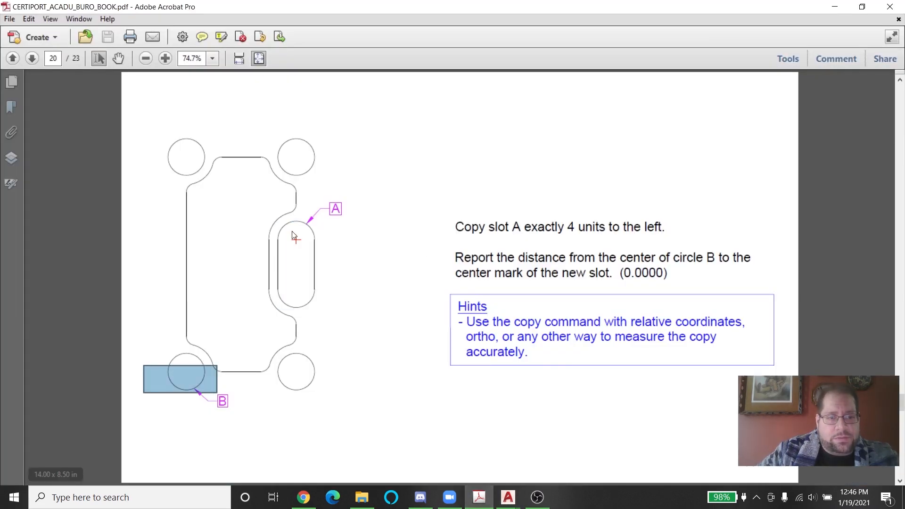
left_click_drag(290, 235, 306, 251)
left_click_drag(210, 230, 239, 258)
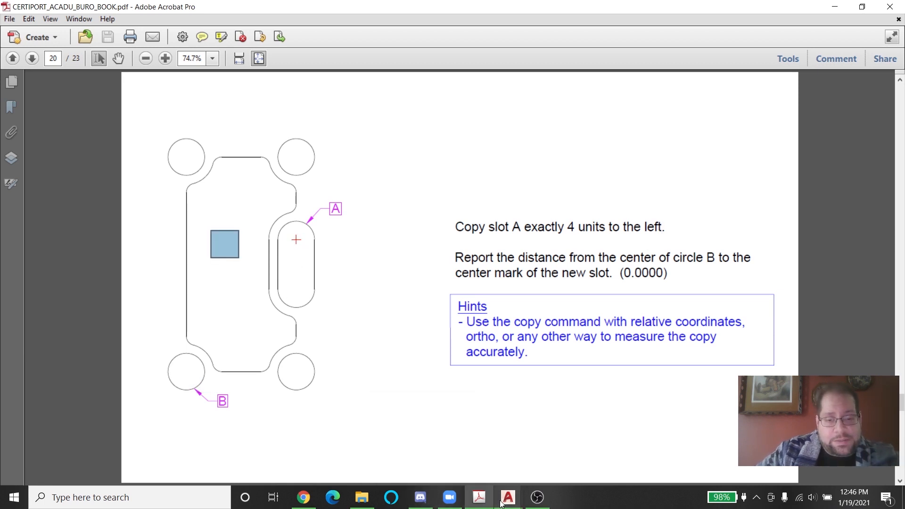
- Return to the CERTIPORT_ACADU_20 drawing and measure the distance from circle B's center to the upper arc center of the copied slot
mouse_move(514, 501)
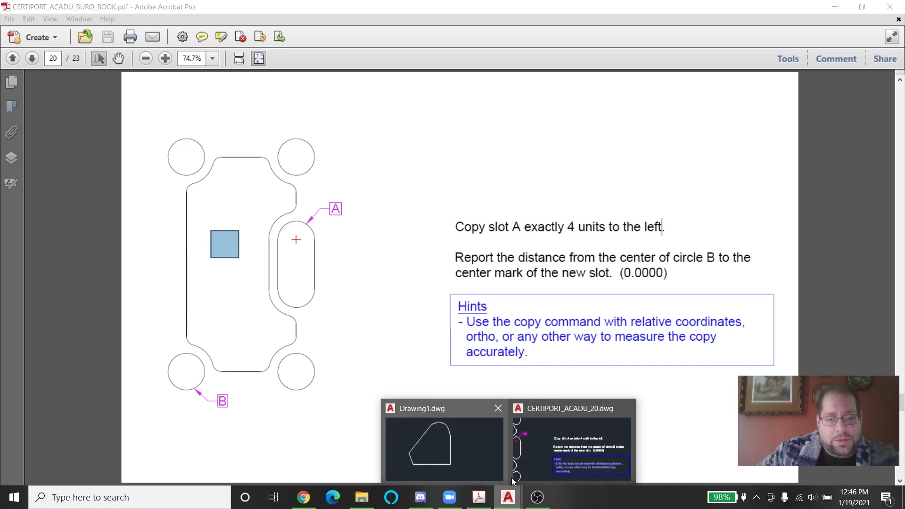
left_click(563, 452)
mouse_move(450, 265)
middle_mouse_down()
mouse_move(706, 226)
mouse_move(605, 259)
middle_mouse_up()
scroll(459, 263, "down", 1)
left_click(793, 35)
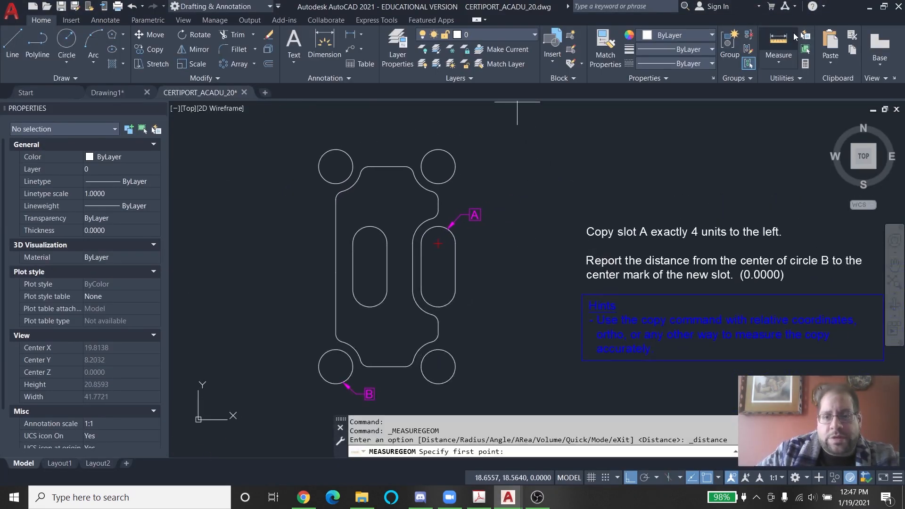
left_click(336, 365)
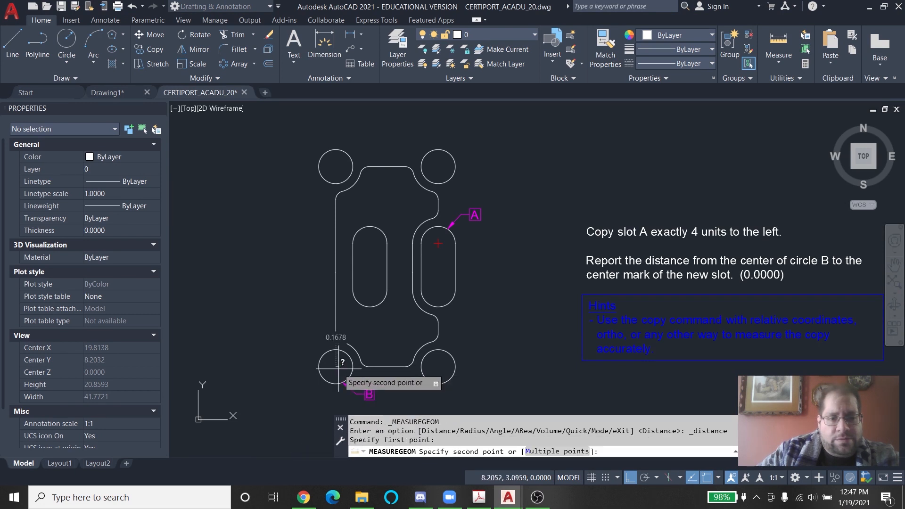
left_click(370, 243)
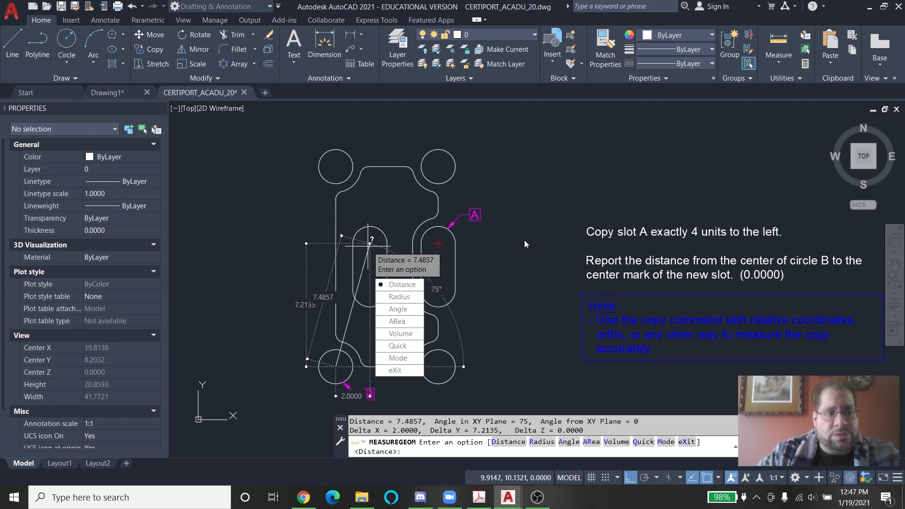
key("Escape")
key("Escape")
key("Escape")
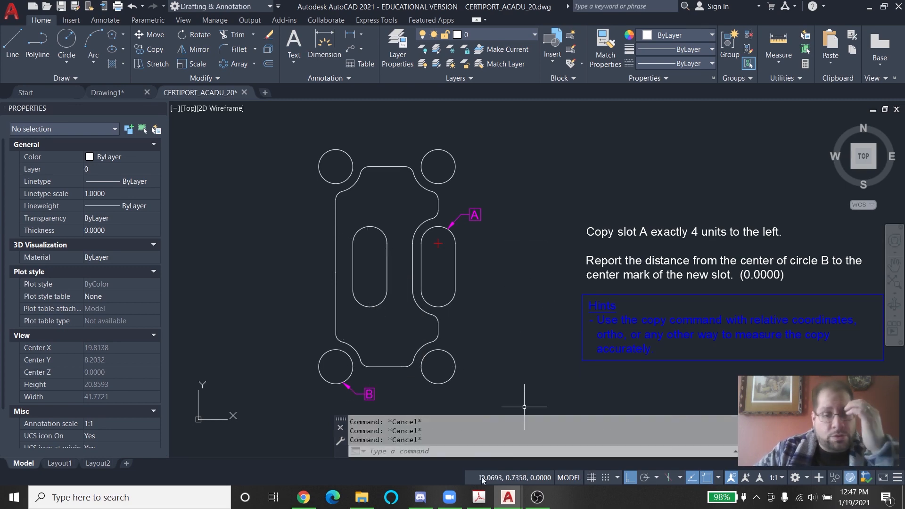
- Read exercise 21 in the PDF workbook, highlighting the instructions on the three circle rows and their spacing
left_click(479, 497)
scroll(465, 396, "down", 3)
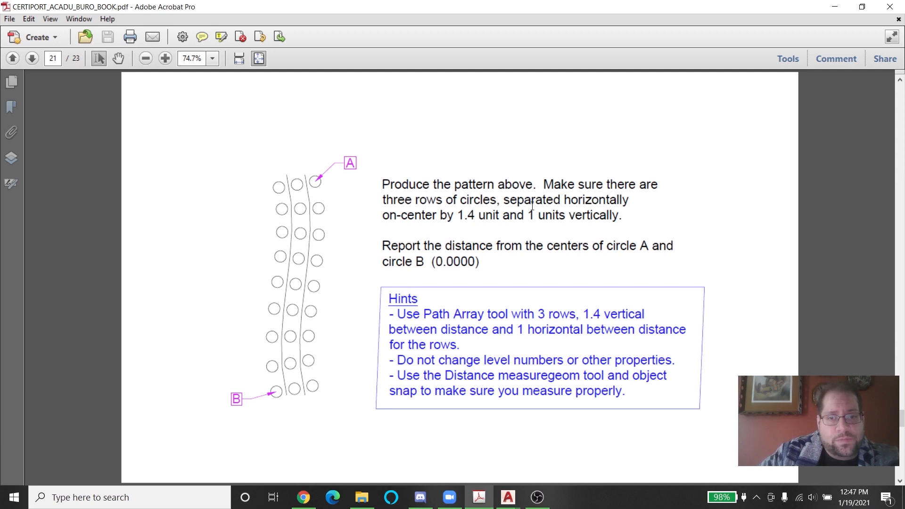
left_click_drag(617, 218, 474, 197)
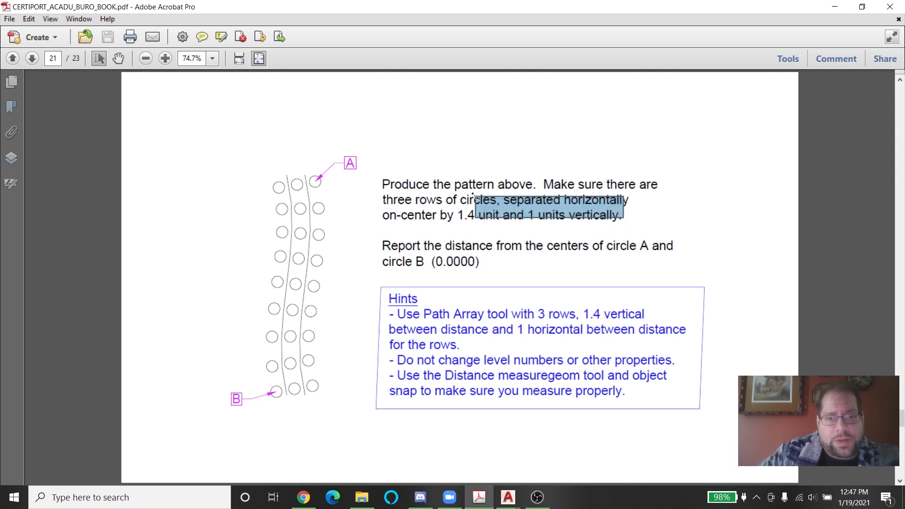
left_click(479, 223)
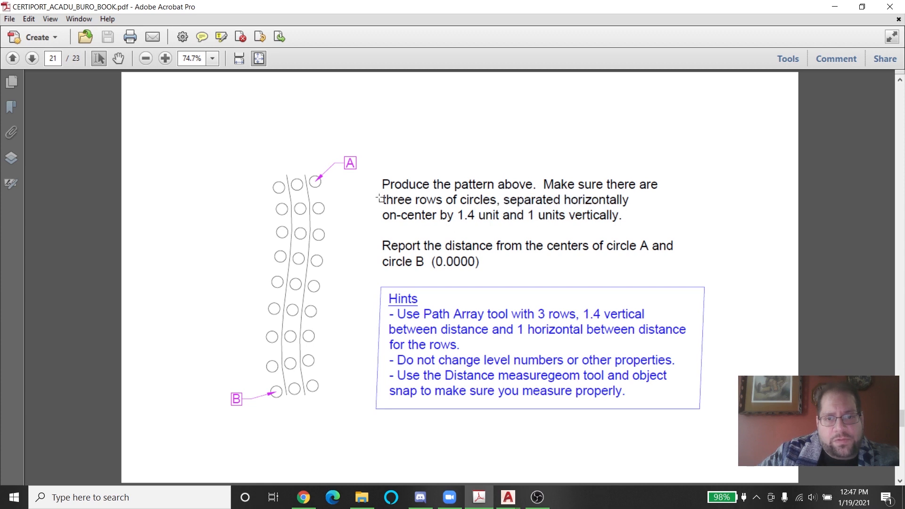
left_click_drag(381, 198, 656, 236)
left_click(410, 278)
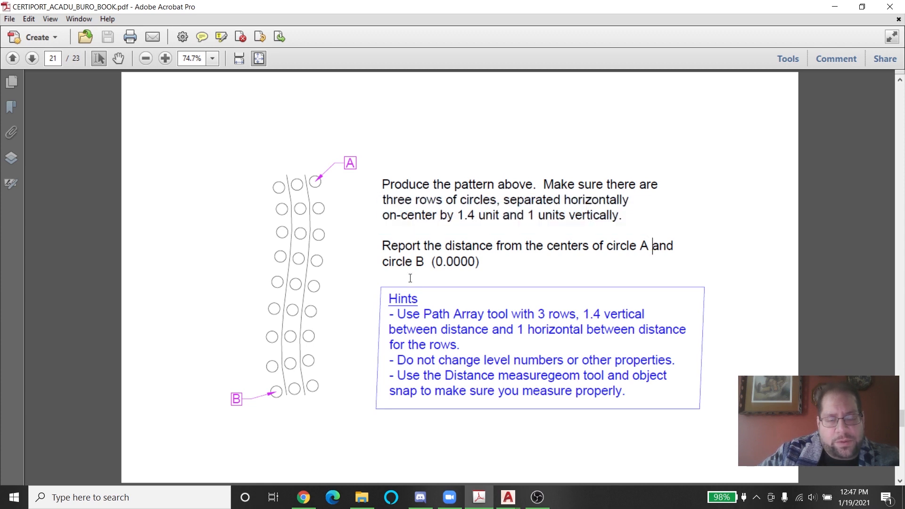
- Open the CERTIPORT_ACADU_21 drawing from the students' folder in File Explorer
mouse_move(362, 497)
left_click(315, 452)
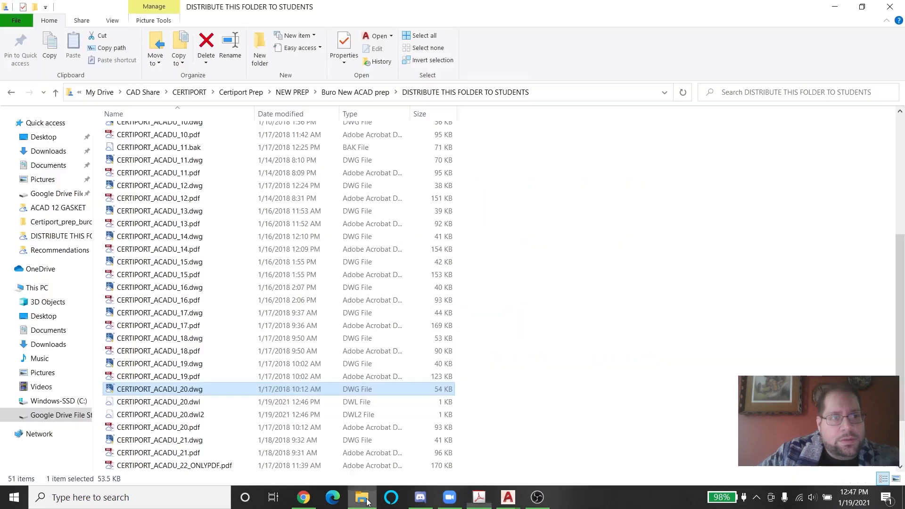
double_click(216, 440)
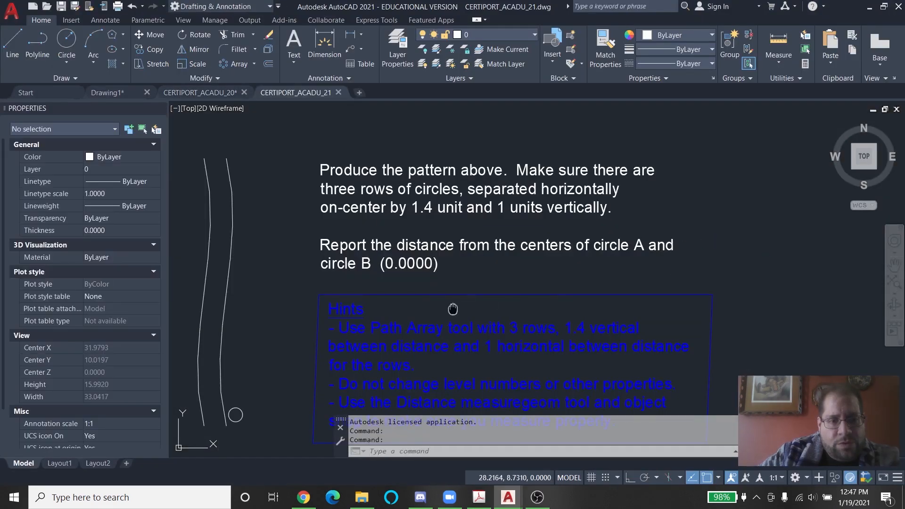
mouse_move(453, 309)
middle_mouse_down()
mouse_move(560, 285)
mouse_move(553, 276)
middle_mouse_up()
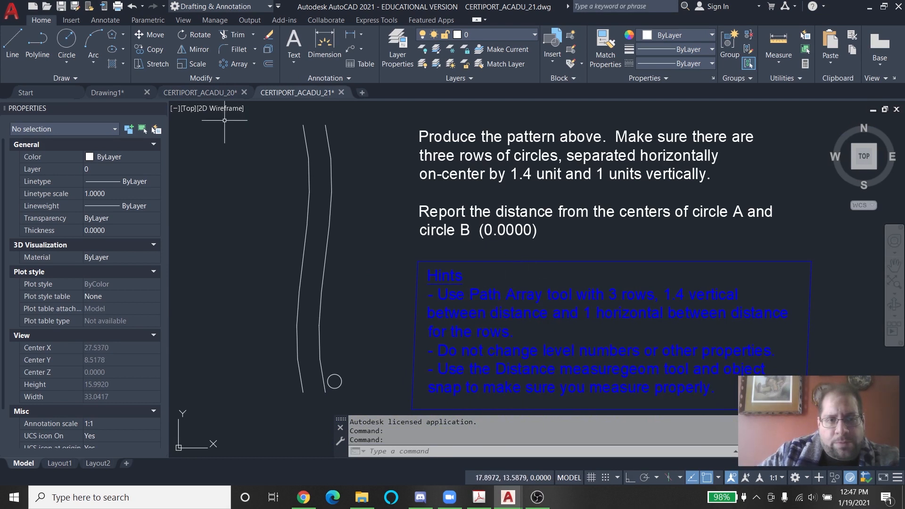
- Create a path array of the circle along the right-hand curve with 3 rows
left_click(253, 64)
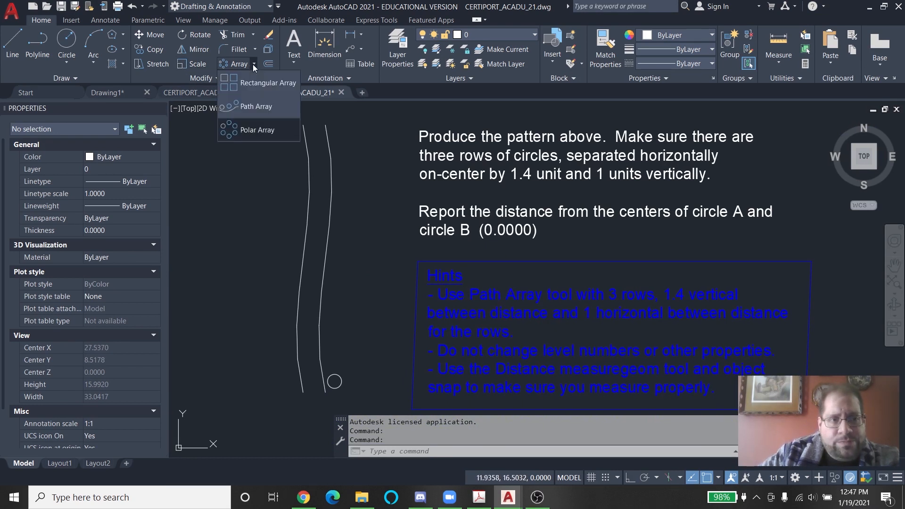
left_click(253, 105)
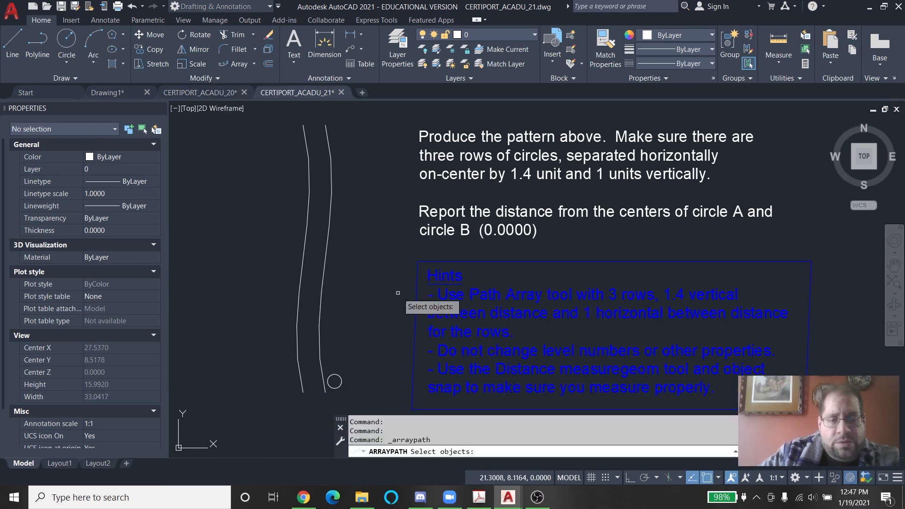
left_click(338, 376)
key("Return")
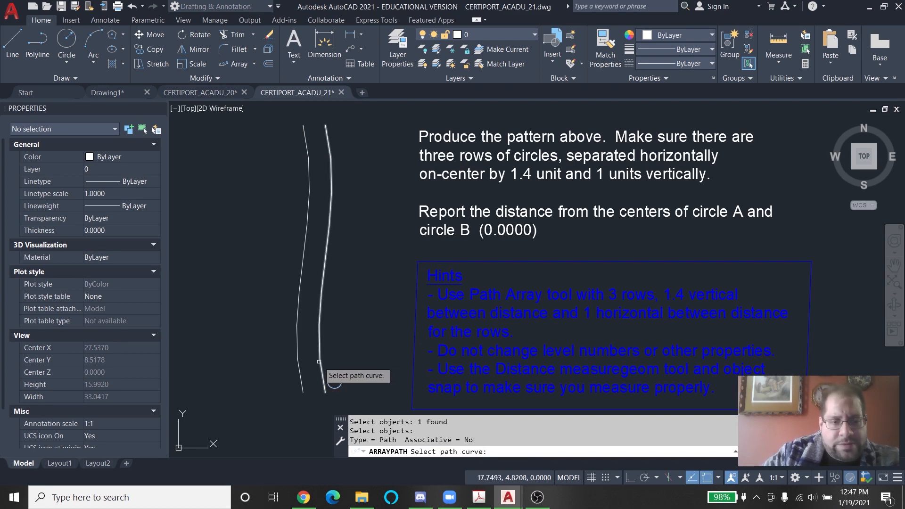
left_click(319, 362)
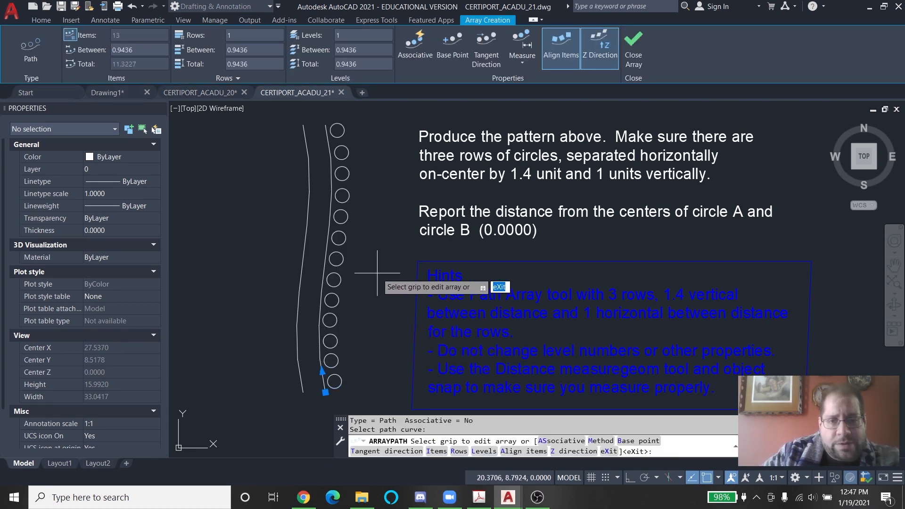
left_click(234, 38)
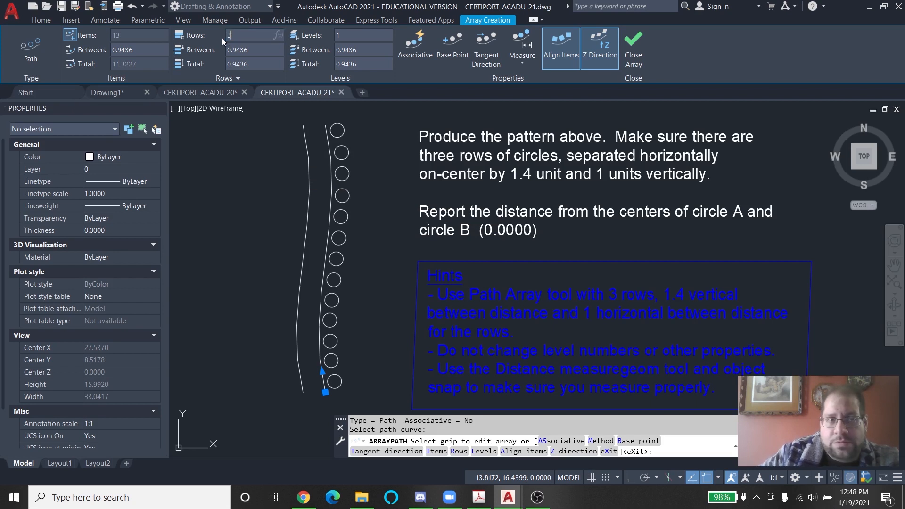
key("Return")
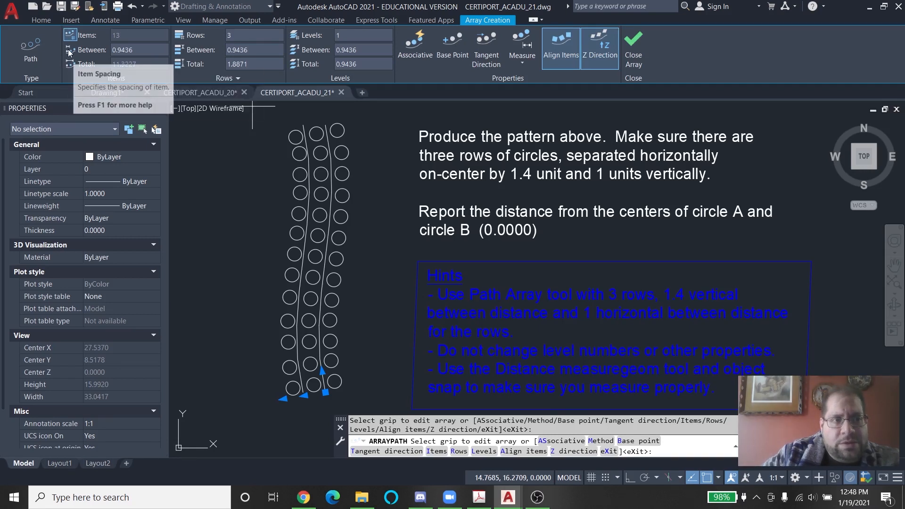
- Set the path array's item spacing to 1.4 and row spacing to 1, and finish the array
left_click(146, 50)
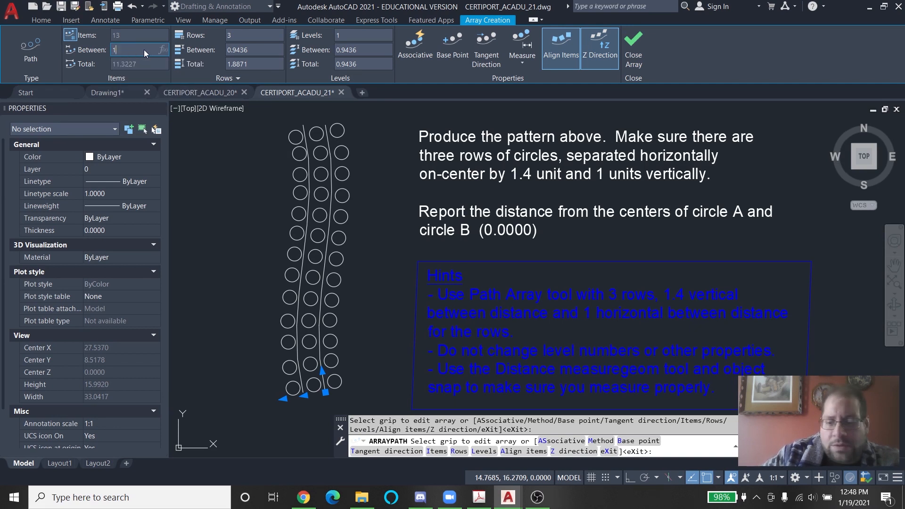
key("Return")
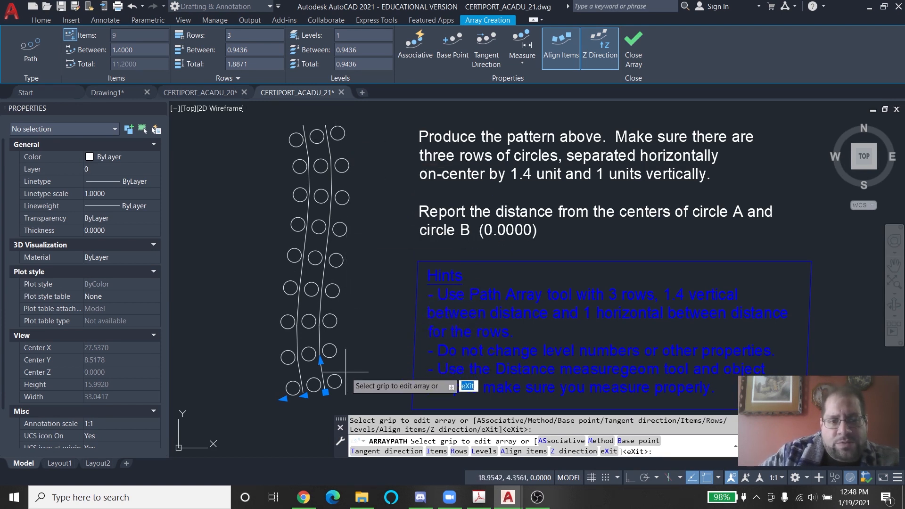
left_click(251, 51)
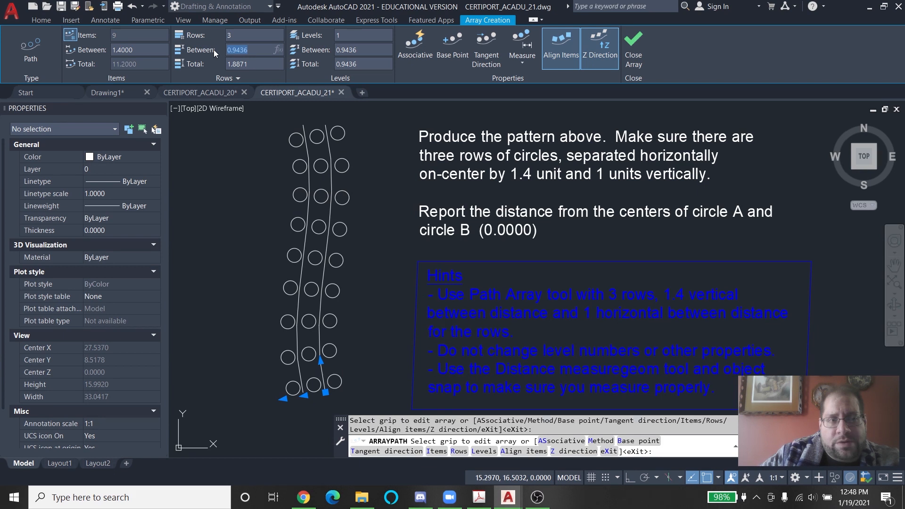
type("1")
key("Return")
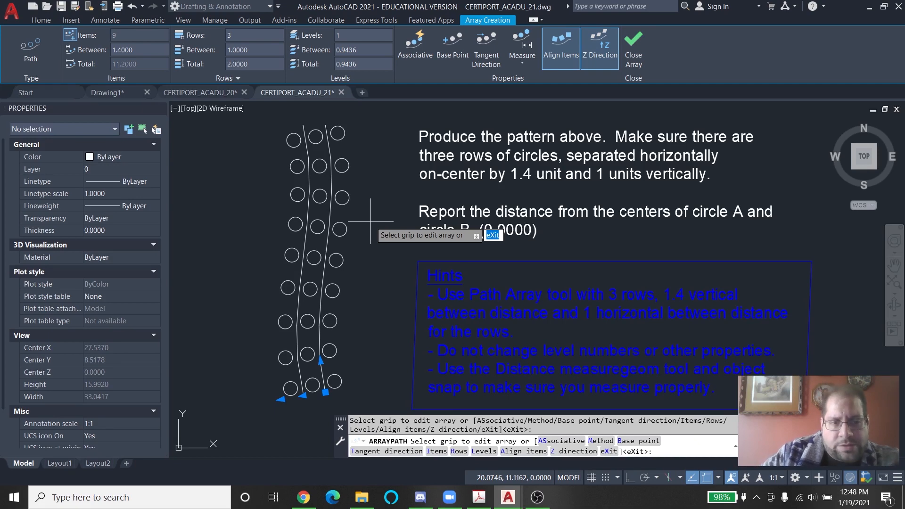
left_click(633, 51)
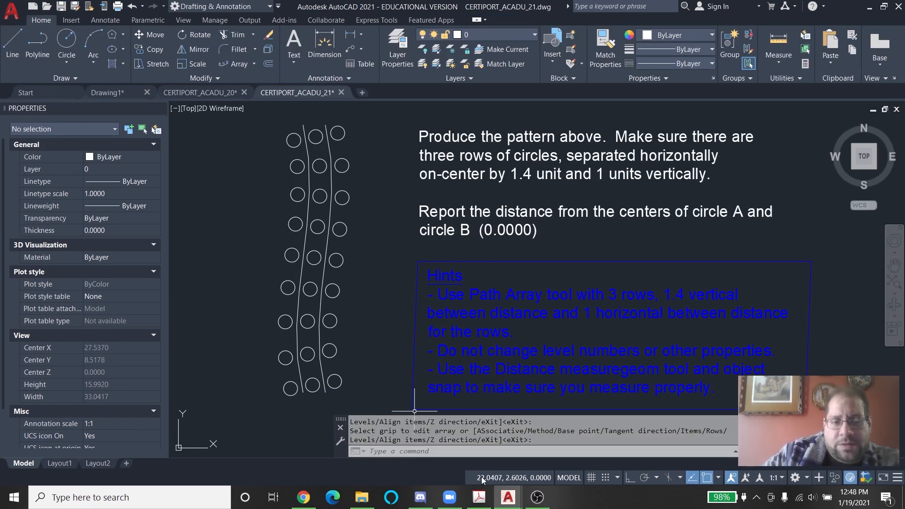
- Check circles A and B in the workbook's exercise 21 and measure the distance between their centers in the AutoCAD drawing
left_click(479, 498)
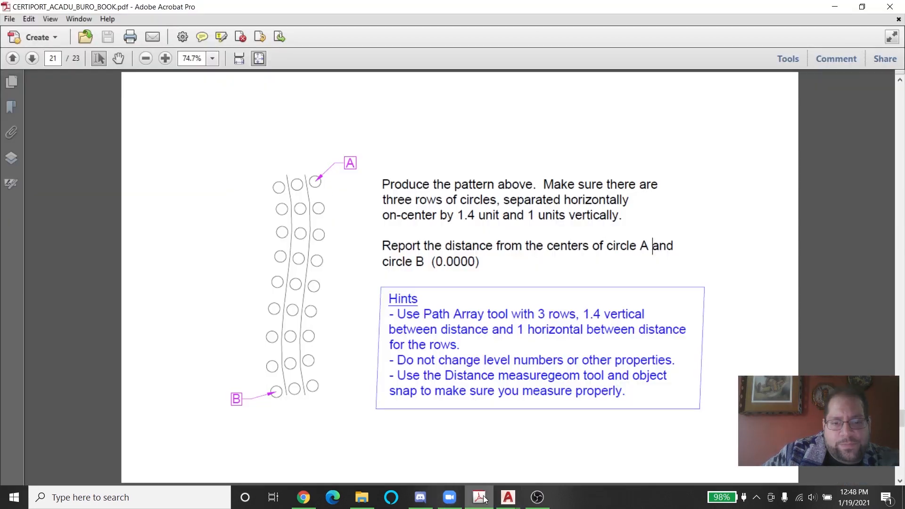
left_click(508, 499)
left_click(637, 446)
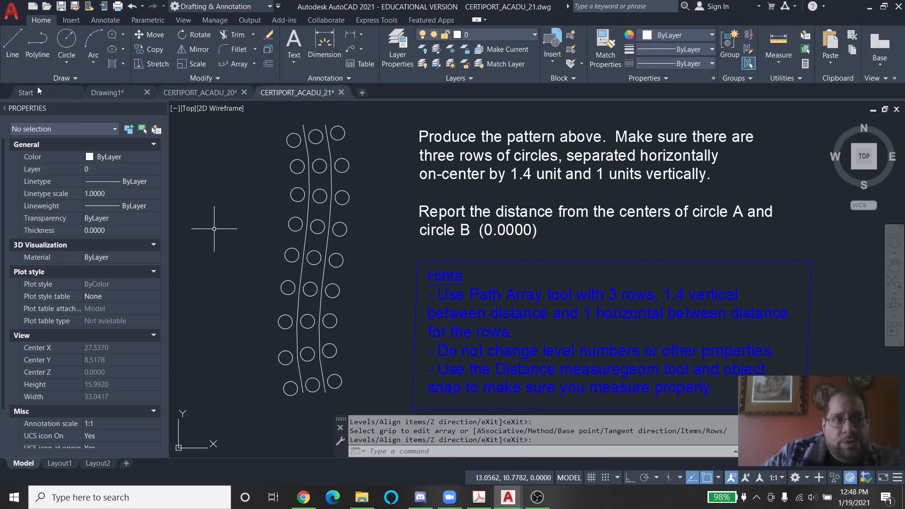
left_click(779, 45)
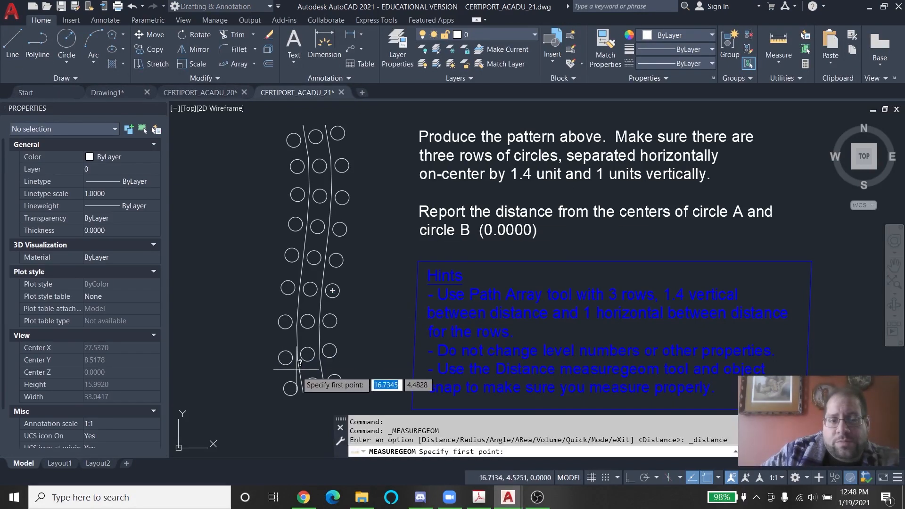
left_click(290, 388)
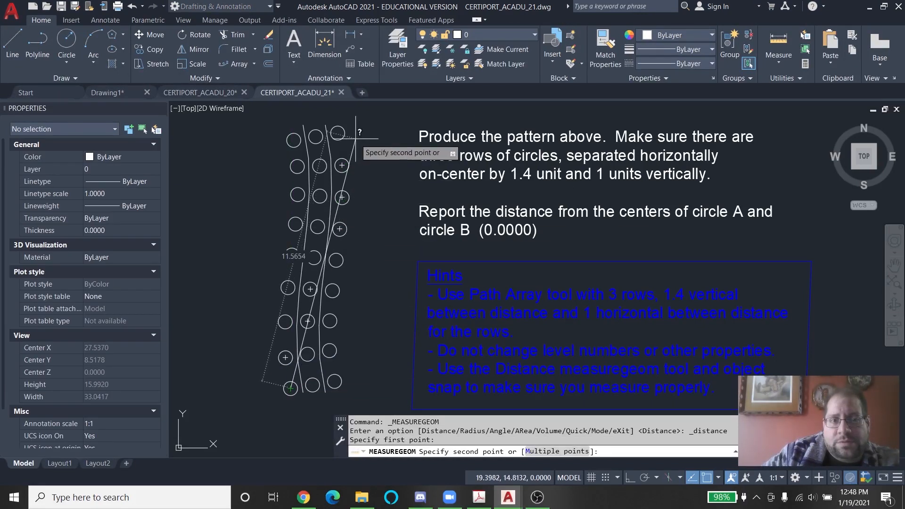
left_click(338, 132)
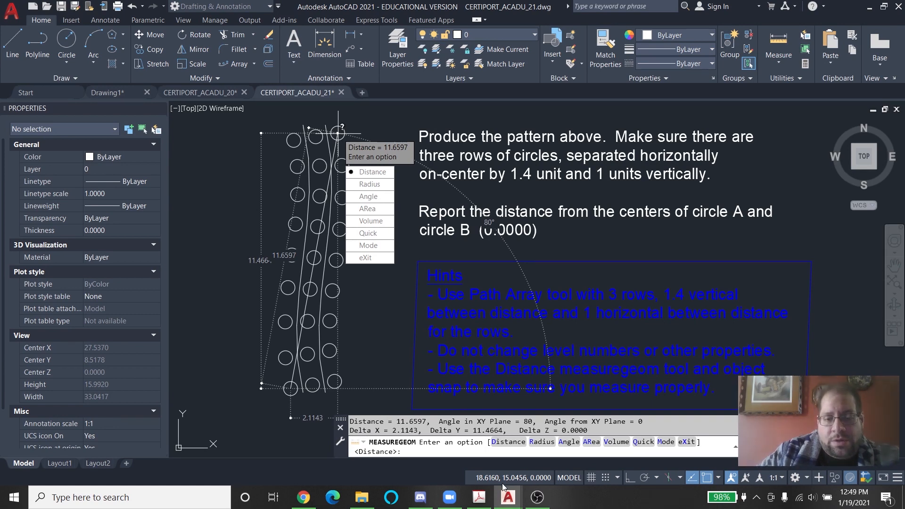
- Read exercise 22 in the PDF workbook, highlighting the relative-coordinate and area instructions and the figure's lower-left starting corner
left_click(479, 497)
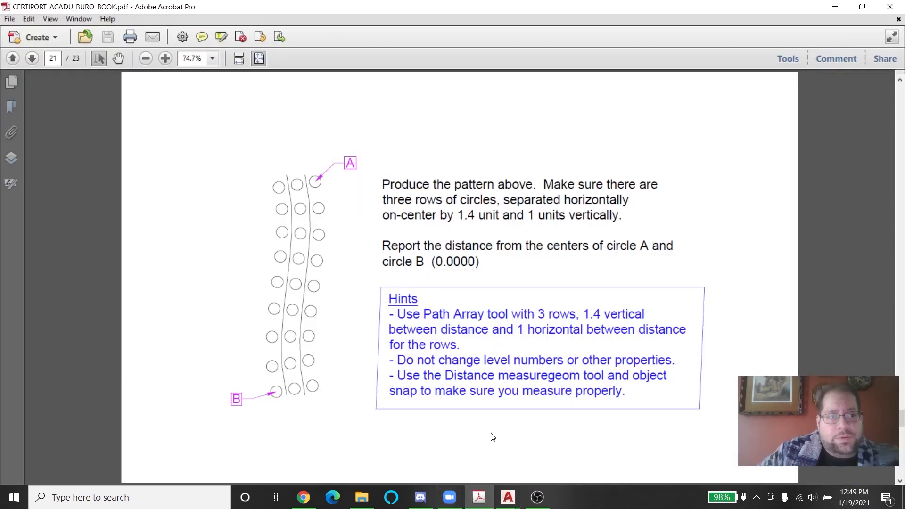
scroll(492, 433, "down", 3)
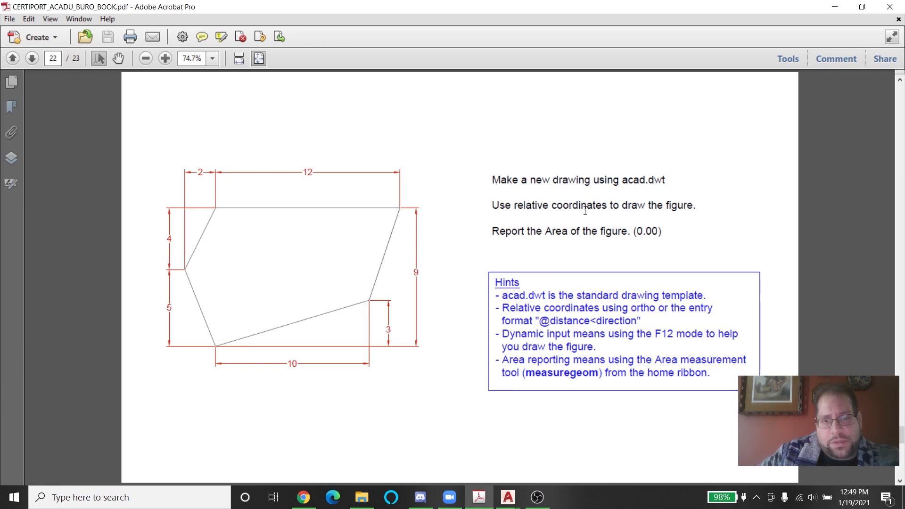
left_click_drag(696, 206, 497, 215)
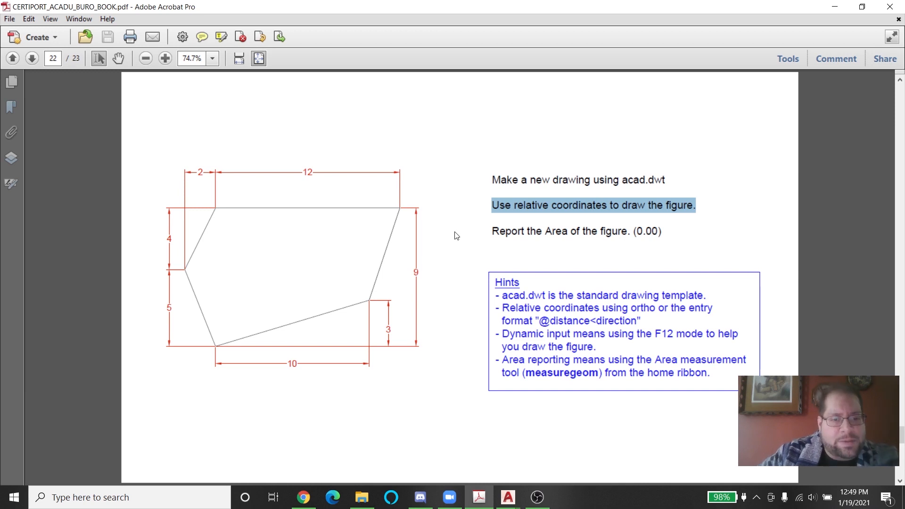
left_click_drag(679, 231, 488, 246)
left_click(487, 325)
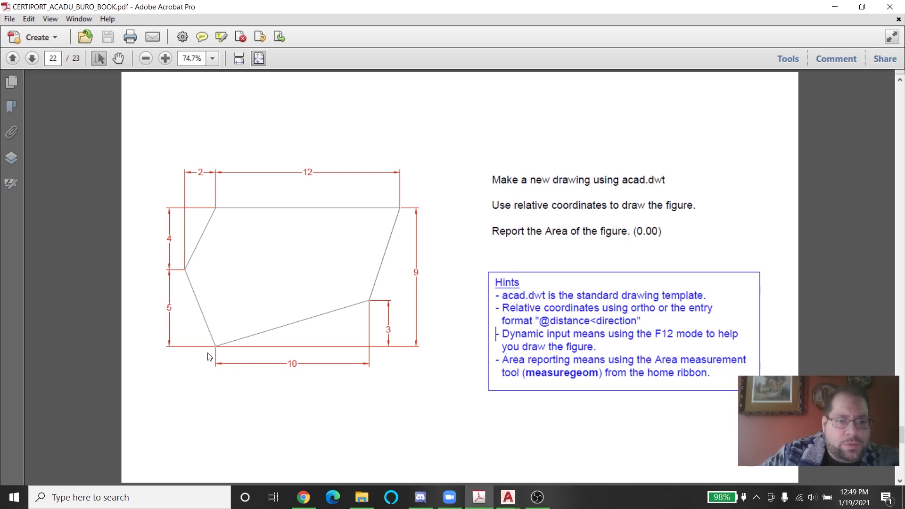
left_click_drag(206, 338, 228, 364)
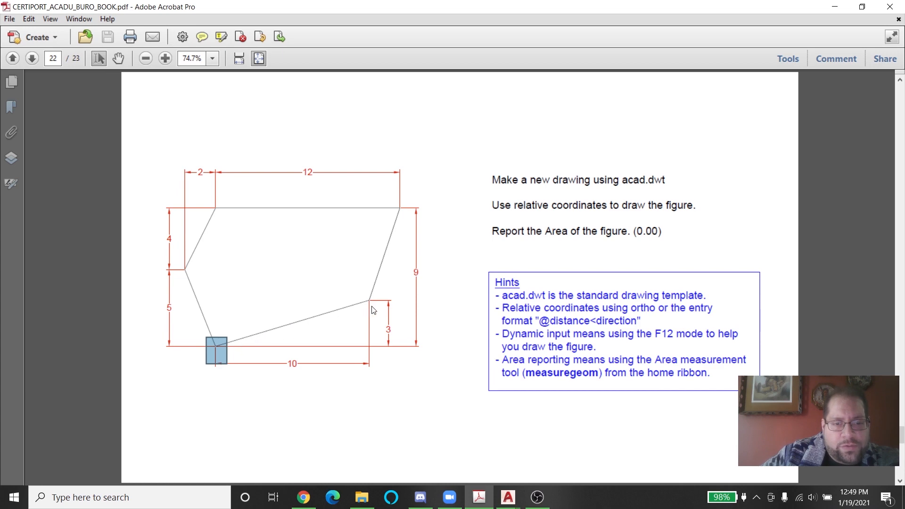
- Return to AutoCAD, end the distance measurement, and delete the whole existing figure in Drawing1
left_click(509, 498)
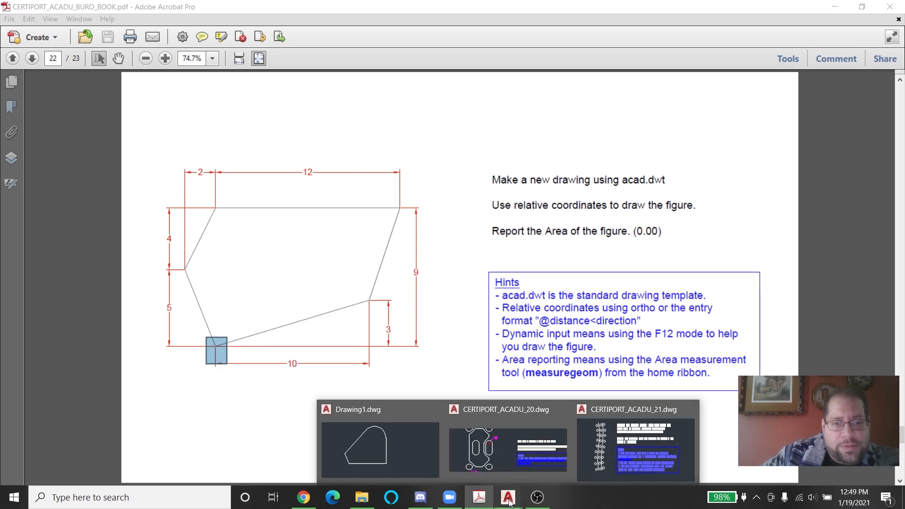
left_click(584, 461)
key("Escape")
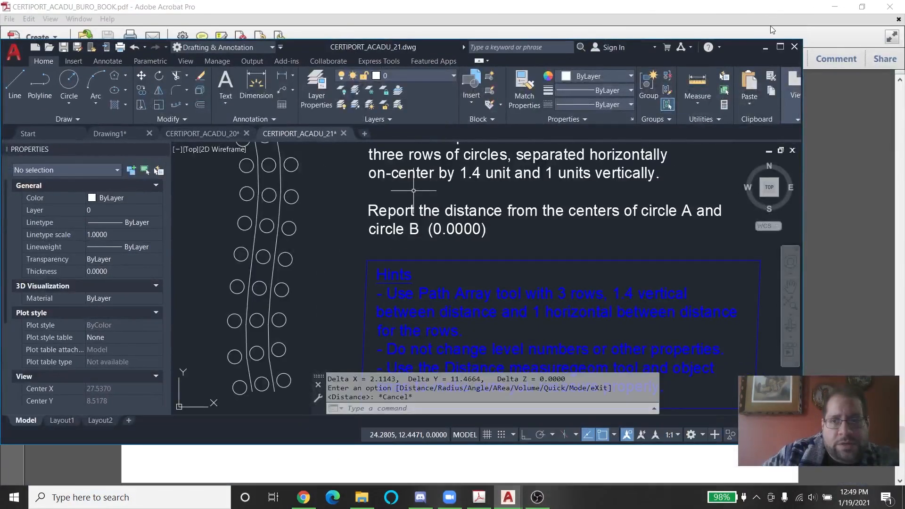
left_click(781, 47)
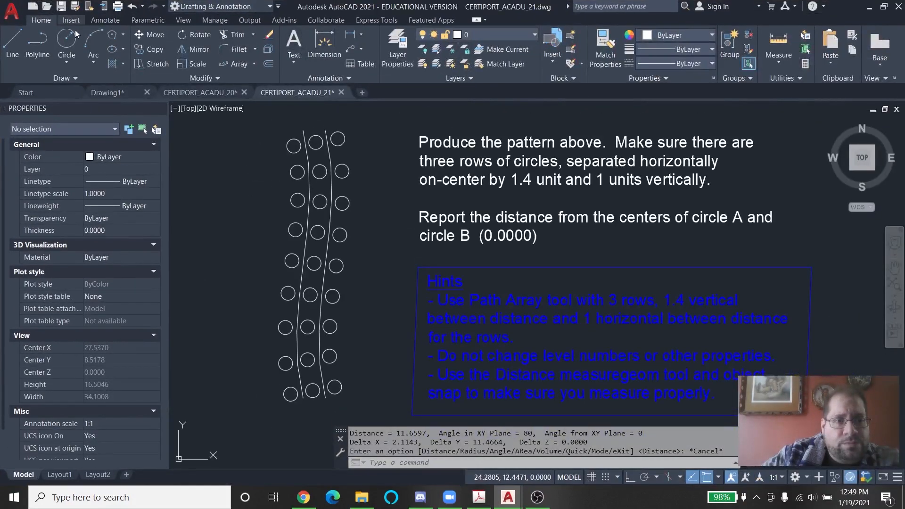
left_click(113, 93)
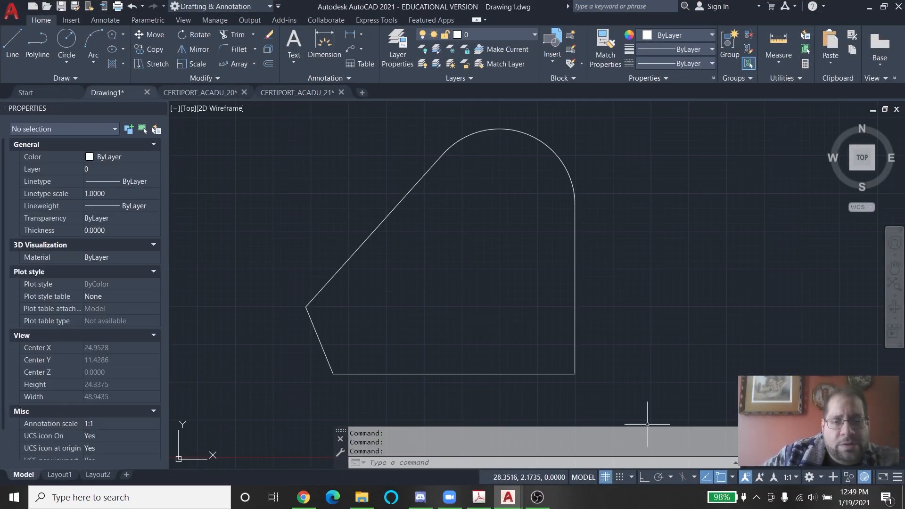
left_click(647, 395)
left_click(239, 123)
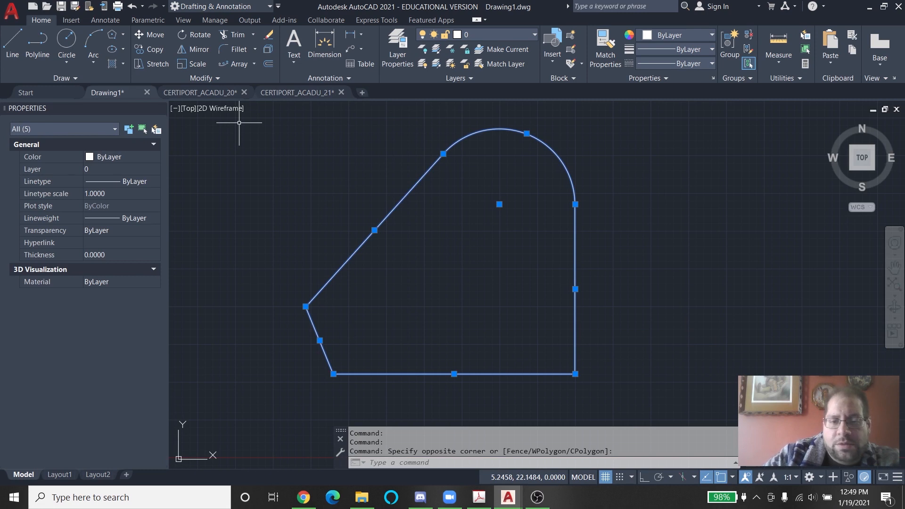
key("Delete")
- Draw the figure's first line from a freely picked lower-left start point to the relative coordinates 10,3
left_click(21, 47)
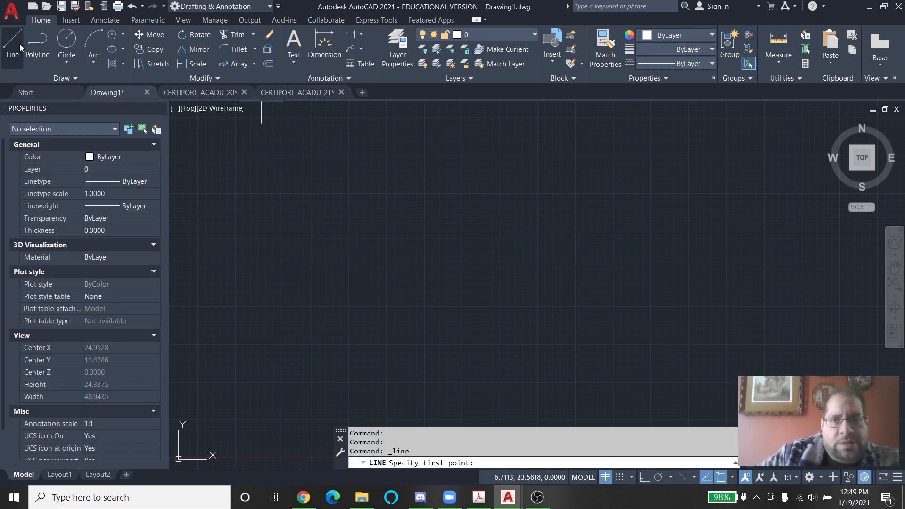
left_click(347, 346)
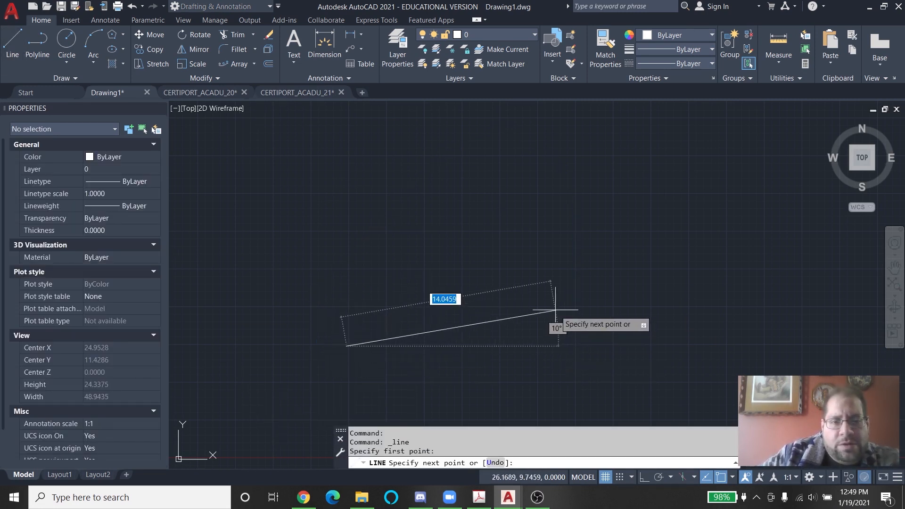
type("1")
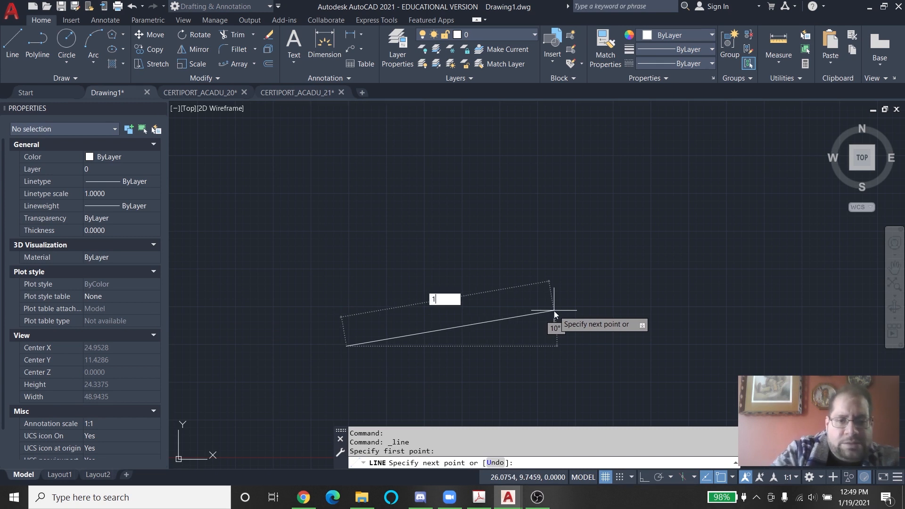
type("0")
key("Tab")
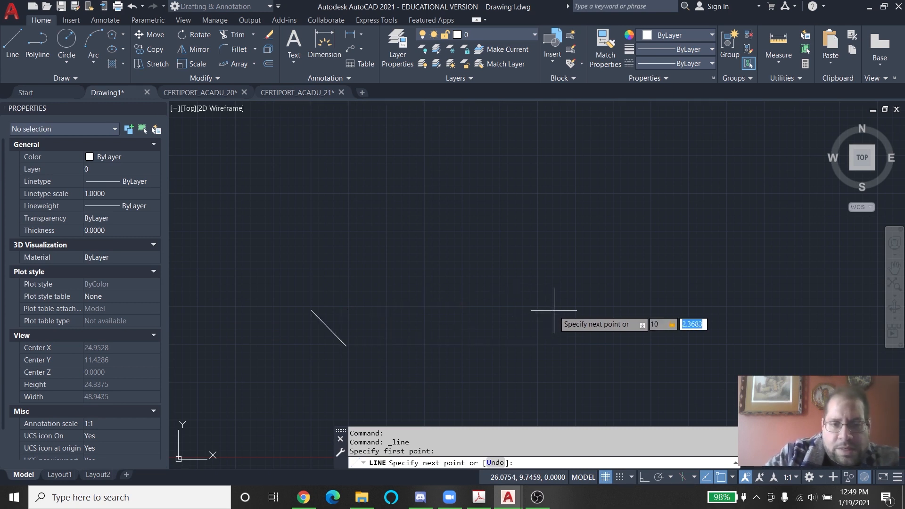
type("3")
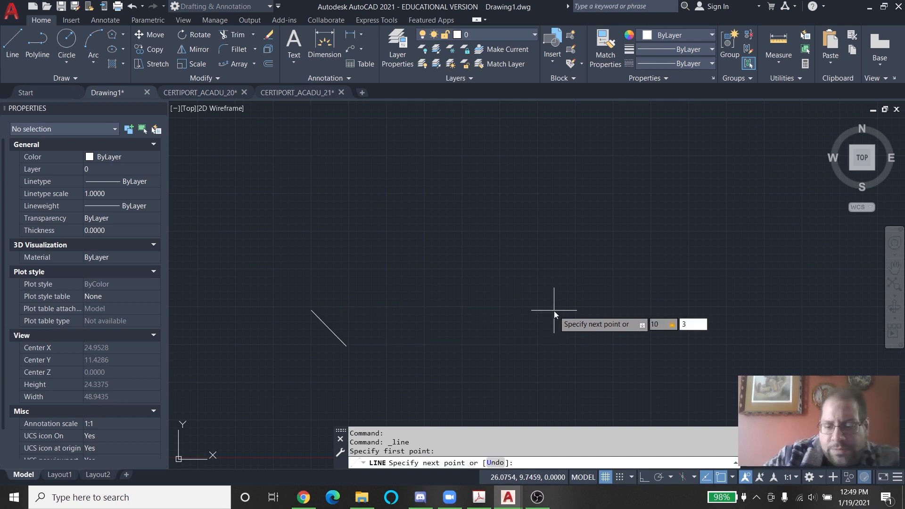
key("Return")
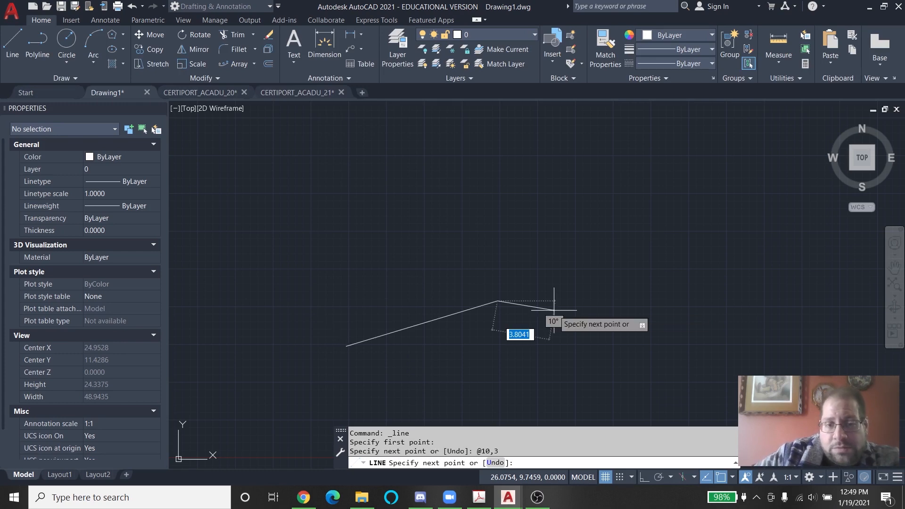
- Examine the exercise 22 figure in the PDF workbook for the horizontal and vertical offsets of its right-hand sloping edge
left_click(482, 499)
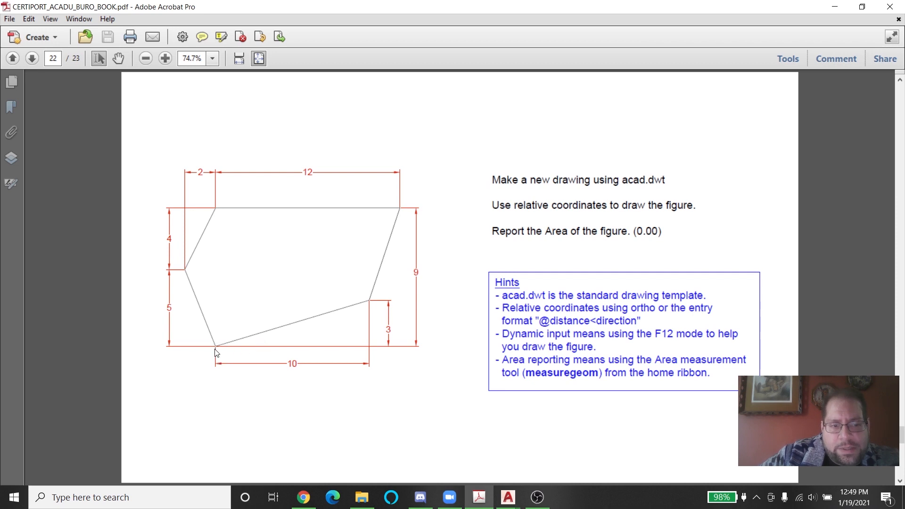
left_click_drag(215, 350, 371, 161)
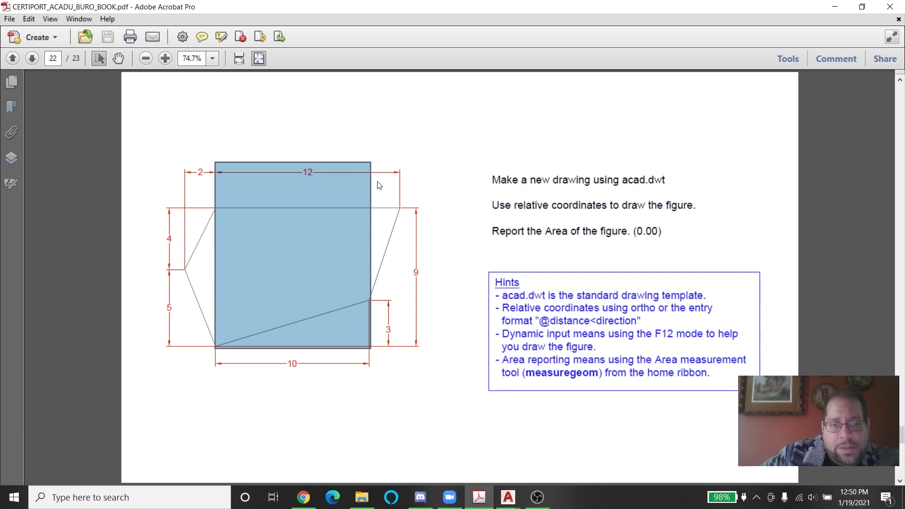
left_click(399, 178)
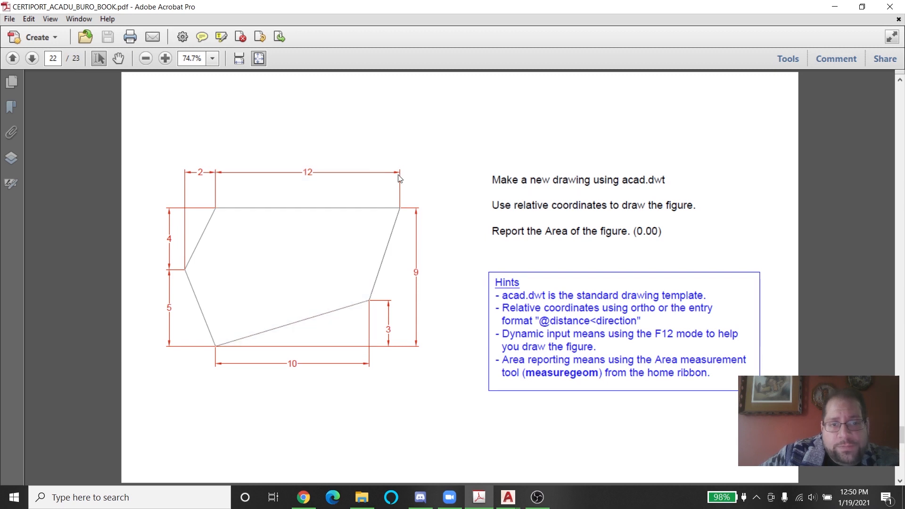
left_click_drag(369, 165, 359, 164)
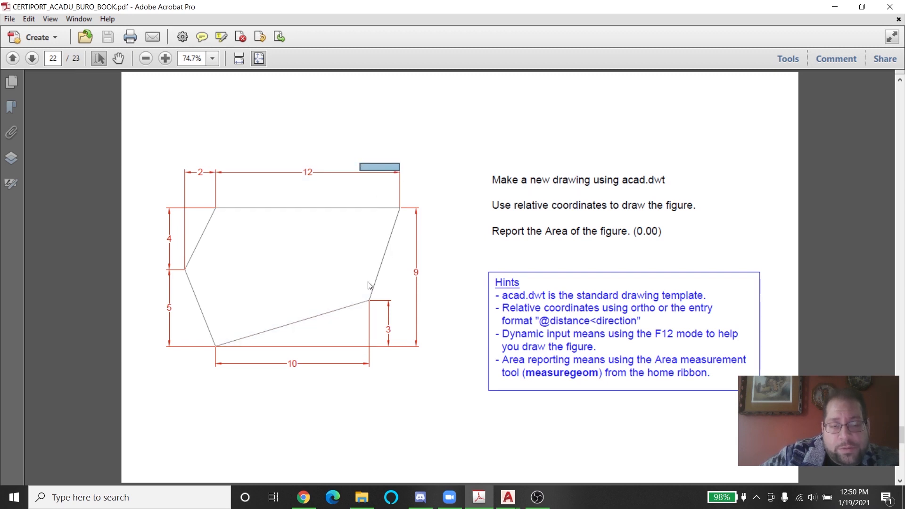
left_click_drag(367, 297, 401, 208)
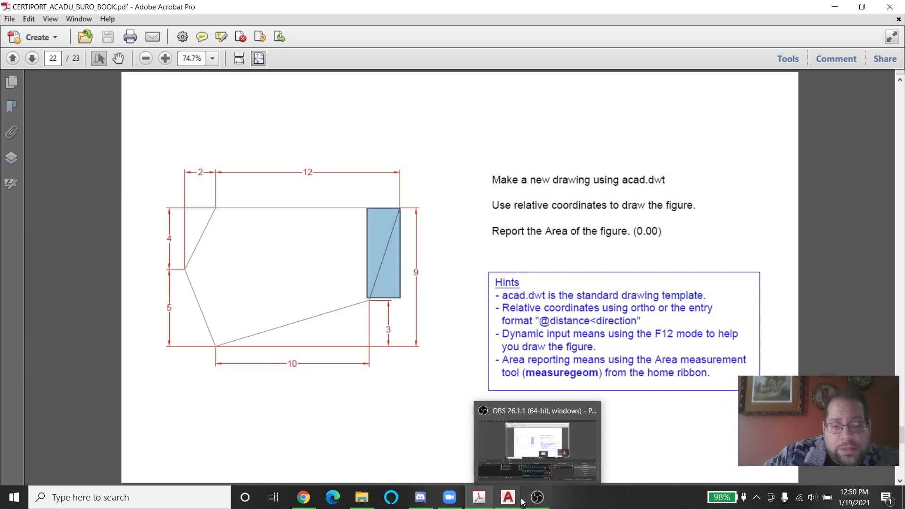
- Back in the AutoCAD drawing, restart the Line command at the first segment's upper end and draw to the relative coordinates 2,6
mouse_move(513, 501)
left_click(601, 449)
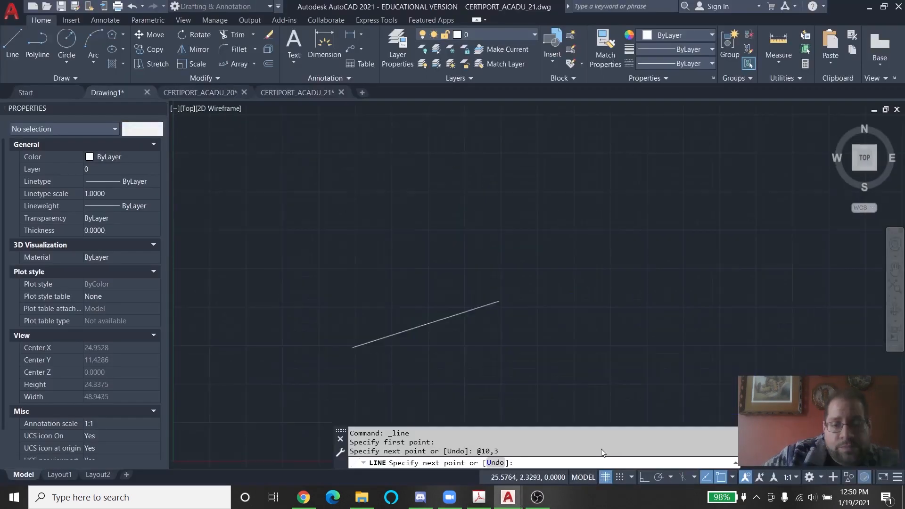
key("Escape")
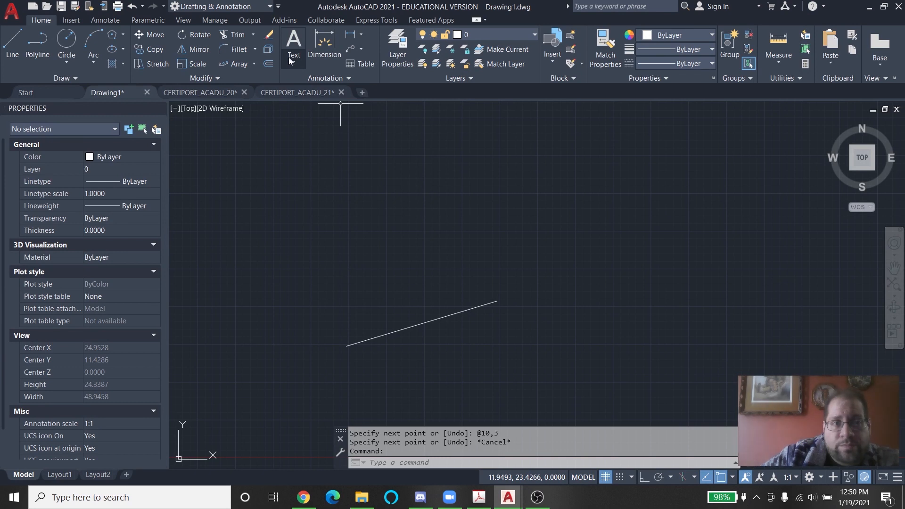
left_click(7, 49)
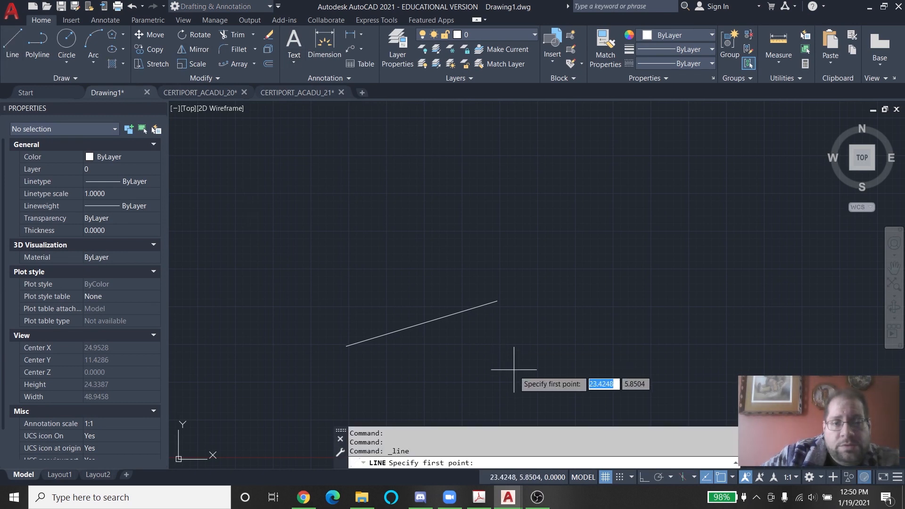
left_click(498, 301)
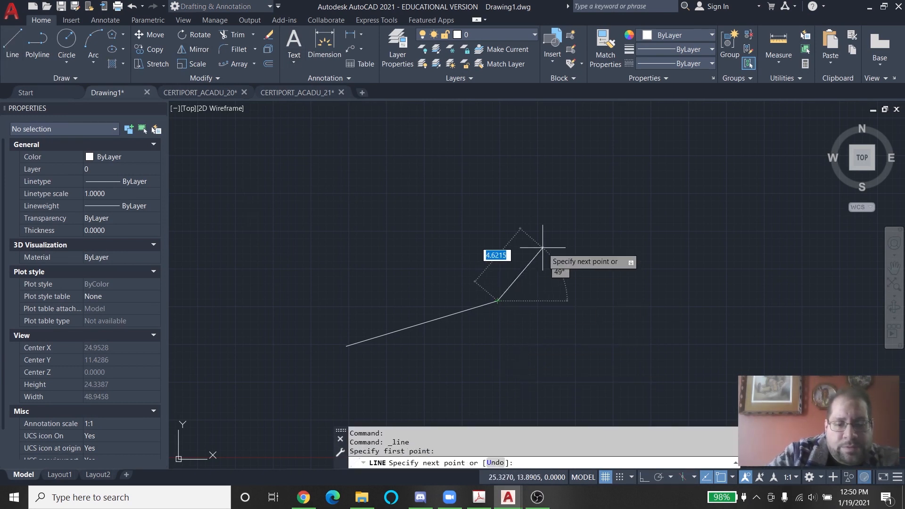
type("2")
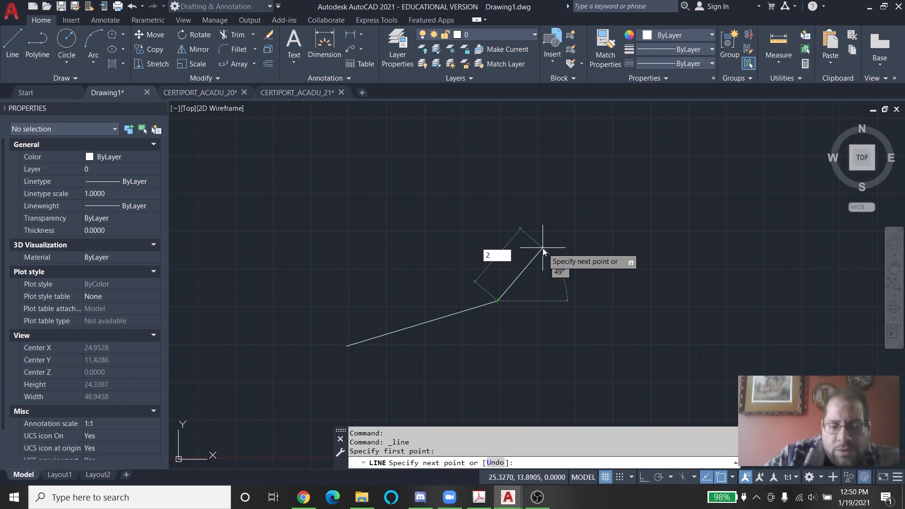
key("Tab")
type("6")
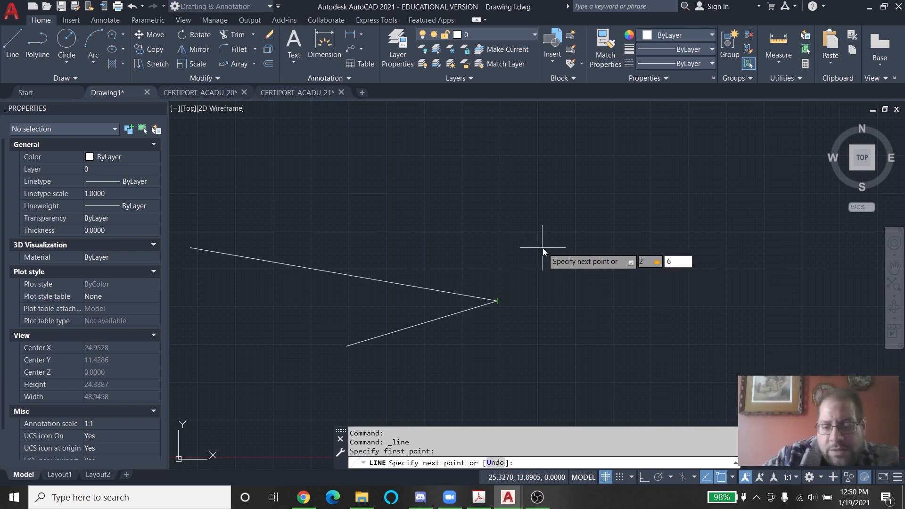
key("Return")
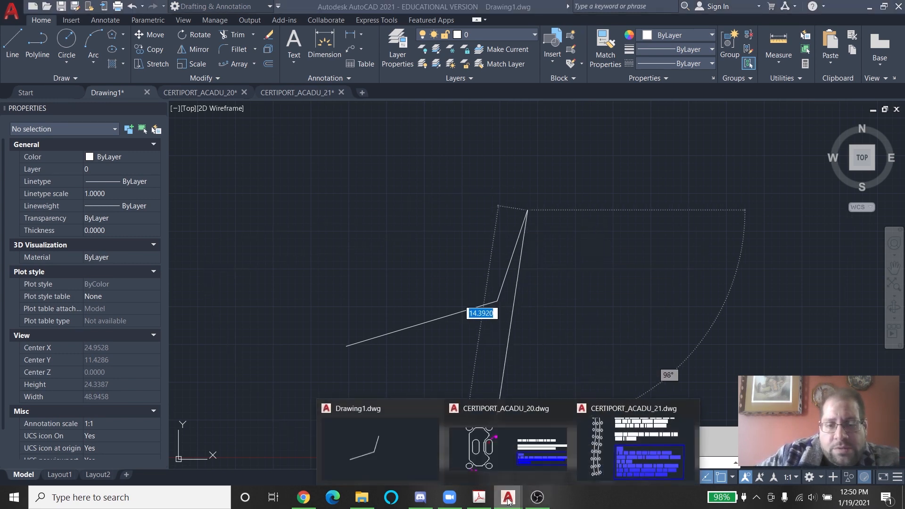
- Check the exercise 22 figure in the PDF workbook, then return to AutoCAD and draw its top edge to the relative coordinates -12,0
left_click(482, 499)
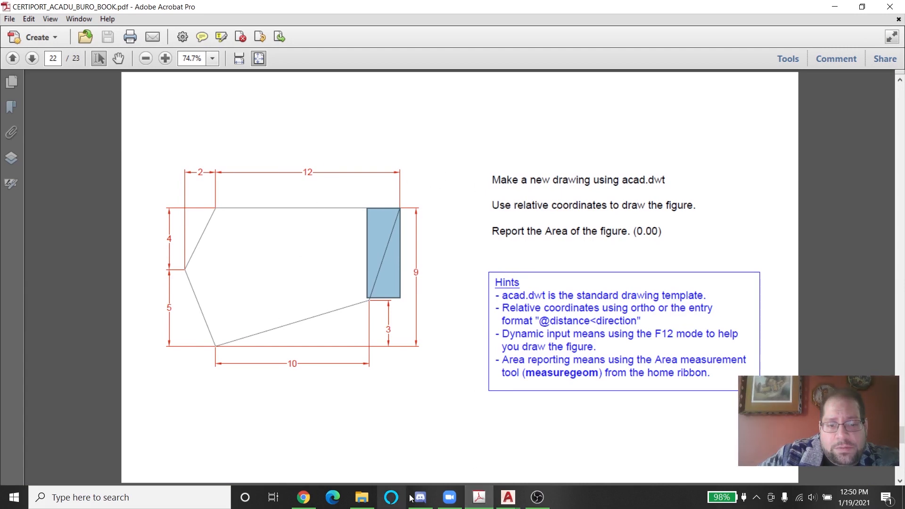
left_click(508, 497)
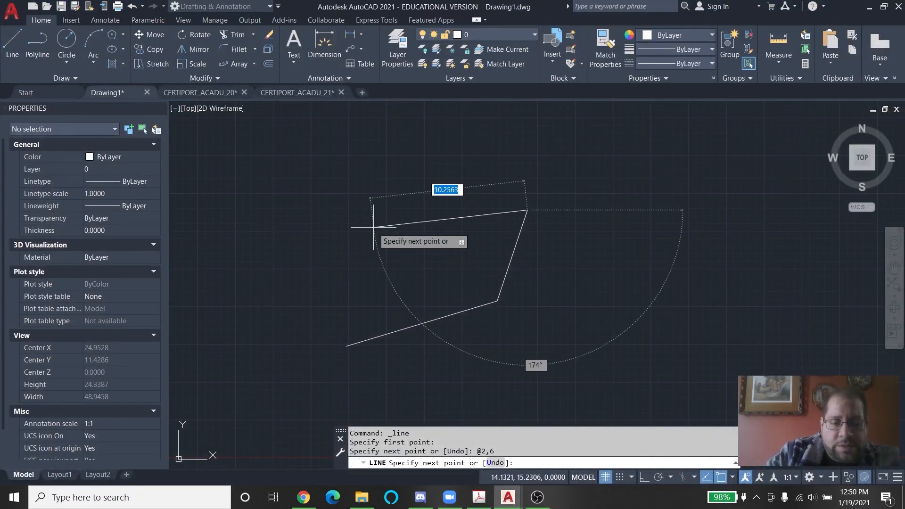
type("-12,")
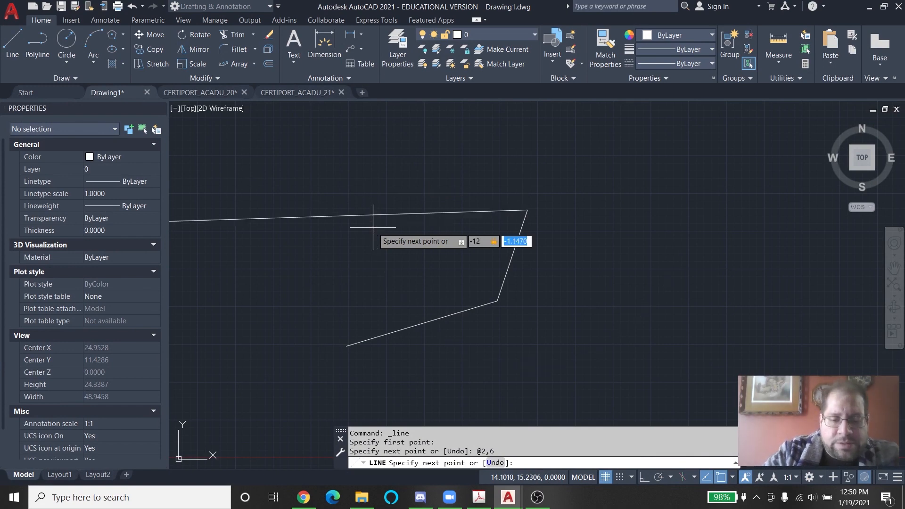
type("0")
key("Return")
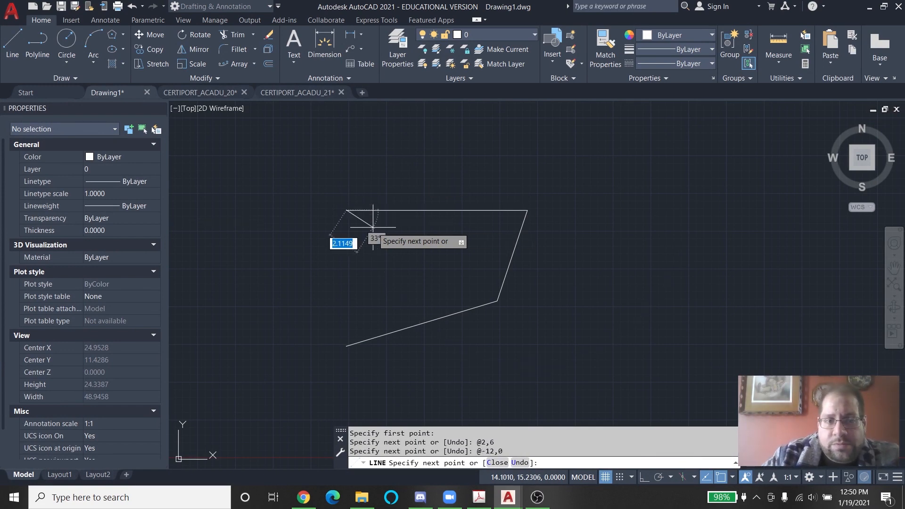
- Consult the workbook figure again and, back in AutoCAD, continue the line down the upper-left slope to the relative coordinates -2,-4
mouse_move(508, 504)
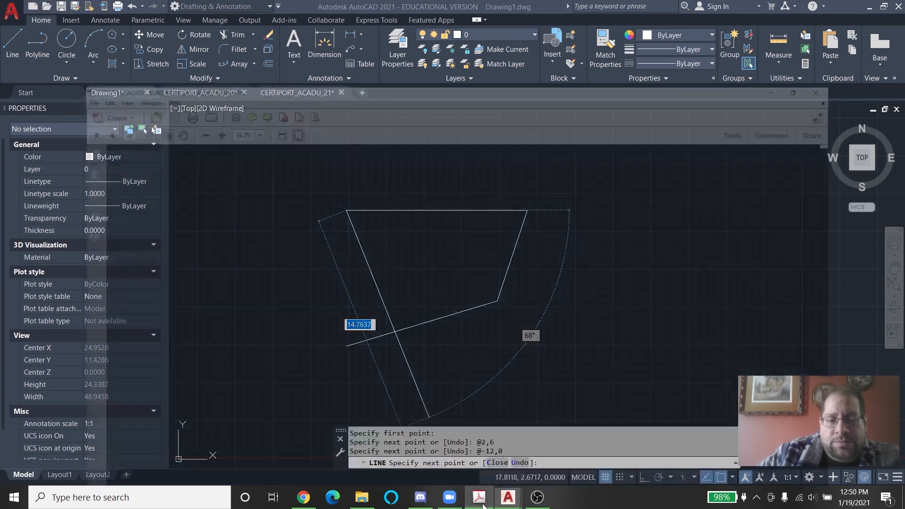
left_click(479, 497)
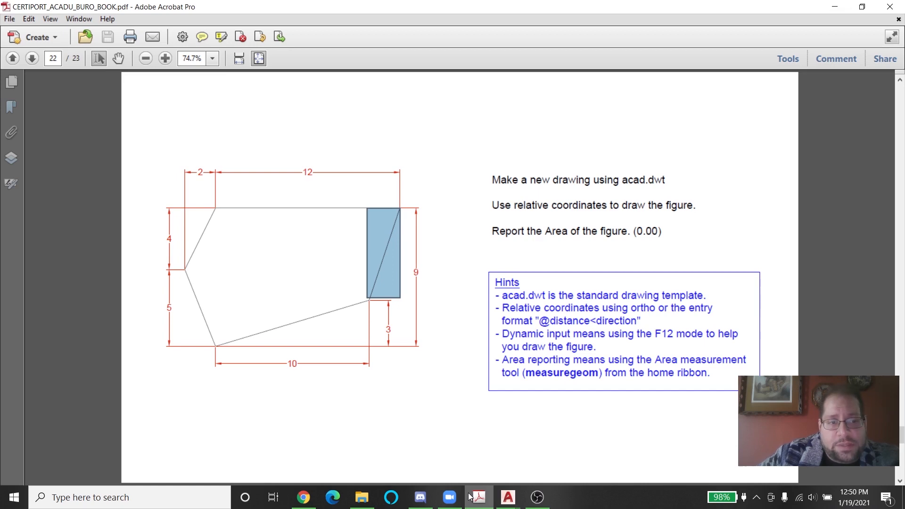
left_click(508, 497)
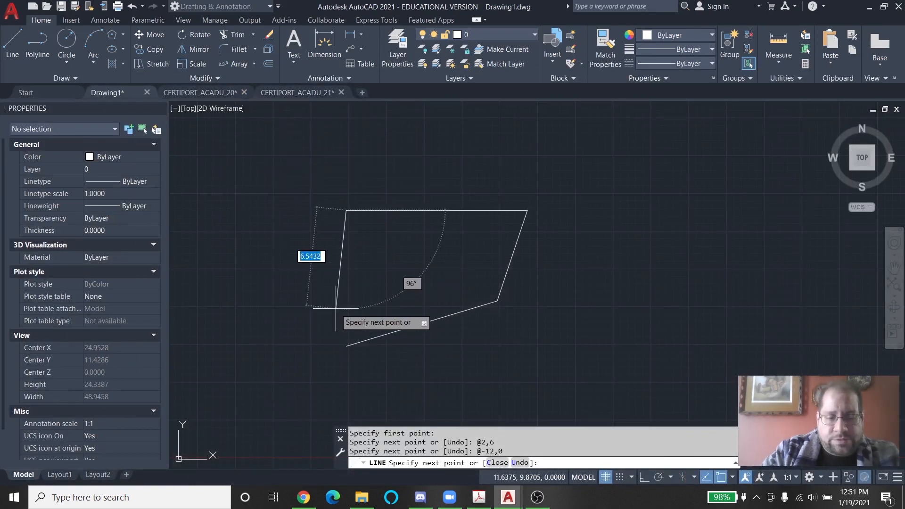
type("-2")
key("Tab")
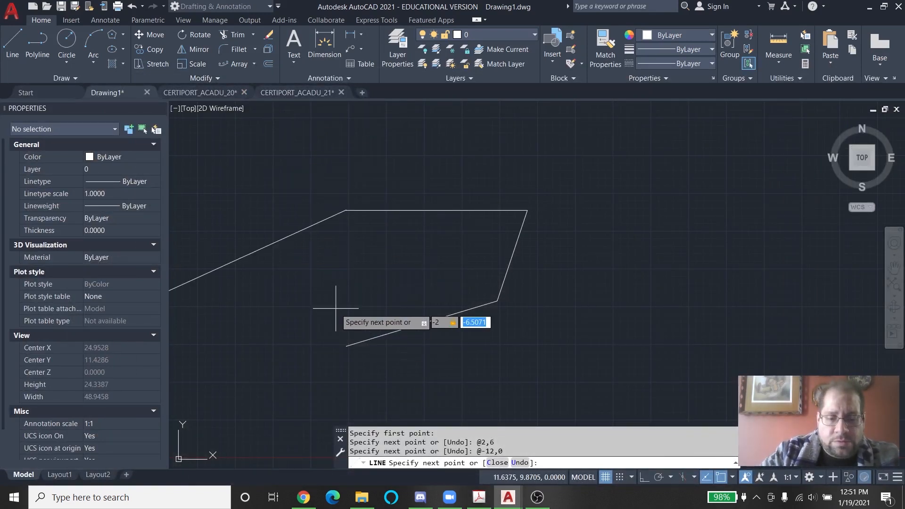
type("-4")
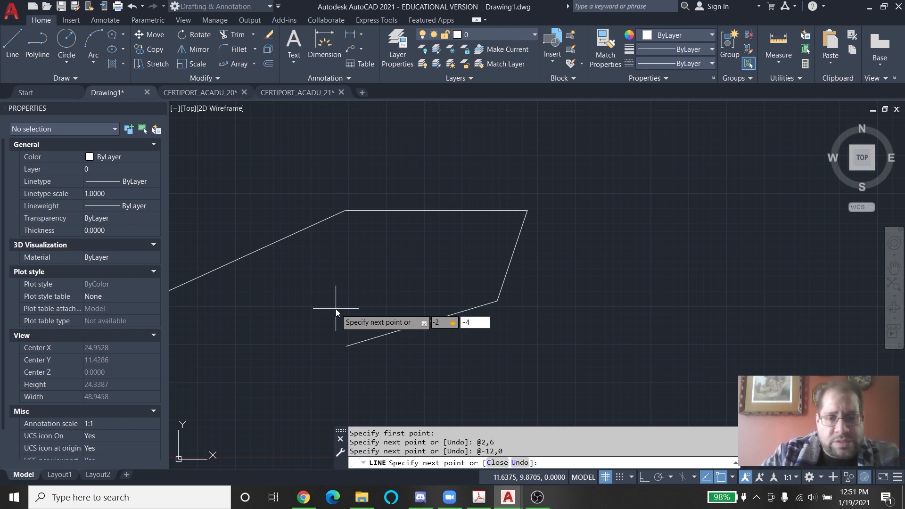
key("Return")
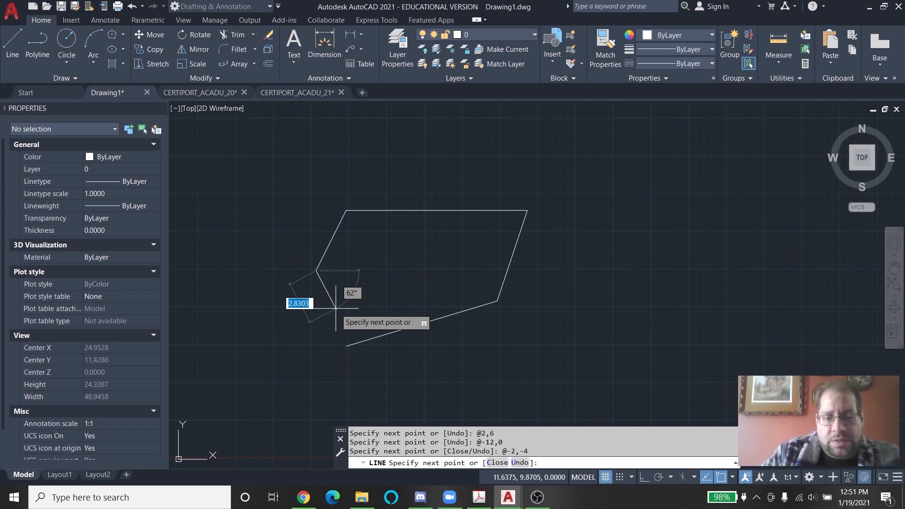
- Close the figure by drawing the last edge to the lower-left start point of the first line, and end the Line command
left_click(347, 346)
key("Escape")
key("Escape")
key("Escape")
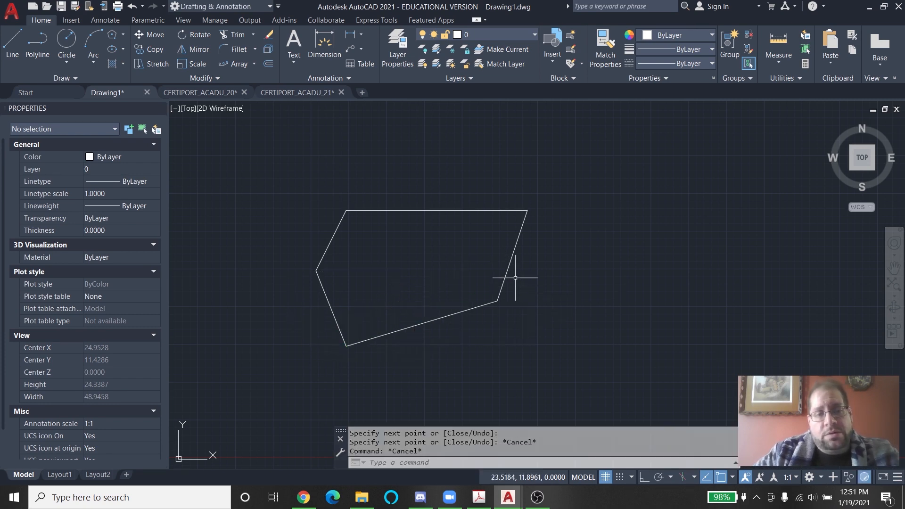
- Reread the exercise 22 instructions in the PDF workbook, then return to AutoCAD and join all the figure's lines into one polyline
left_click(479, 498)
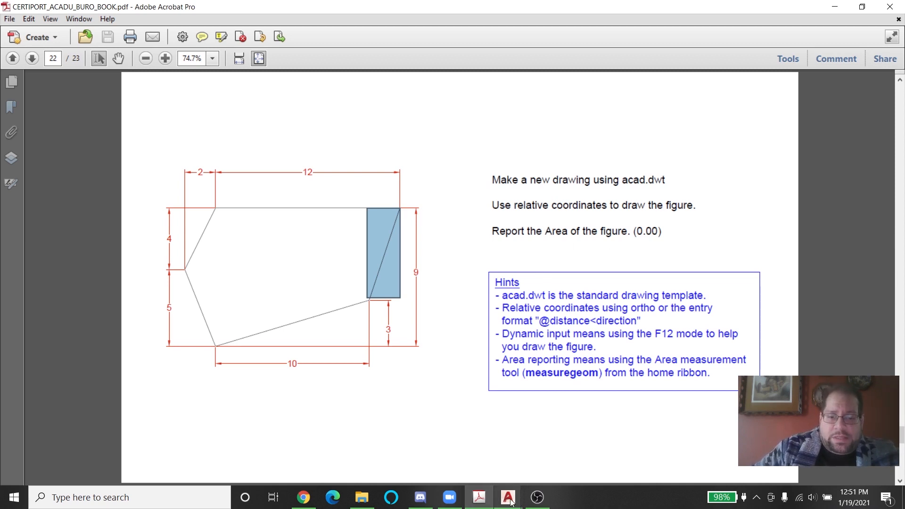
mouse_move(509, 497)
left_click(406, 461)
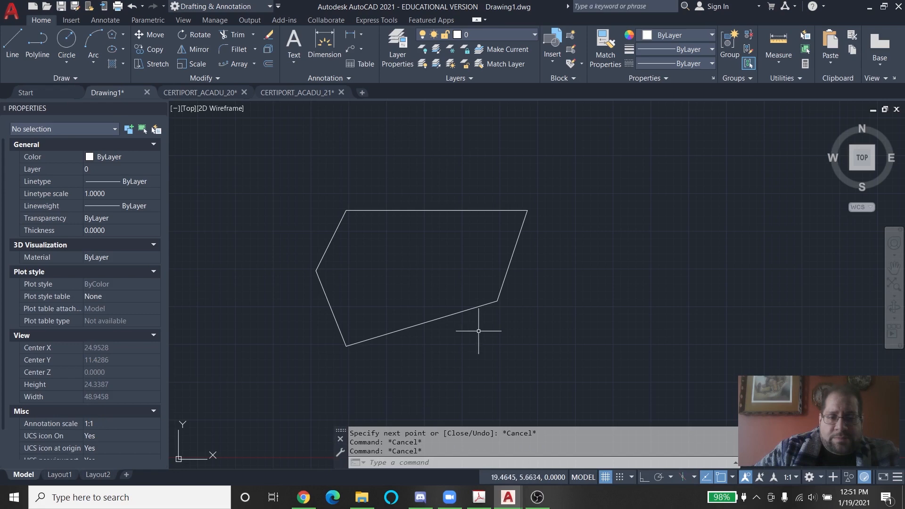
left_click(582, 387)
left_click(238, 168)
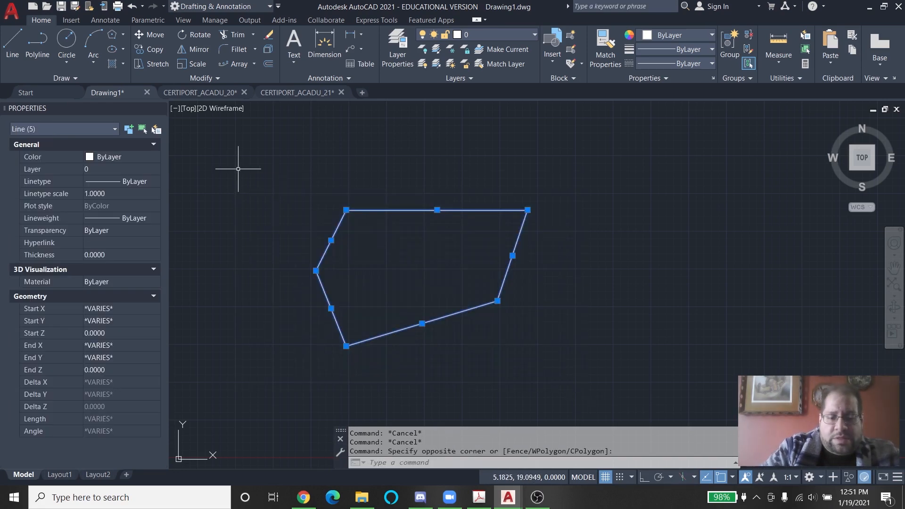
type("JOIN")
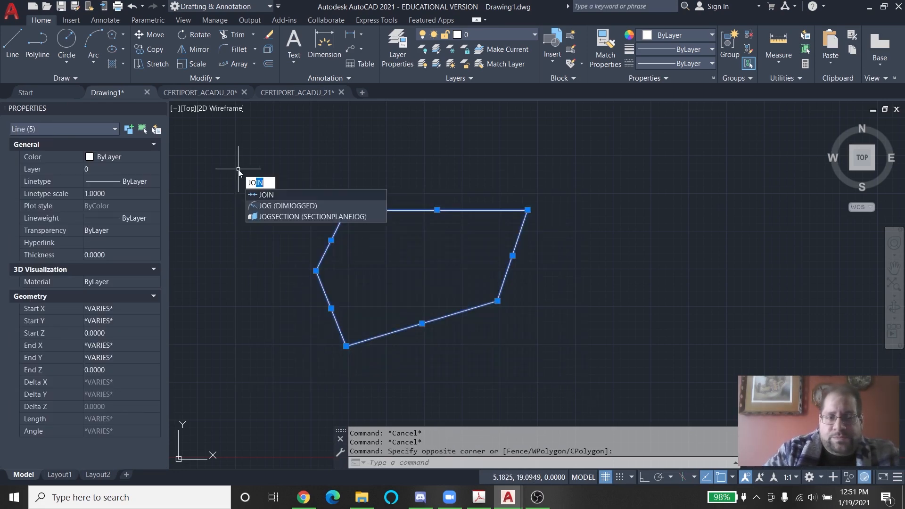
key("Return")
- Check the joined polyline's area in its properties and measure it with the Area measurement's Object option
left_click(371, 213)
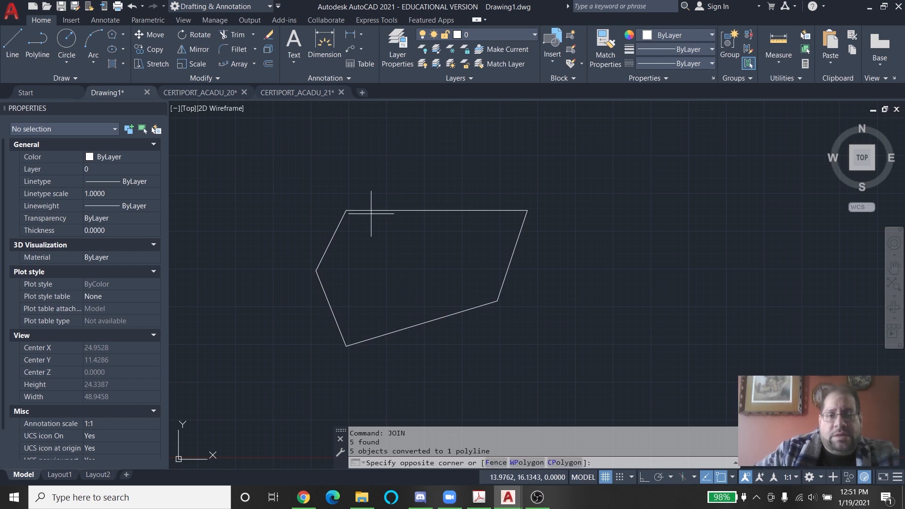
left_click(313, 201)
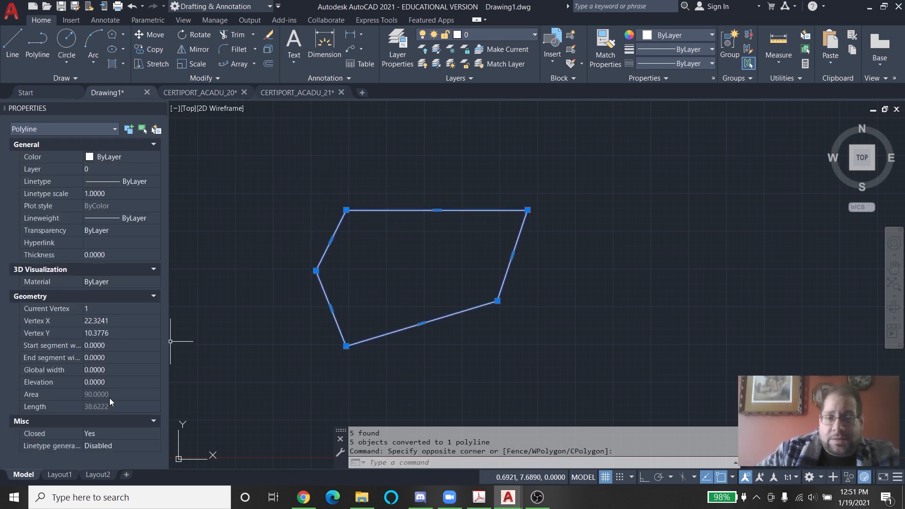
left_click(782, 65)
left_click(786, 178)
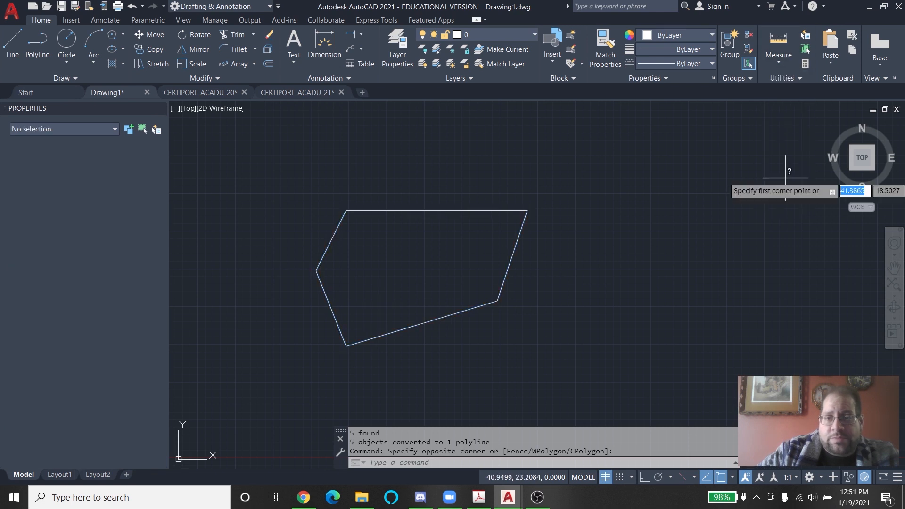
left_click(563, 454)
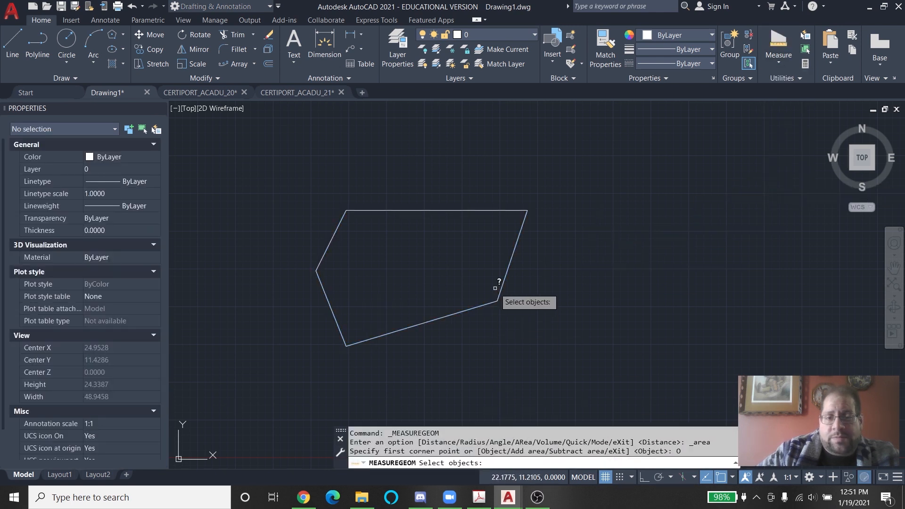
left_click(501, 290)
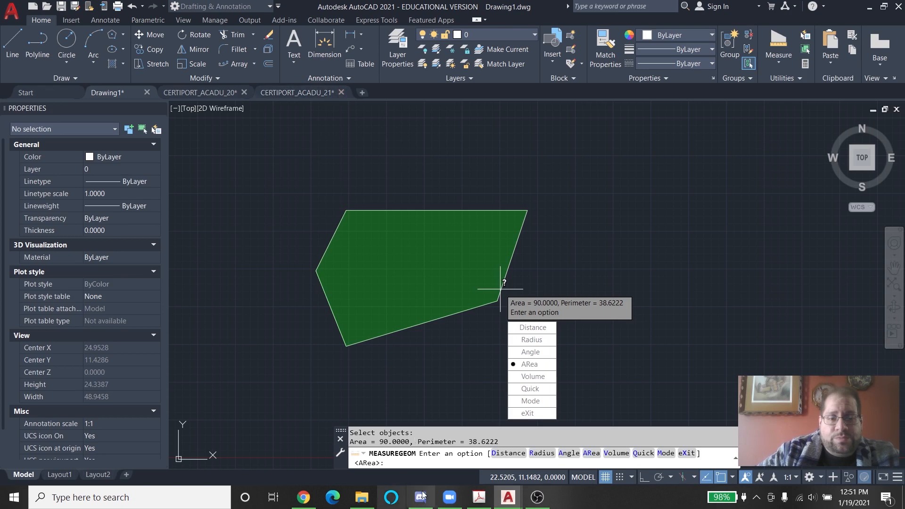
- Go to exercise 23 in the PDF workbook and open CERTIPORT_ACADU_23.dwg from the file folder
left_click(479, 497)
scroll(465, 415, "down", 1)
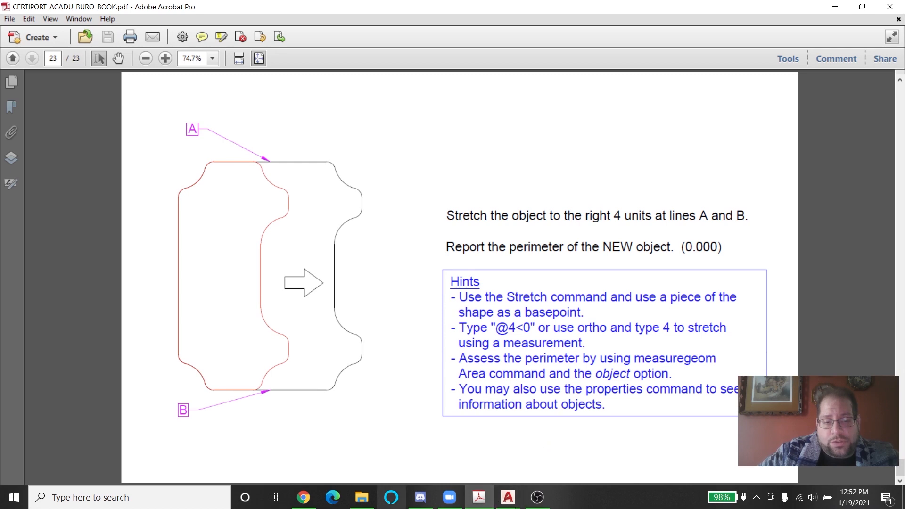
left_click(361, 497)
scroll(216, 466, "down", 2)
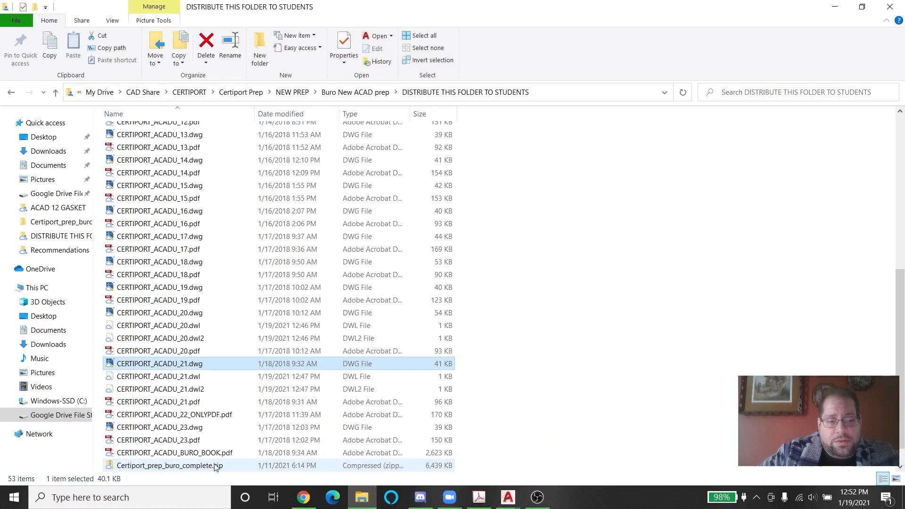
double_click(225, 427)
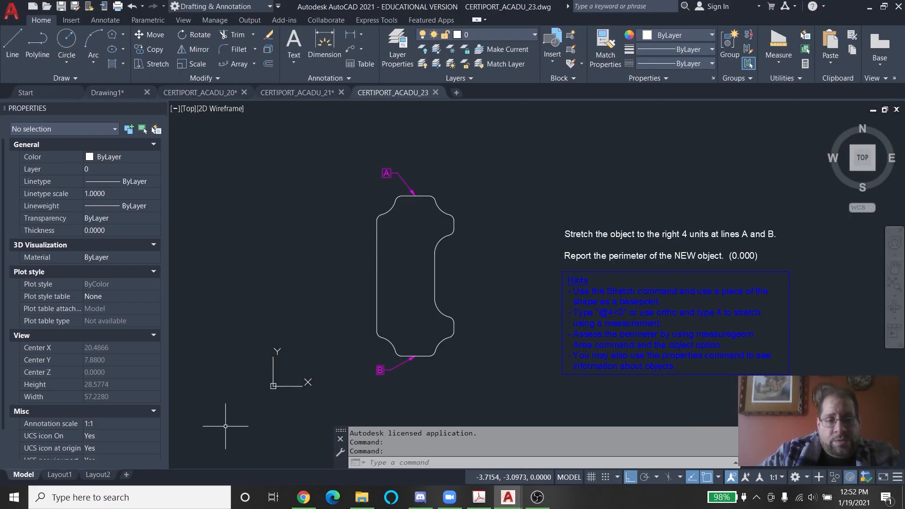
- Stretch the right-hand part of the outline 4 units to the right at lines A and B, using a crossing window and relative coordinates 4,0
left_click(157, 65)
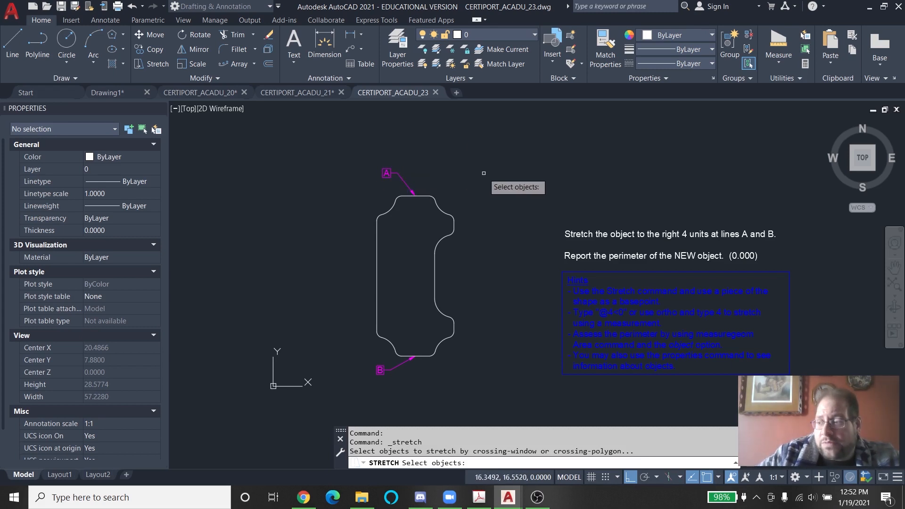
left_click(521, 156)
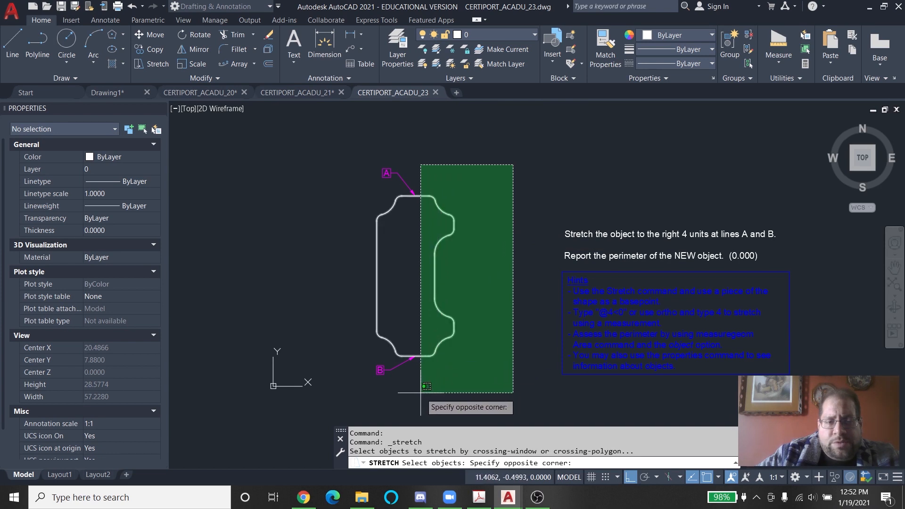
left_click(417, 367)
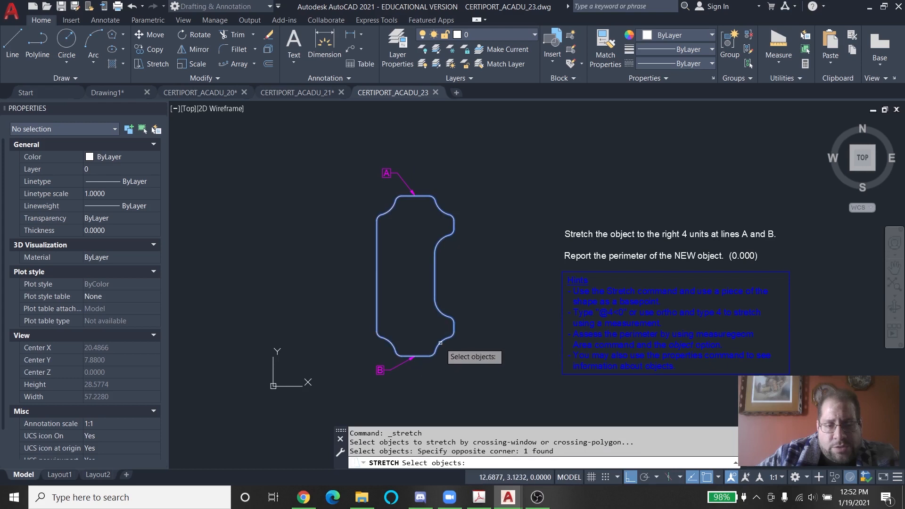
key("Return")
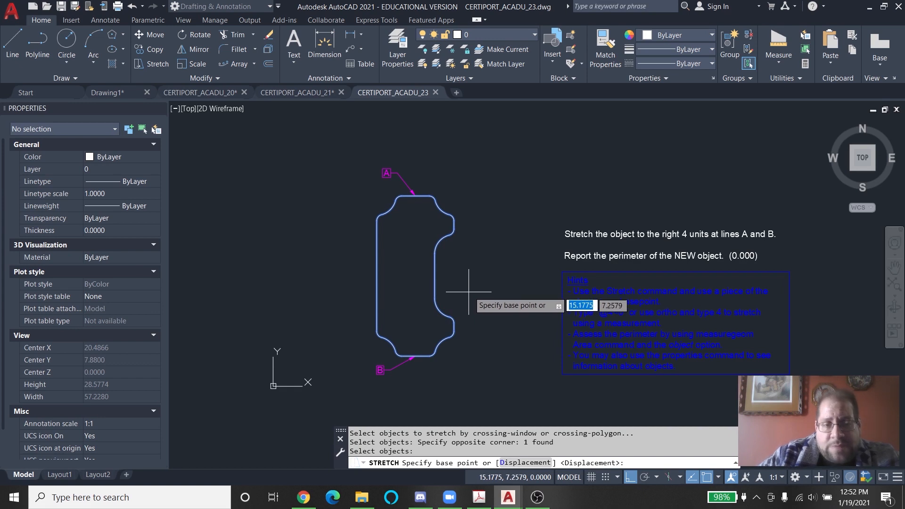
left_click(411, 276)
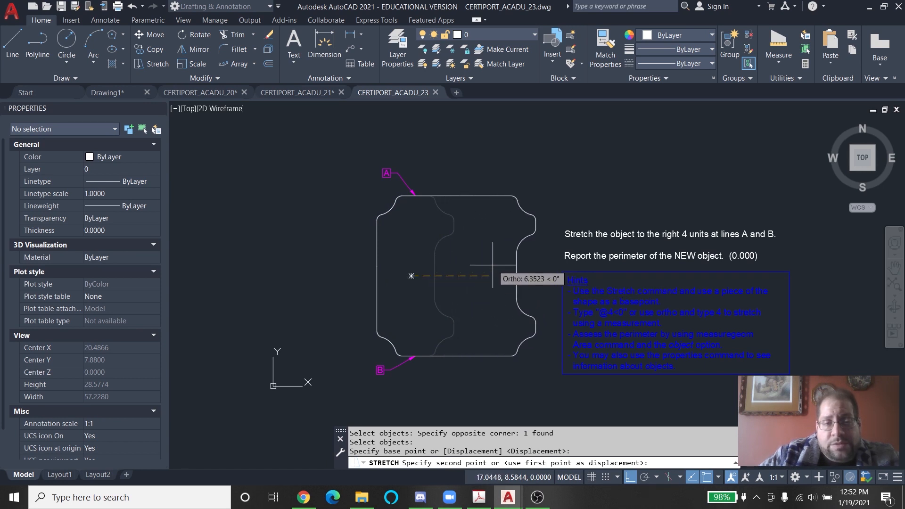
type("4")
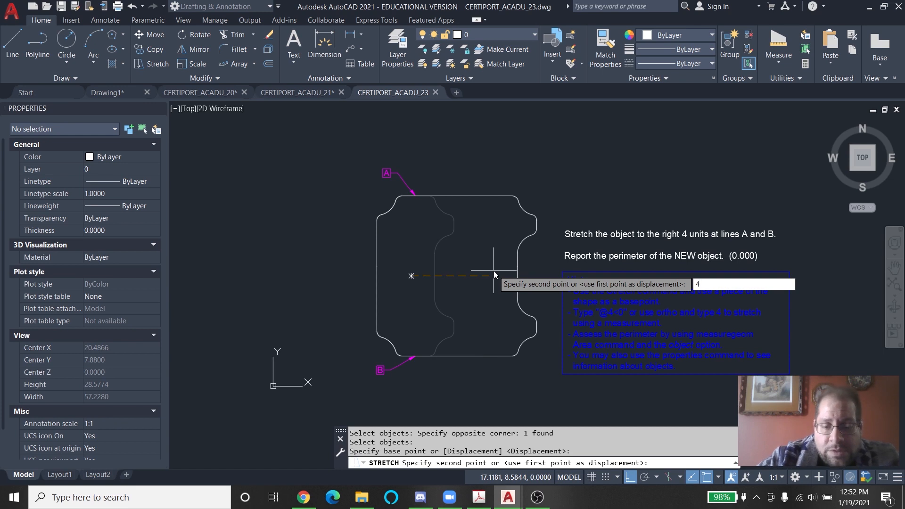
key("Tab")
type("0")
key("Return")
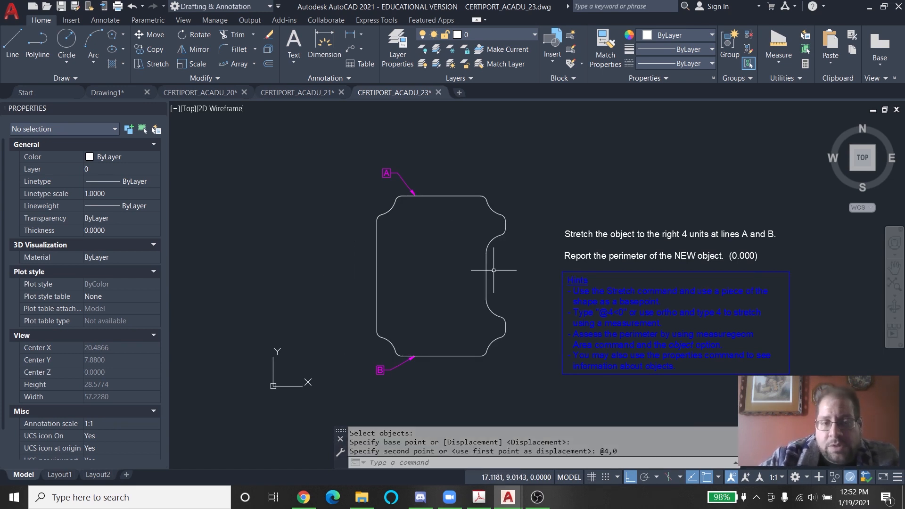
- Check the stretched outline's length in its properties, measure its perimeter with the Area measurement's Object option, and end the measurement
left_click(505, 202)
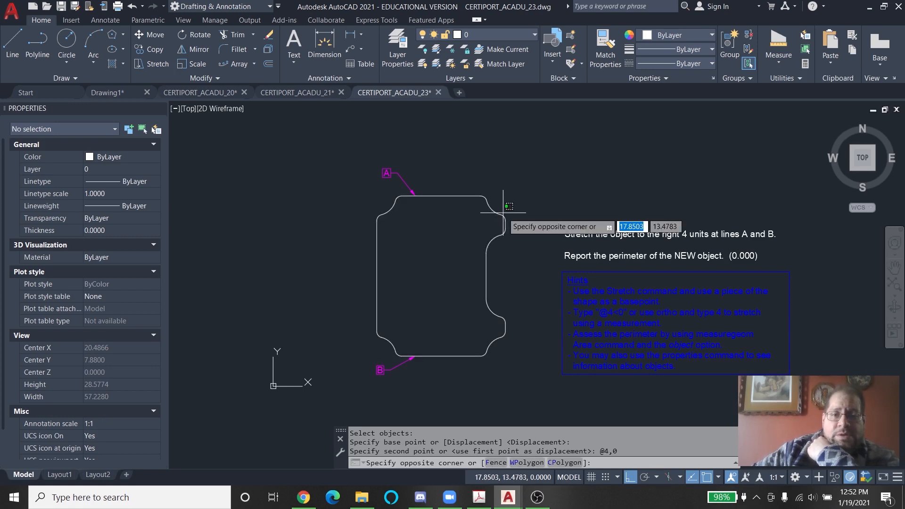
left_click(465, 278)
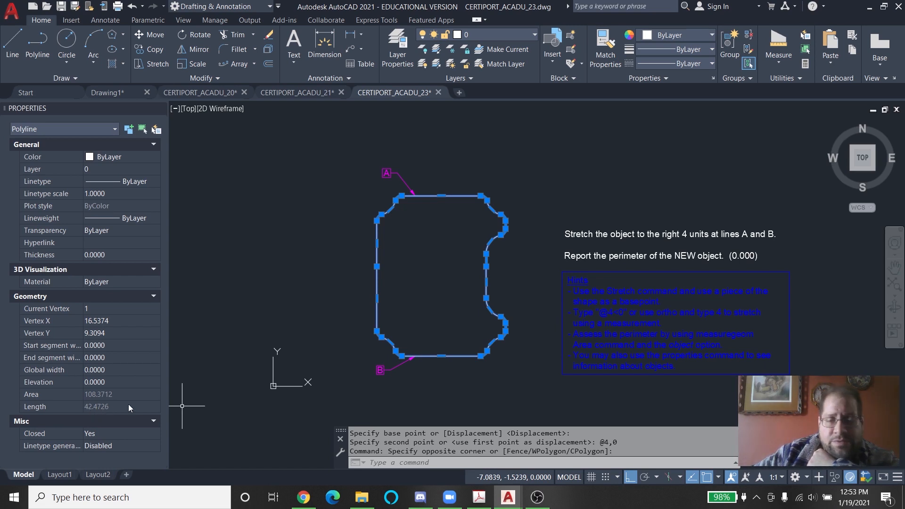
left_click(779, 59)
left_click(784, 178)
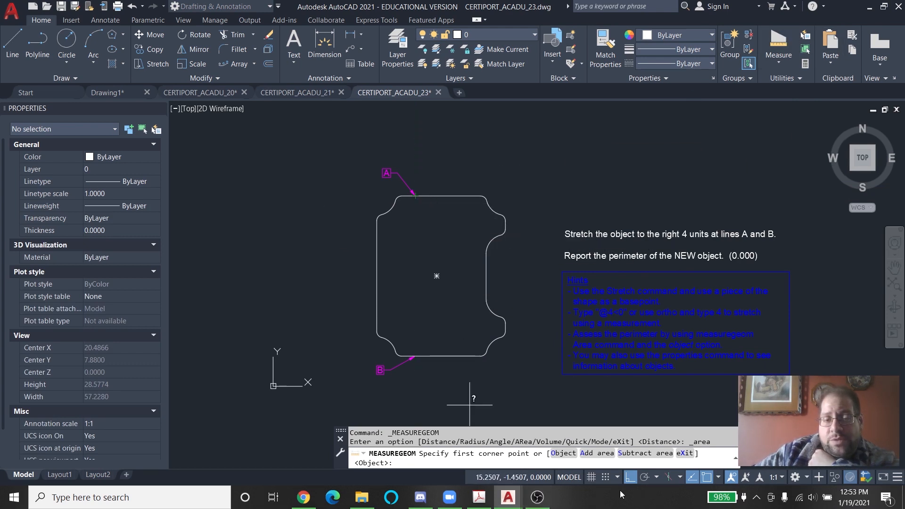
left_click(569, 456)
left_click(496, 311)
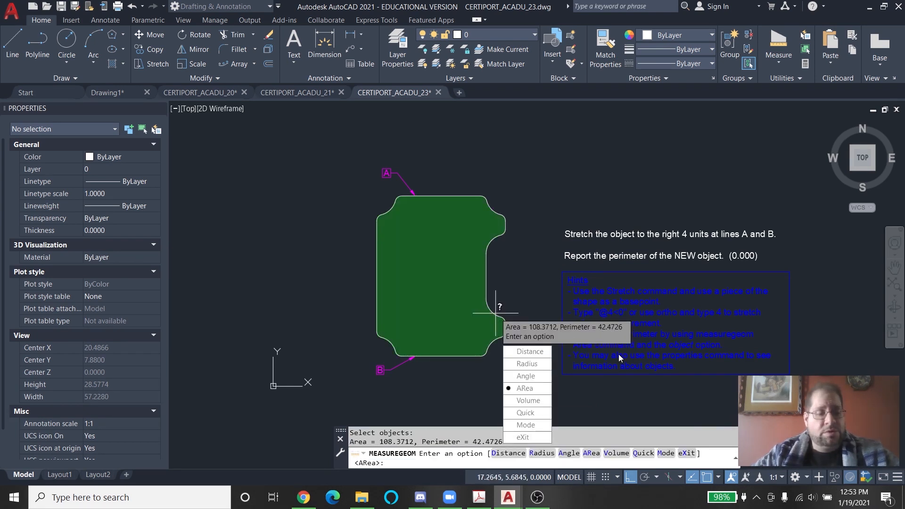
key("Escape")
key("Escape")
key("Escape")
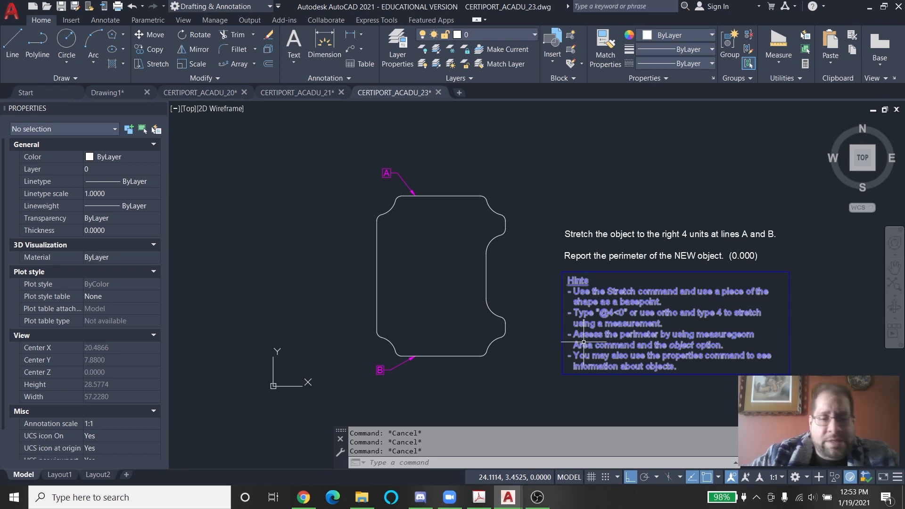
- Switch to the PDF workbook, return to its first page, and review the exercises through page 6
left_click(480, 498)
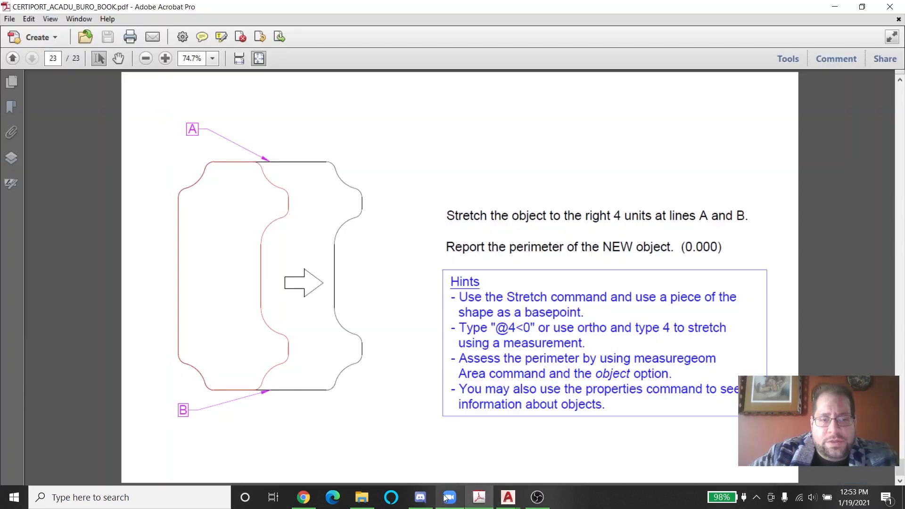
scroll(406, 304, "down", 6)
key("Home")
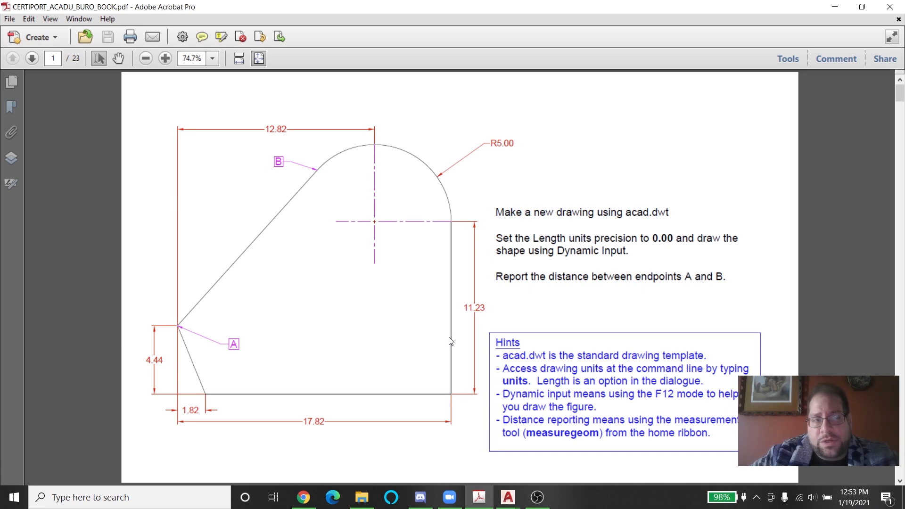
scroll(455, 312, "down", 2)
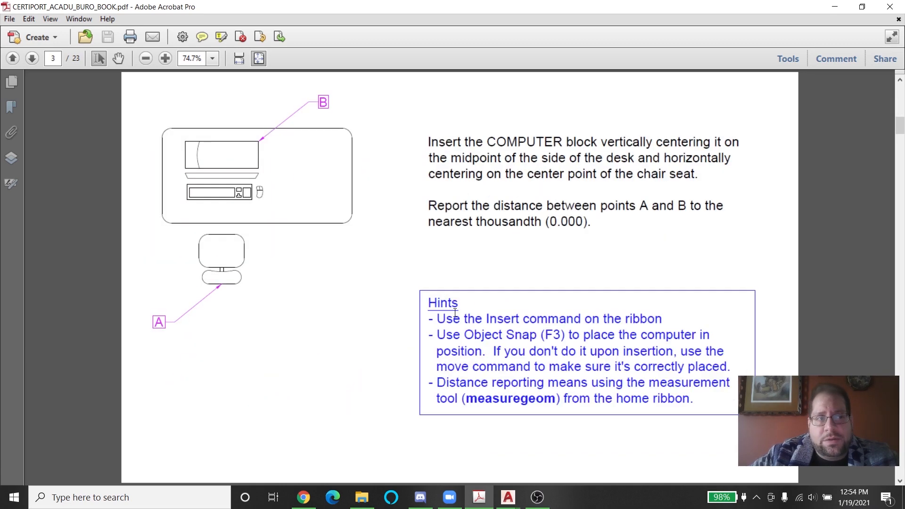
scroll(455, 313, "down", 1)
scroll(457, 317, "down", 1)
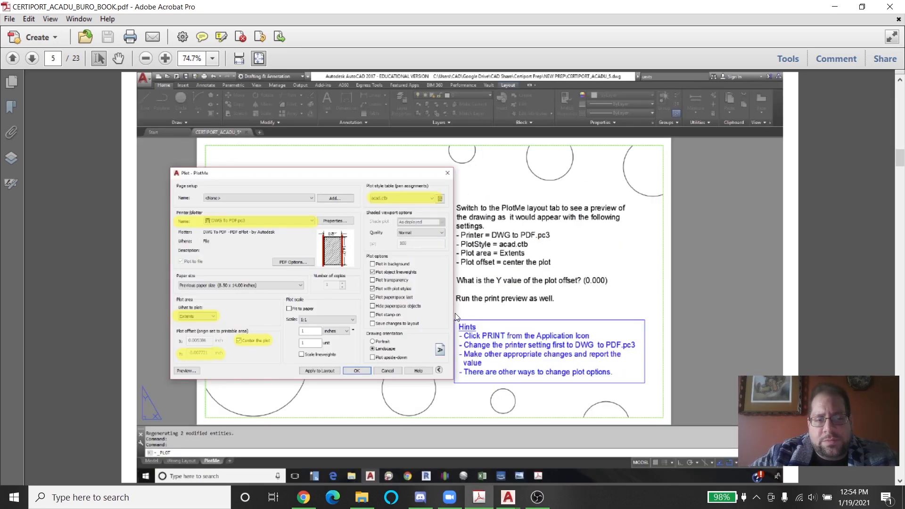
scroll(456, 317, "down", 1)
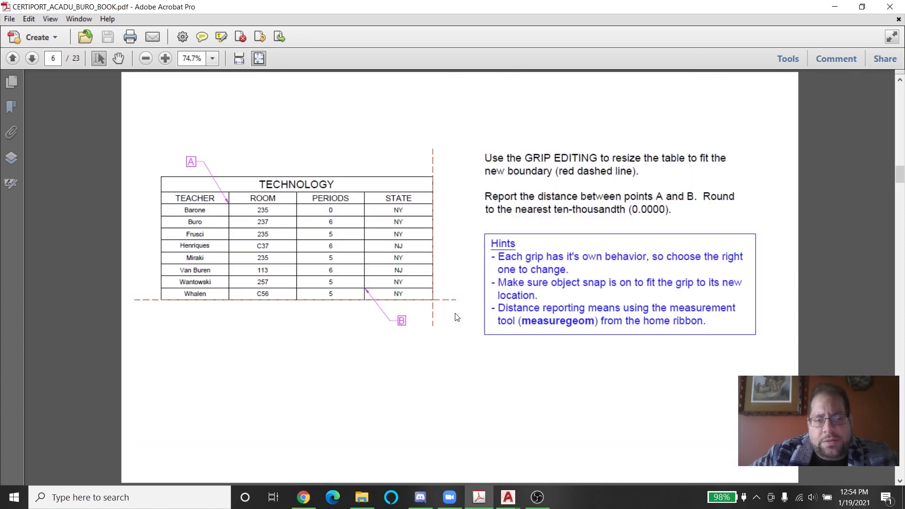